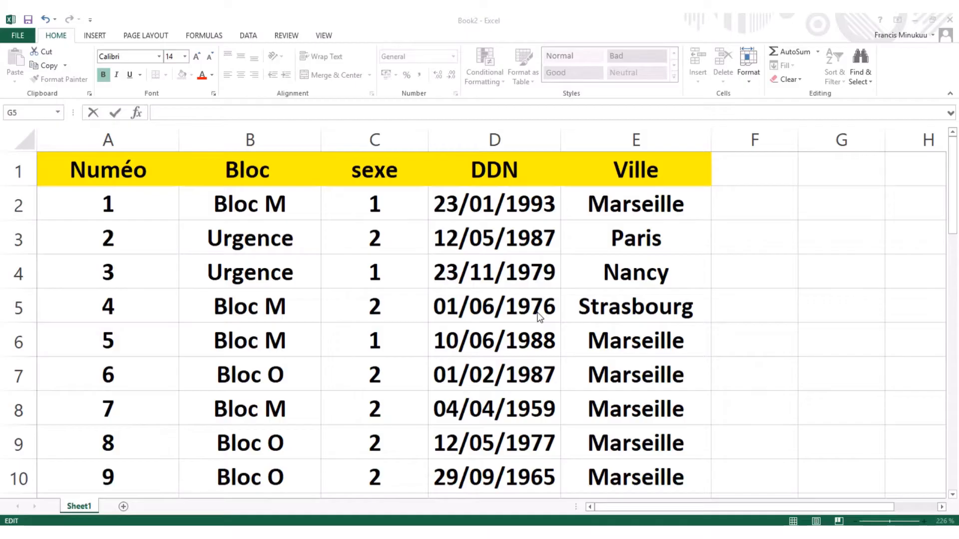
Step: Enter the function names NB.SI in cell F4 and countif in cell F5
{"action": "left_click", "coordinate": [772, 275]}
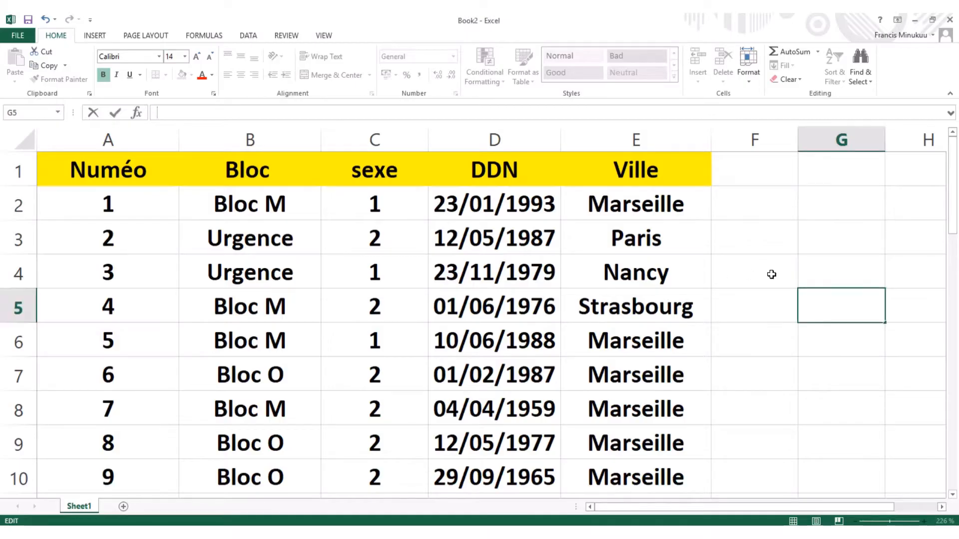
{"action": "left_click", "coordinate": [772, 274]}
{"action": "double_click", "coordinate": [772, 274]}
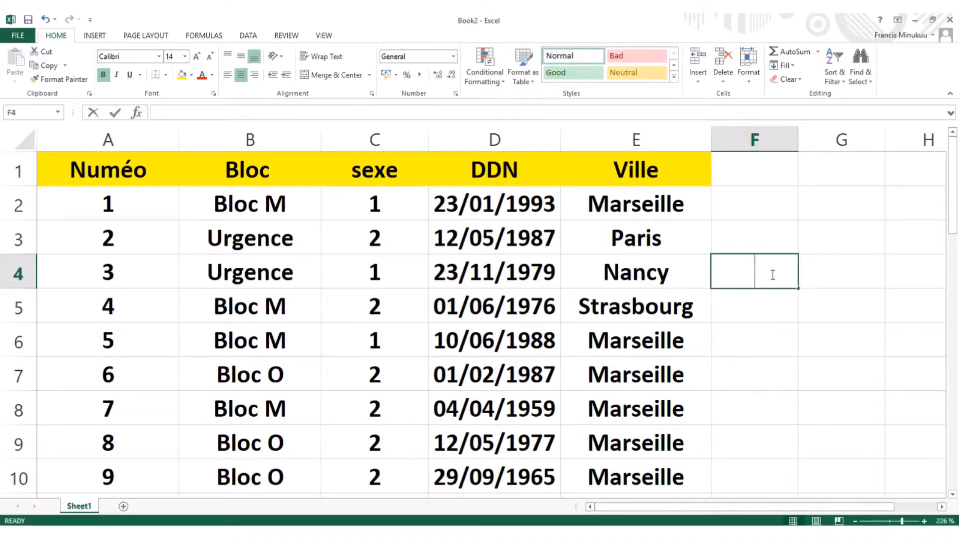
{"action": "type", "text": "NB."}
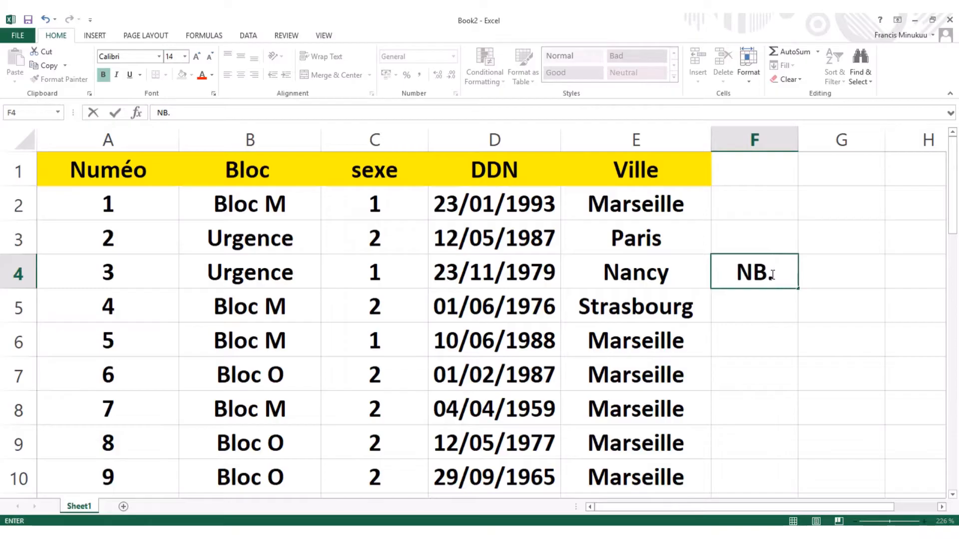
{"action": "type", "text": "SI"}
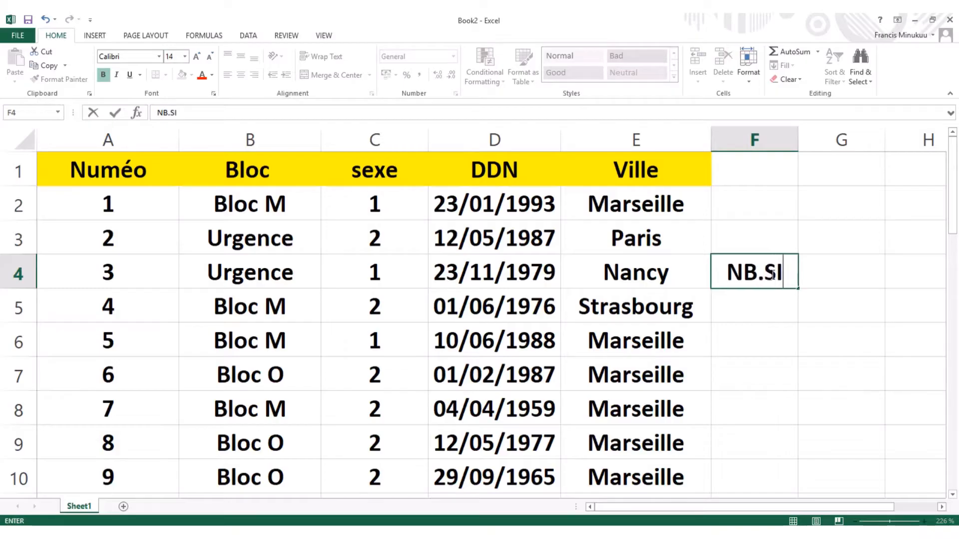
{"action": "left_click", "coordinate": [776, 304]}
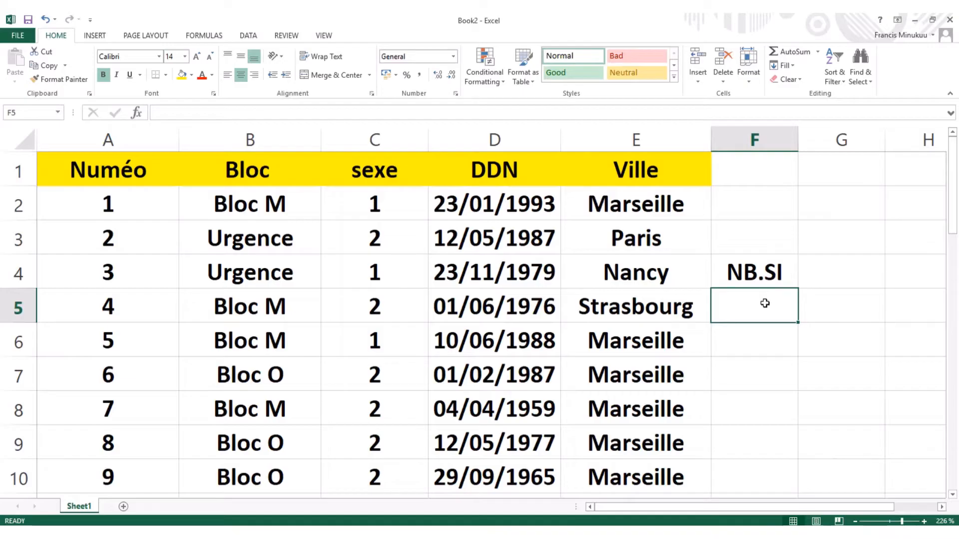
{"action": "type", "text": "count"}
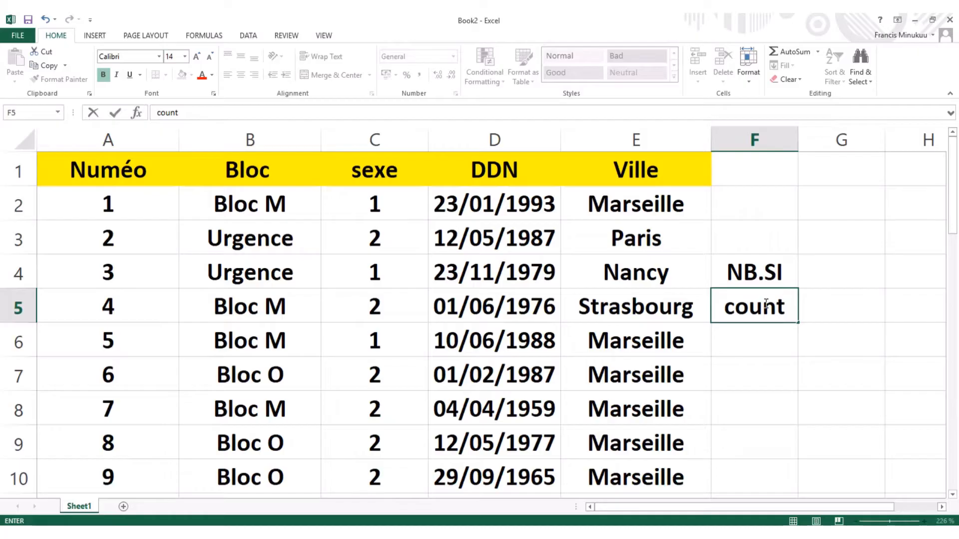
{"action": "type", "text": "if"}
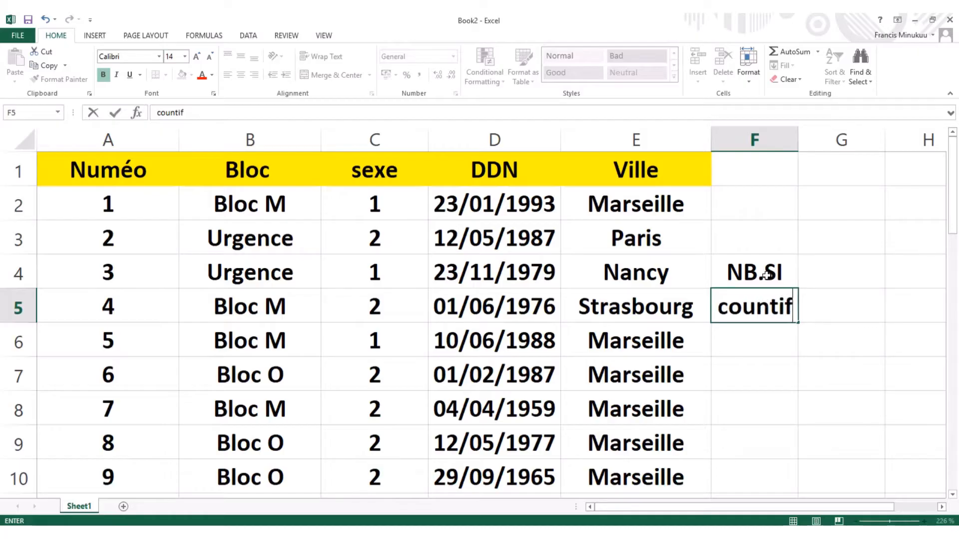
Step: Delete the period in the NB.SI text in cell F4 and type it in again
{"action": "left_click", "coordinate": [766, 275]}
{"action": "double_click", "coordinate": [767, 275]}
{"action": "key", "text": "BackSpace"}
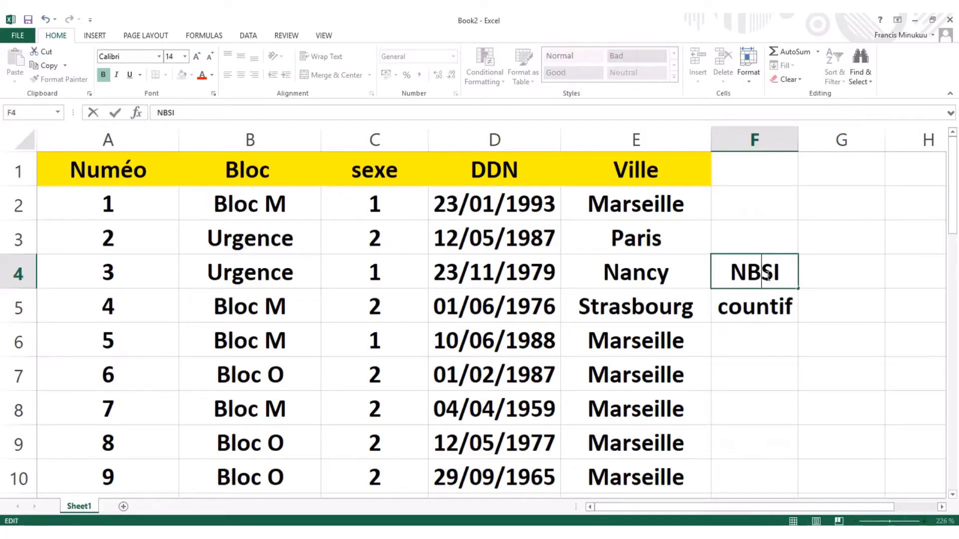
{"action": "type", "text": "."}
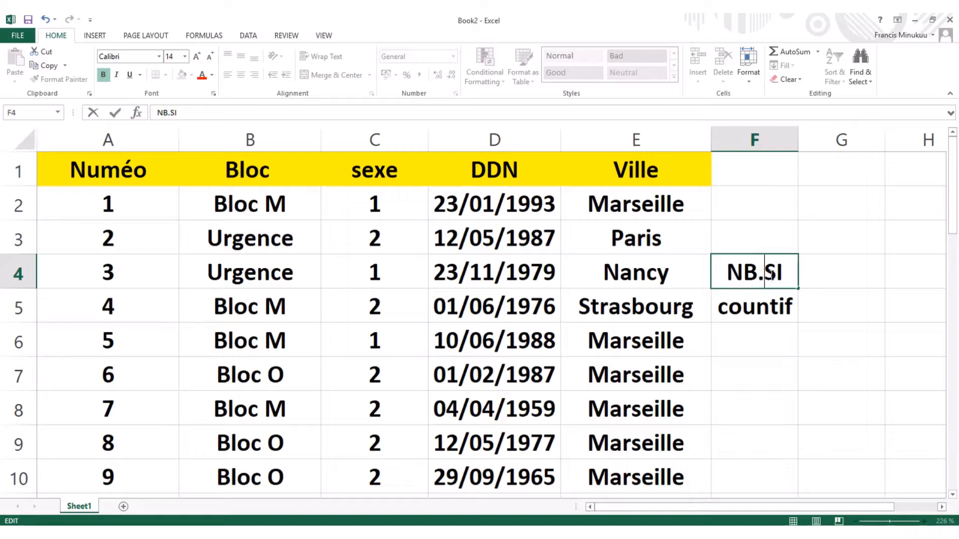
{"action": "left_click", "coordinate": [770, 311]}
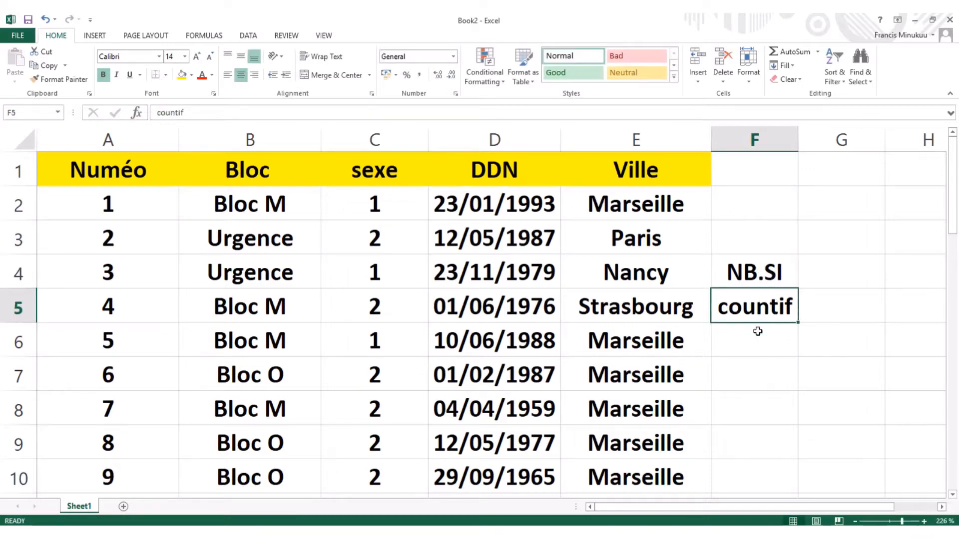
Step: Examine the two function names in column F and the entries in the Bloc column
{"action": "left_click", "coordinate": [753, 277]}
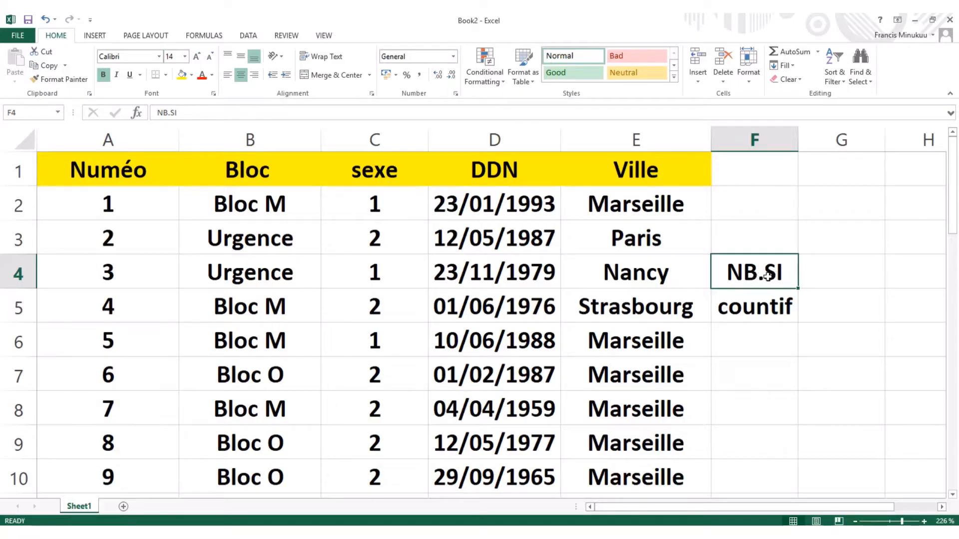
{"action": "left_click", "coordinate": [759, 307]}
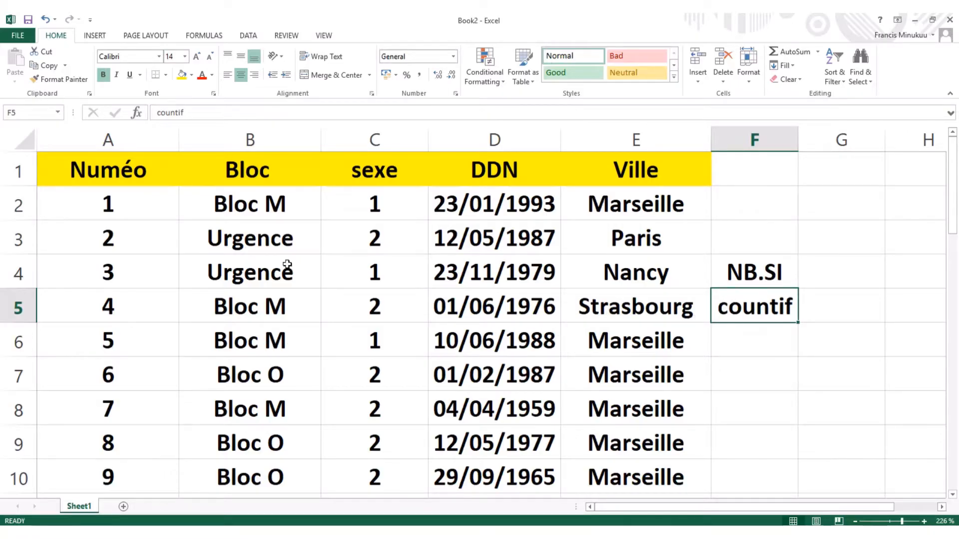
{"action": "left_click", "coordinate": [249, 170]}
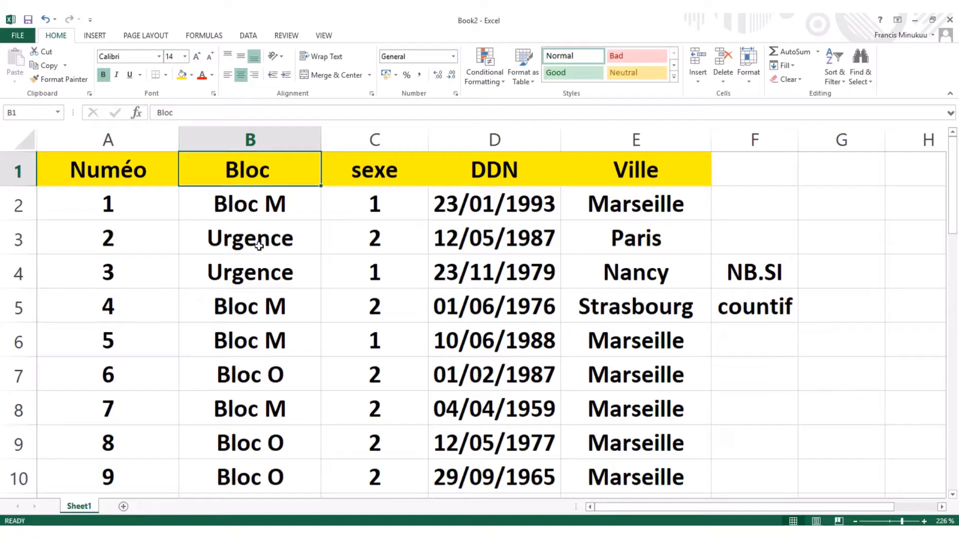
{"action": "left_click", "coordinate": [243, 242]}
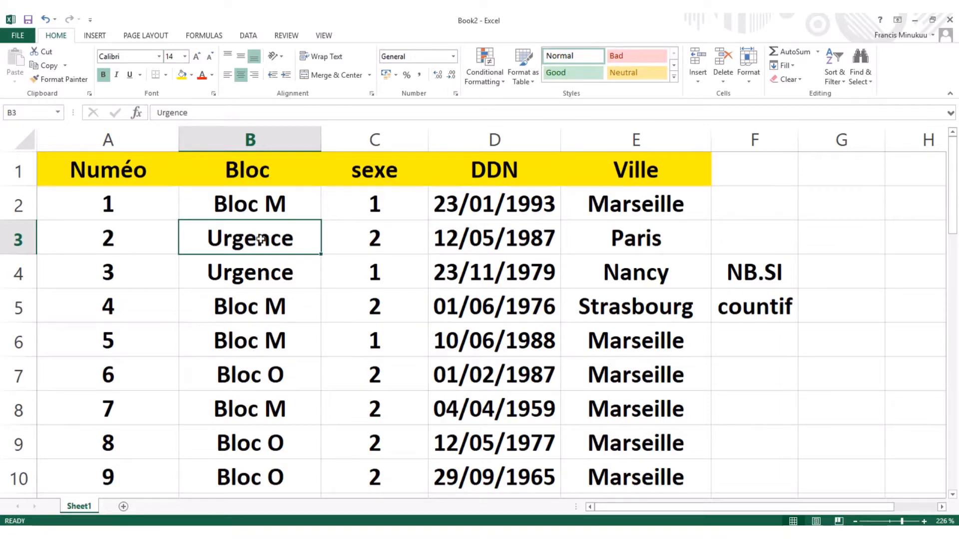
{"action": "left_click", "coordinate": [259, 342]}
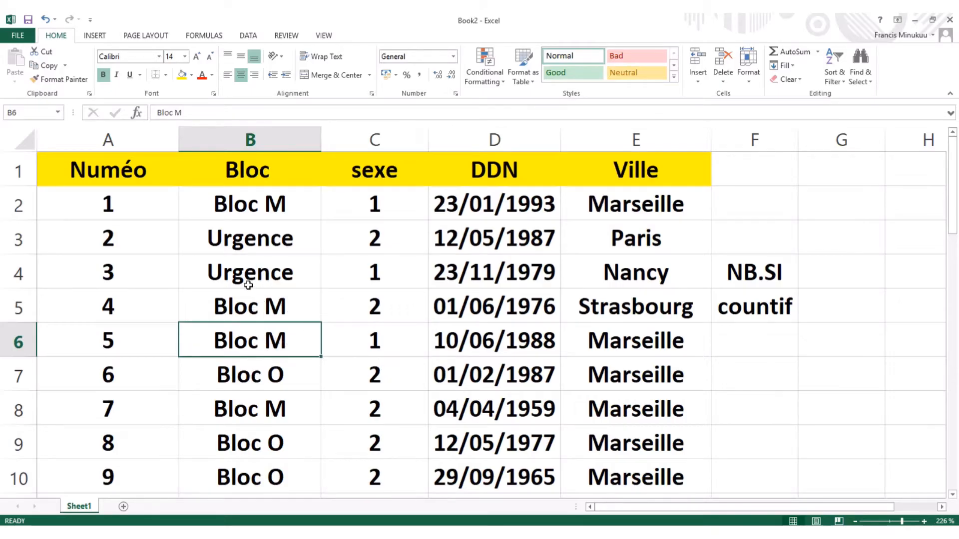
{"action": "left_click", "coordinate": [278, 247]}
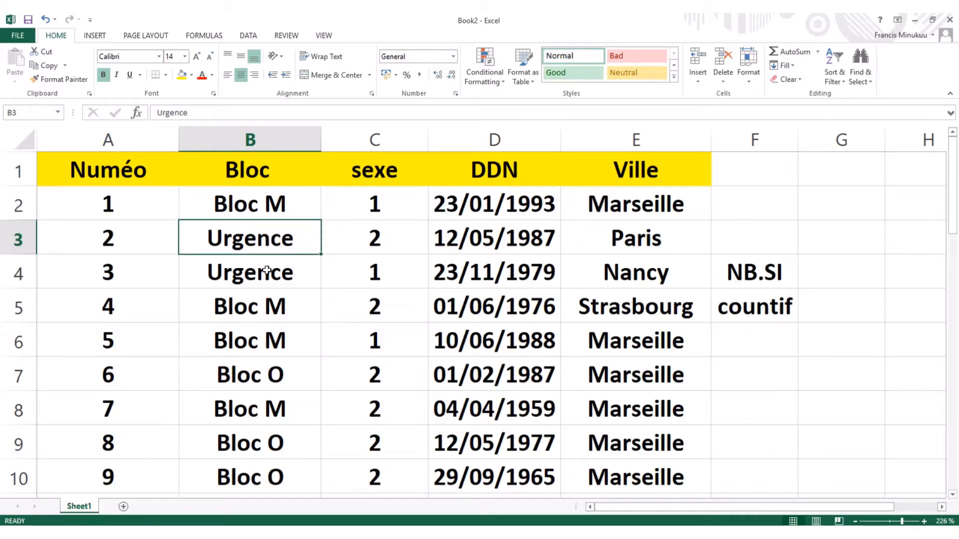
{"action": "left_click", "coordinate": [266, 309]}
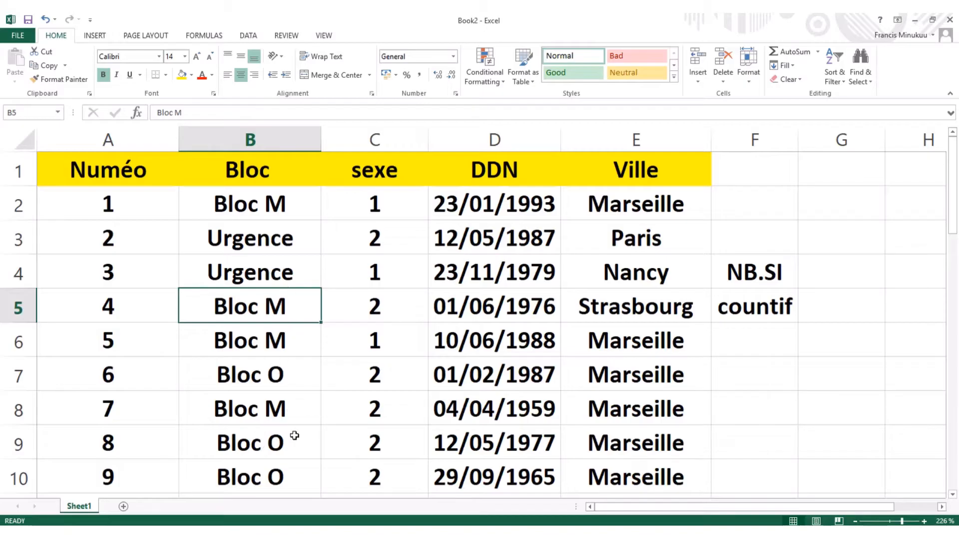
{"action": "left_click", "coordinate": [770, 299]}
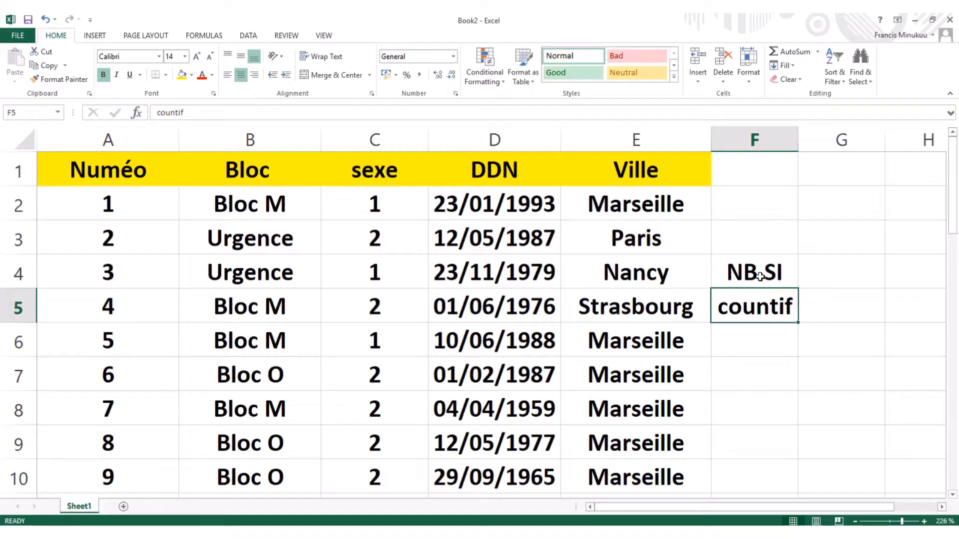
{"action": "left_click", "coordinate": [760, 277]}
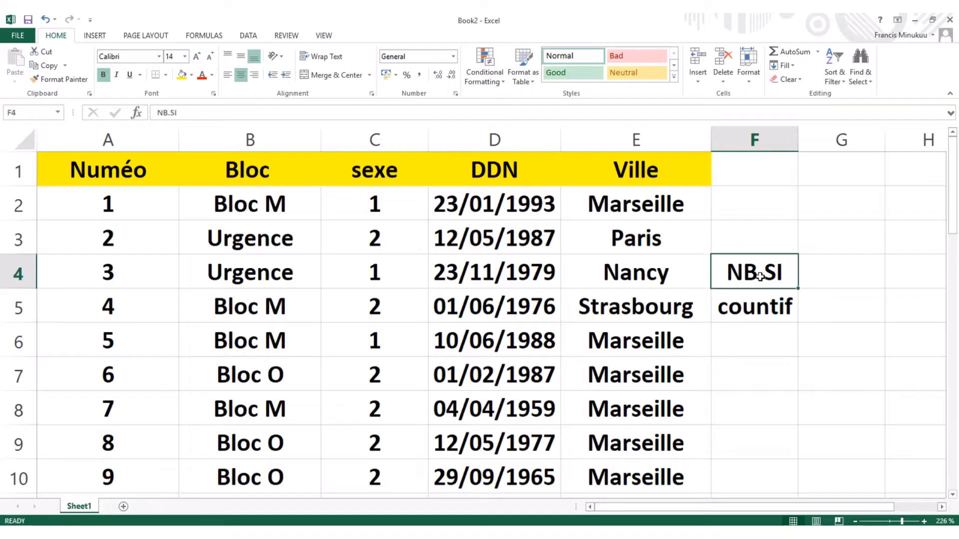
Step: Clear the function names from cells F5 and F4
{"action": "left_click", "coordinate": [757, 309]}
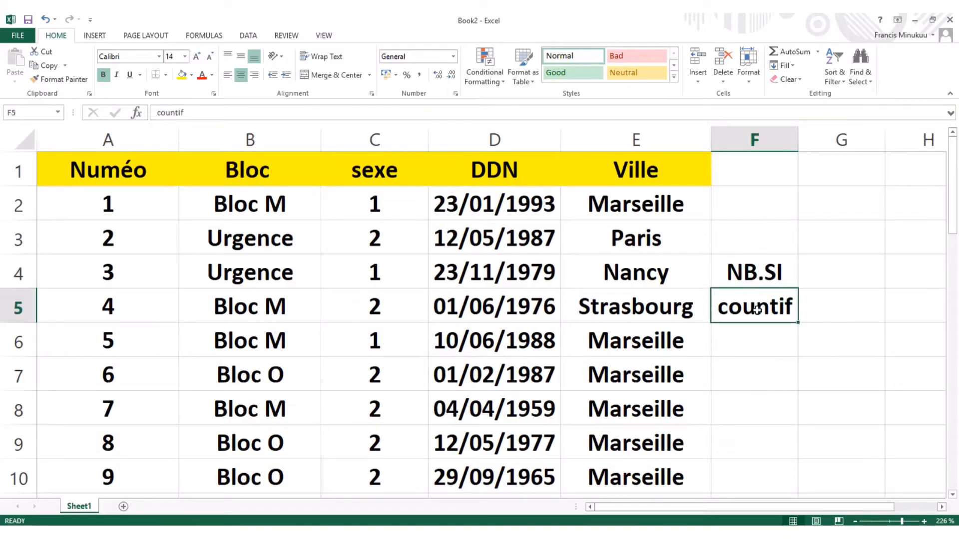
{"action": "key", "text": "BackSpace"}
{"action": "left_click", "coordinate": [770, 270]}
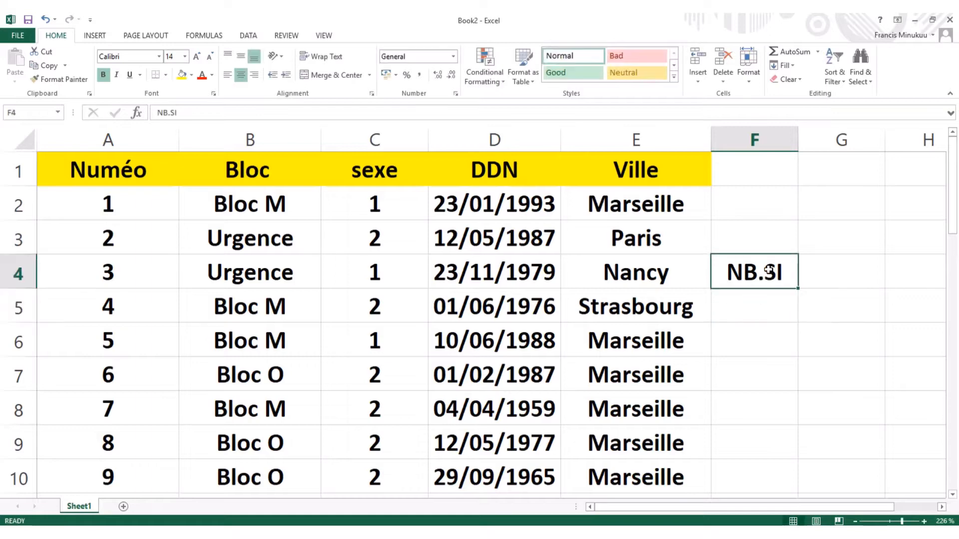
{"action": "key", "text": "BackSpace"}
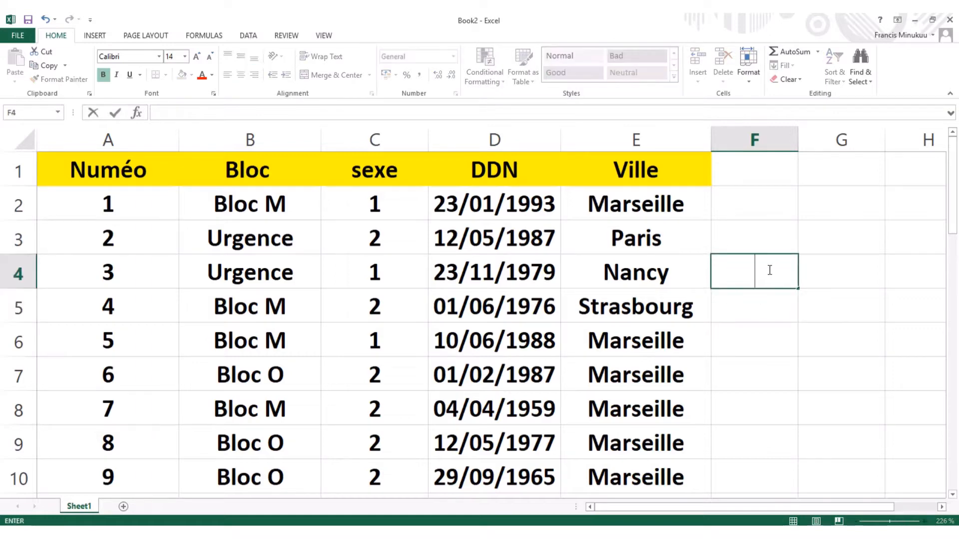
{"action": "left_click", "coordinate": [770, 308]}
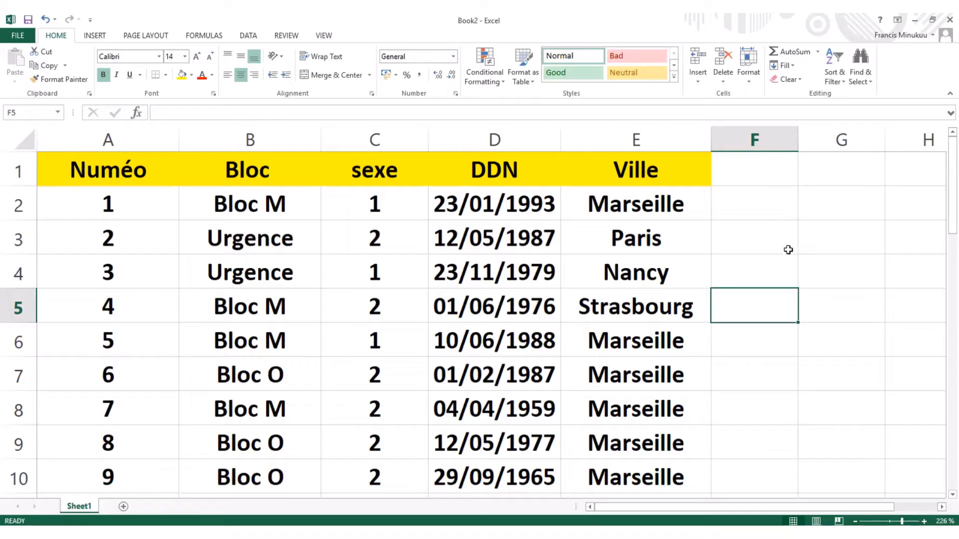
Step: Postpone the scheduled Windows update by one hour
{"action": "left_click", "coordinate": [821, 281]}
{"action": "left_click", "coordinate": [730, 305]}
{"action": "left_click", "coordinate": [453, 300]}
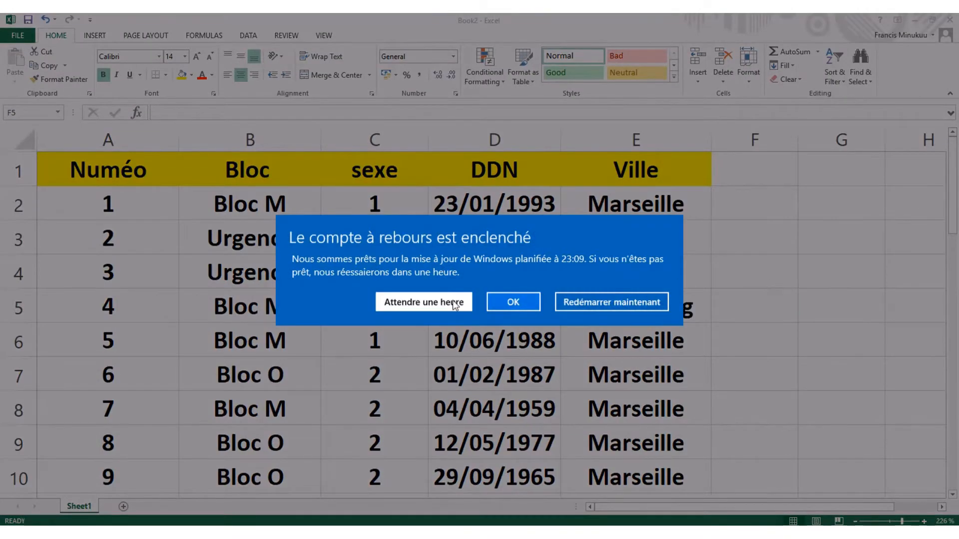
Step: Start inserting a function in cell G4, with the function category set to All
{"action": "left_click", "coordinate": [753, 272]}
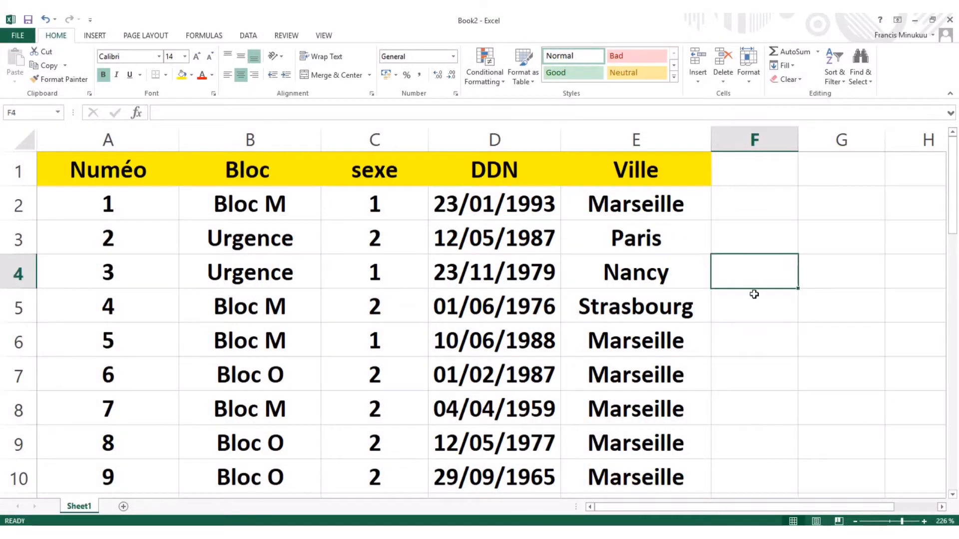
{"action": "left_click", "coordinate": [755, 310]}
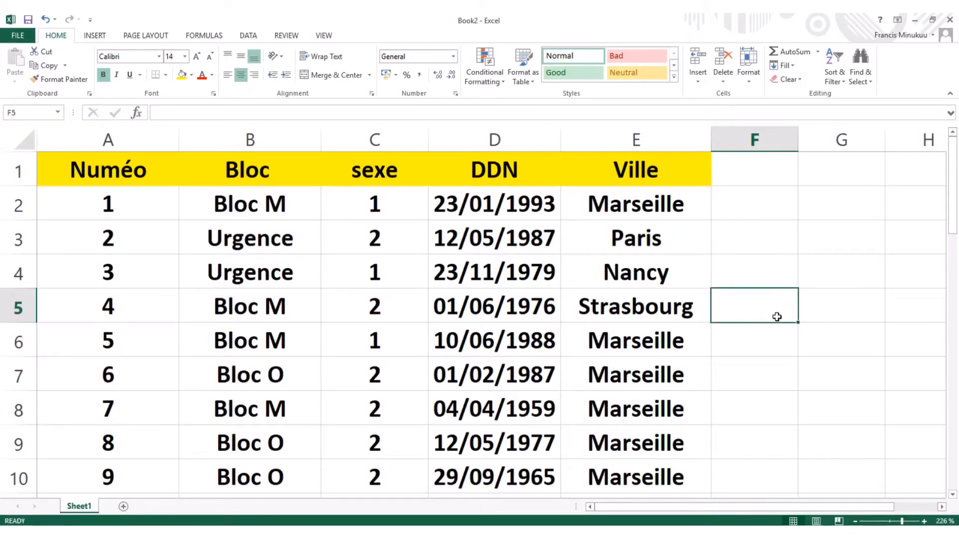
{"action": "left_click", "coordinate": [829, 272]}
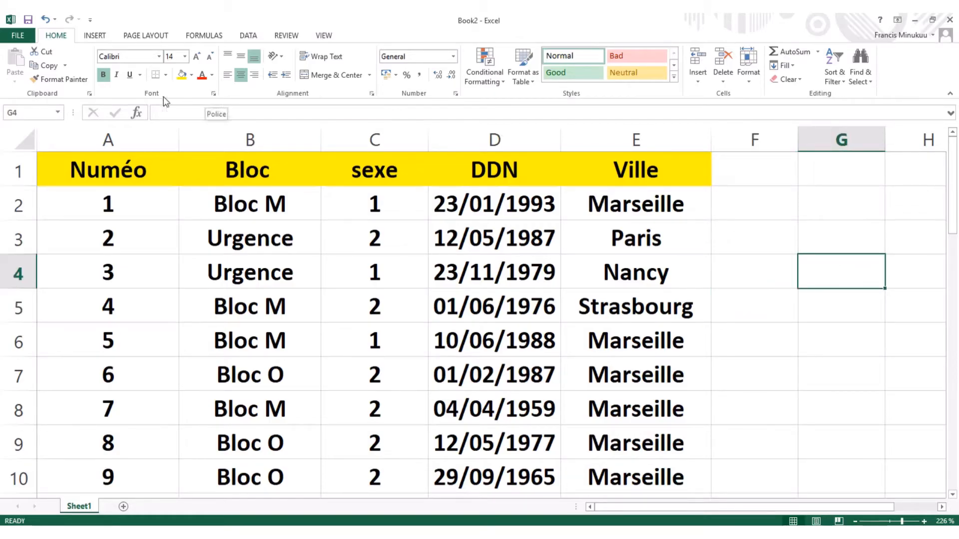
{"action": "left_click", "coordinate": [136, 114]}
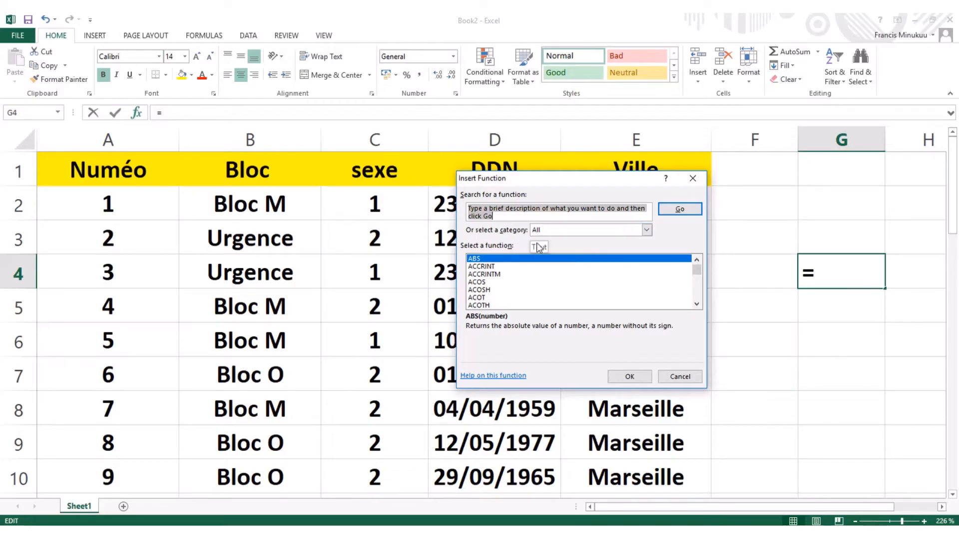
{"action": "left_click", "coordinate": [646, 228]}
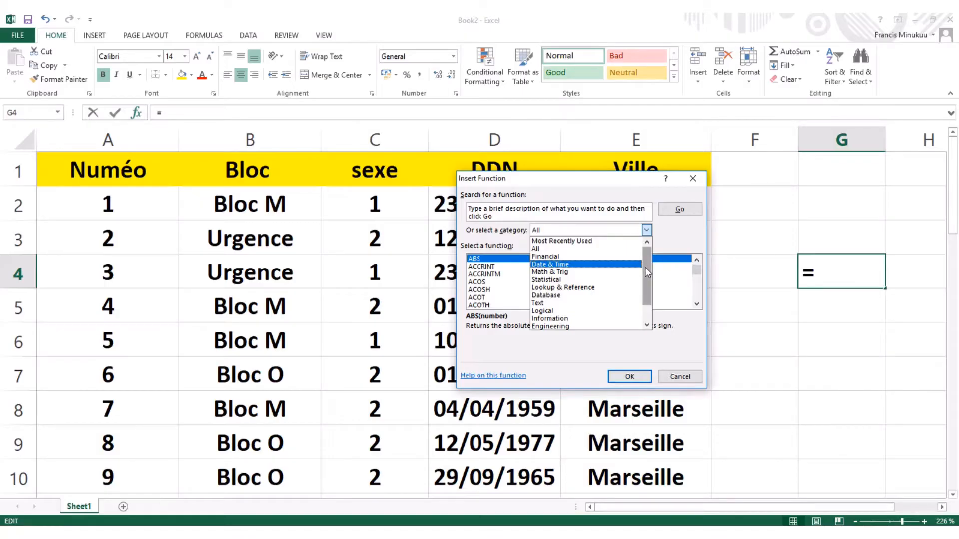
{"action": "left_click", "coordinate": [612, 254]}
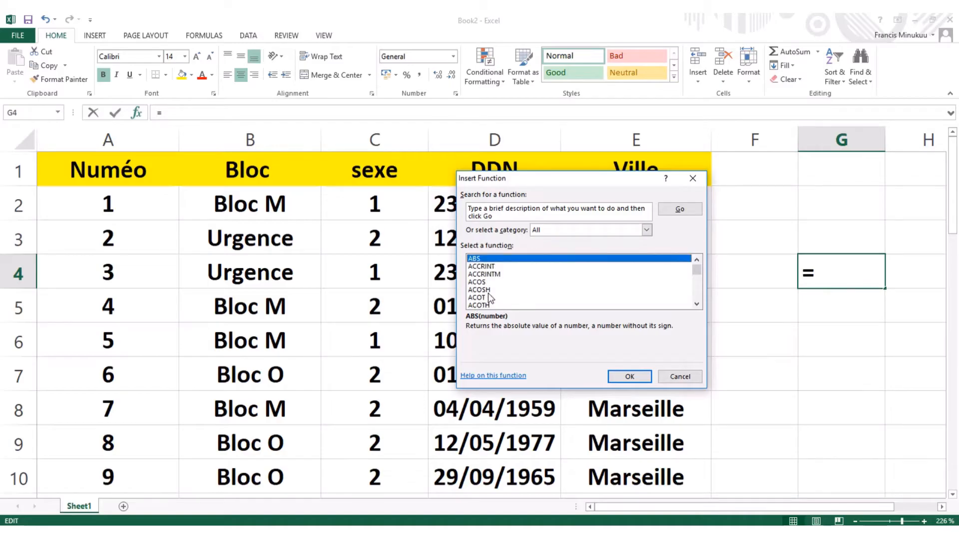
Step: Choose the COUNTIF function from the full function list and open its arguments
{"action": "key", "text": "c"}
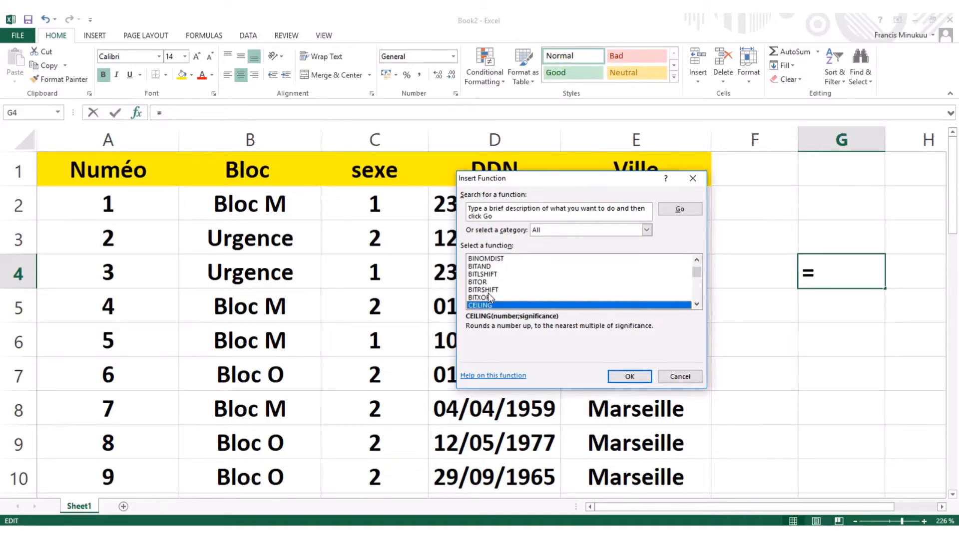
{"action": "scroll", "coordinate": [489, 296], "scroll_direction": "down", "scroll_amount": 3}
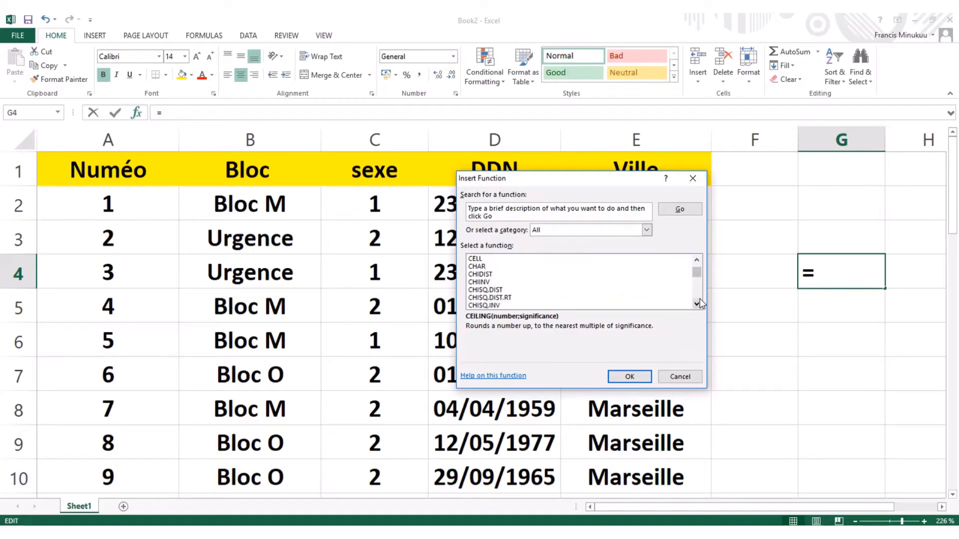
{"action": "scroll", "coordinate": [699, 300], "scroll_direction": "down", "scroll_amount": 12}
{"action": "scroll", "coordinate": [700, 302], "scroll_direction": "down", "scroll_amount": 20}
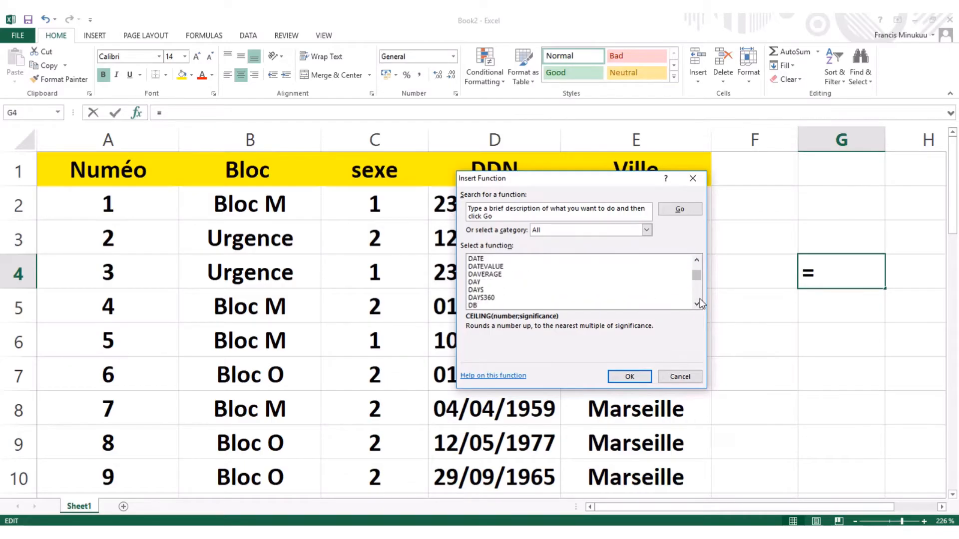
{"action": "scroll", "coordinate": [700, 298], "scroll_direction": "down", "scroll_amount": 10}
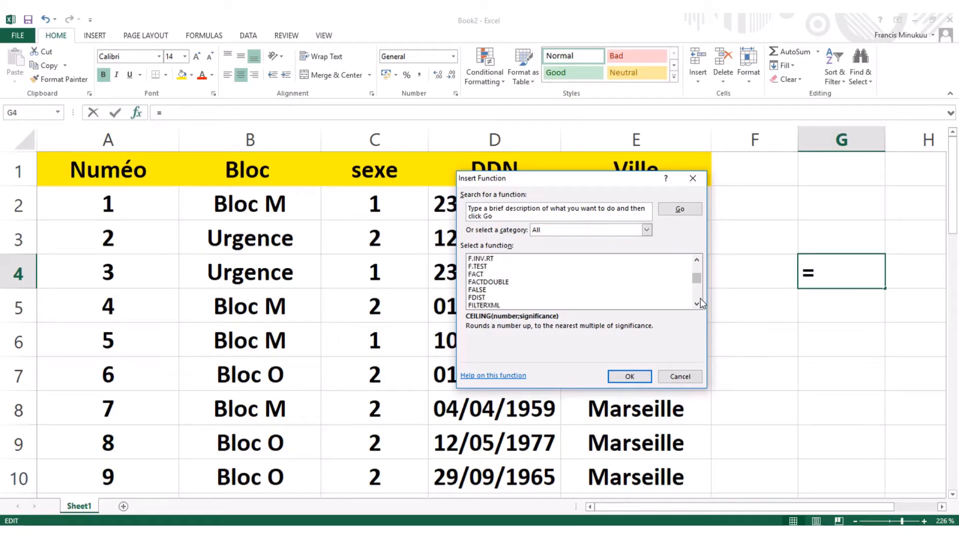
{"action": "left_click_drag", "start_coordinate": [700, 285], "coordinate": [698, 277]}
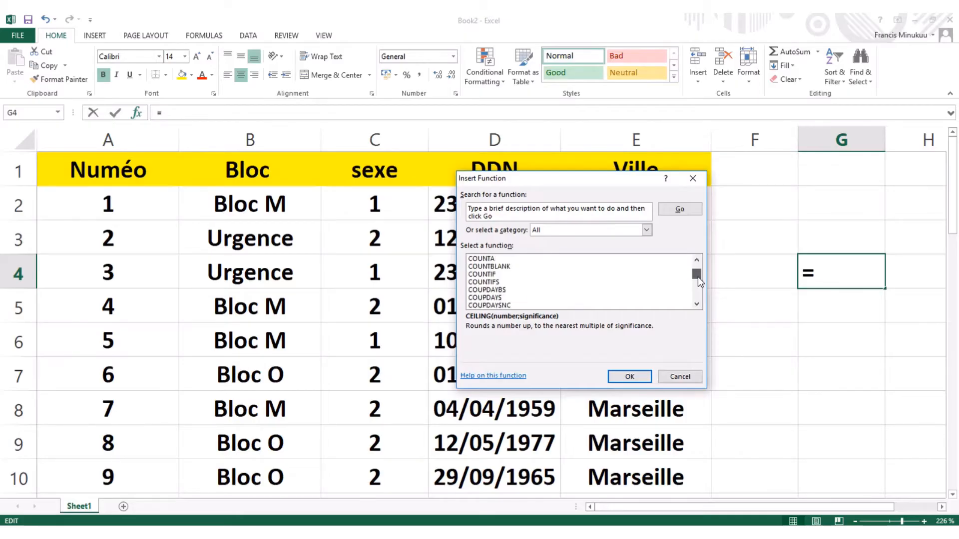
{"action": "left_click", "coordinate": [494, 275]}
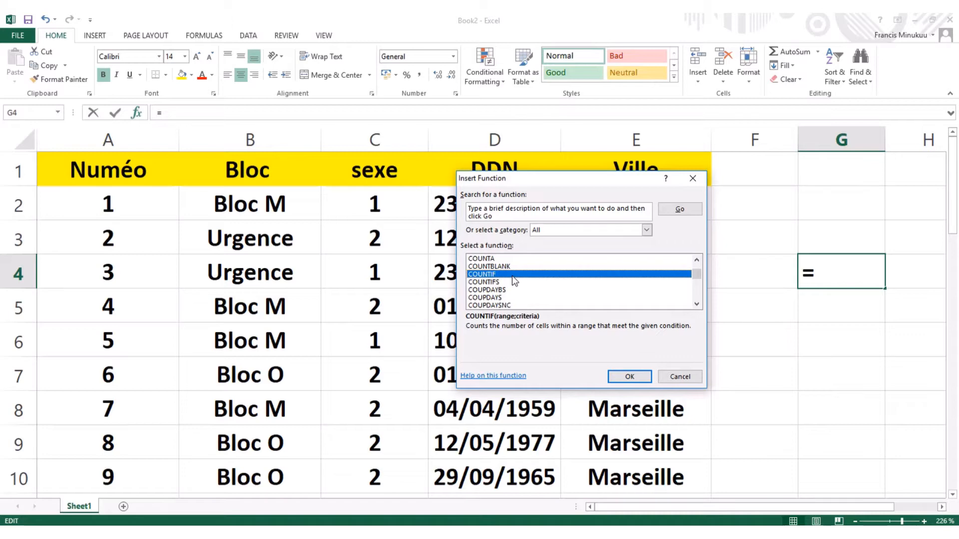
{"action": "left_click", "coordinate": [630, 377]}
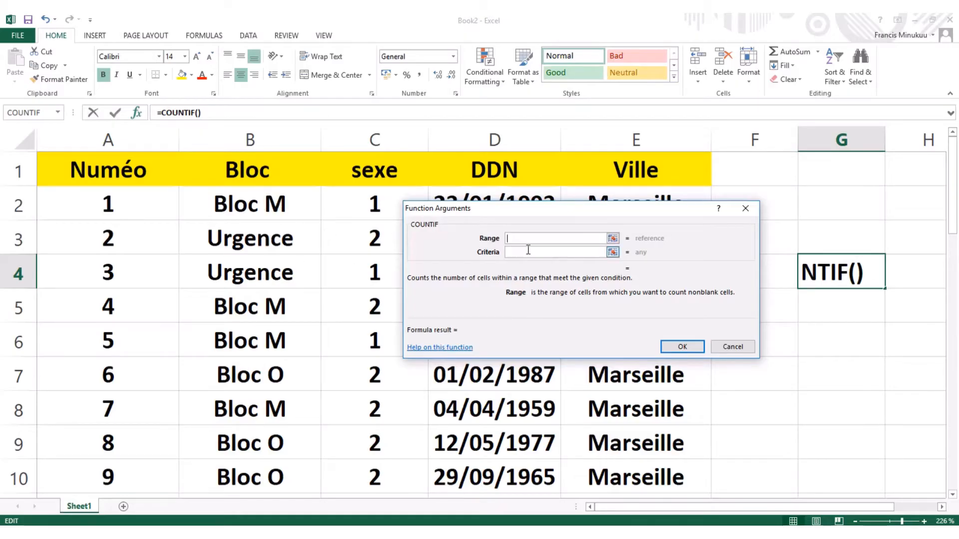
Step: Set the COUNTIF range to the Bloc column entries, B2:B29
{"action": "left_click", "coordinate": [613, 240]}
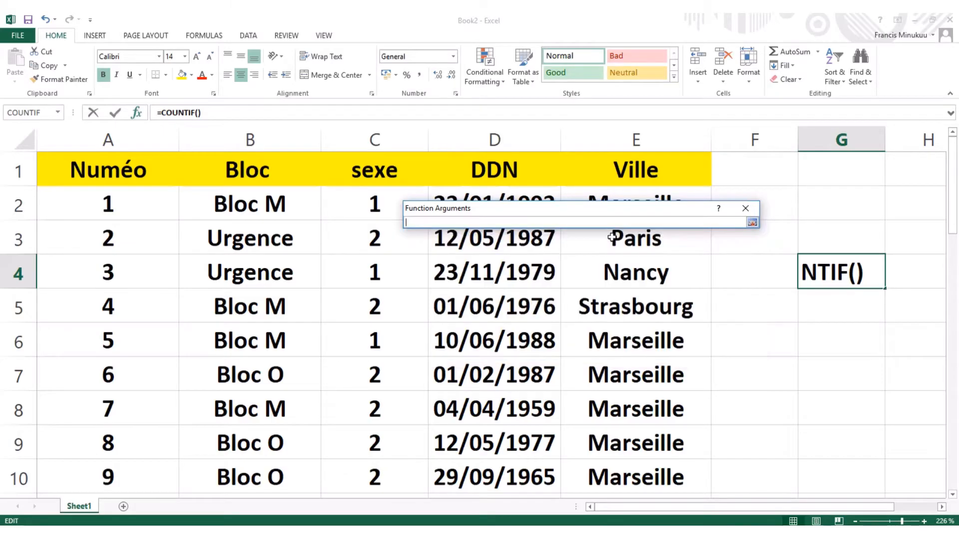
{"action": "left_click", "coordinate": [242, 203]}
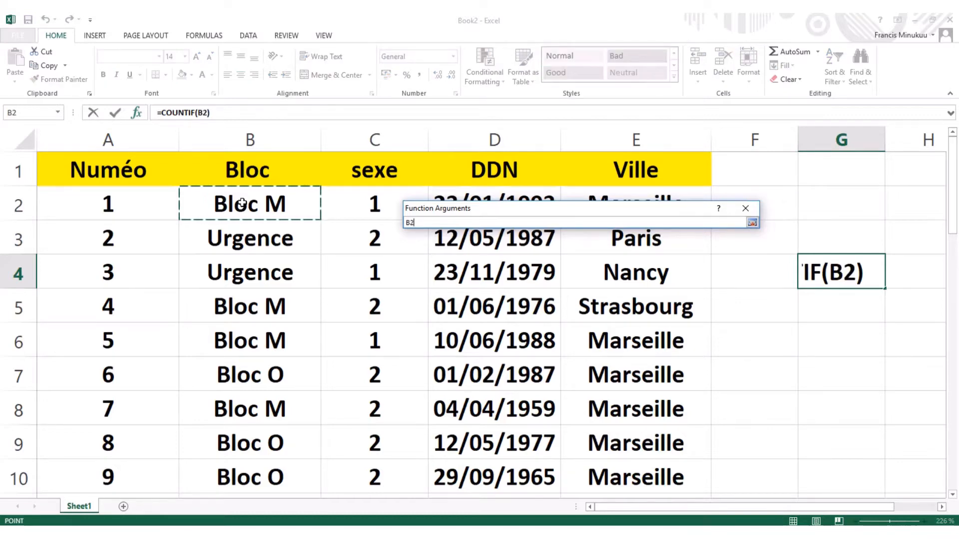
{"action": "left_click_drag", "start_coordinate": [242, 202], "coordinate": [244, 275]}
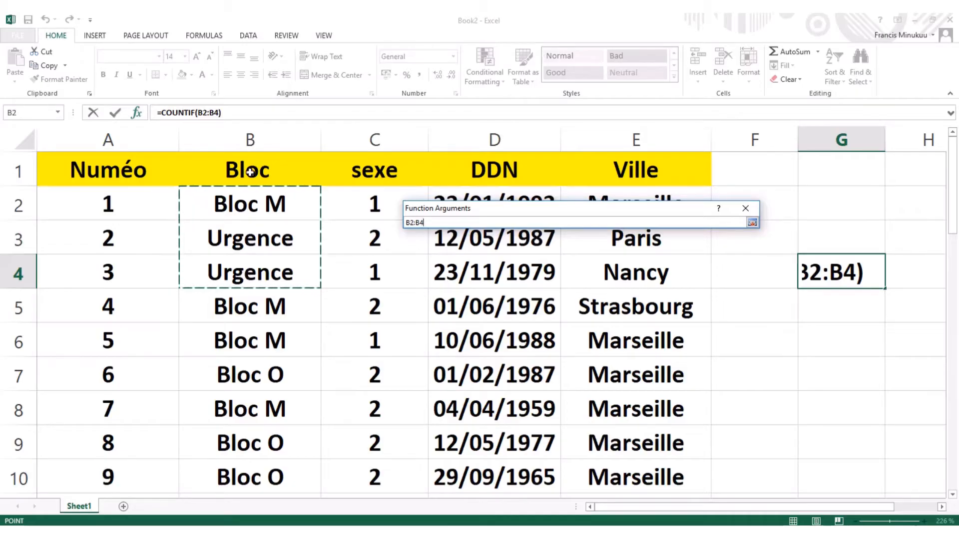
{"action": "left_click", "coordinate": [246, 205]}
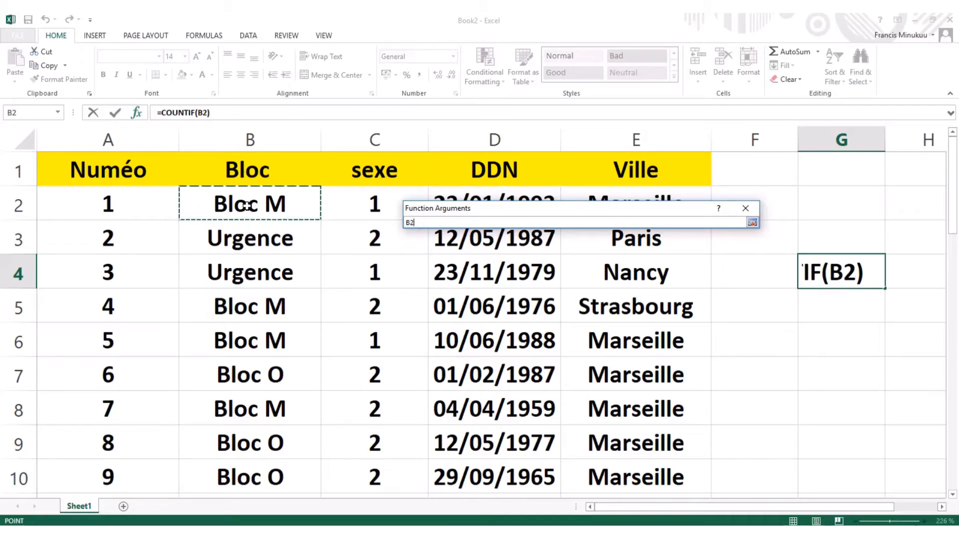
{"action": "left_click_drag", "start_coordinate": [247, 205], "coordinate": [220, 411]}
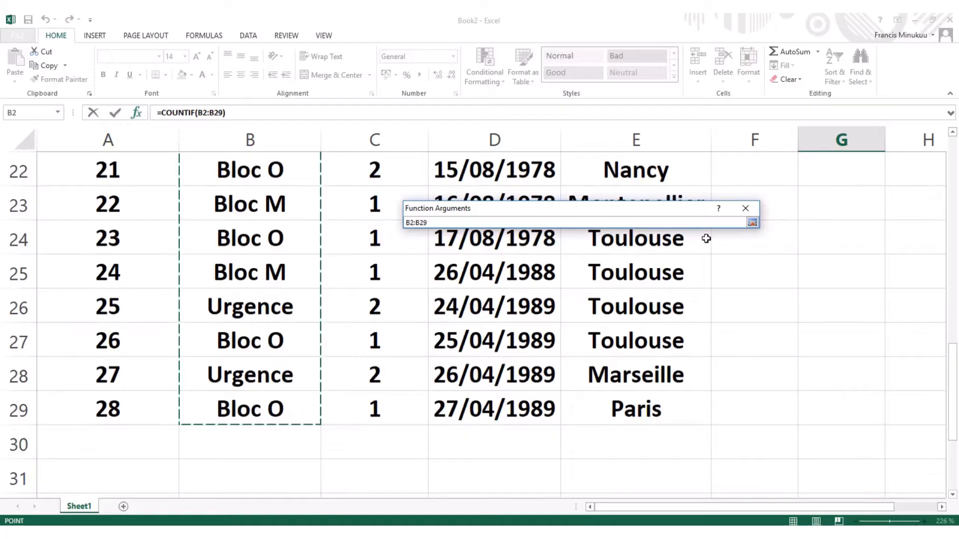
{"action": "left_click", "coordinate": [751, 222]}
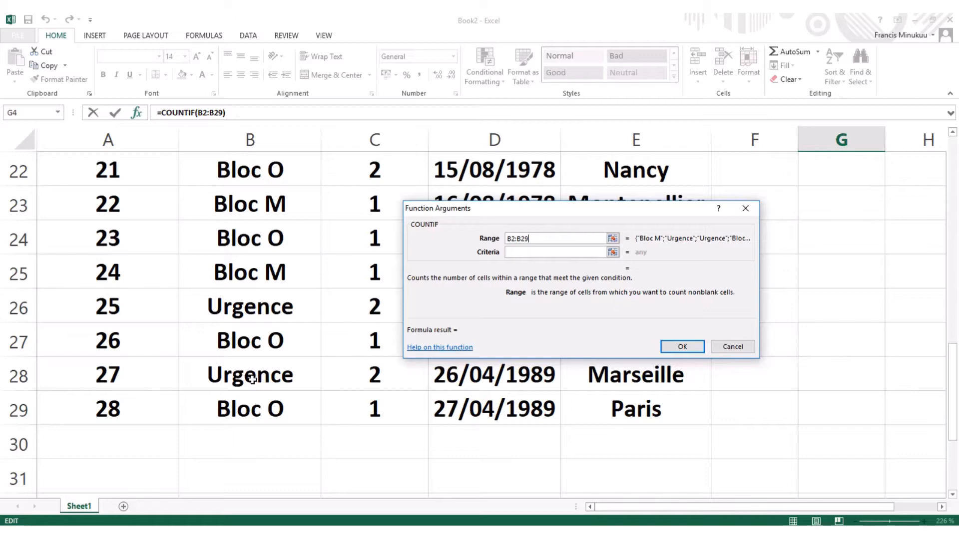
Step: Set the COUNTIF criterion to "Urgence" and enter the formula in cell G4
{"action": "left_click", "coordinate": [559, 252]}
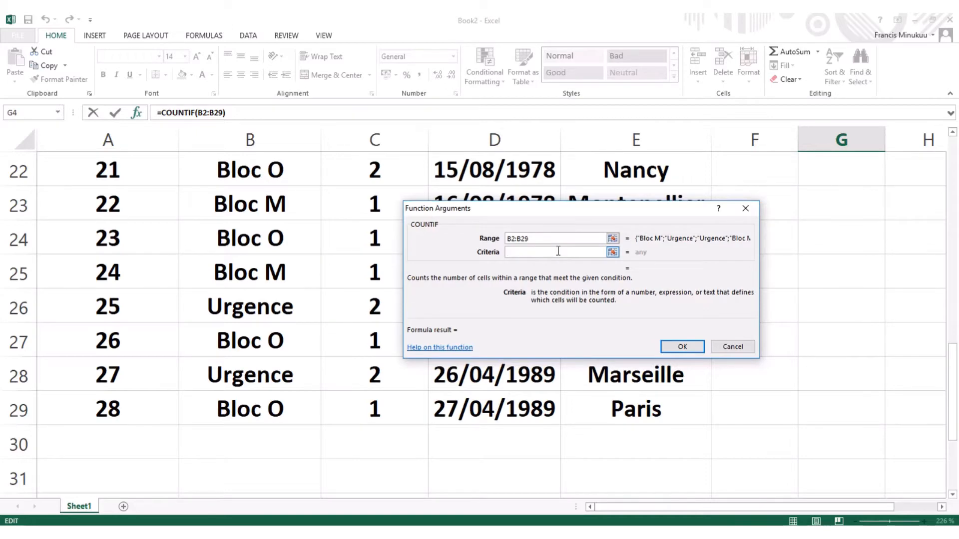
{"action": "type", "text": "\"Urgence"}
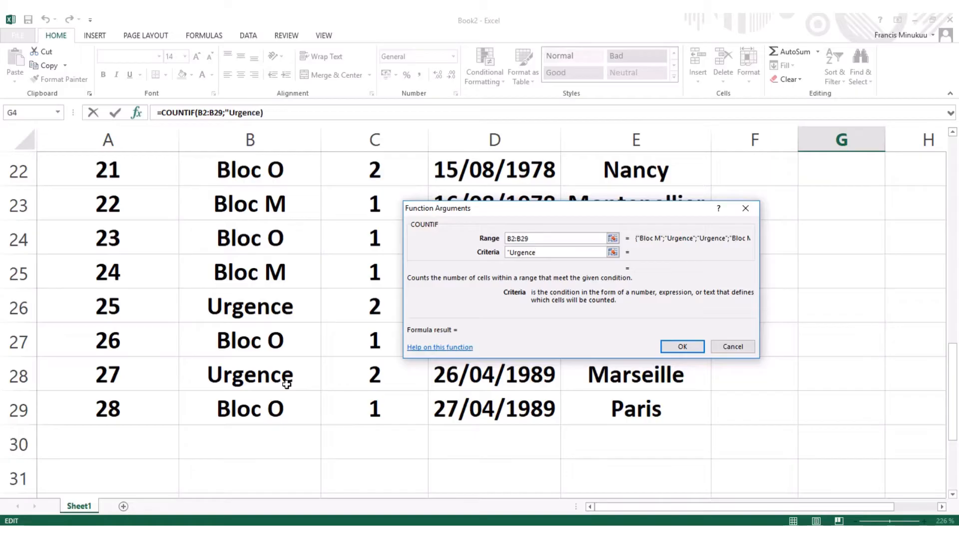
{"action": "type", "text": "\""}
{"action": "left_click", "coordinate": [683, 345]}
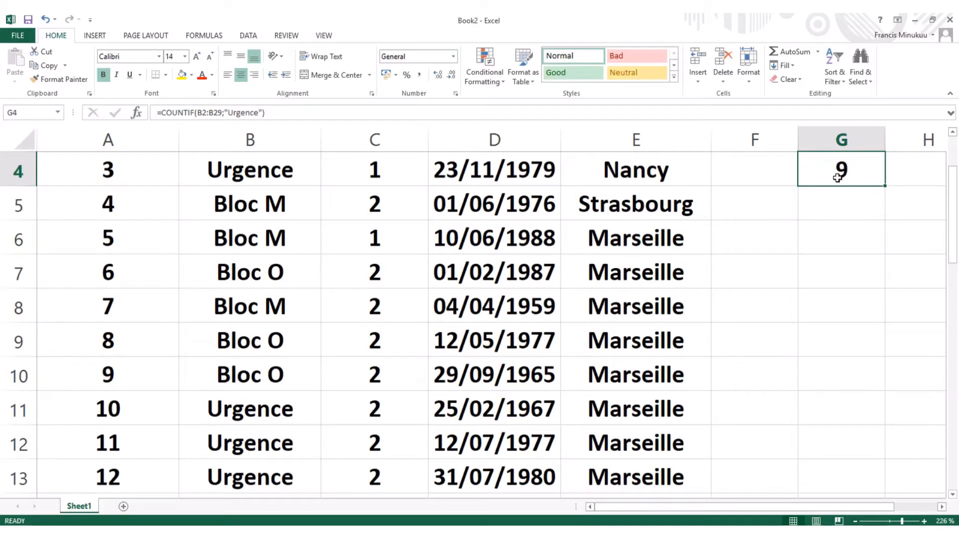
Step: Examine the Urgence entries throughout the Bloc column and compare them with the count in cell G4
{"action": "scroll", "coordinate": [276, 255], "scroll_direction": "up", "scroll_amount": 1}
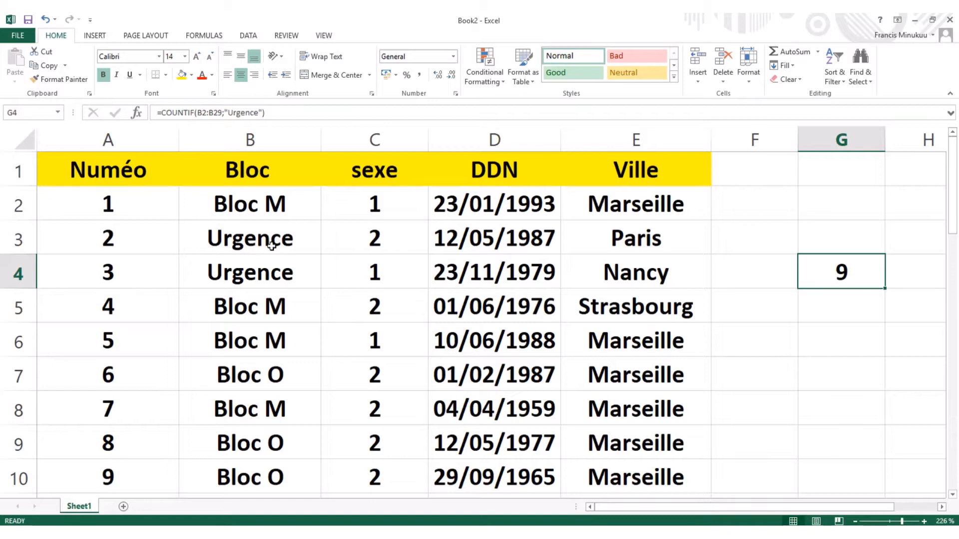
{"action": "scroll", "coordinate": [293, 305], "scroll_direction": "down", "scroll_amount": 2}
{"action": "scroll", "coordinate": [292, 304], "scroll_direction": "down", "scroll_amount": 1}
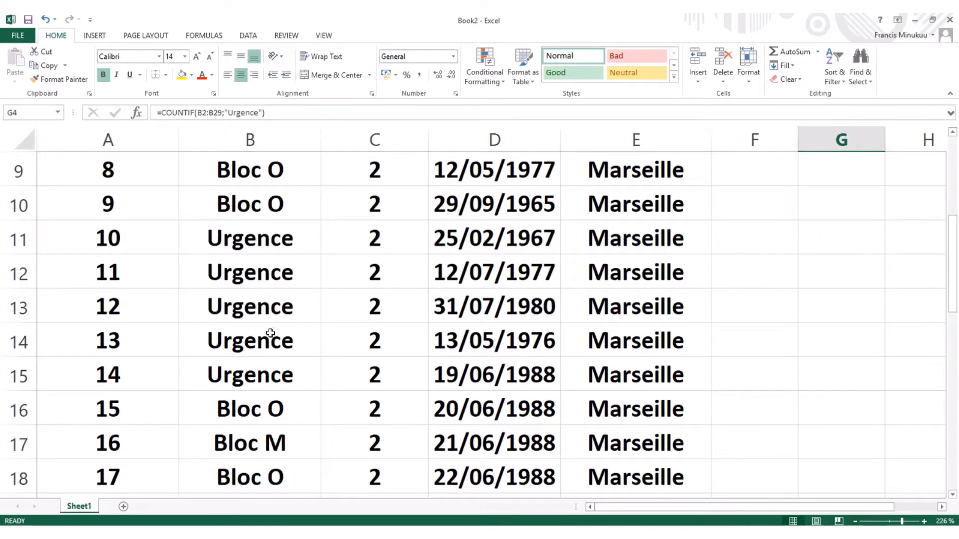
{"action": "scroll", "coordinate": [285, 382], "scroll_direction": "down", "scroll_amount": 1}
{"action": "scroll", "coordinate": [287, 386], "scroll_direction": "down", "scroll_amount": 2}
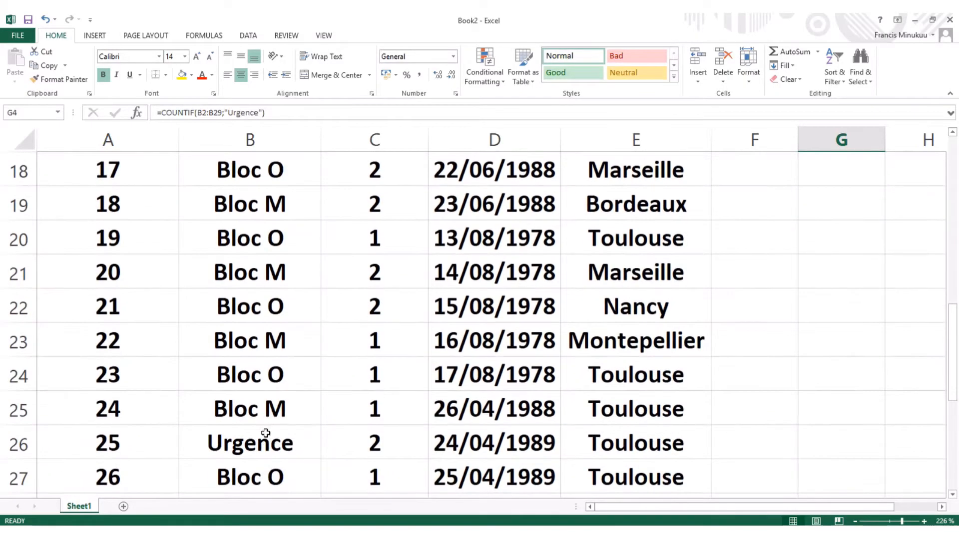
{"action": "scroll", "coordinate": [288, 452], "scroll_direction": "down", "scroll_amount": 2}
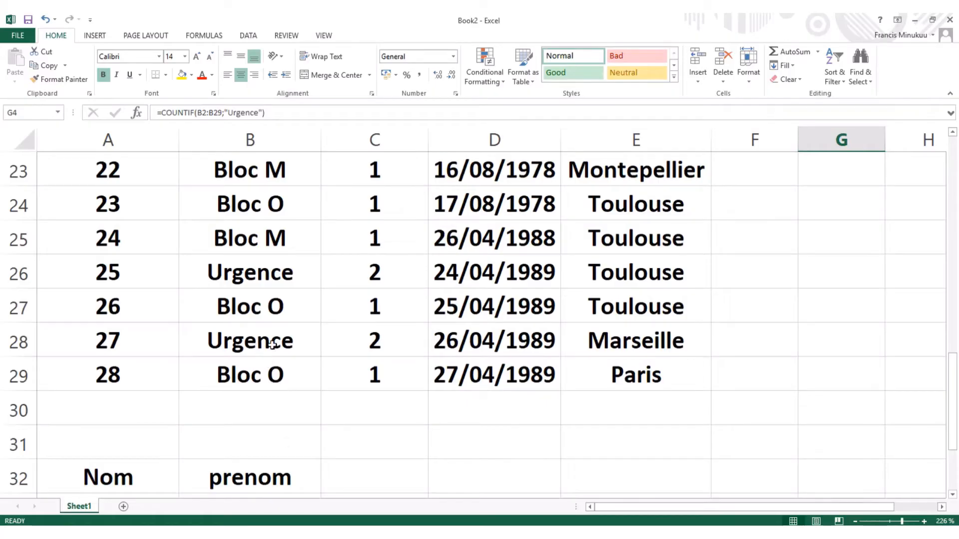
{"action": "scroll", "coordinate": [272, 344], "scroll_direction": "up", "scroll_amount": 7}
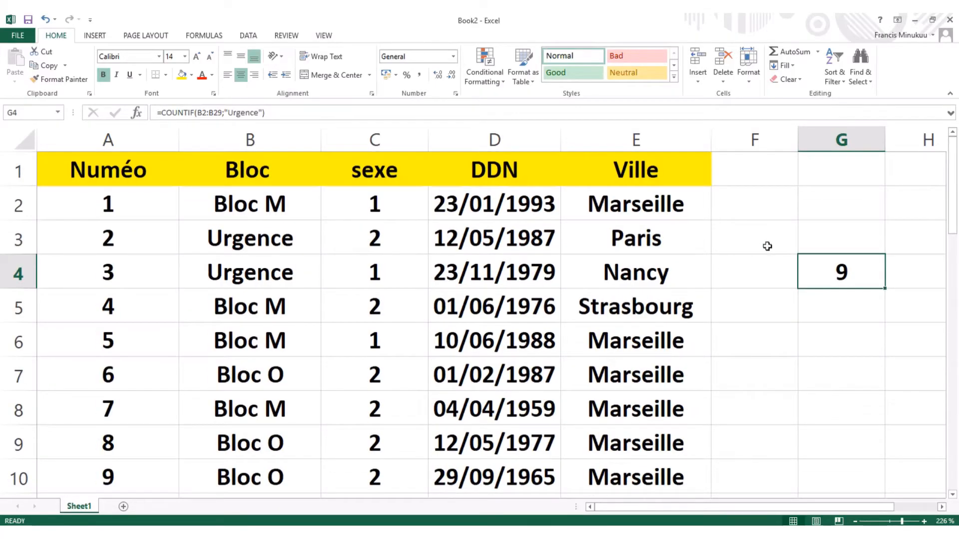
{"action": "left_click", "coordinate": [841, 297]}
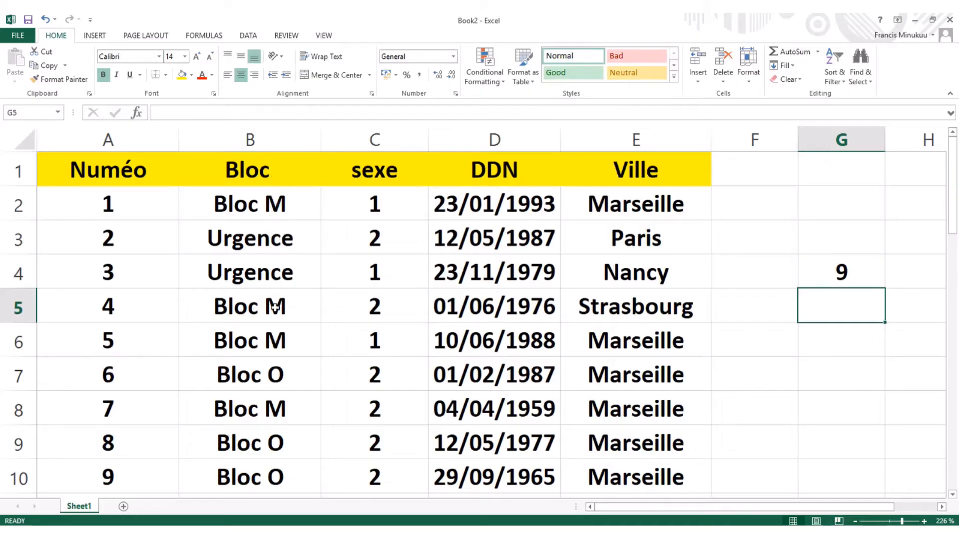
{"action": "left_click", "coordinate": [268, 252]}
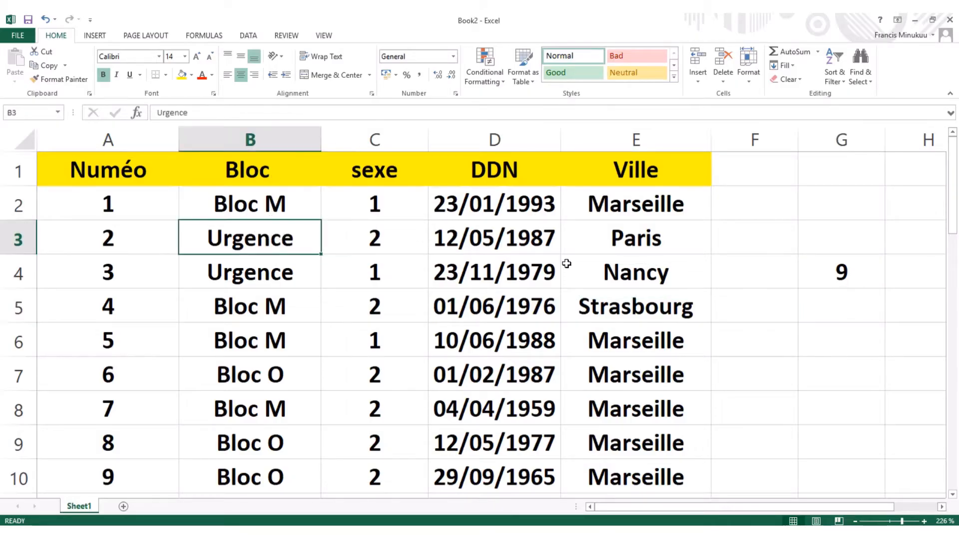
{"action": "left_click", "coordinate": [839, 271]}
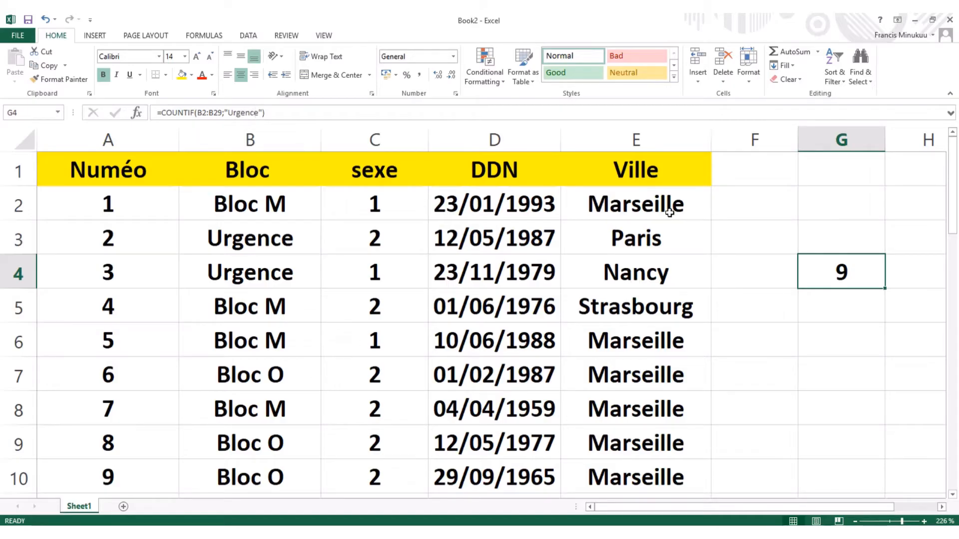
{"action": "left_click", "coordinate": [817, 346]}
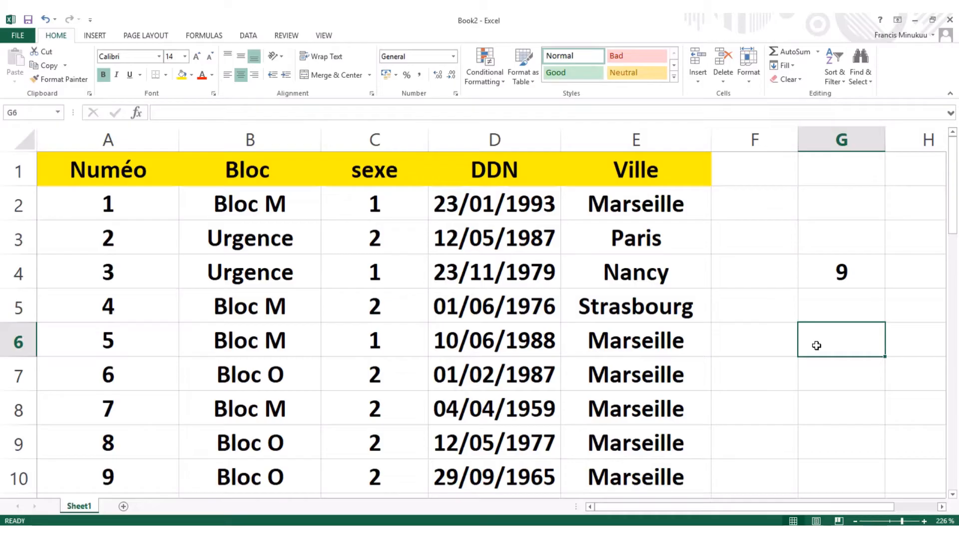
{"action": "left_click", "coordinate": [137, 113]}
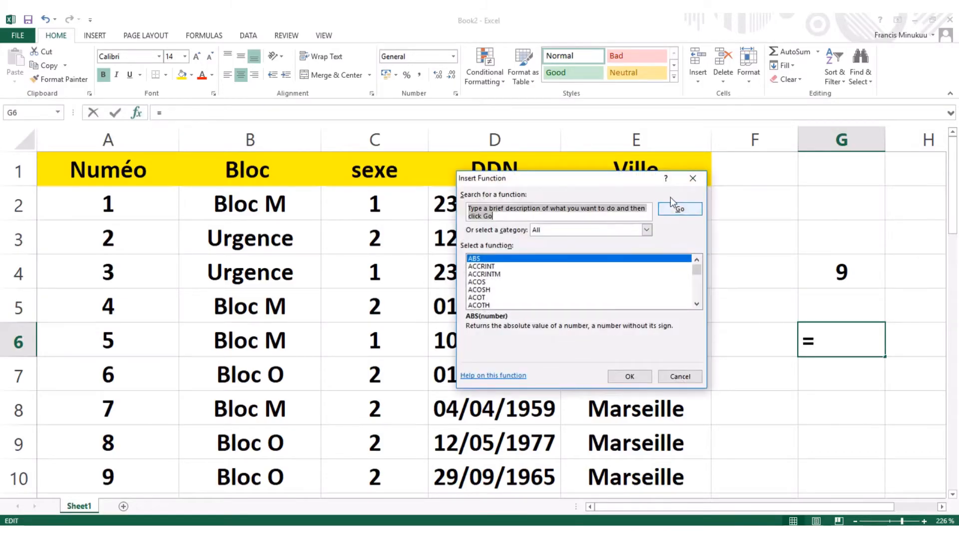
{"action": "left_click", "coordinate": [693, 178]}
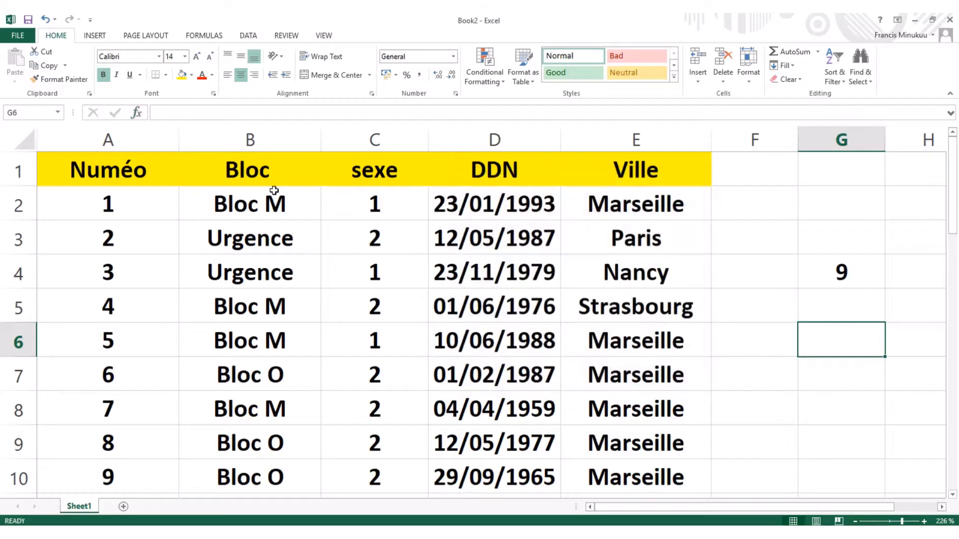
Step: Change the criterion of the COUNTIF formula in cell G4 to "Bloc M"
{"action": "left_click", "coordinate": [843, 275]}
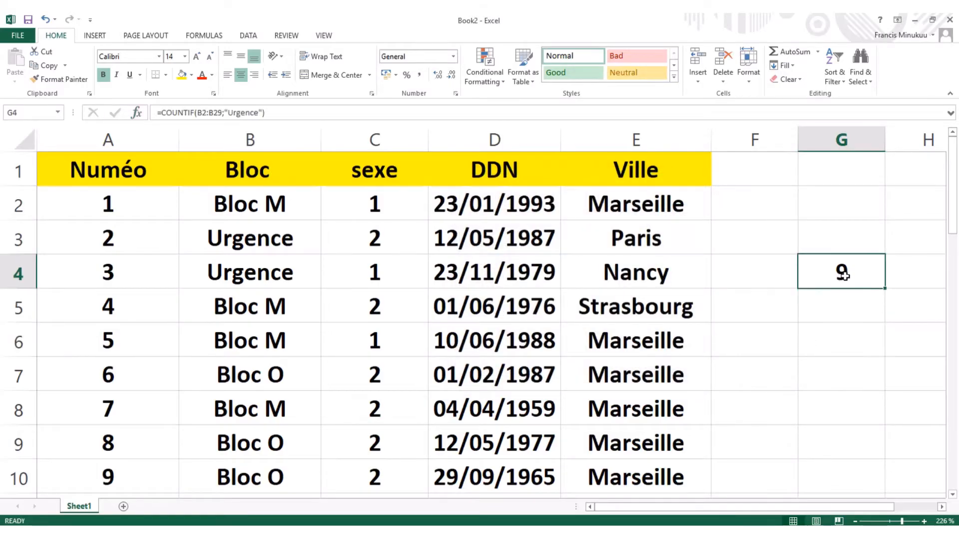
{"action": "left_click", "coordinate": [256, 113]}
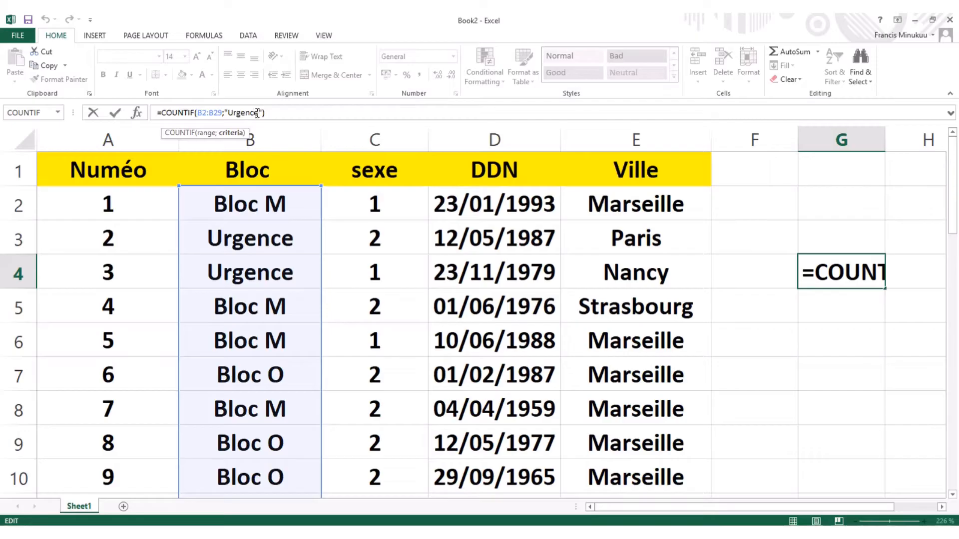
{"action": "left_click", "coordinate": [258, 113]}
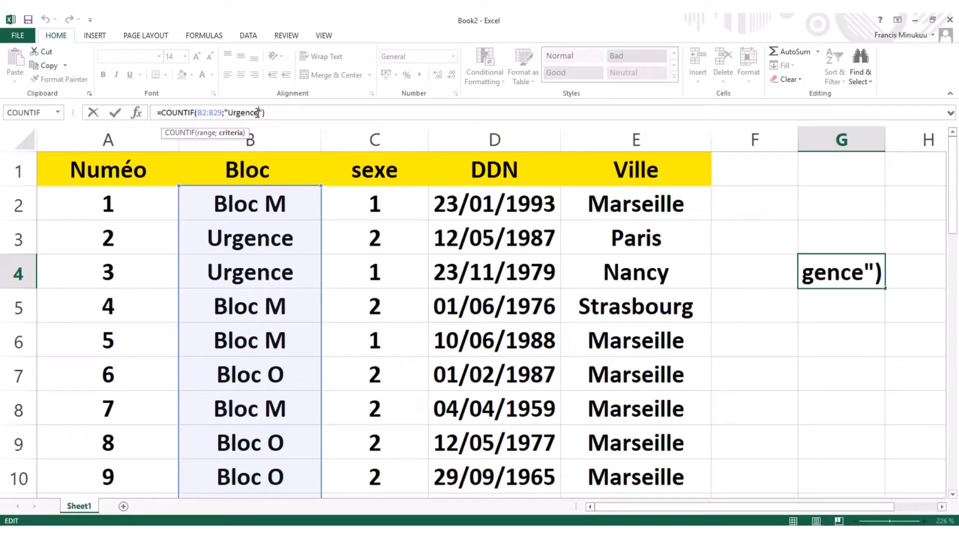
{"action": "key", "text": "BackSpace"}
{"action": "key", "text": "BackSpace"}
{"action": "key", "text": "BackSpace"}
{"action": "key", "text": "BackSpace"}
{"action": "key", "text": "BackSpace"}
{"action": "key", "text": "BackSpace"}
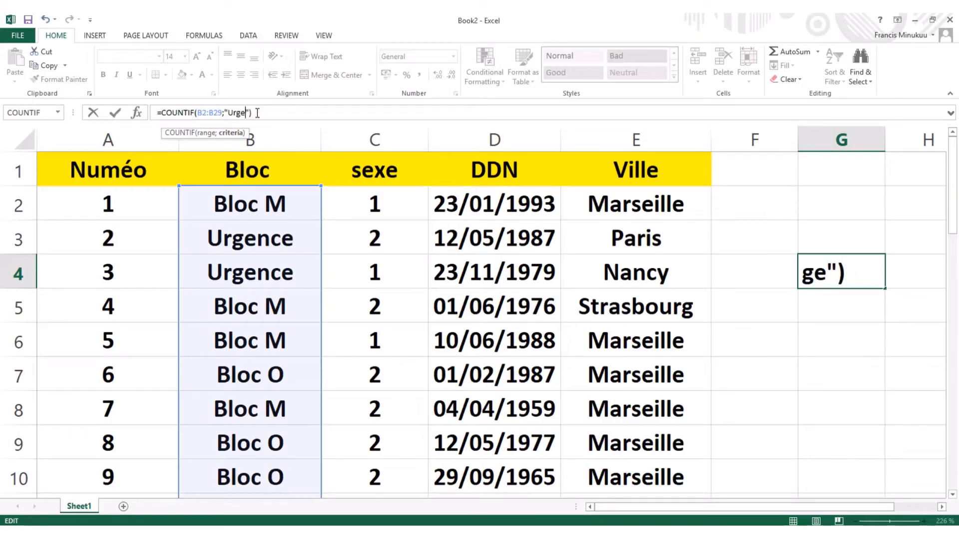
{"action": "key", "text": "BackSpace"}
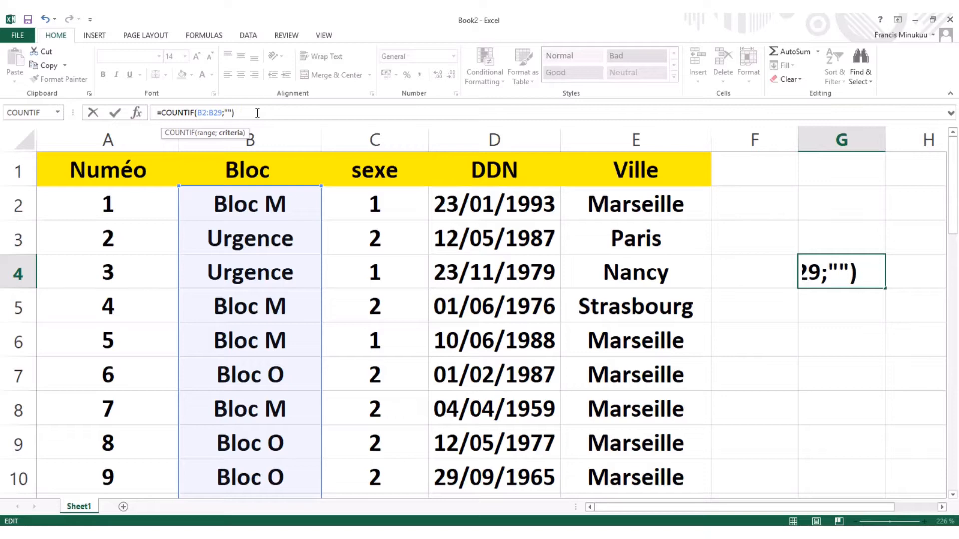
{"action": "type", "text": "Blo"}
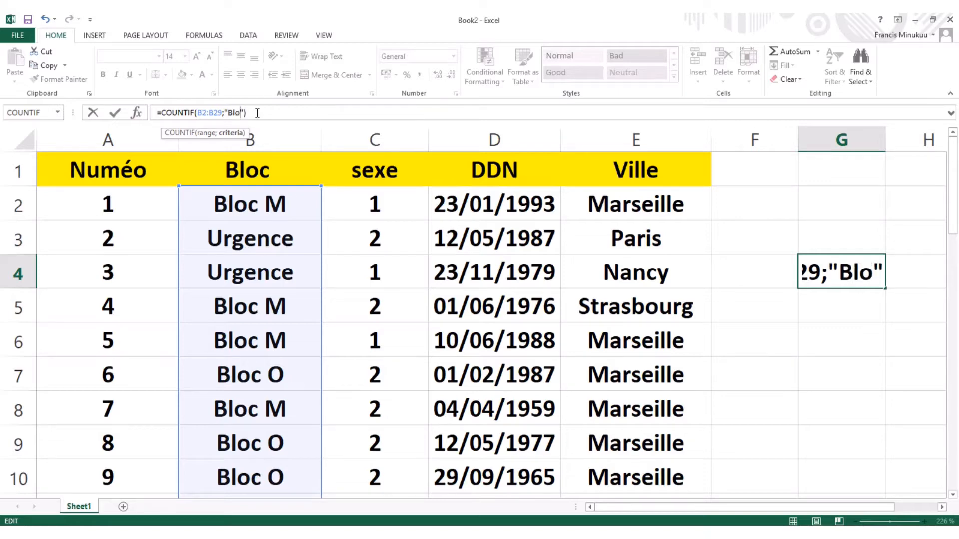
{"action": "type", "text": "c M"}
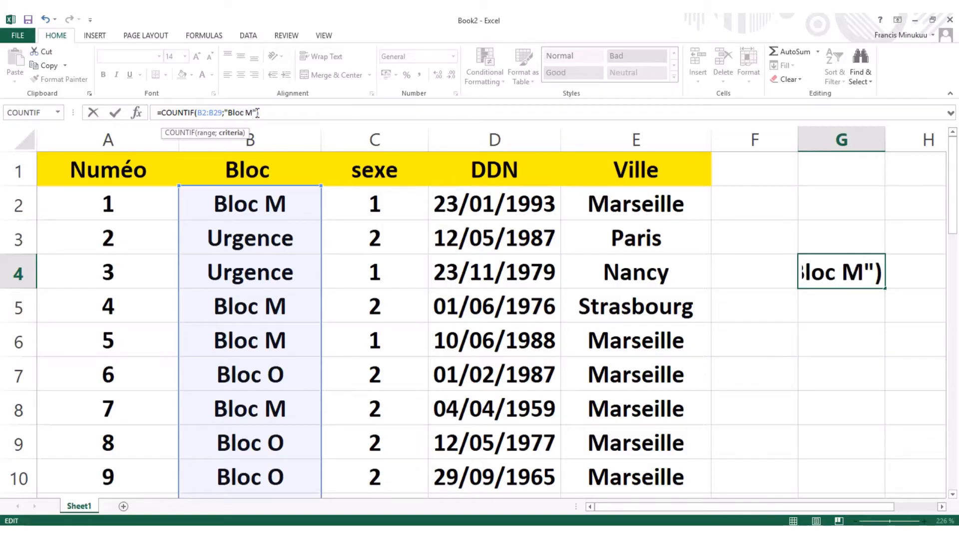
{"action": "key", "text": "Return"}
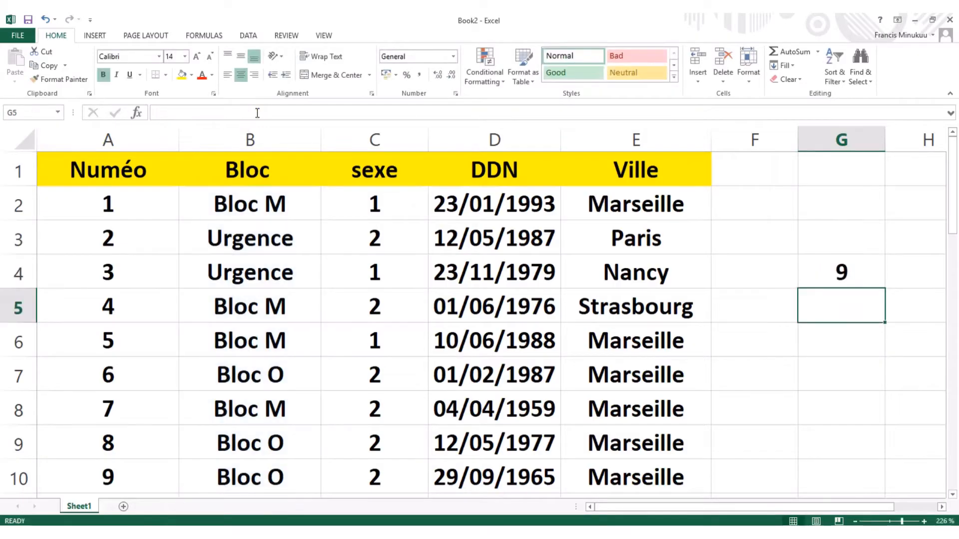
Step: Change the criterion of the COUNTIF formula in cell G4 to "Bloc O" and compare the count with the Bloc column
{"action": "left_click", "coordinate": [851, 270]}
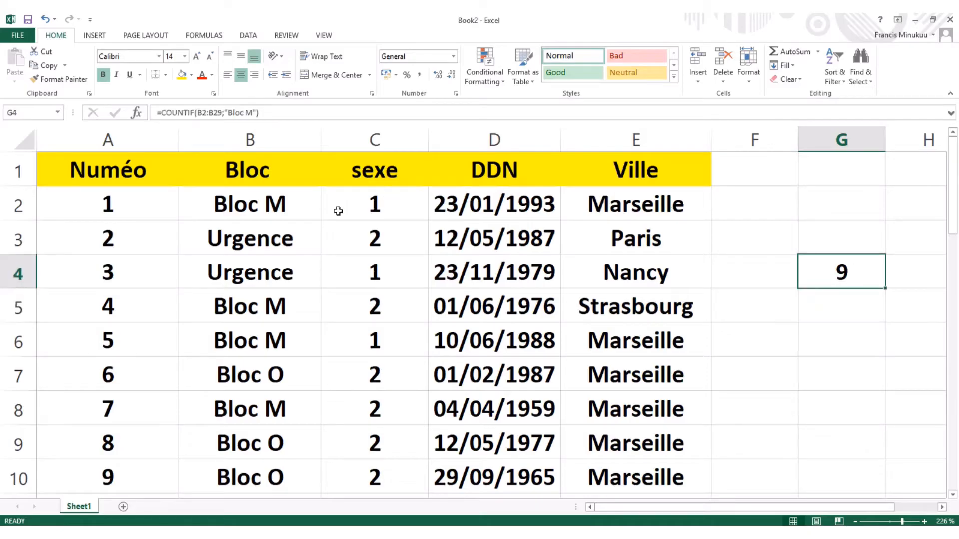
{"action": "left_click", "coordinate": [255, 112]}
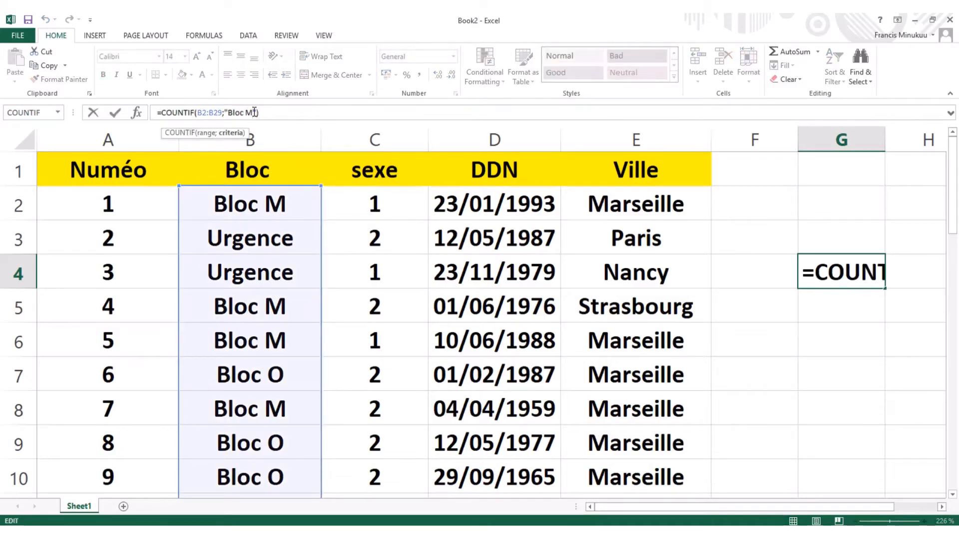
{"action": "key", "text": "BackSpace"}
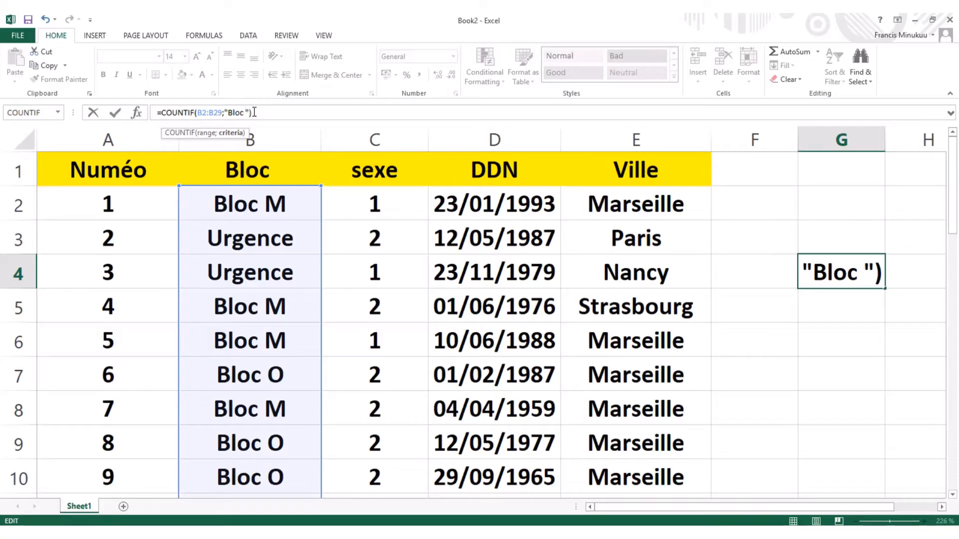
{"action": "type", "text": "O"}
{"action": "key", "text": "Return"}
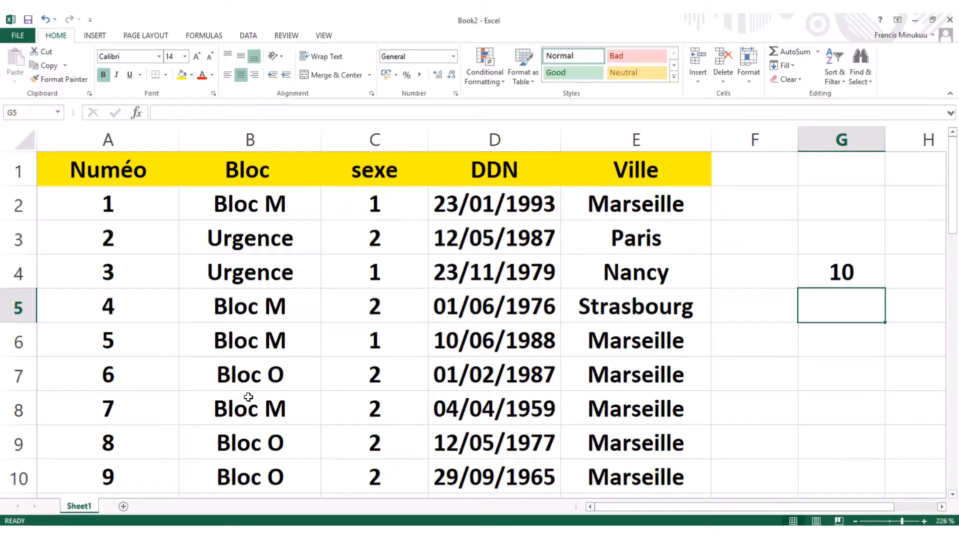
{"action": "scroll", "coordinate": [248, 397], "scroll_direction": "down", "scroll_amount": 9}
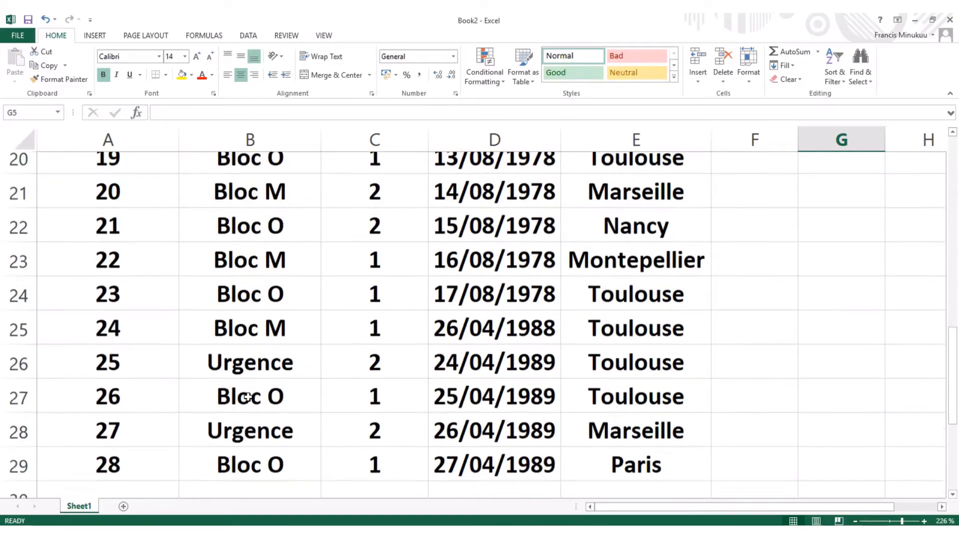
{"action": "scroll", "coordinate": [248, 398], "scroll_direction": "up", "scroll_amount": 2}
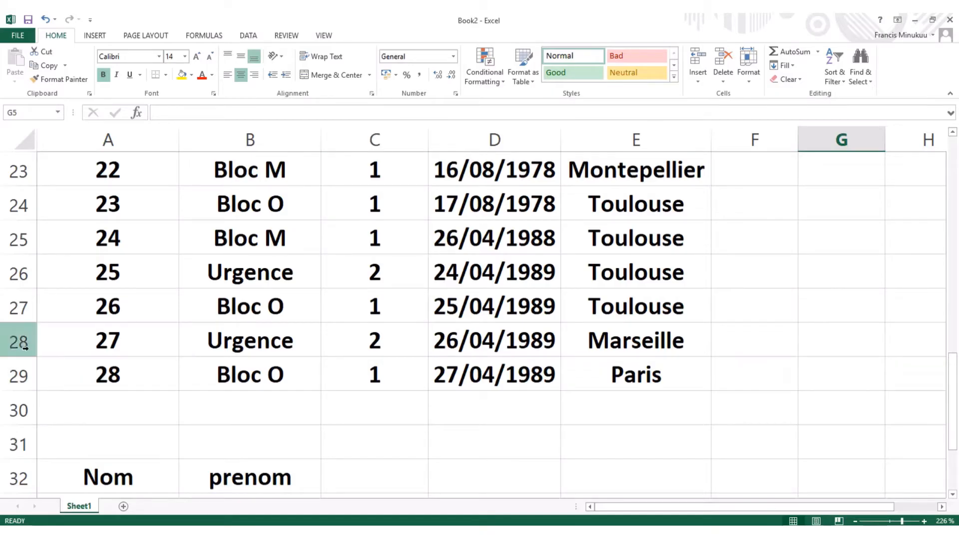
{"action": "scroll", "coordinate": [216, 238], "scroll_direction": "up", "scroll_amount": 7}
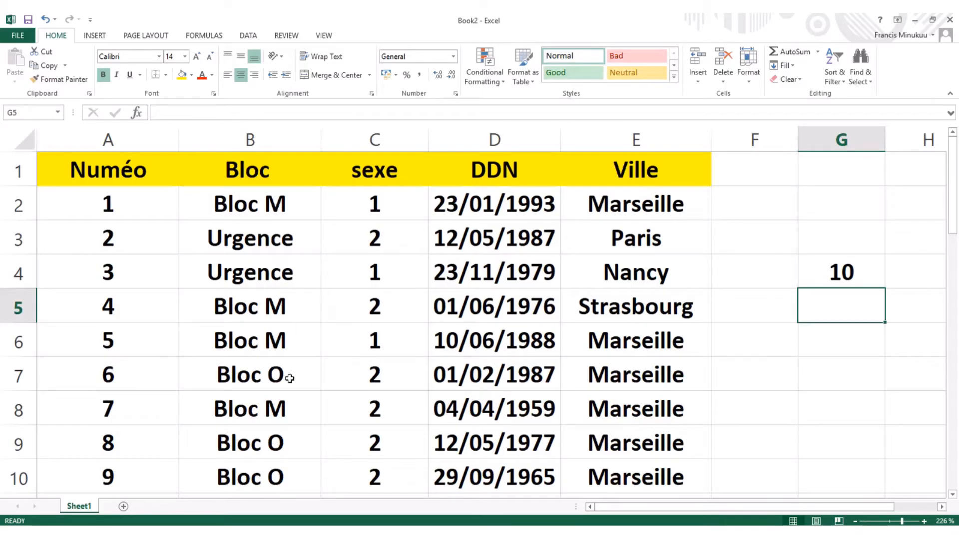
{"action": "left_click", "coordinate": [851, 276]}
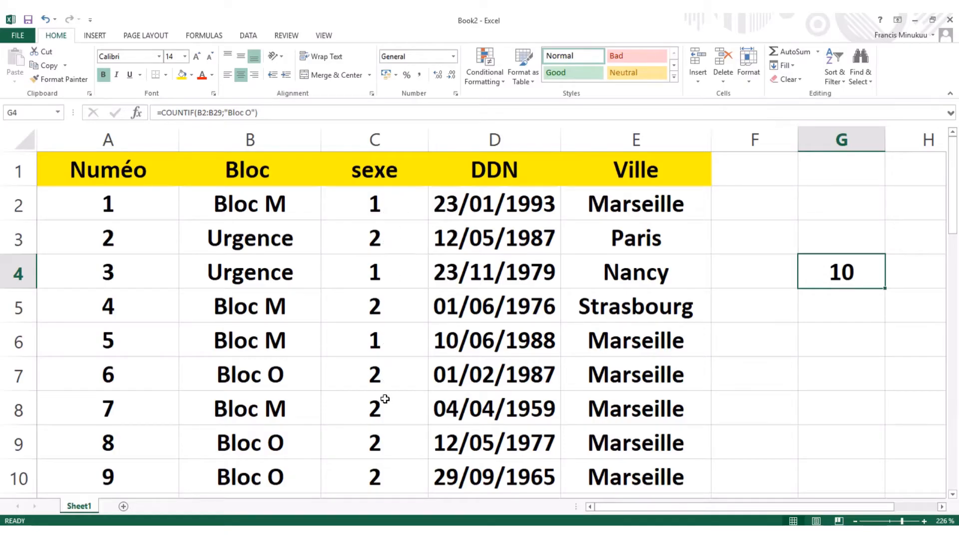
Step: Turn on filtering for the header row, row 1
{"action": "left_click", "coordinate": [379, 142]}
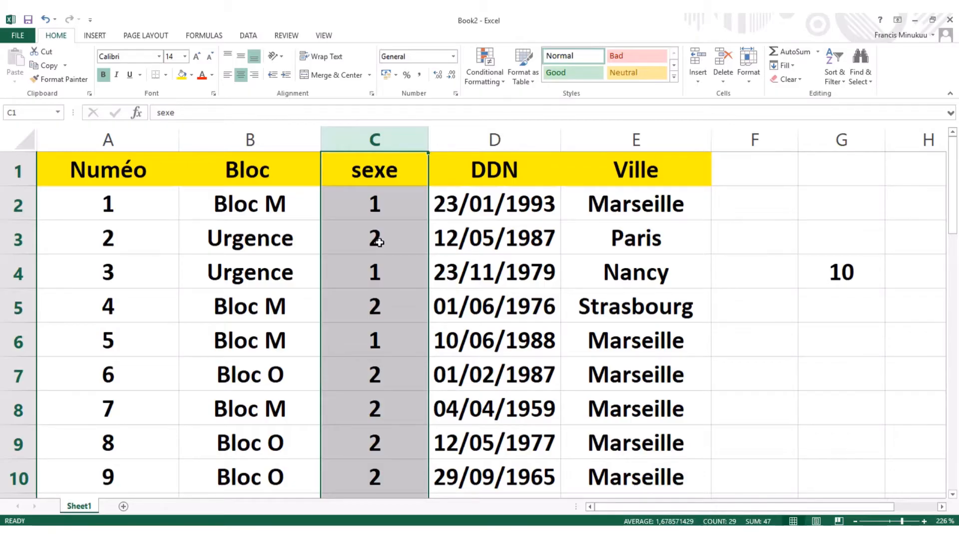
{"action": "right_click", "coordinate": [395, 144]}
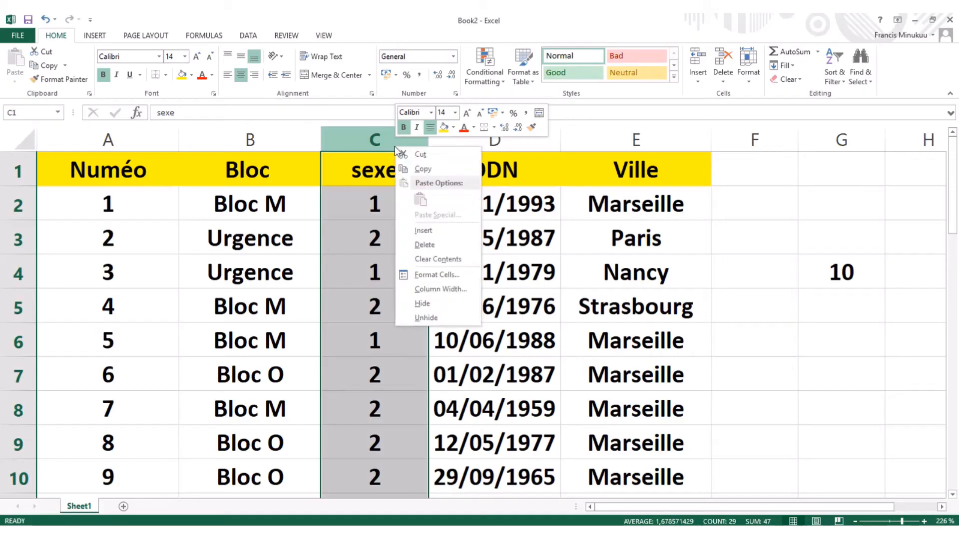
{"action": "left_click", "coordinate": [369, 141]}
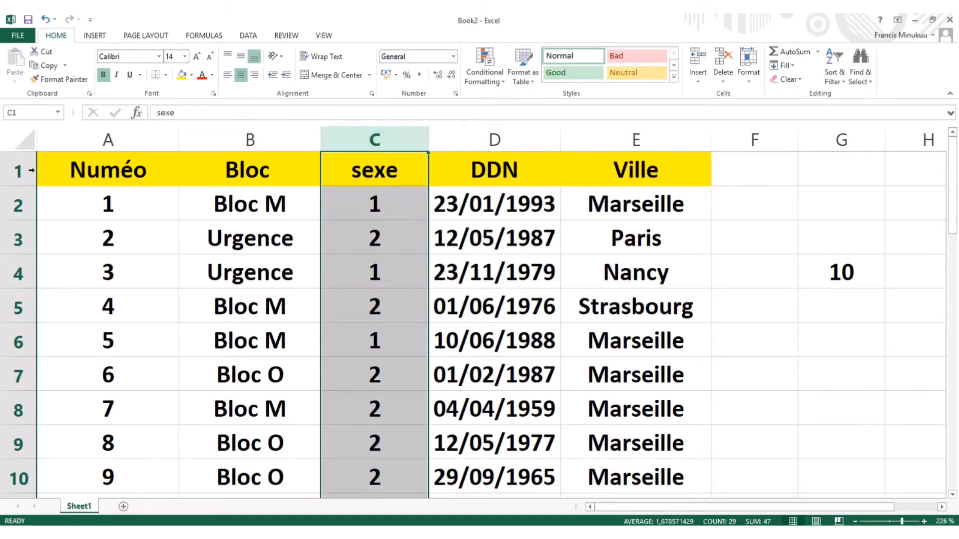
{"action": "left_click", "coordinate": [19, 172]}
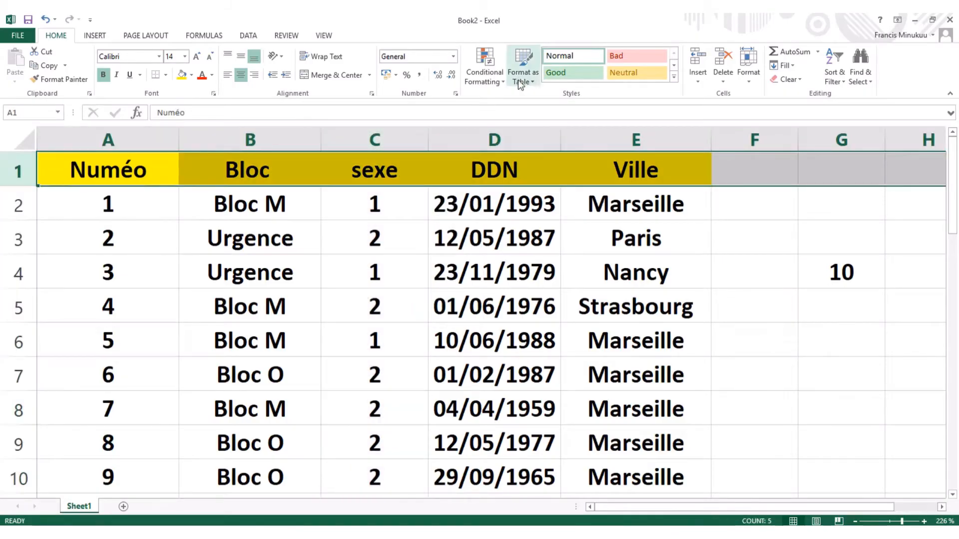
{"action": "left_click", "coordinate": [834, 75]}
{"action": "left_click", "coordinate": [849, 140]}
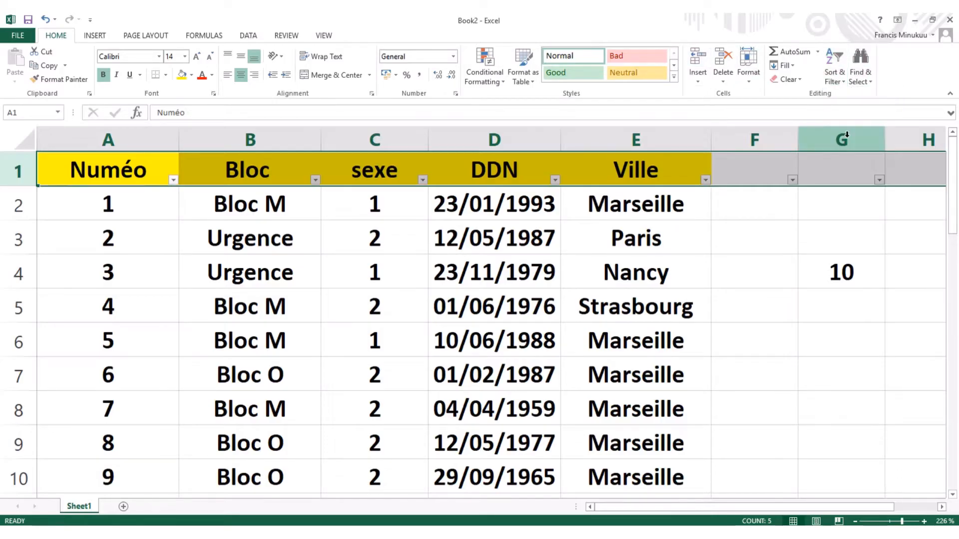
Step: Filter the sexe column to show only the rows with the value 1
{"action": "left_click", "coordinate": [423, 180]}
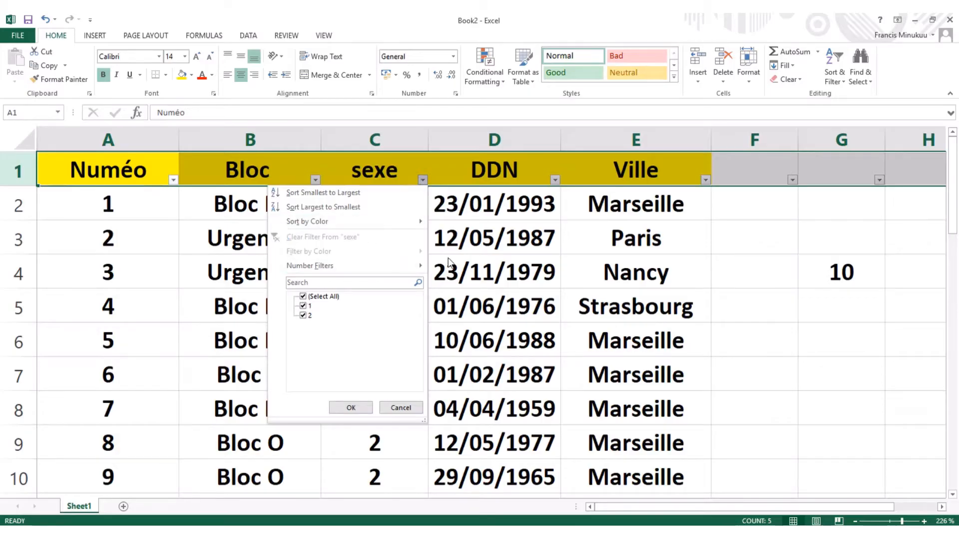
{"action": "left_click", "coordinate": [351, 408]}
{"action": "left_click", "coordinate": [395, 208]}
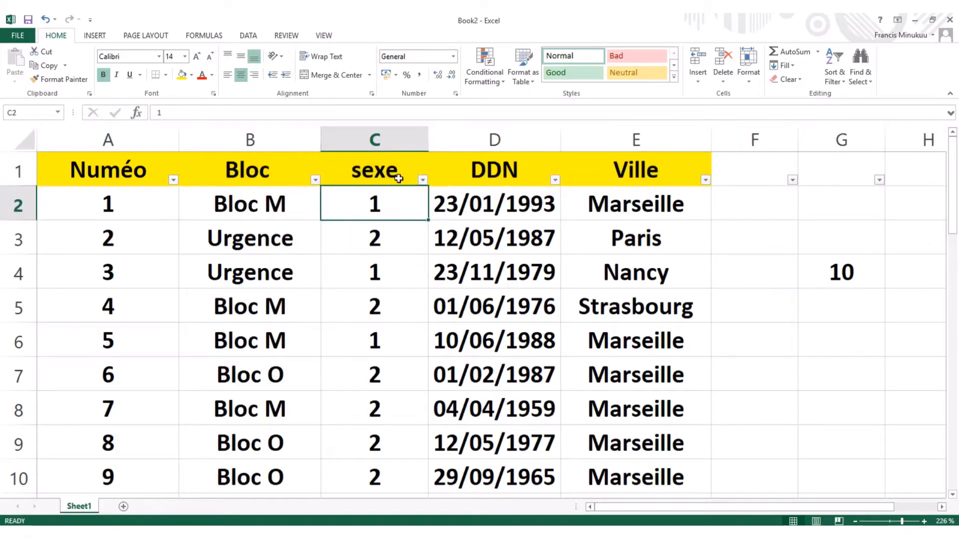
{"action": "left_click", "coordinate": [423, 180]}
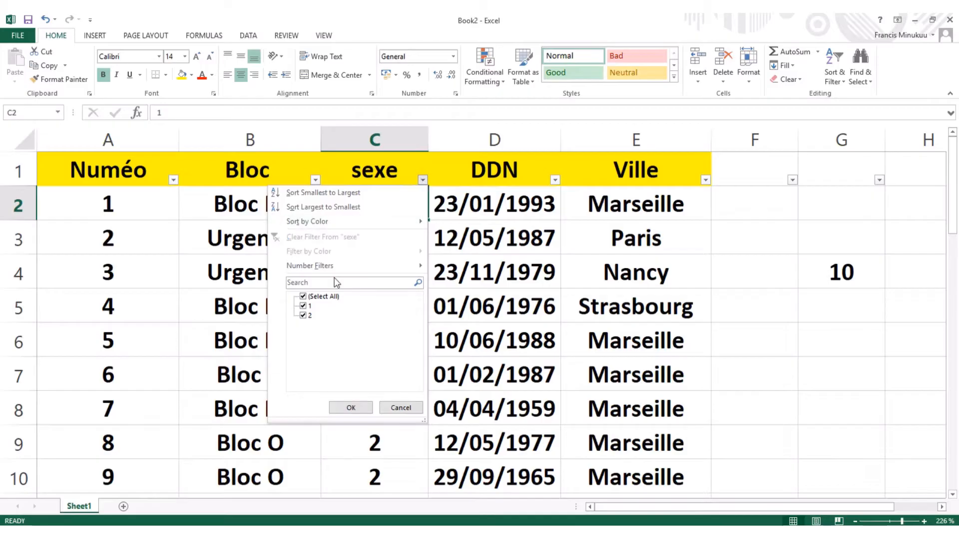
{"action": "left_click", "coordinate": [304, 296]}
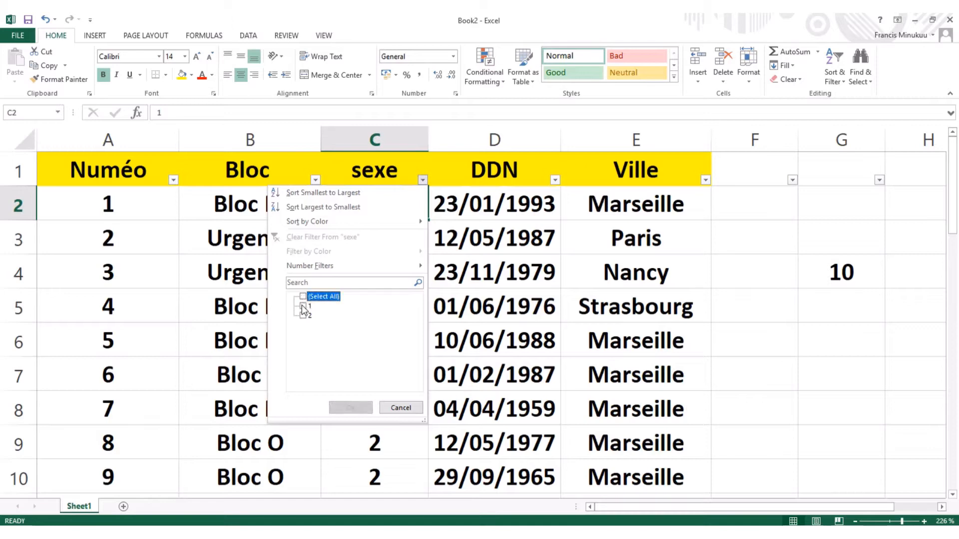
{"action": "left_click", "coordinate": [304, 307]}
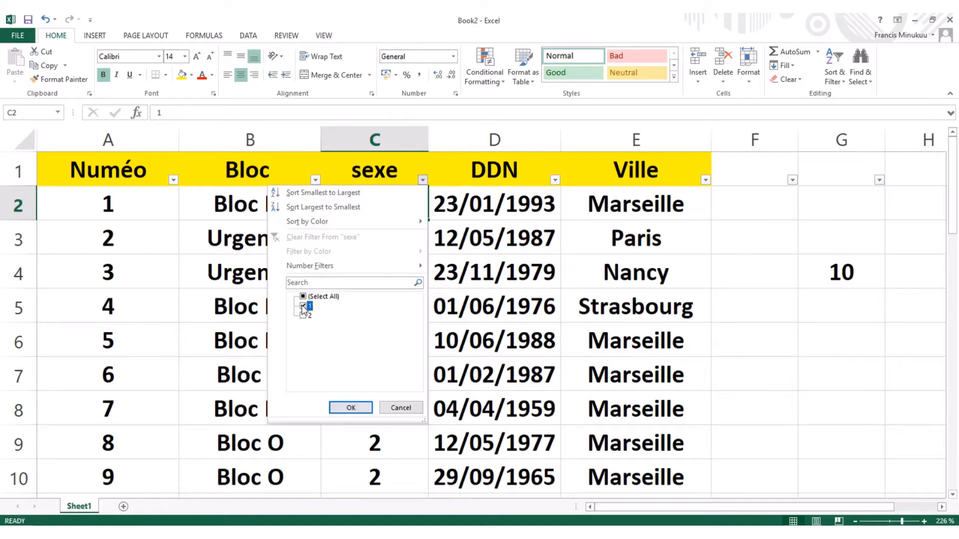
{"action": "left_click", "coordinate": [351, 408]}
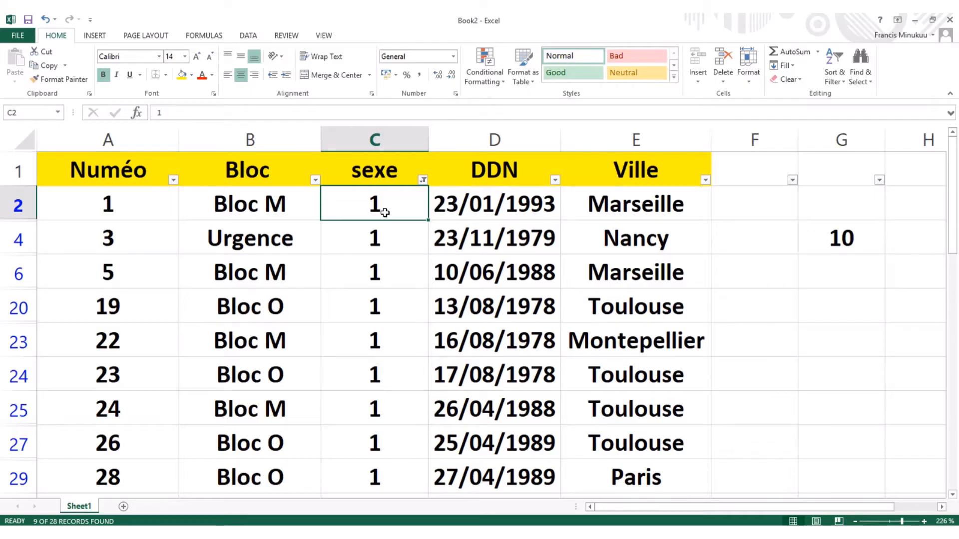
Step: Replace the filtered sexe entries from C2 down to C29 with "H", and clear the sexe filter
{"action": "type", "text": "H"}
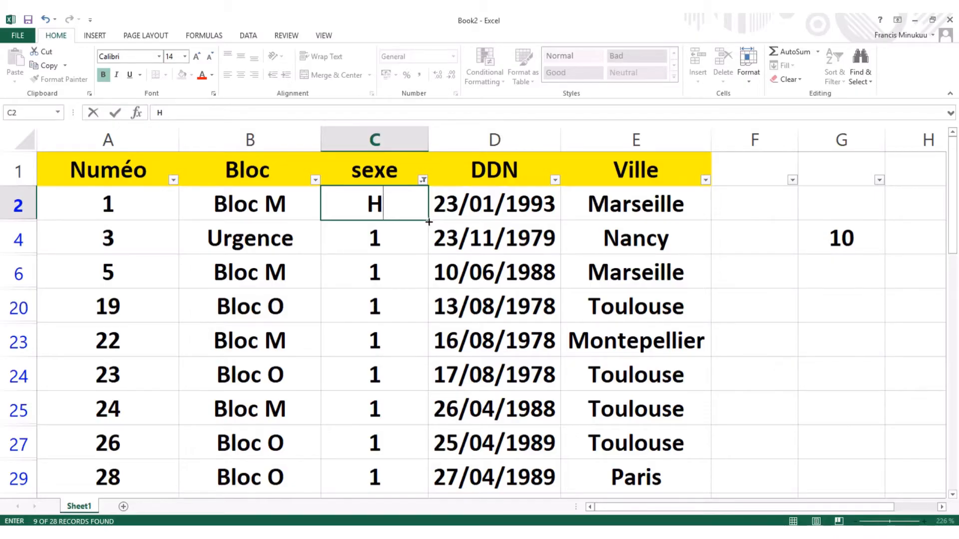
{"action": "type", "text": "O"}
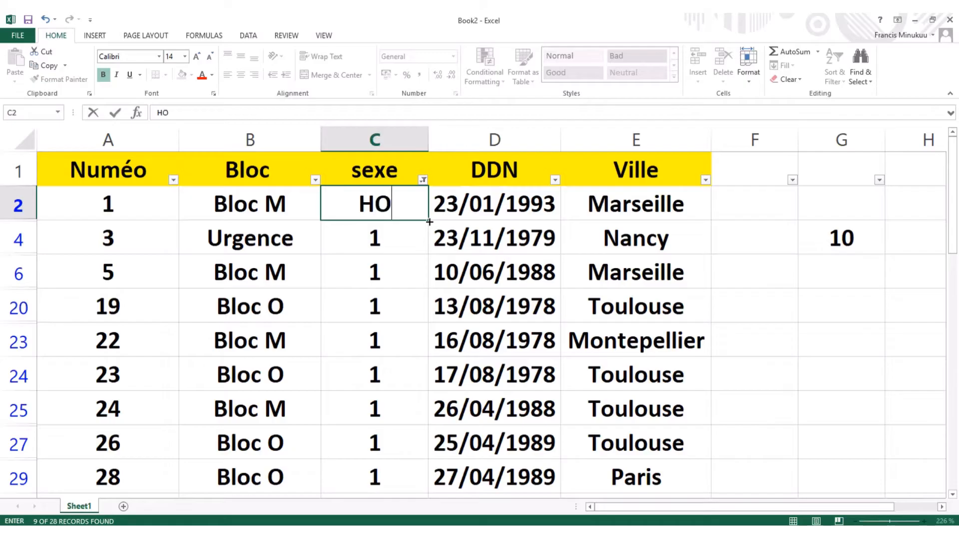
{"action": "key", "text": "BackSpace"}
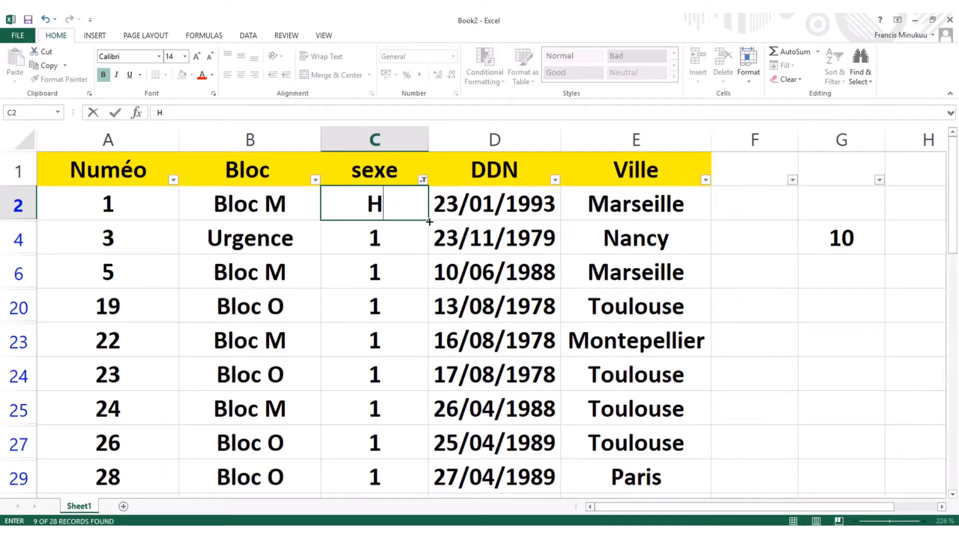
{"action": "left_click_drag", "start_coordinate": [428, 222], "coordinate": [386, 338]}
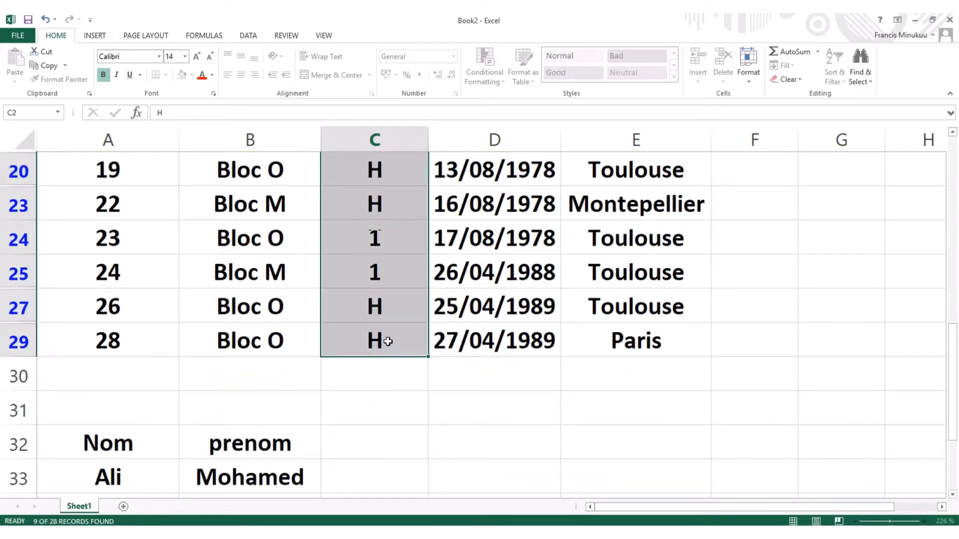
{"action": "scroll", "coordinate": [388, 342], "scroll_direction": "up", "scroll_amount": 2}
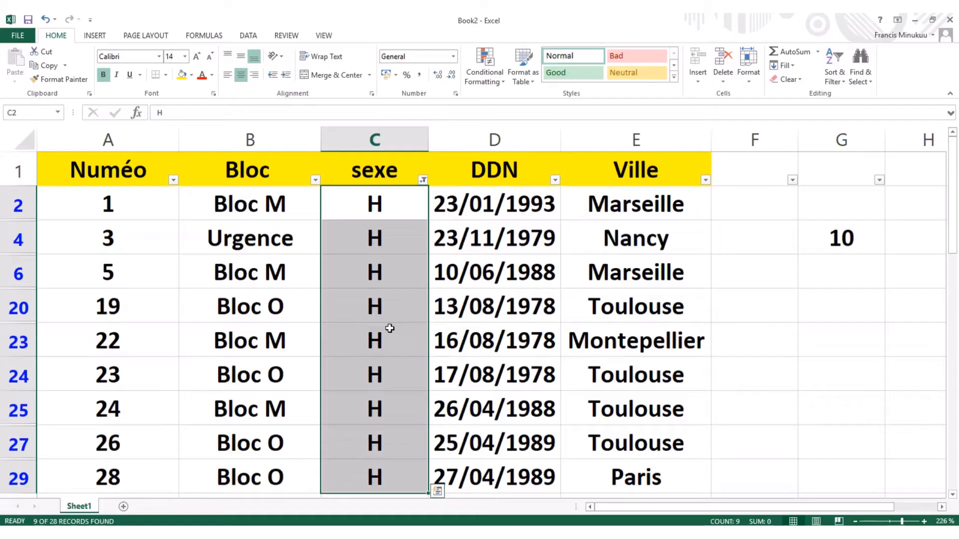
{"action": "left_click", "coordinate": [422, 180]}
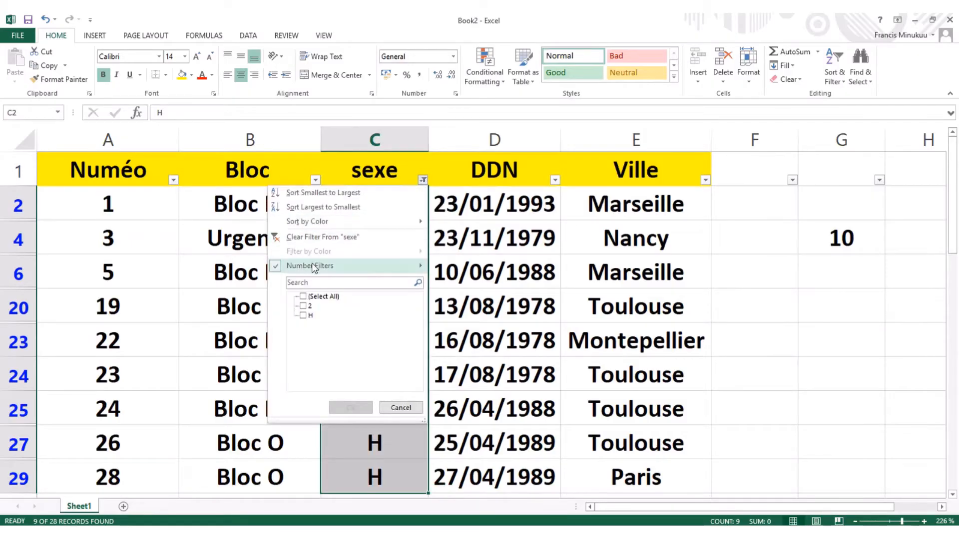
{"action": "left_click", "coordinate": [316, 238]}
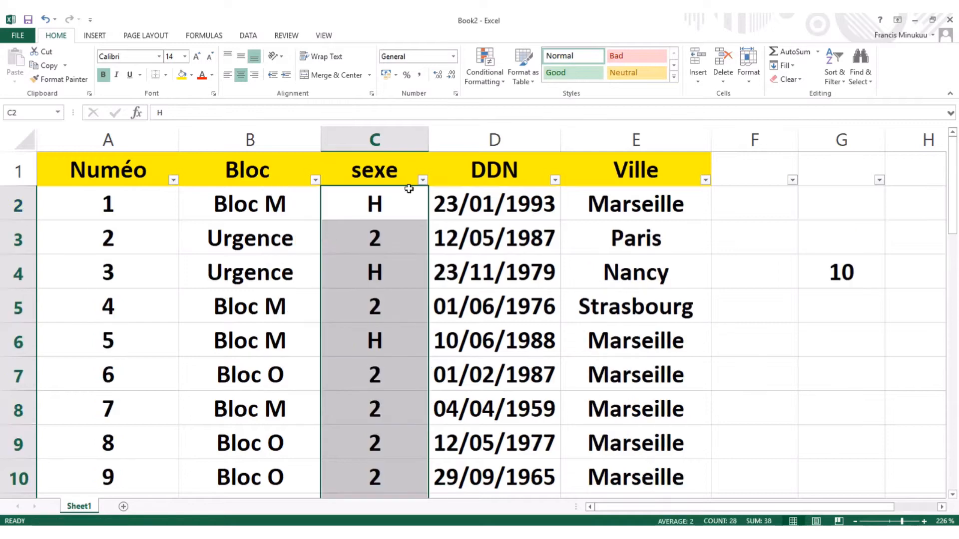
Step: Filter the sexe column to show only the rows with the value 2
{"action": "left_click", "coordinate": [422, 181]}
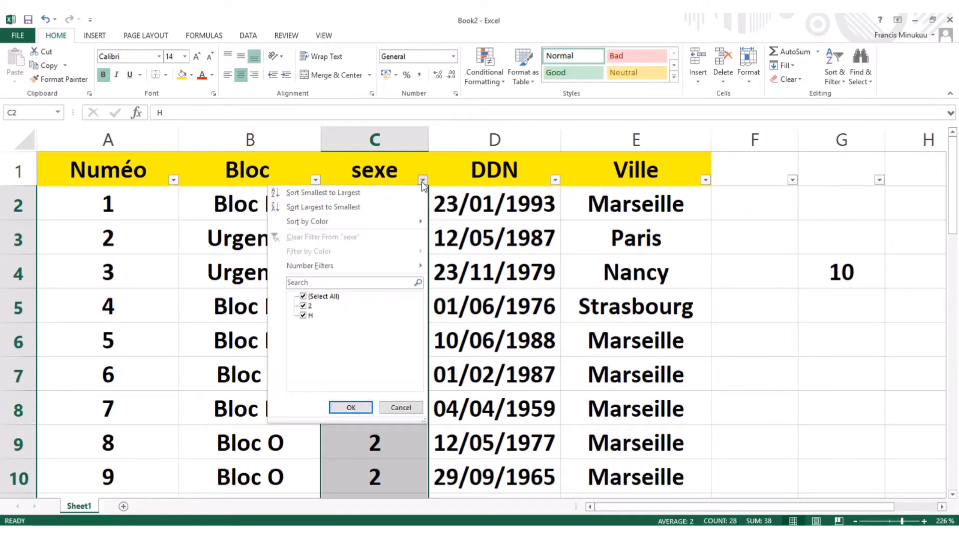
{"action": "left_click", "coordinate": [303, 299]}
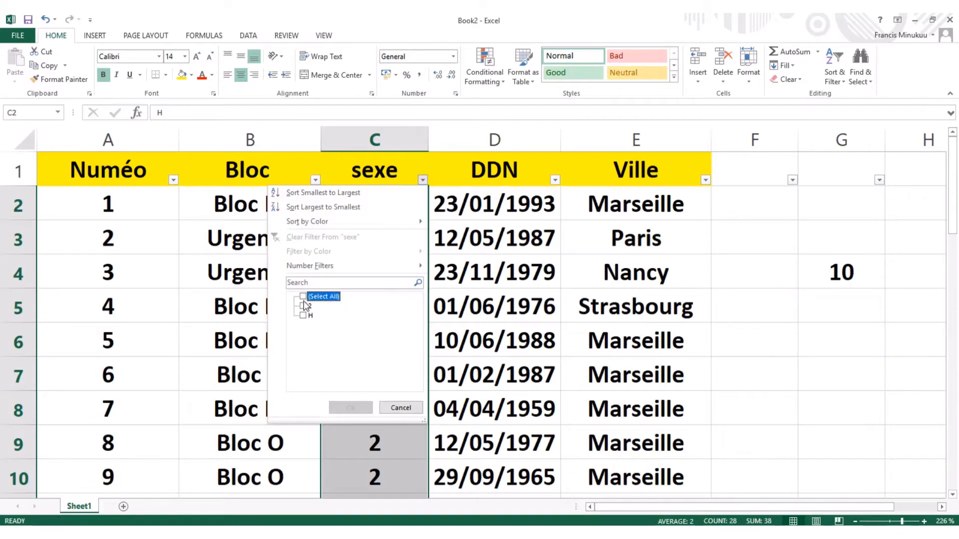
{"action": "left_click", "coordinate": [303, 306]}
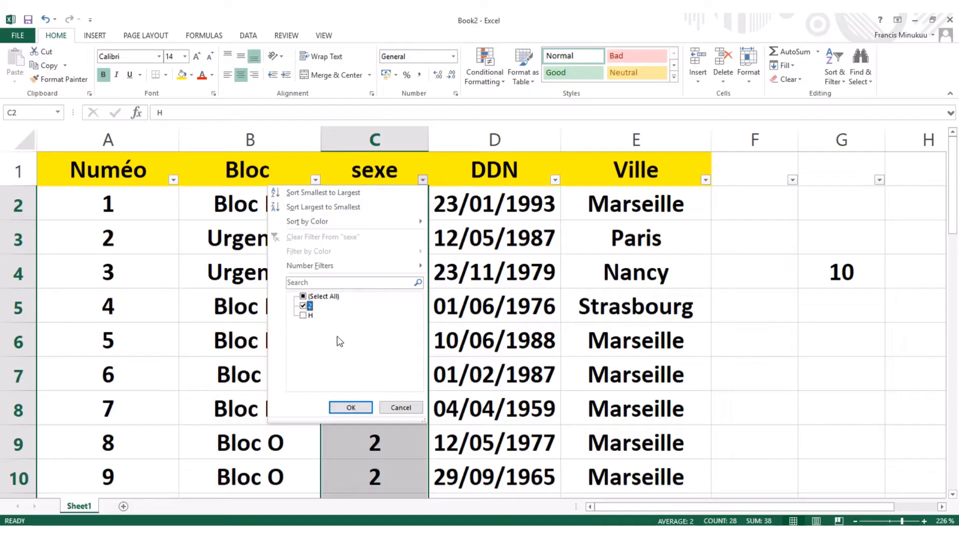
{"action": "left_click", "coordinate": [350, 408]}
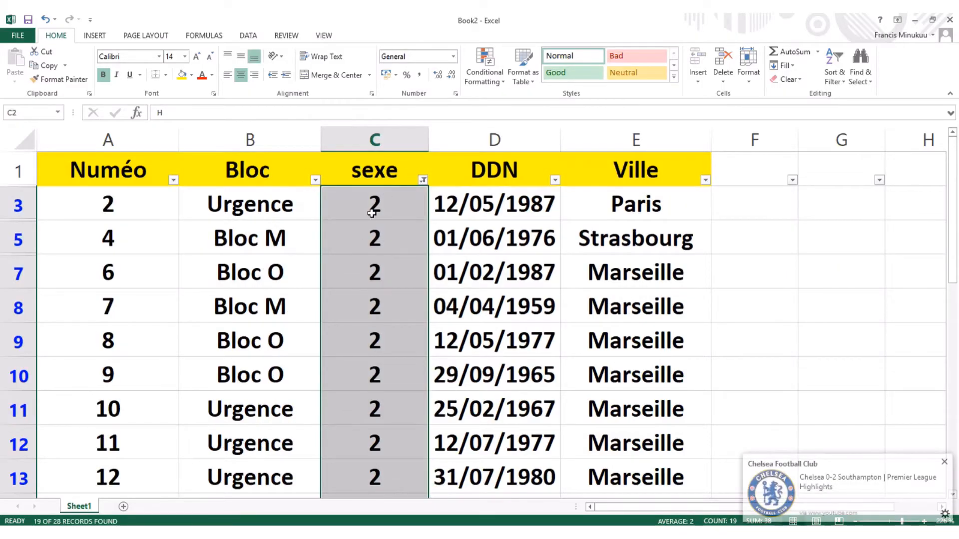
Step: Replace all the filtered sexe entries from C3 down with "F", and clear the sexe filter
{"action": "left_click", "coordinate": [372, 213]}
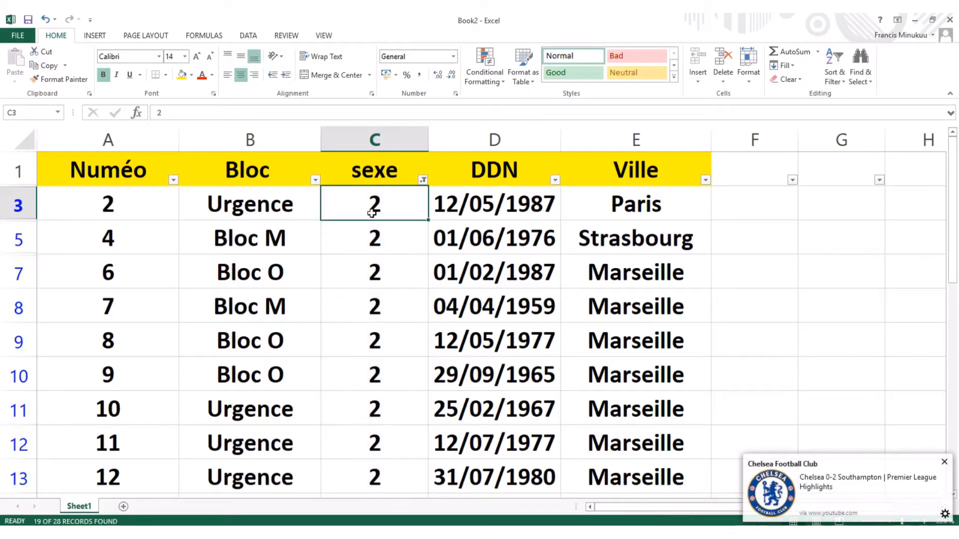
{"action": "left_click", "coordinate": [946, 463]}
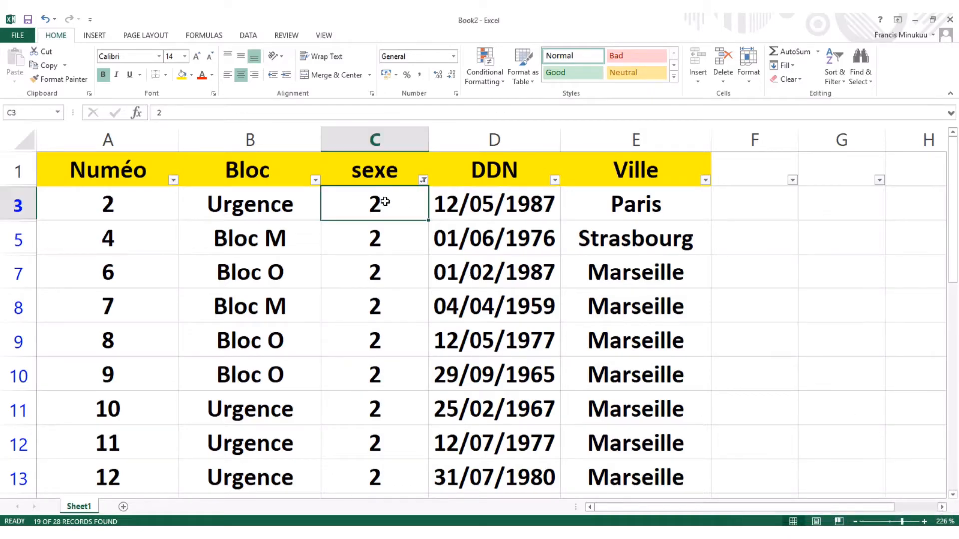
{"action": "type", "text": "F"}
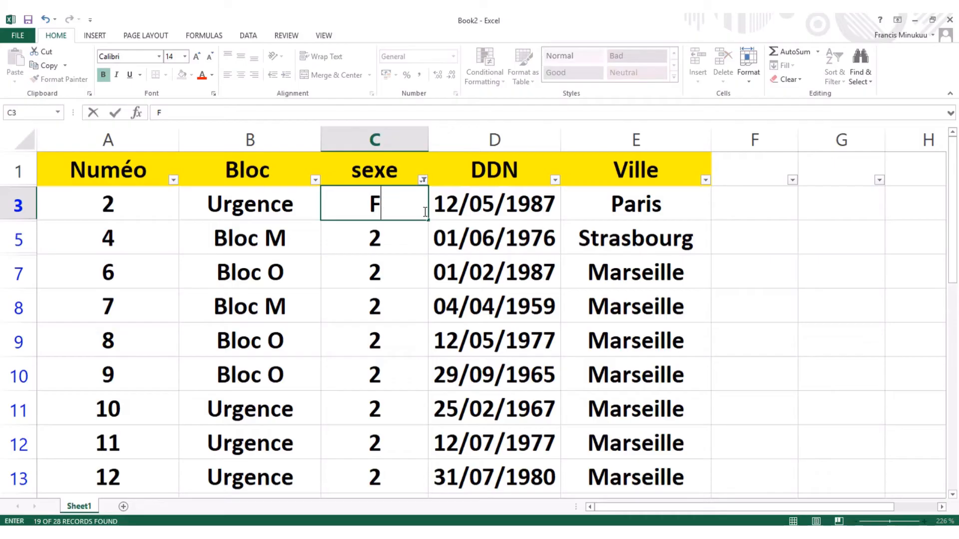
{"action": "left_click_drag", "start_coordinate": [429, 222], "coordinate": [393, 381]}
{"action": "scroll", "coordinate": [394, 381], "scroll_direction": "up", "scroll_amount": 5}
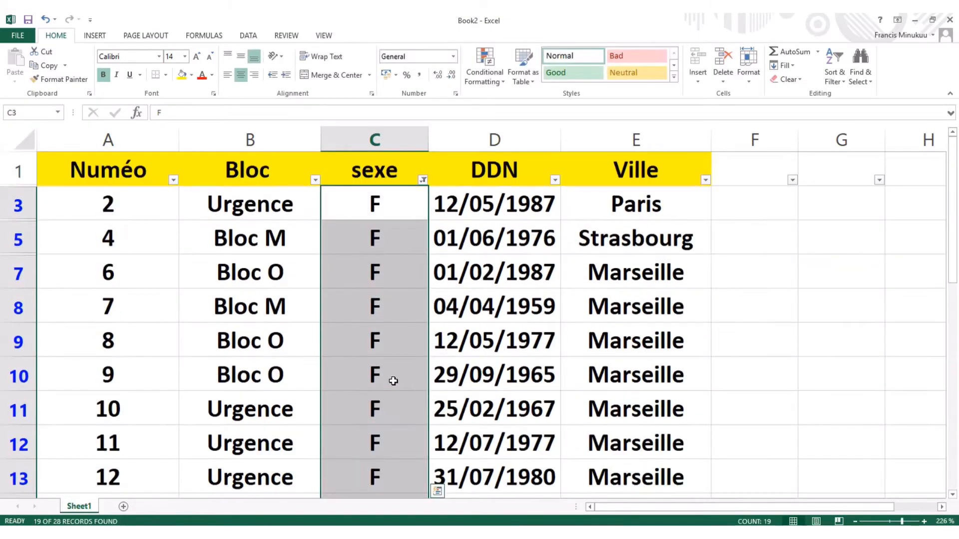
{"action": "left_click", "coordinate": [422, 181]}
{"action": "left_click", "coordinate": [309, 238]}
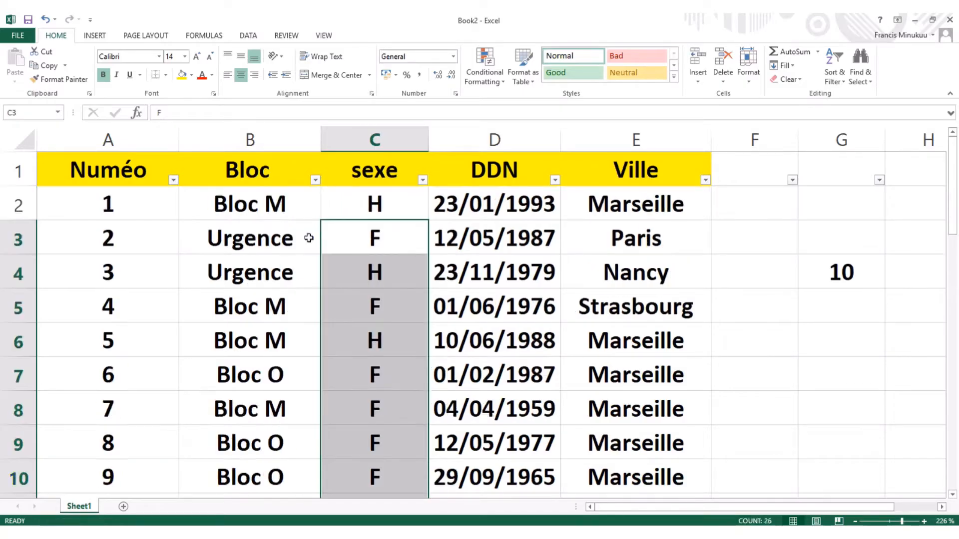
{"action": "left_click", "coordinate": [840, 336]}
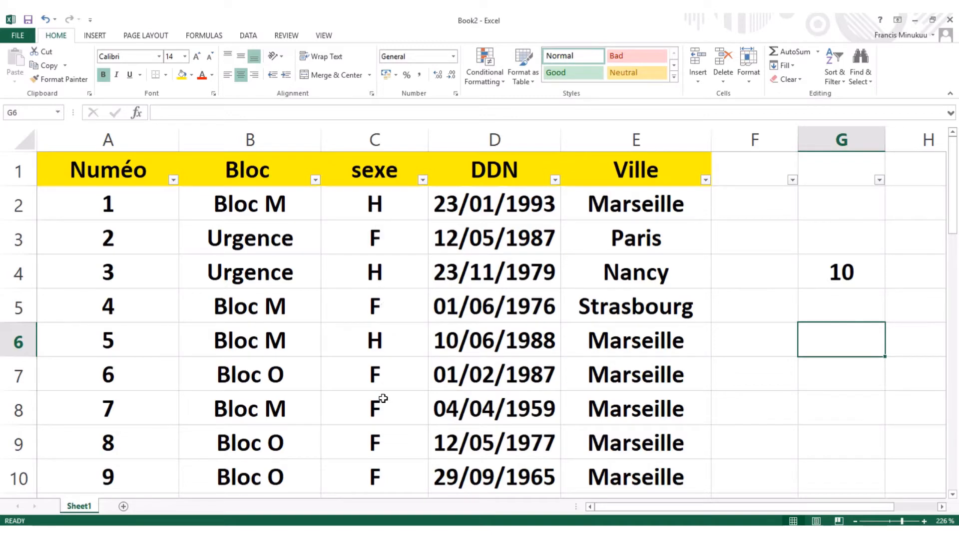
{"action": "left_click", "coordinate": [816, 311]}
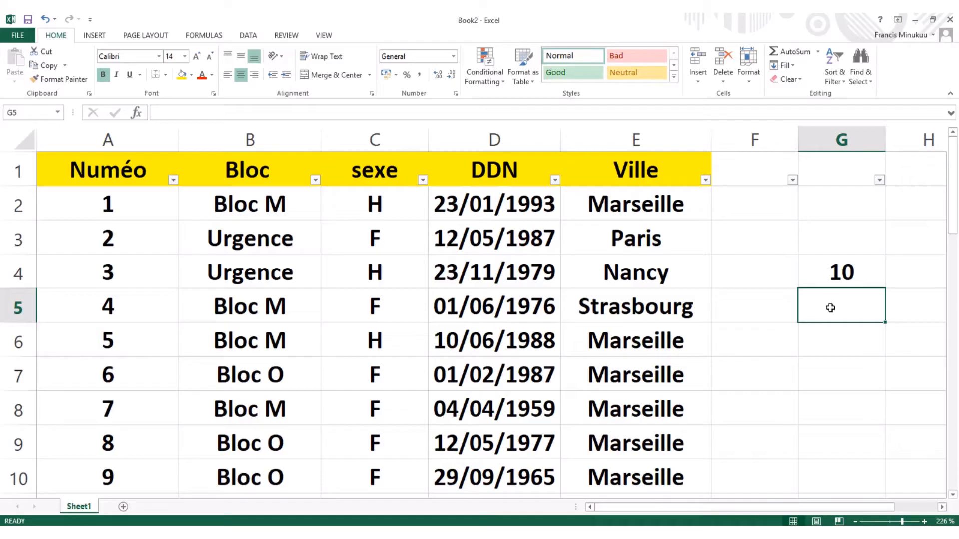
{"action": "left_click", "coordinate": [760, 276]}
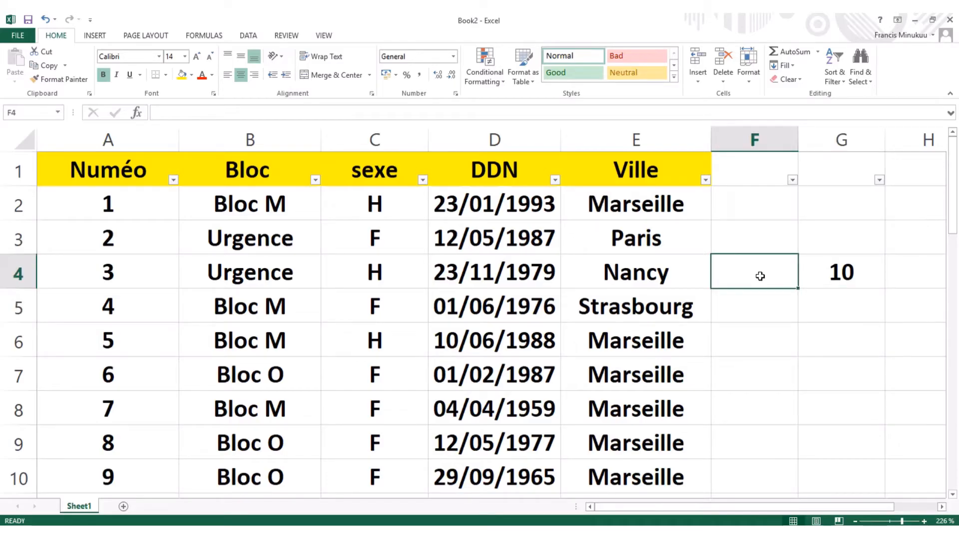
{"action": "left_click", "coordinate": [847, 314]}
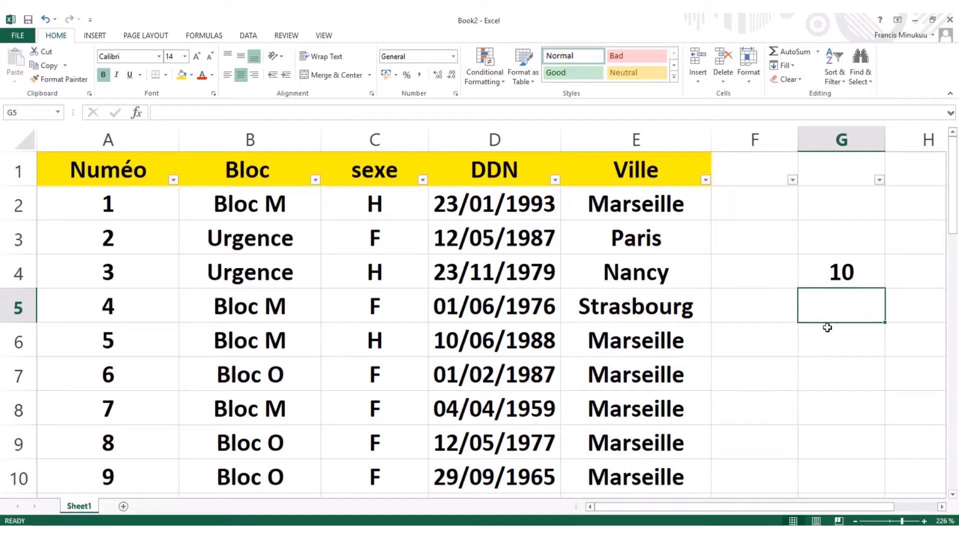
Step: Insert the COUNTIF function in cell G6, choosing it from the full list of functions
{"action": "left_click", "coordinate": [844, 344]}
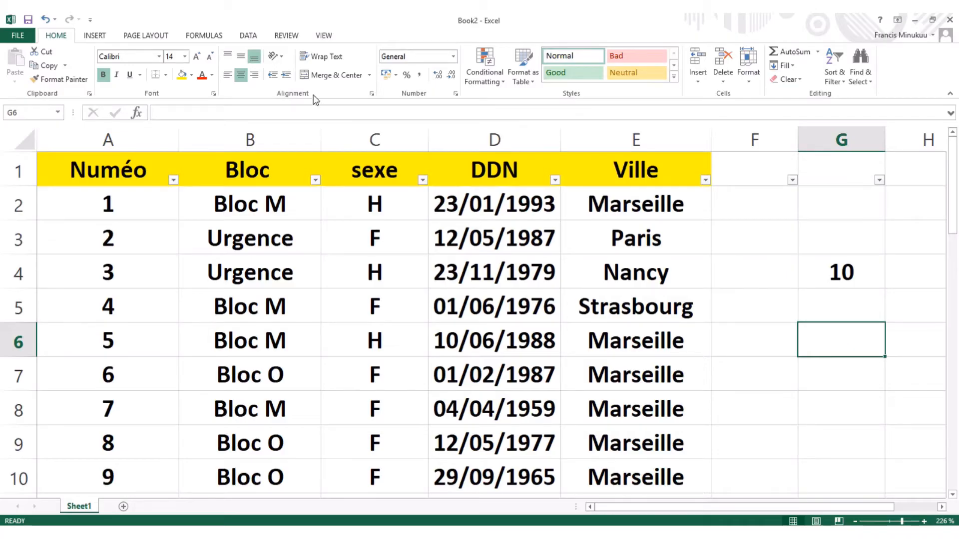
{"action": "left_click", "coordinate": [135, 115]}
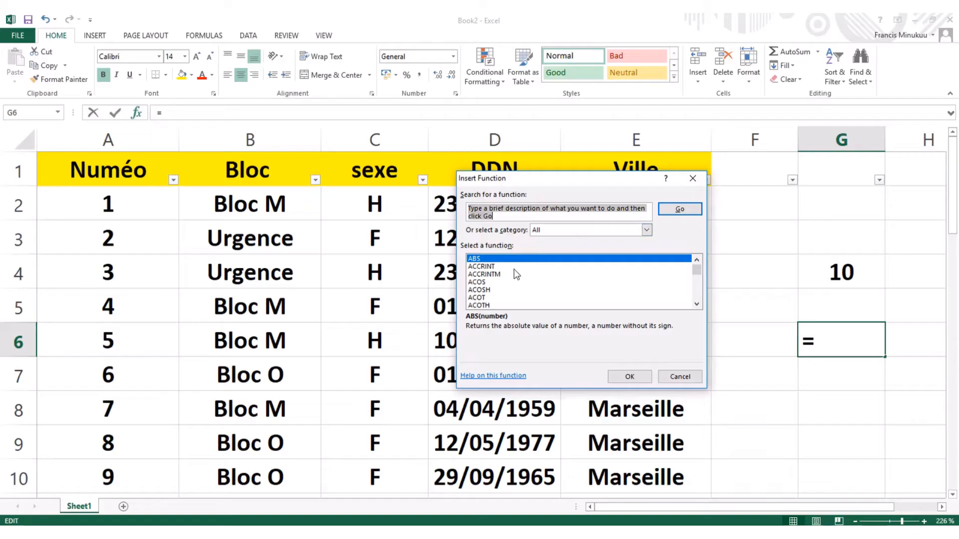
{"action": "type", "text": "c"}
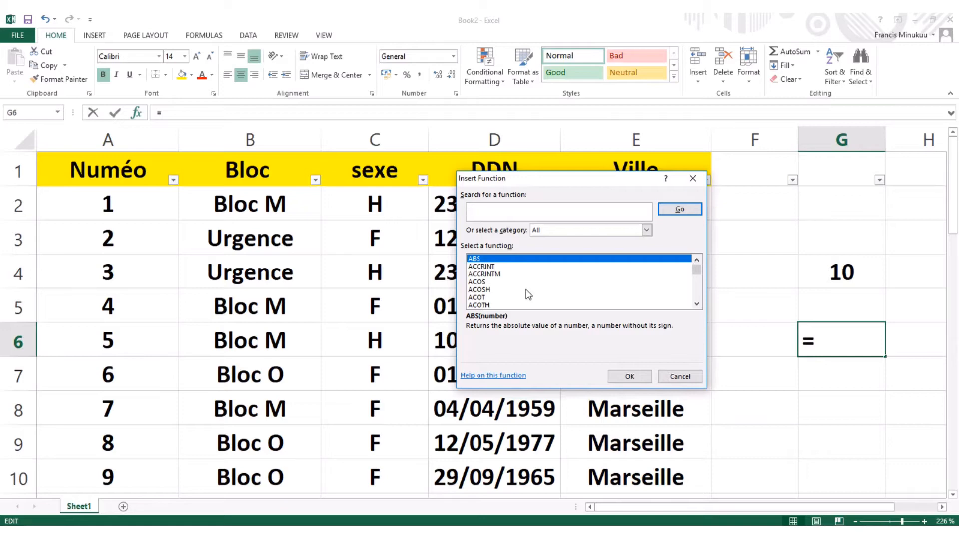
{"action": "scroll", "coordinate": [528, 295], "scroll_direction": "down", "scroll_amount": 4}
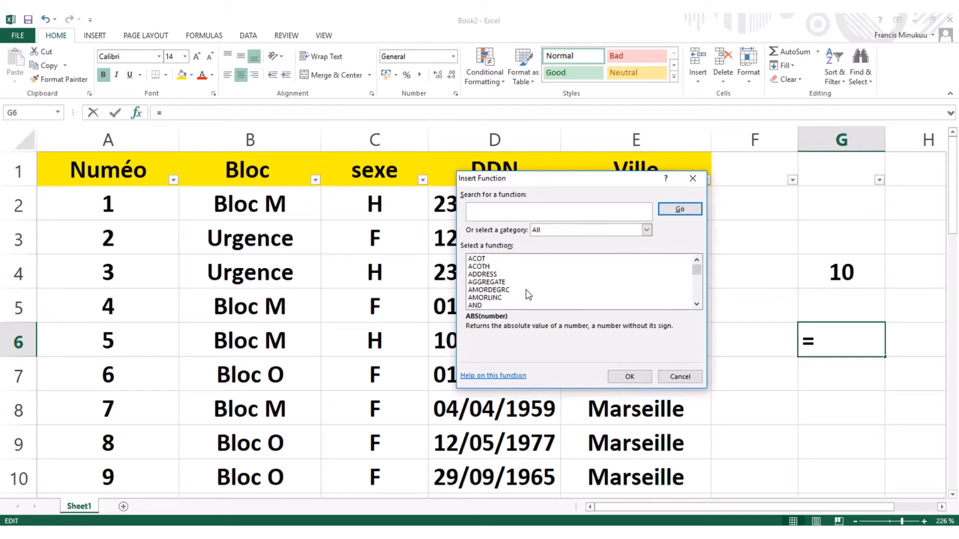
{"action": "scroll", "coordinate": [528, 295], "scroll_direction": "down", "scroll_amount": 6}
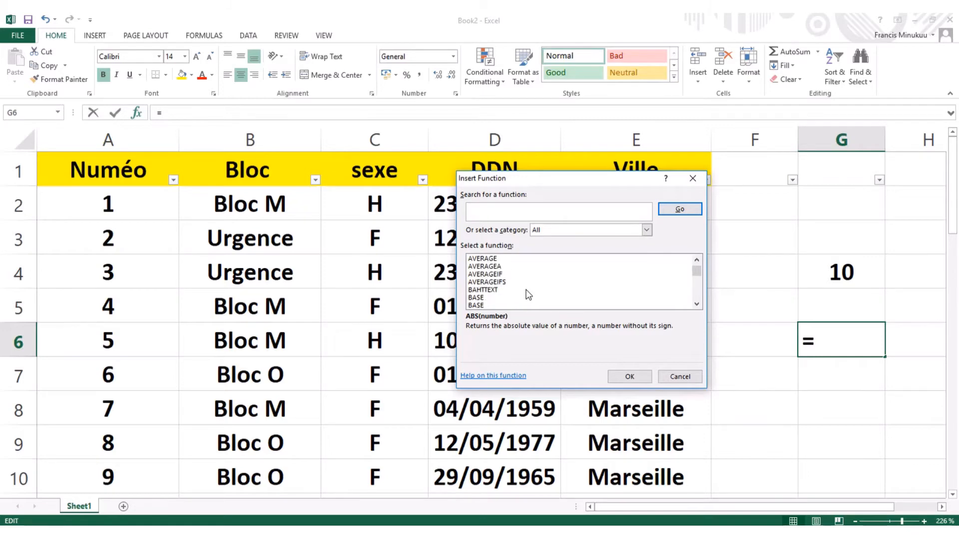
{"action": "scroll", "coordinate": [528, 295], "scroll_direction": "down", "scroll_amount": 8}
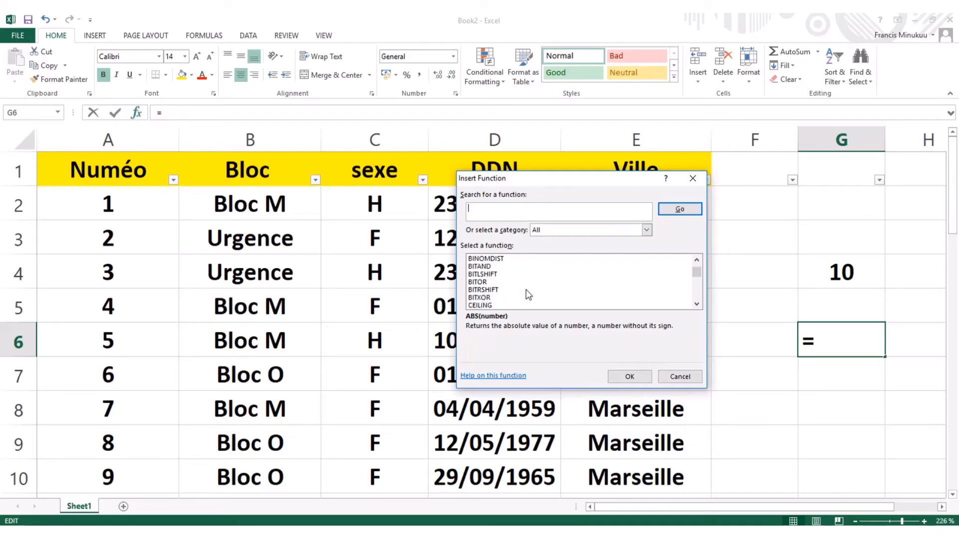
{"action": "scroll", "coordinate": [528, 294], "scroll_direction": "down", "scroll_amount": 6}
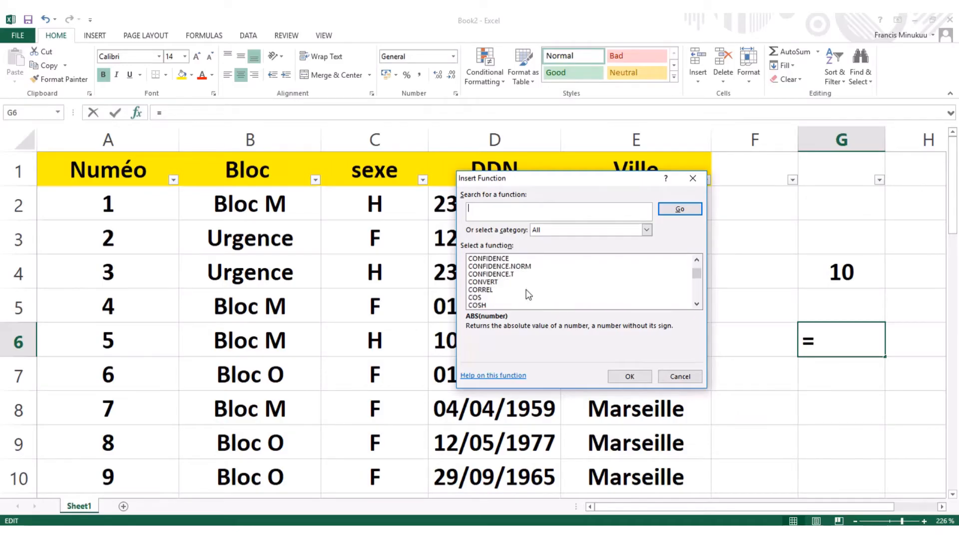
{"action": "scroll", "coordinate": [528, 295], "scroll_direction": "down", "scroll_amount": 1}
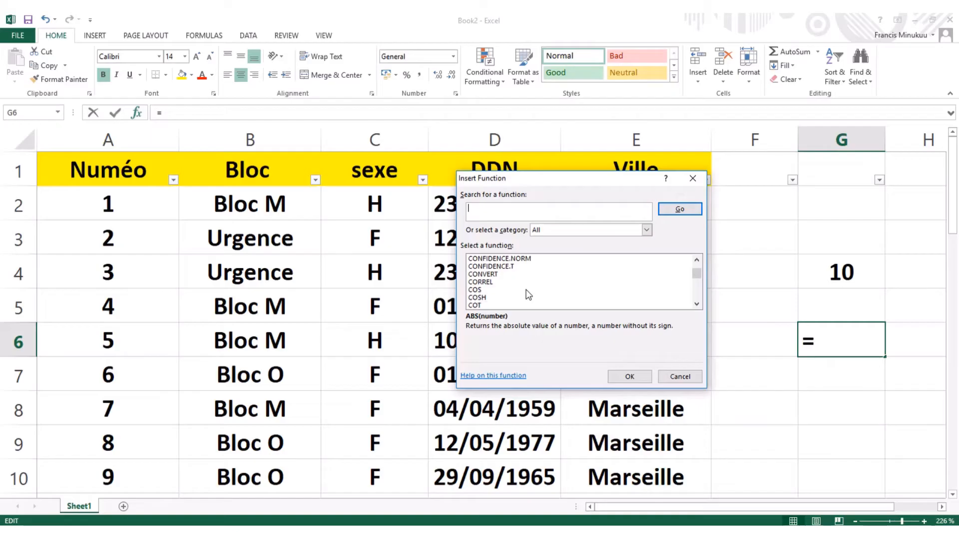
{"action": "left_click", "coordinate": [696, 304]}
{"action": "left_click", "coordinate": [697, 304]}
{"action": "left_click", "coordinate": [697, 304]}
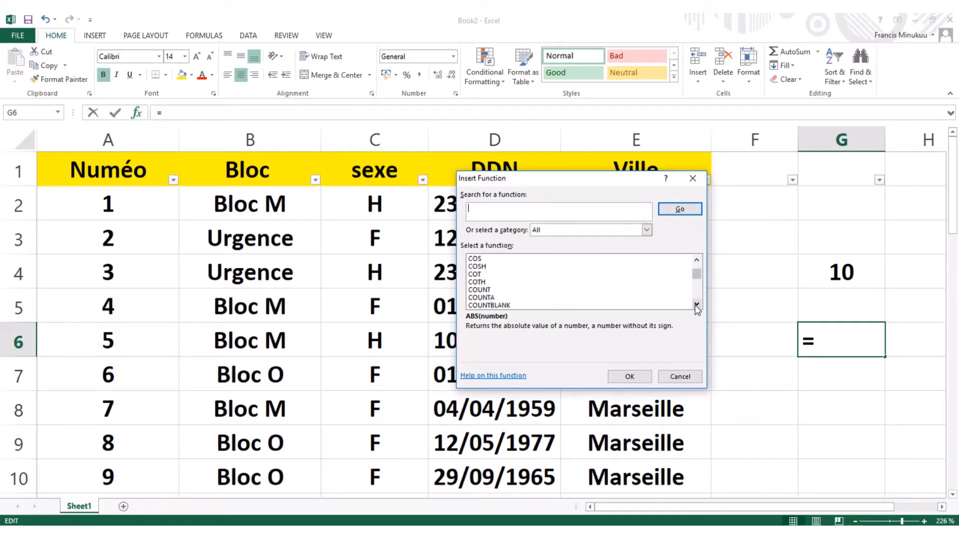
{"action": "left_click", "coordinate": [697, 304]}
{"action": "left_click", "coordinate": [697, 304]}
{"action": "left_click", "coordinate": [492, 290]}
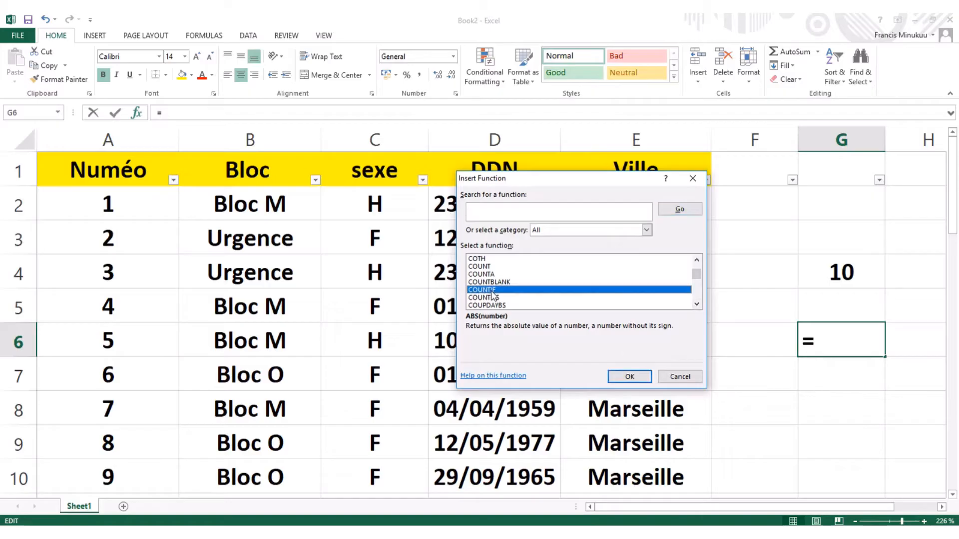
{"action": "left_click", "coordinate": [629, 376]}
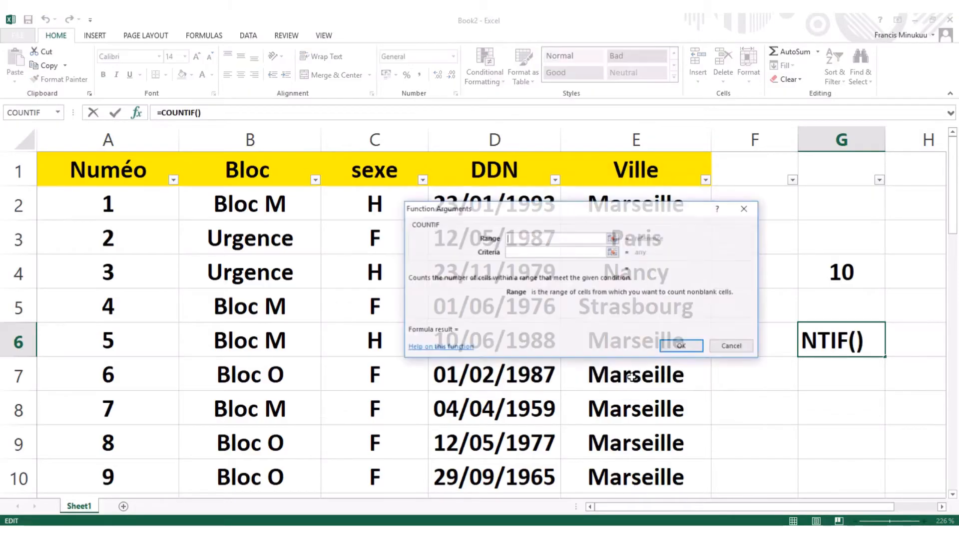
Step: Set the COUNTIF range to the sexe entries C2:C29
{"action": "left_click_drag", "start_coordinate": [644, 211], "coordinate": [730, 193]}
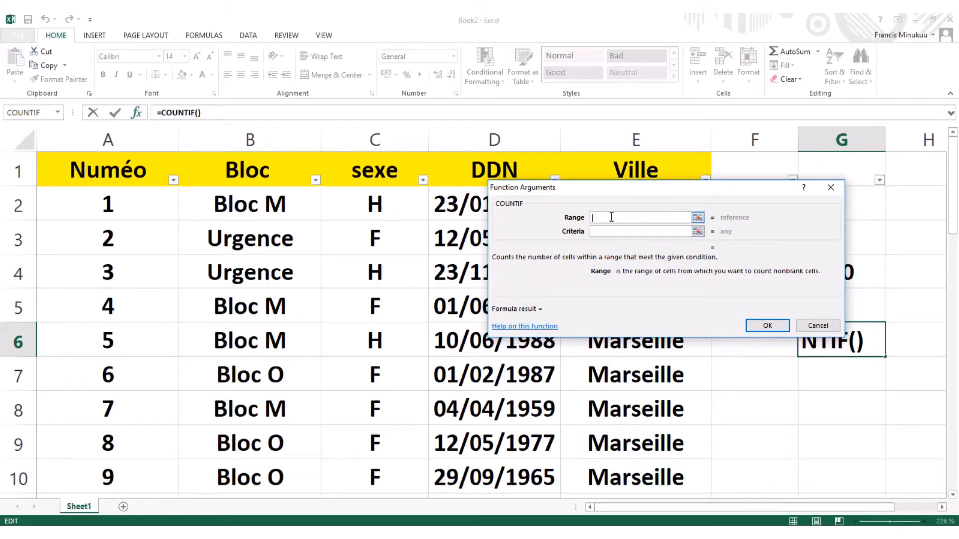
{"action": "left_click", "coordinate": [697, 217]}
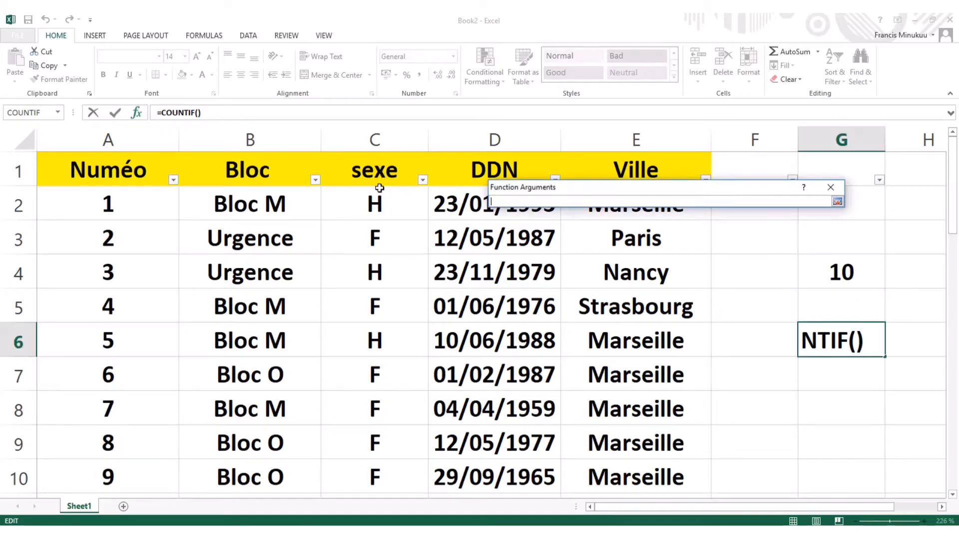
{"action": "left_click", "coordinate": [366, 199]}
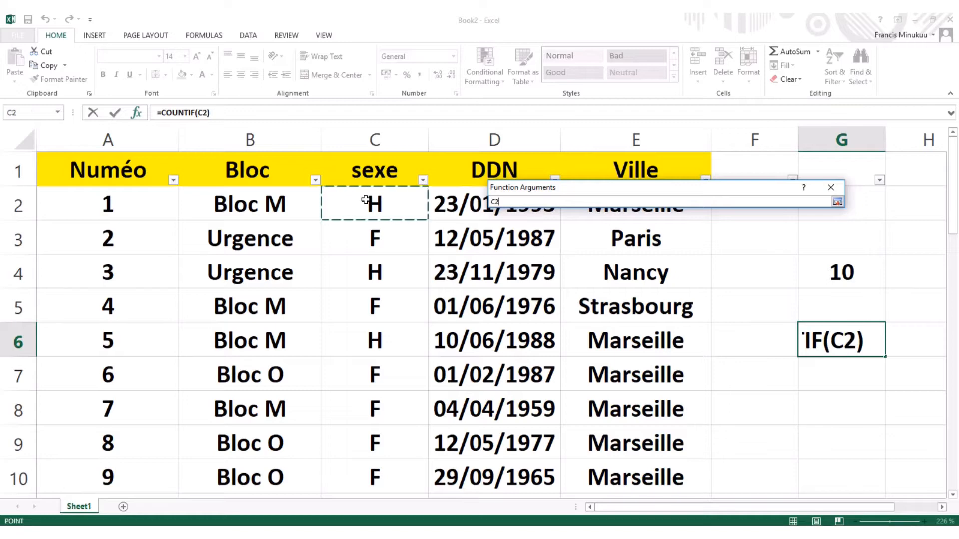
{"action": "left_click_drag", "start_coordinate": [372, 213], "coordinate": [374, 443]}
{"action": "left_click_drag", "start_coordinate": [365, 523], "coordinate": [367, 365]}
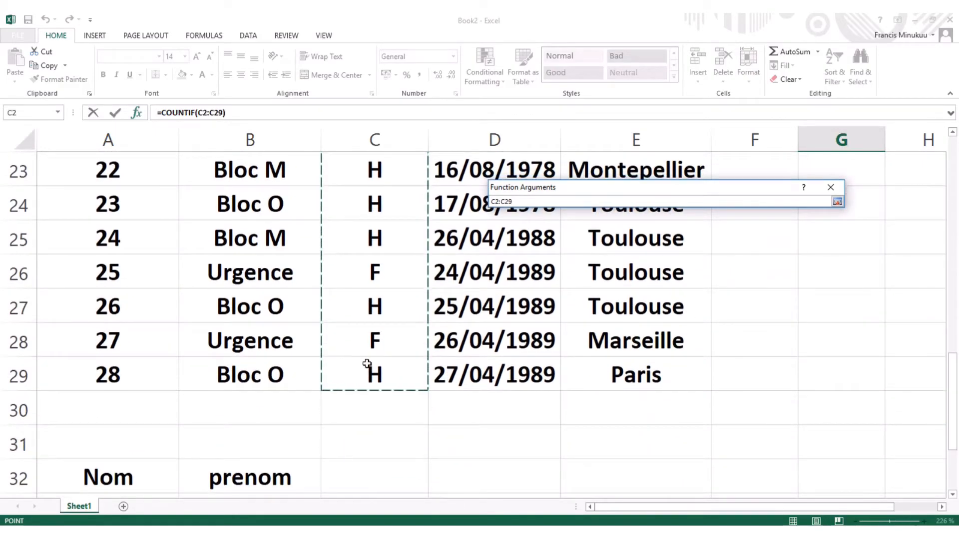
{"action": "left_click", "coordinate": [837, 201]}
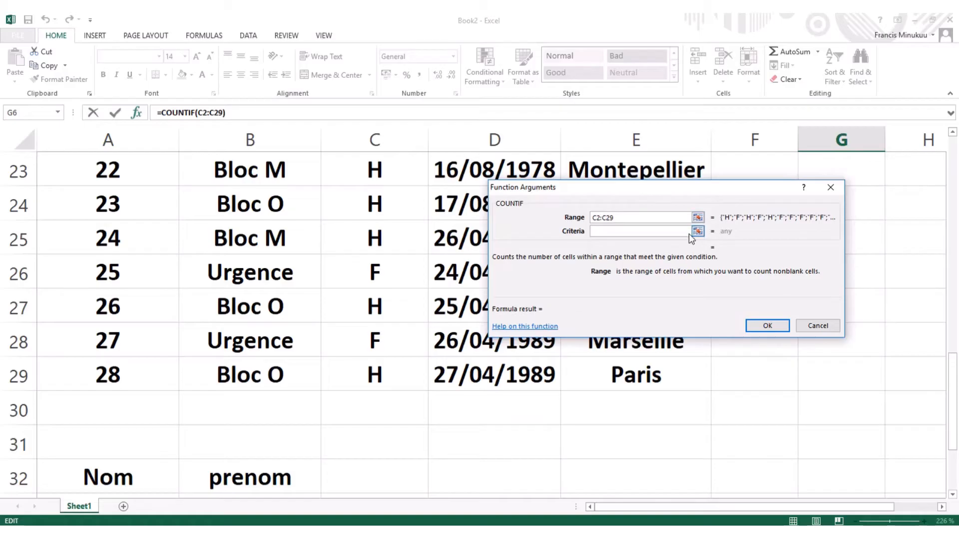
Step: Set the COUNTIF criteria to "H" and complete the formula in G6
{"action": "left_click", "coordinate": [636, 230]}
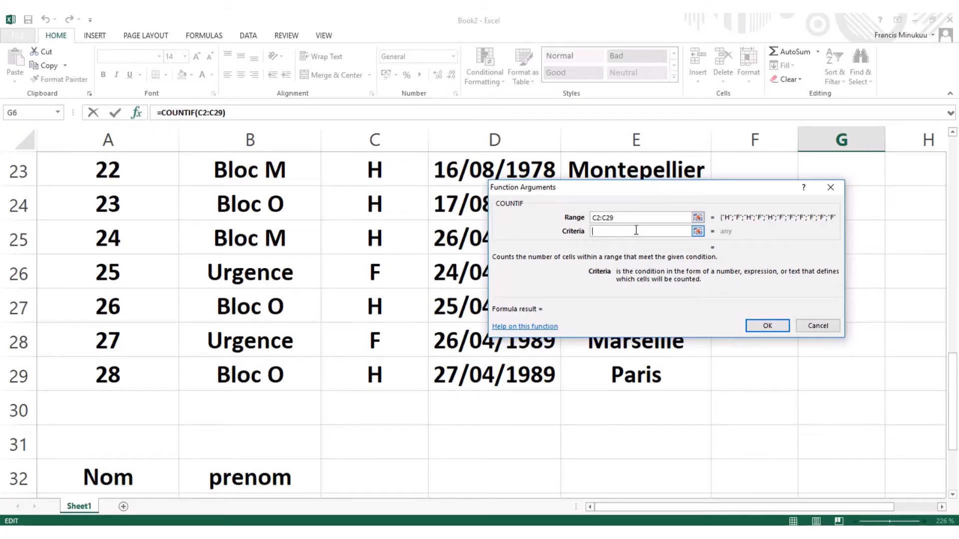
{"action": "type", "text": "\"H\""}
{"action": "left_click", "coordinate": [766, 327]}
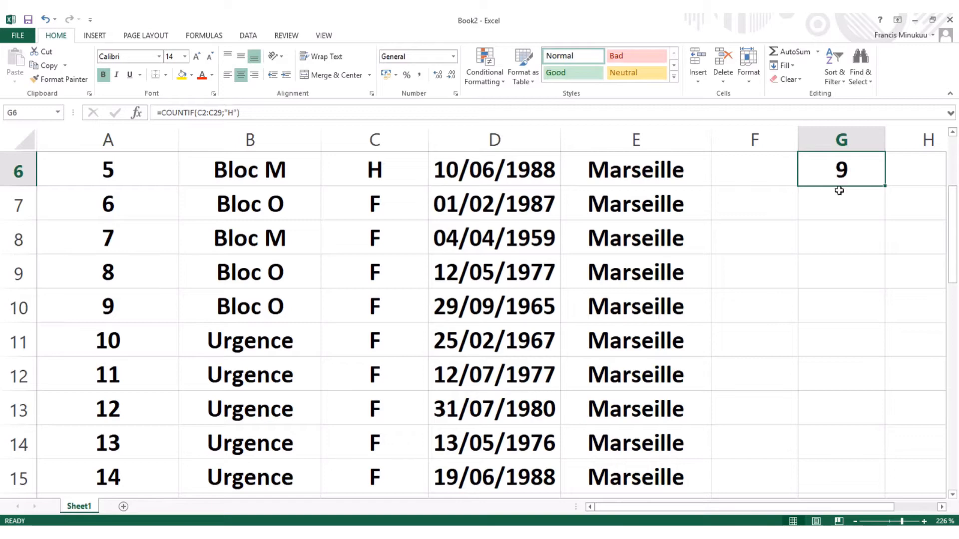
Step: Insert the COUNTIF function in cell G7, choosing it from the full list of functions
{"action": "left_click", "coordinate": [821, 209]}
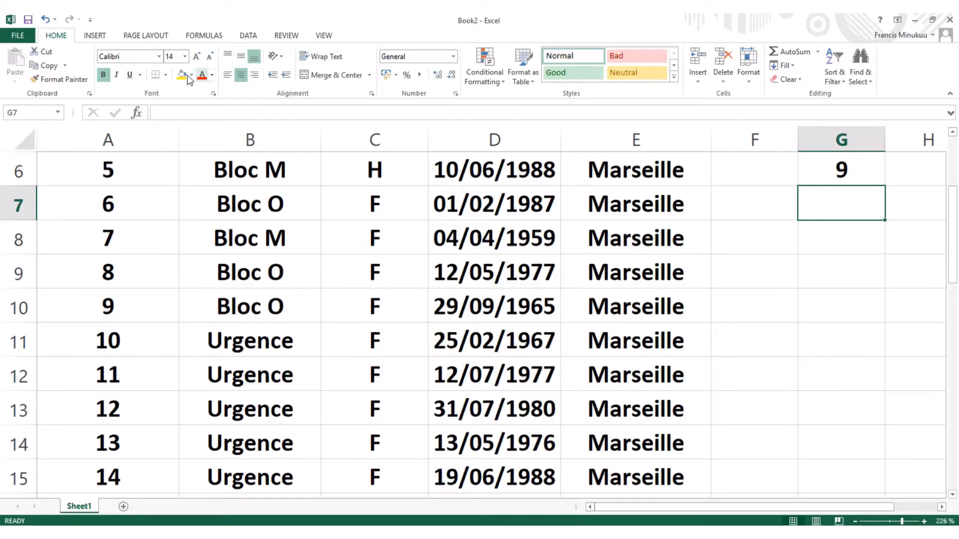
{"action": "left_click", "coordinate": [136, 114]}
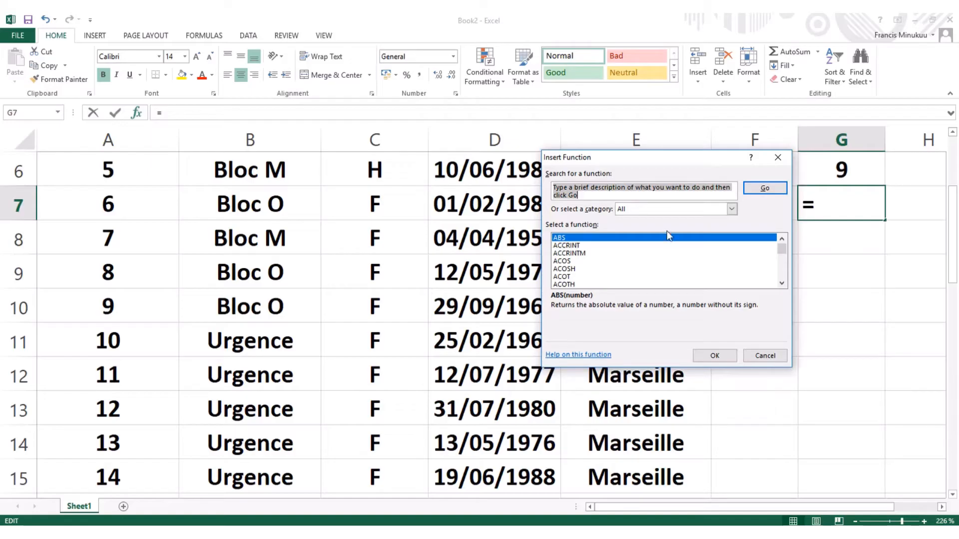
{"action": "left_click", "coordinate": [731, 209]}
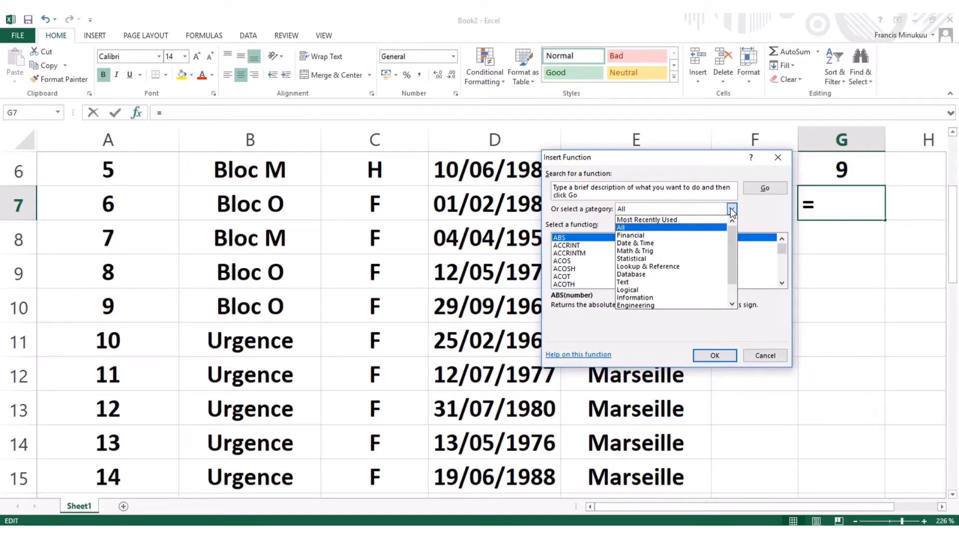
{"action": "scroll", "coordinate": [679, 265], "scroll_direction": "down", "scroll_amount": 1}
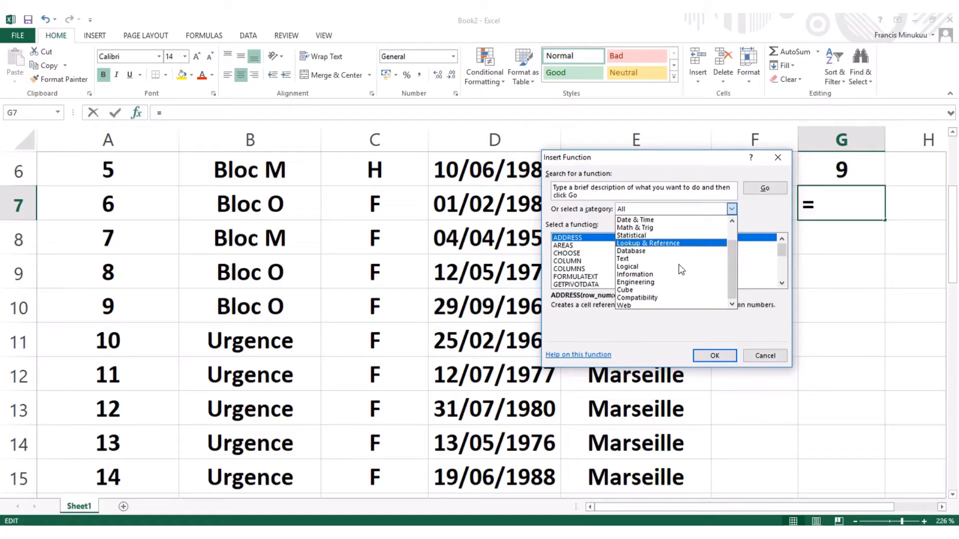
{"action": "left_click", "coordinate": [752, 224]}
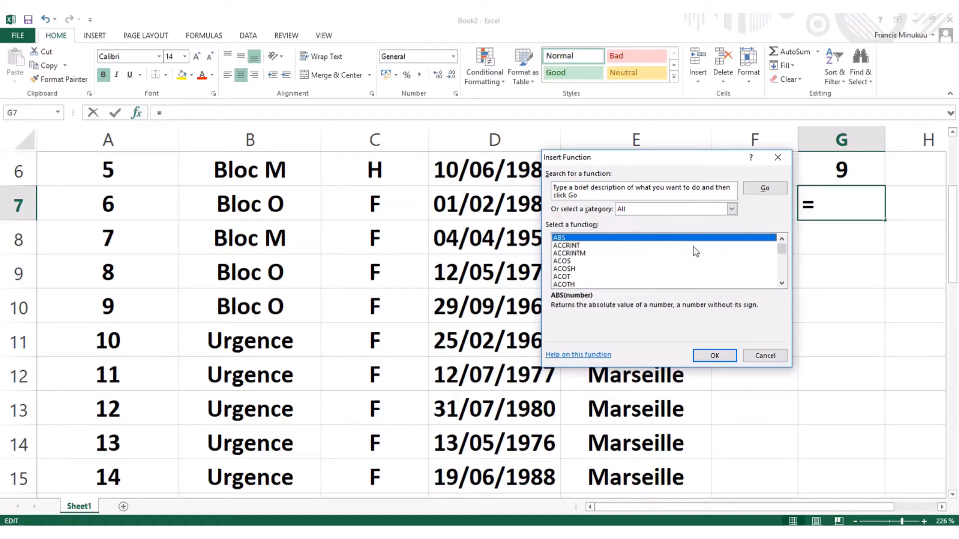
{"action": "scroll", "coordinate": [658, 265], "scroll_direction": "down", "scroll_amount": 3}
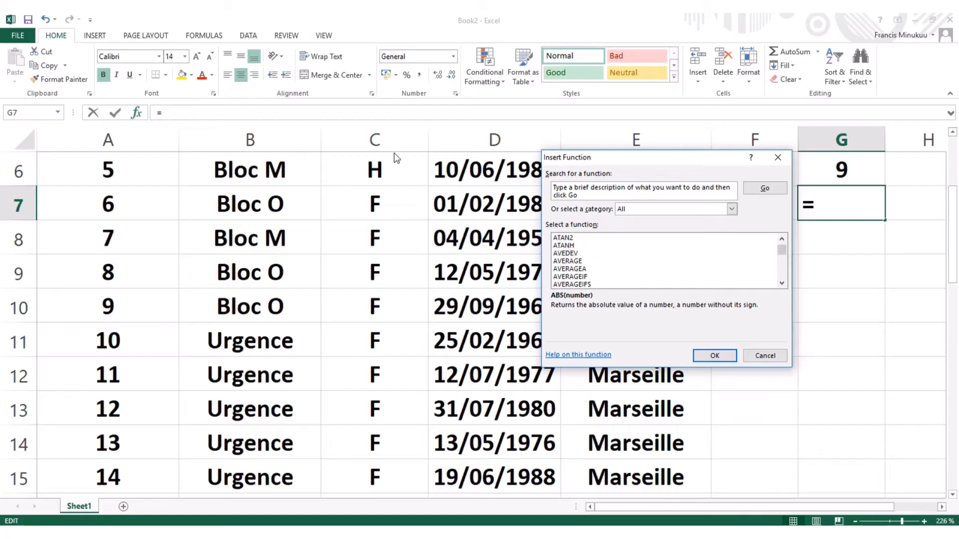
{"action": "scroll", "coordinate": [602, 275], "scroll_direction": "down", "scroll_amount": 6}
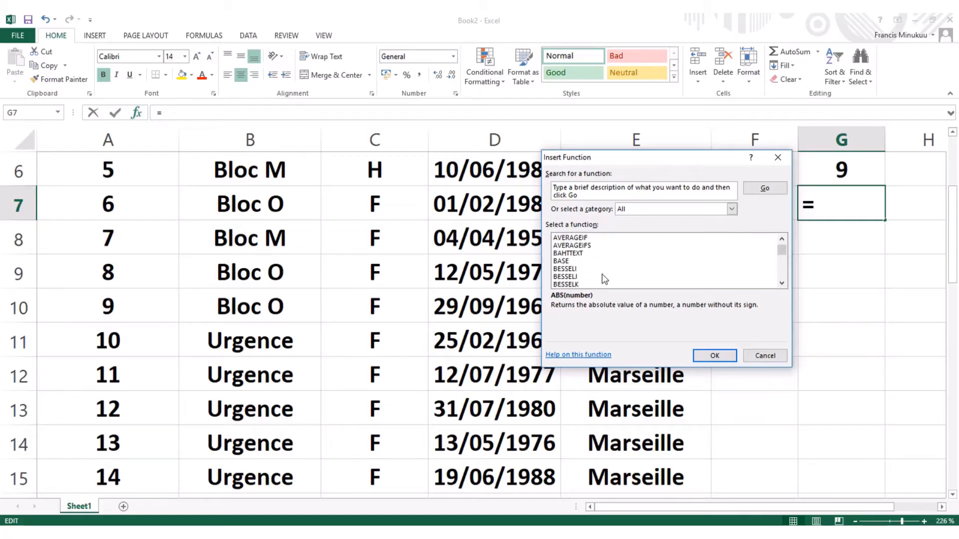
{"action": "scroll", "coordinate": [602, 273], "scroll_direction": "down", "scroll_amount": 3}
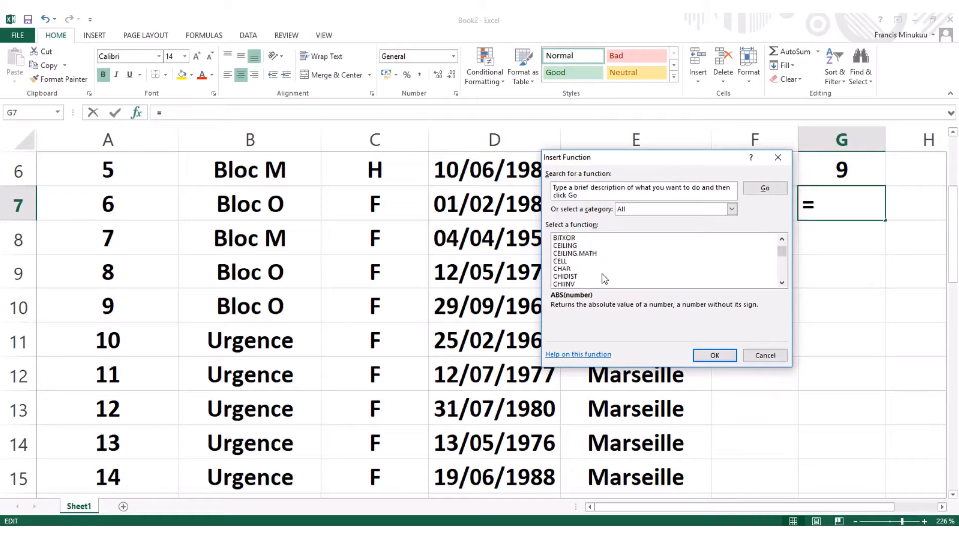
{"action": "key", "text": "c"}
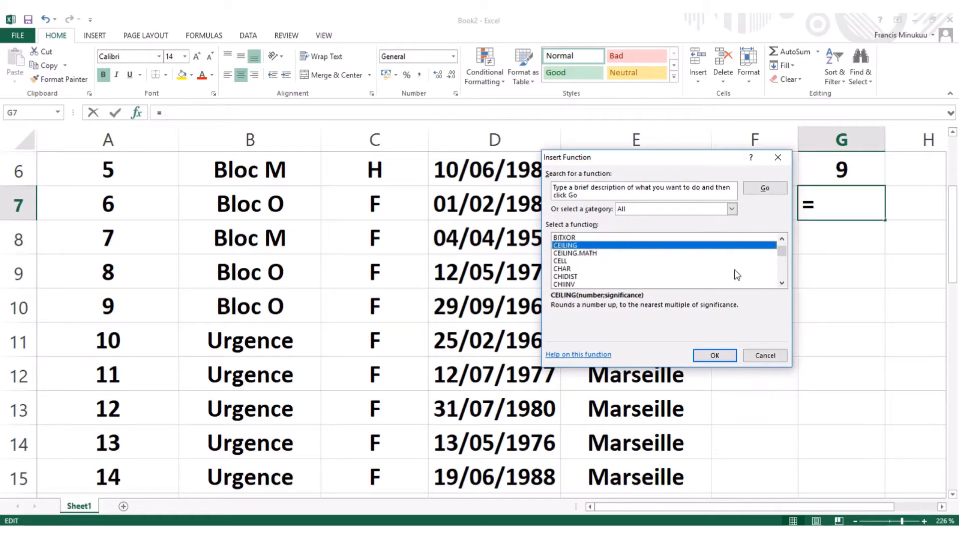
{"action": "left_click", "coordinate": [782, 284]}
{"action": "left_click_drag", "start_coordinate": [781, 285], "coordinate": [781, 286]}
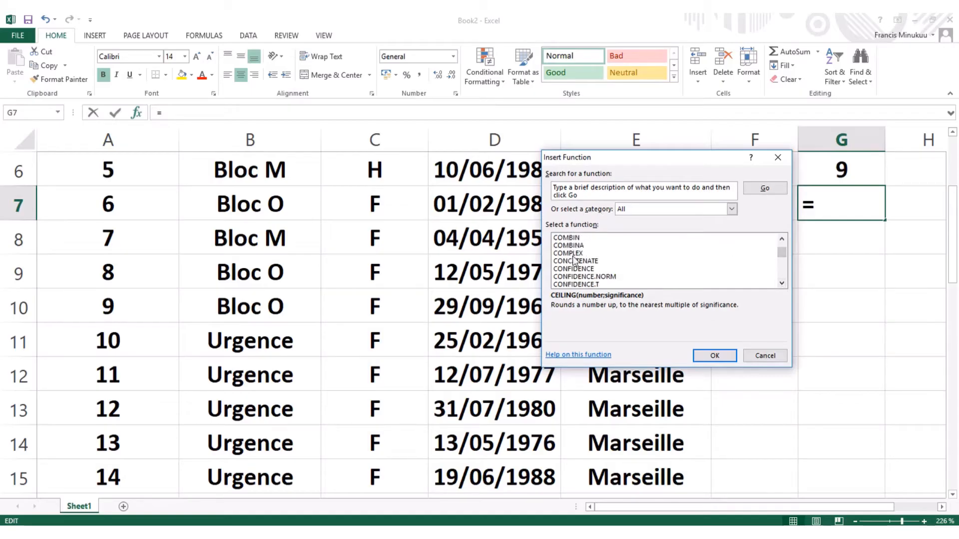
{"action": "scroll", "coordinate": [576, 265], "scroll_direction": "up", "scroll_amount": 5}
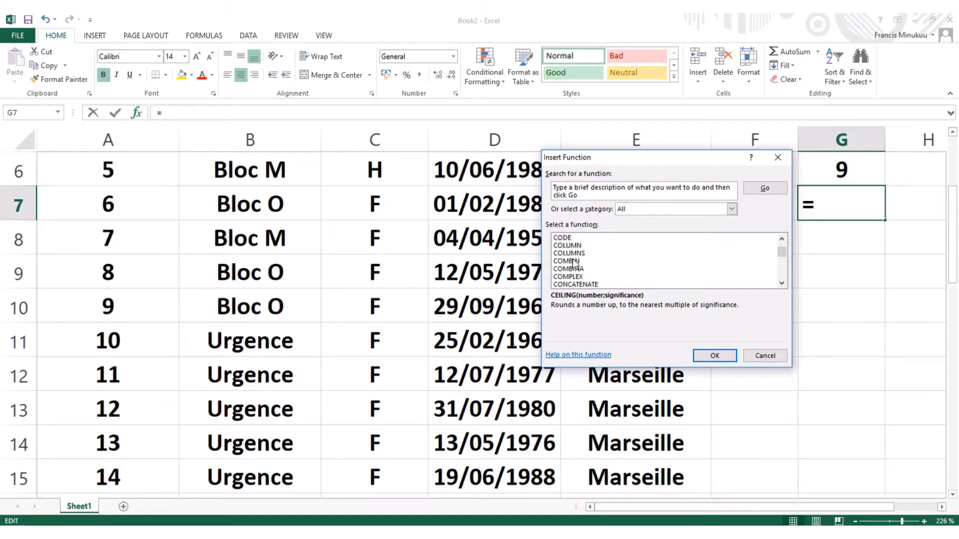
{"action": "scroll", "coordinate": [576, 264], "scroll_direction": "down", "scroll_amount": 1}
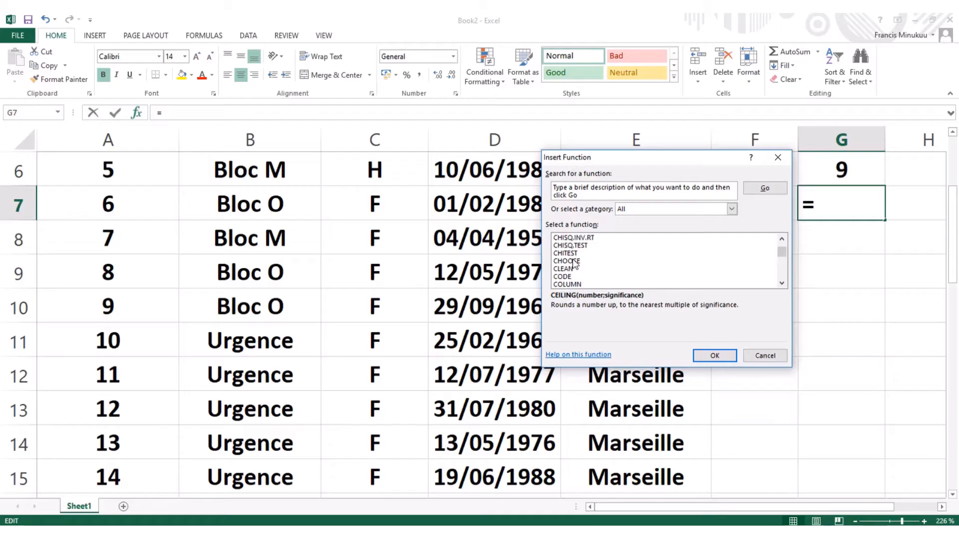
{"action": "scroll", "coordinate": [574, 264], "scroll_direction": "down", "scroll_amount": 4}
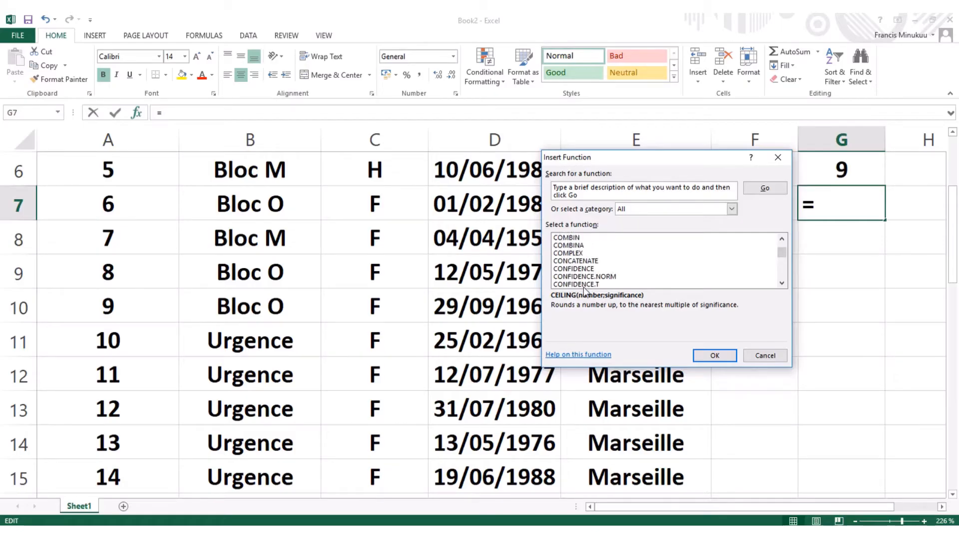
{"action": "scroll", "coordinate": [584, 287], "scroll_direction": "down", "scroll_amount": 5}
{"action": "scroll", "coordinate": [583, 286], "scroll_direction": "down", "scroll_amount": 8}
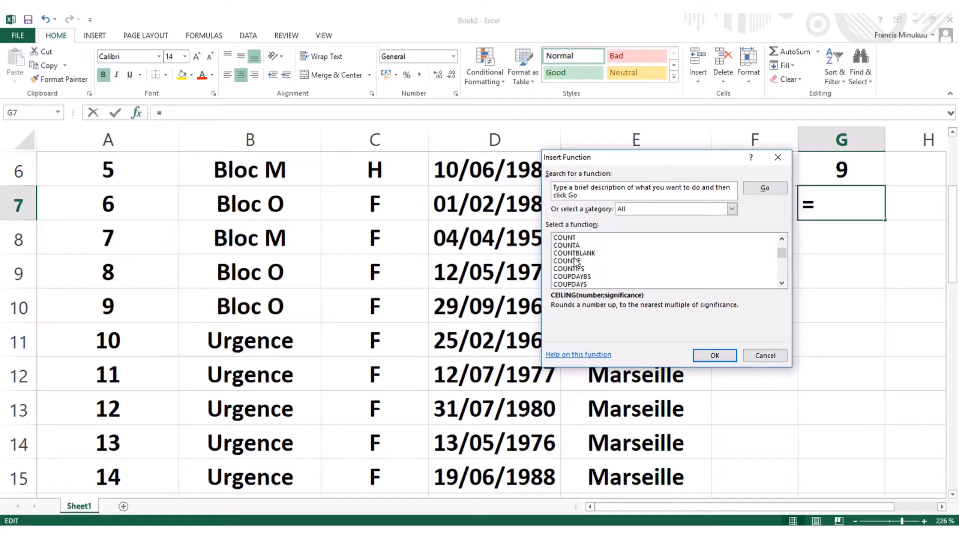
{"action": "left_click", "coordinate": [575, 261]}
{"action": "left_click", "coordinate": [716, 356]}
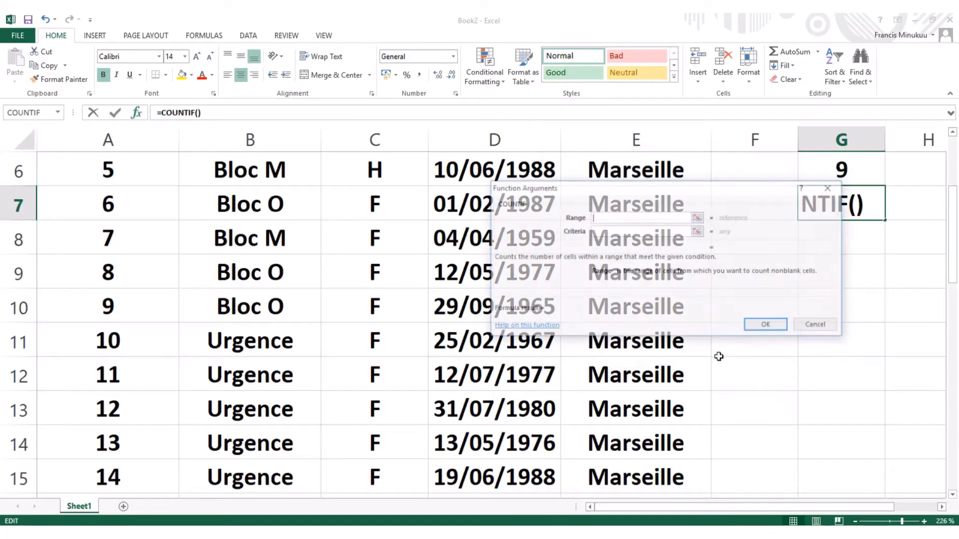
Step: Set the range of the COUNTIF in G7 to the sexe entries C2:C29
{"action": "left_click", "coordinate": [698, 217]}
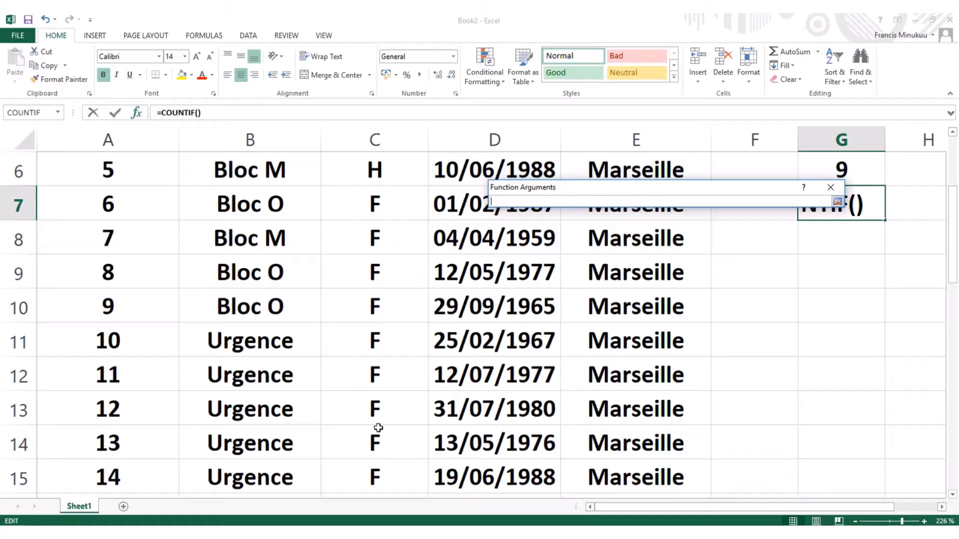
{"action": "left_click", "coordinate": [381, 481]}
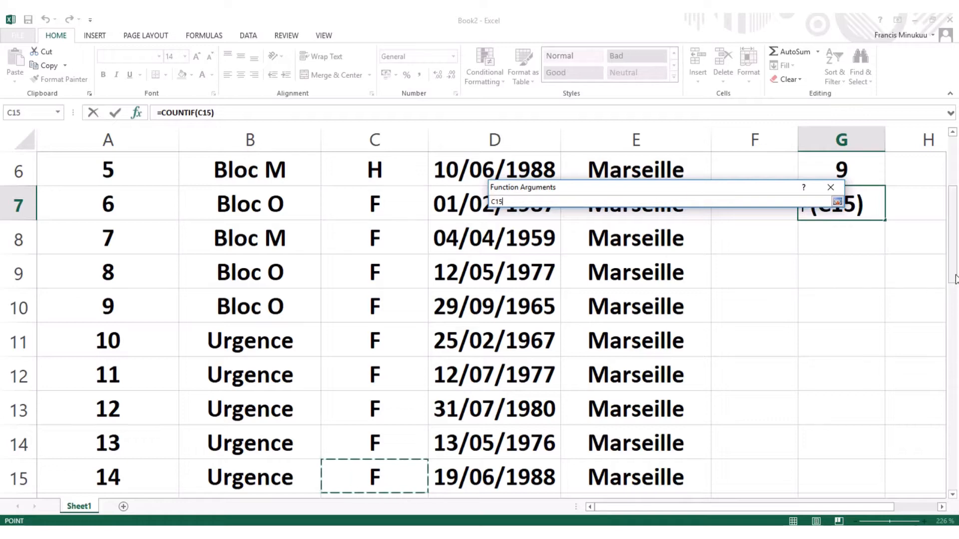
{"action": "left_click_drag", "start_coordinate": [955, 279], "coordinate": [956, 230]}
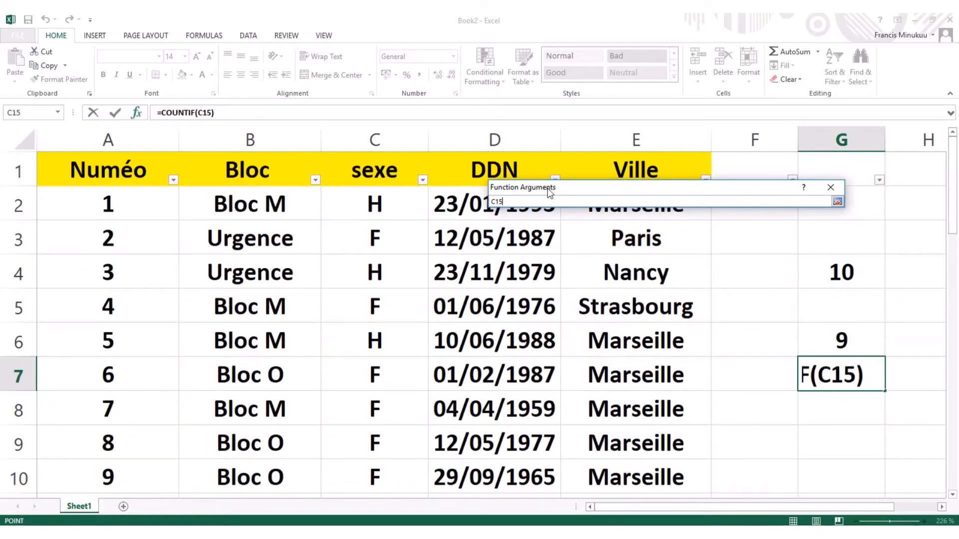
{"action": "left_click_drag", "start_coordinate": [376, 201], "coordinate": [375, 408]}
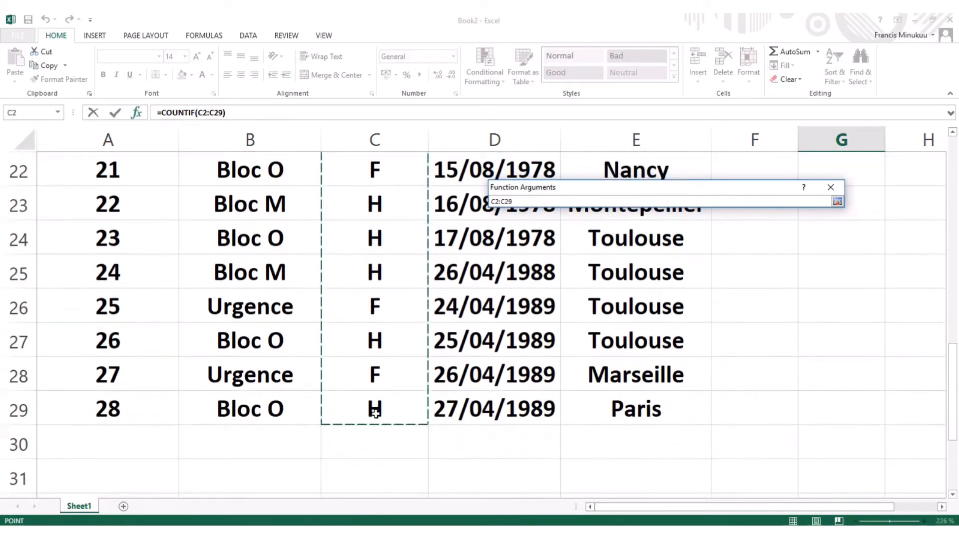
{"action": "left_click", "coordinate": [837, 202]}
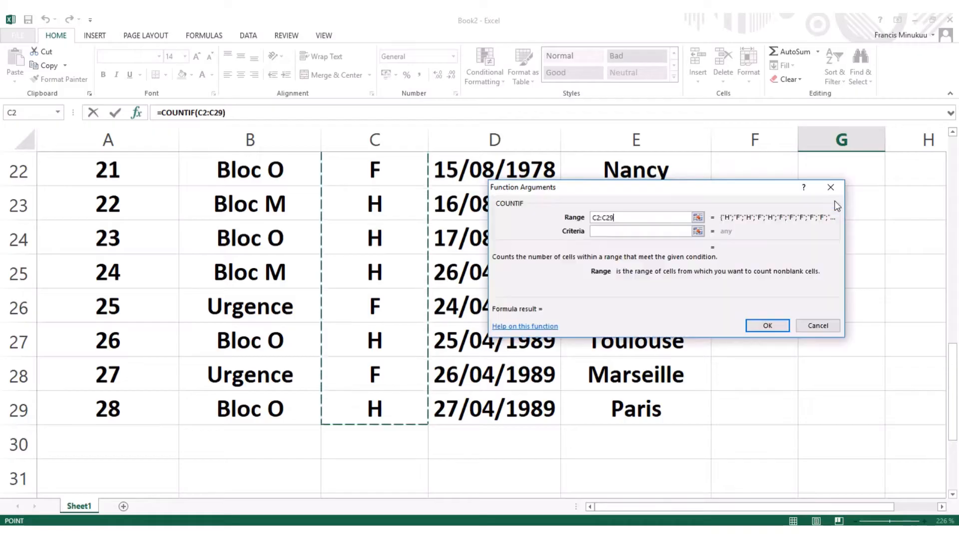
Step: Set the COUNTIF criteria to "F" and complete the formula in G7
{"action": "left_click", "coordinate": [659, 230]}
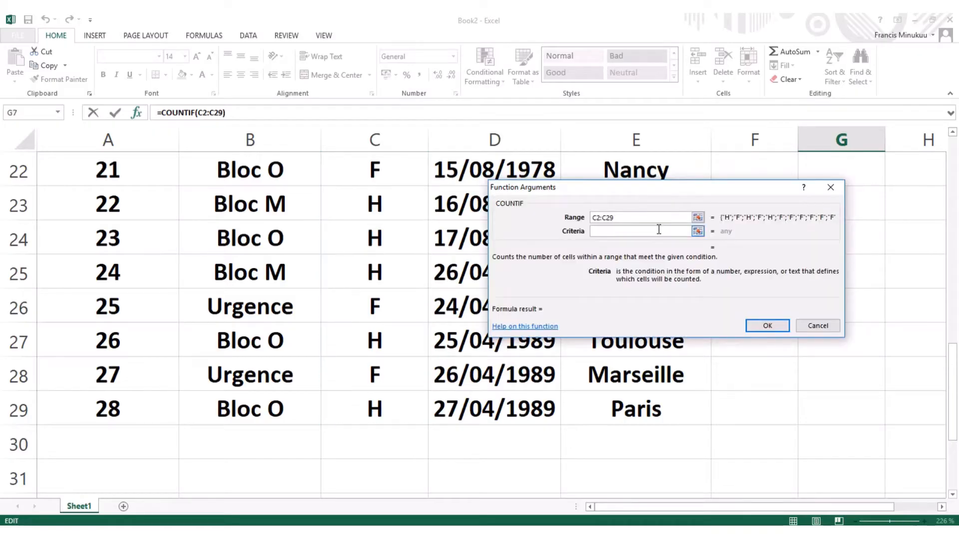
{"action": "type", "text": "\"F\""}
{"action": "left_click", "coordinate": [770, 326]}
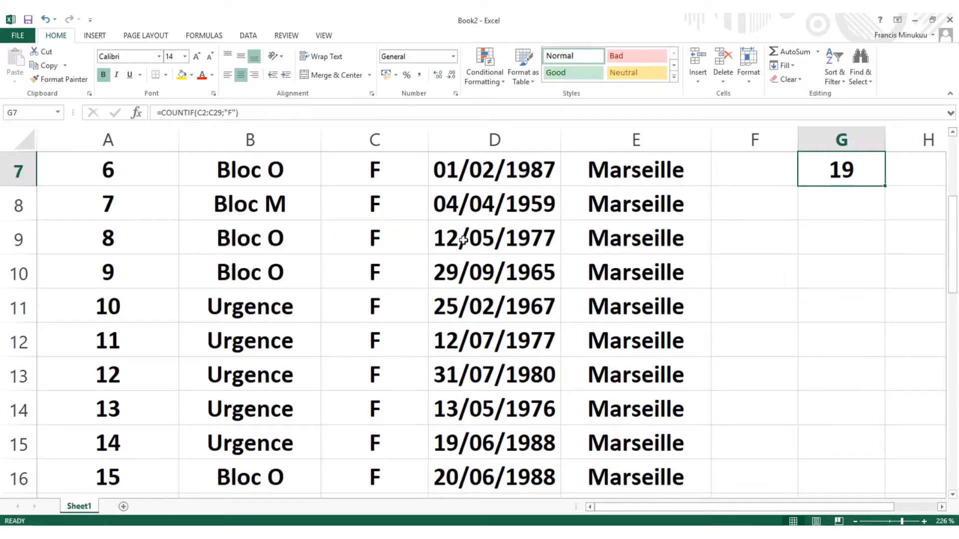
Step: Insert a blank column between DDN and Ville, and select its header cell E1
{"action": "scroll", "coordinate": [463, 241], "scroll_direction": "up", "scroll_amount": 2}
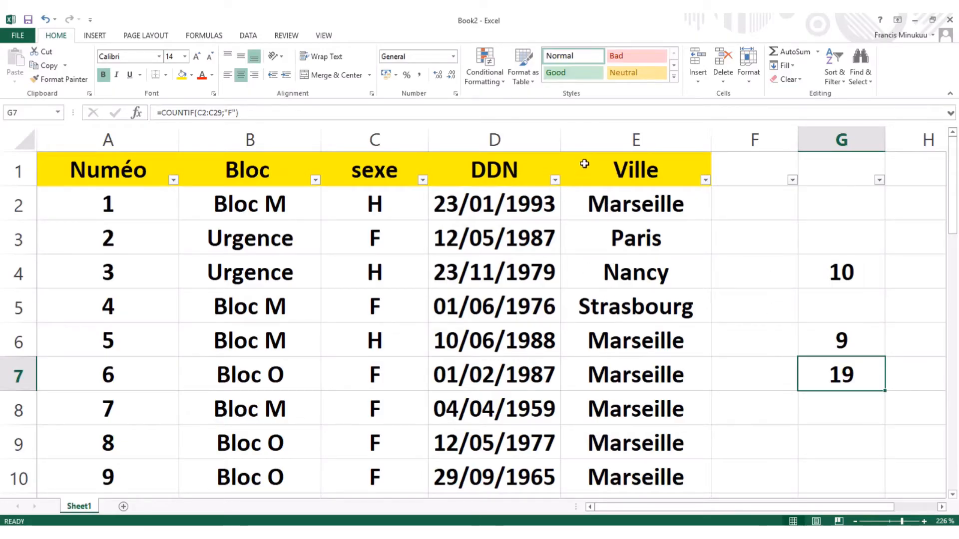
{"action": "left_click", "coordinate": [626, 143]}
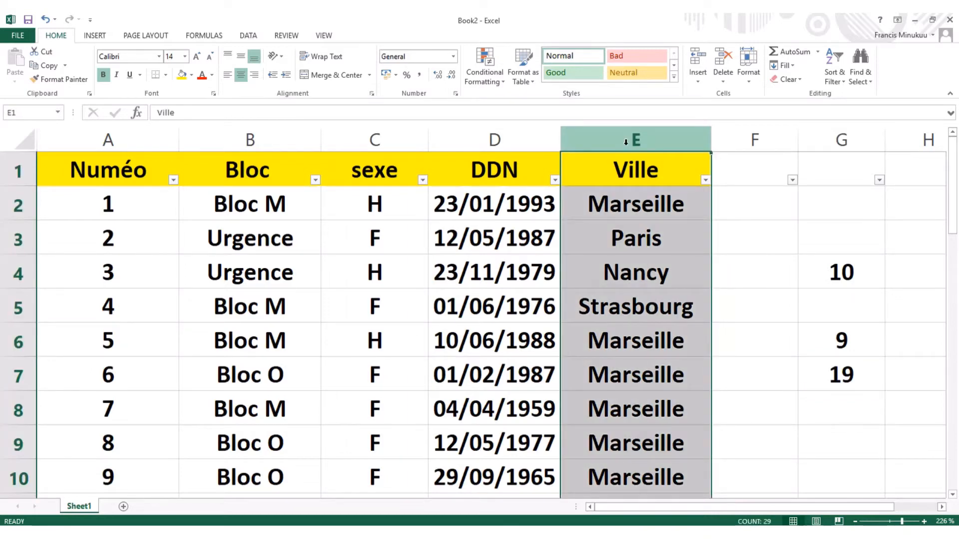
{"action": "right_click", "coordinate": [626, 144]}
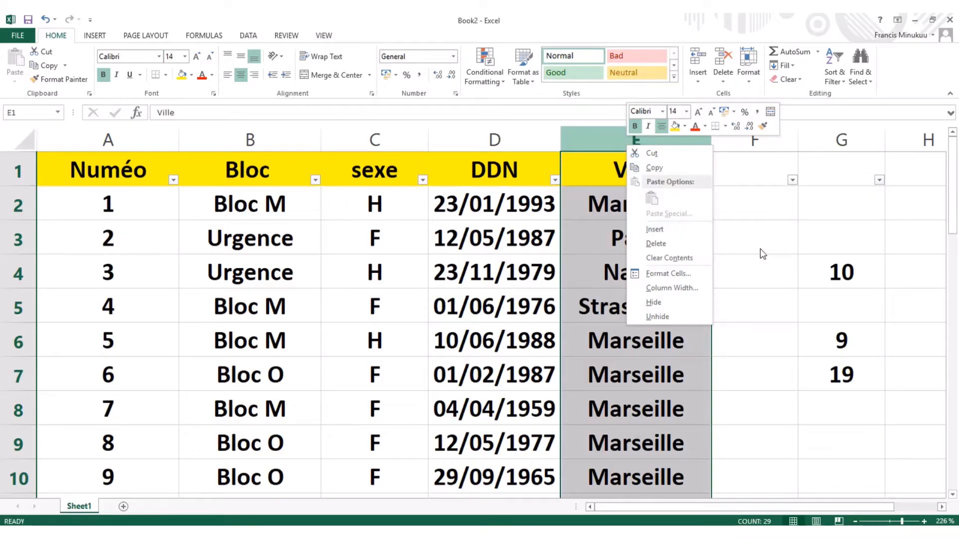
{"action": "left_click", "coordinate": [668, 232]}
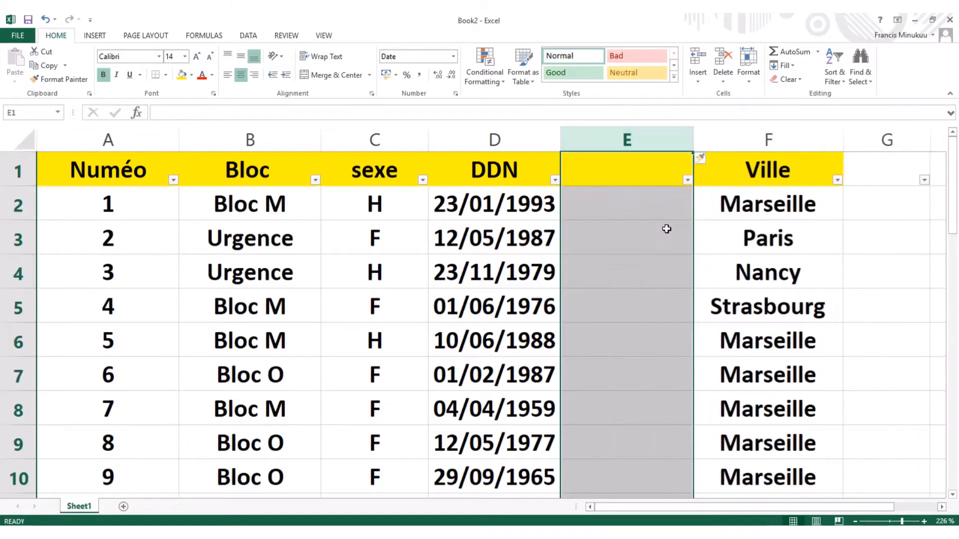
{"action": "left_click", "coordinate": [626, 170]}
{"action": "left_click", "coordinate": [626, 170]}
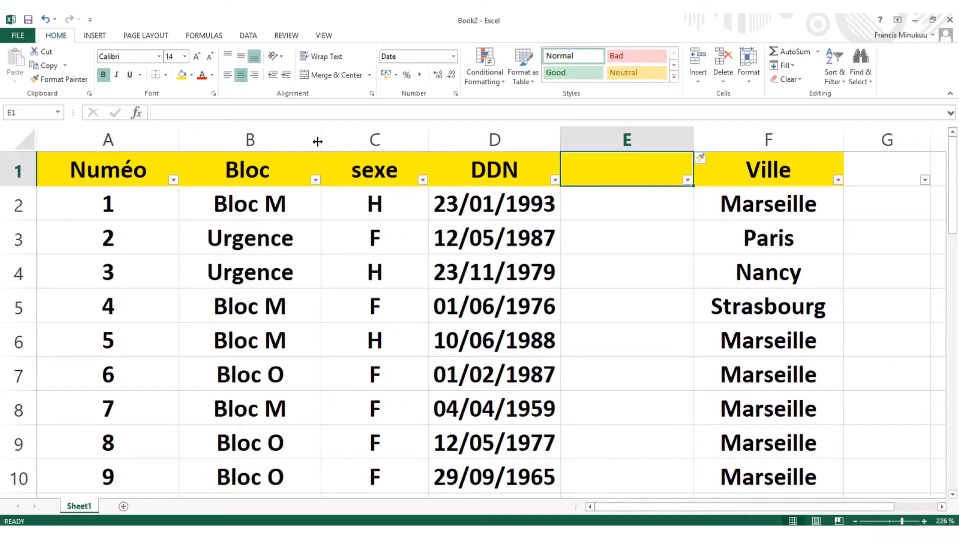
Step: Narrow the Numéo, Bloc, sexe and Ville columns to fit their contents more closely
{"action": "left_click_drag", "start_coordinate": [317, 142], "coordinate": [304, 141]}
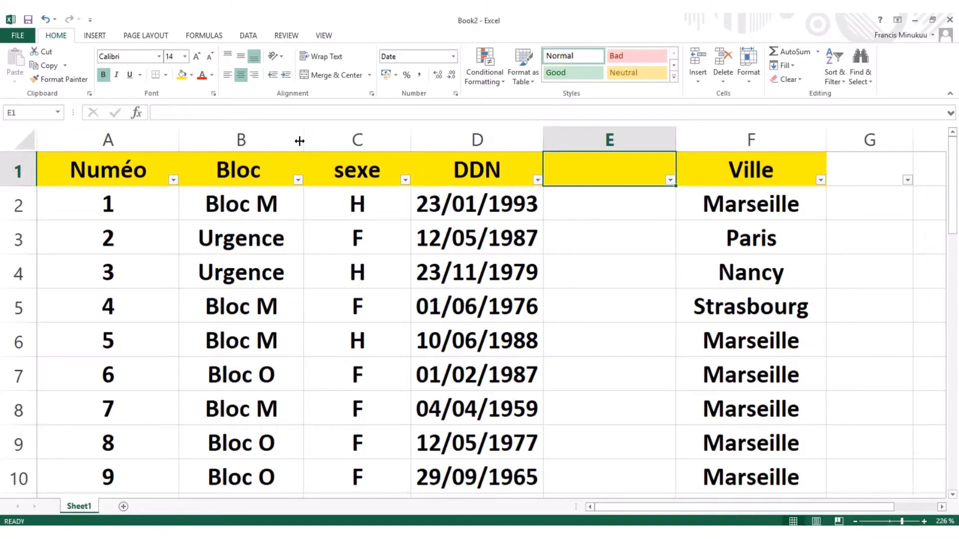
{"action": "left_click_drag", "start_coordinate": [179, 136], "coordinate": [142, 136]}
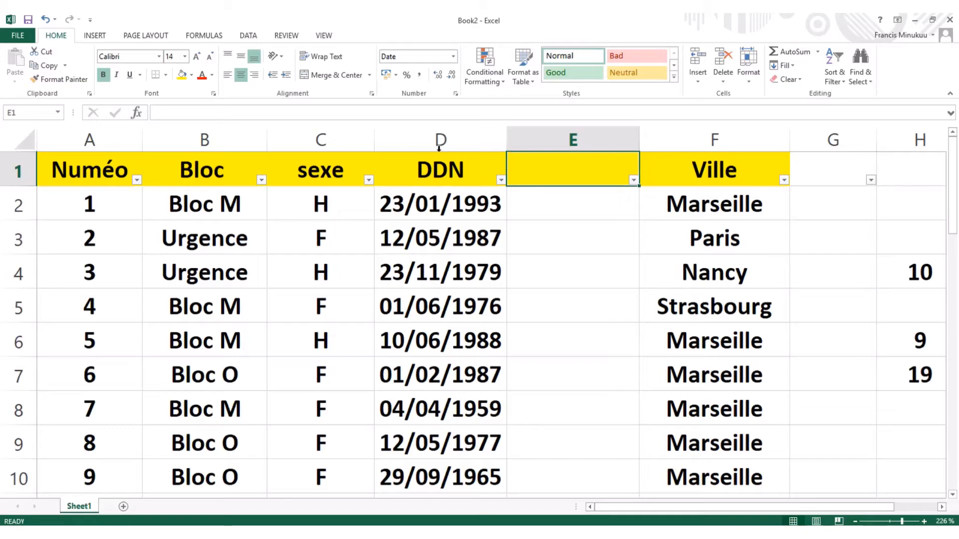
{"action": "left_click_drag", "start_coordinate": [375, 148], "coordinate": [349, 147]}
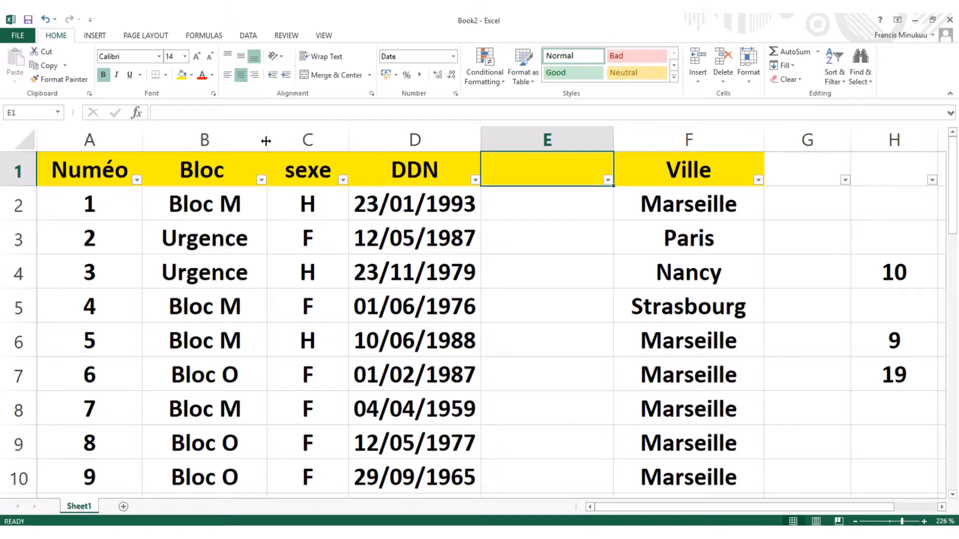
{"action": "left_click_drag", "start_coordinate": [266, 139], "coordinate": [252, 139]}
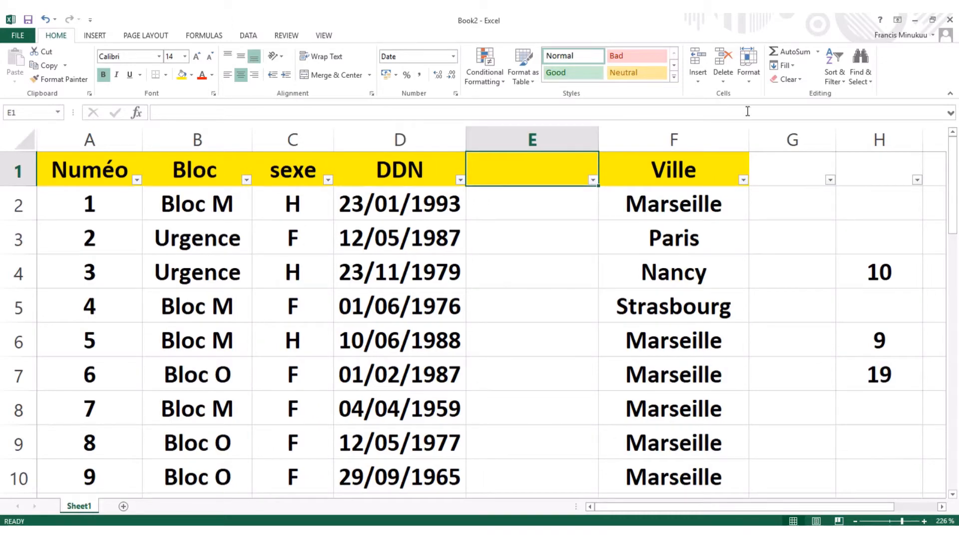
{"action": "left_click_drag", "start_coordinate": [745, 133], "coordinate": [738, 133]}
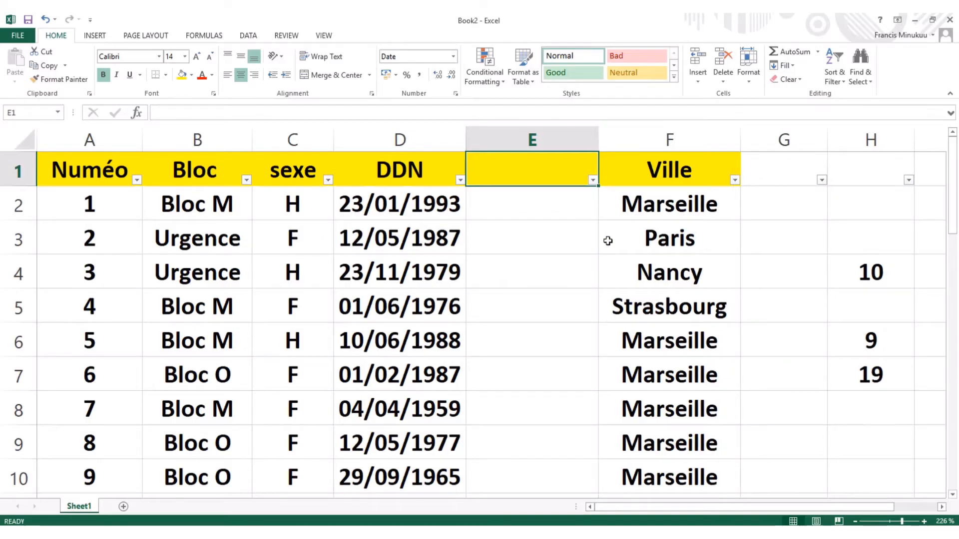
{"action": "left_click", "coordinate": [526, 202]}
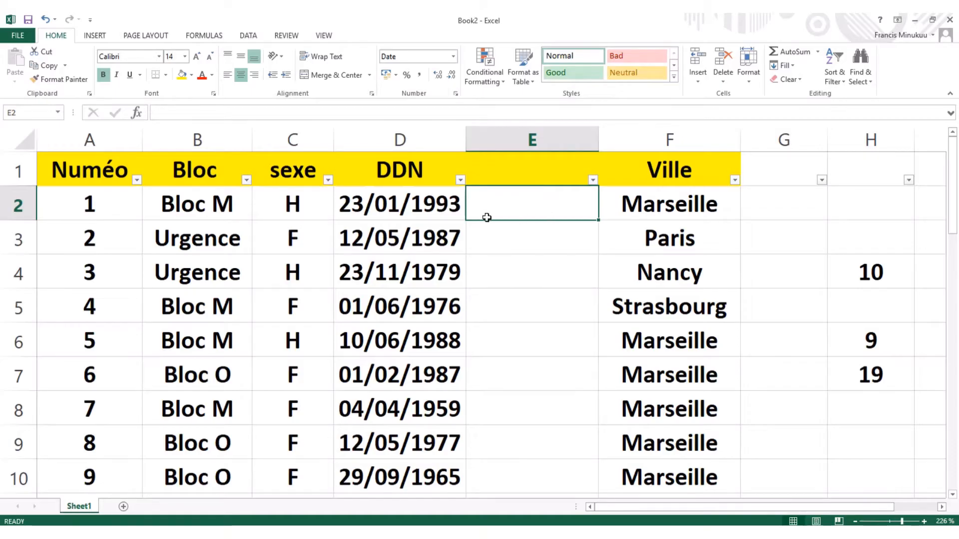
{"action": "left_click", "coordinate": [425, 209]}
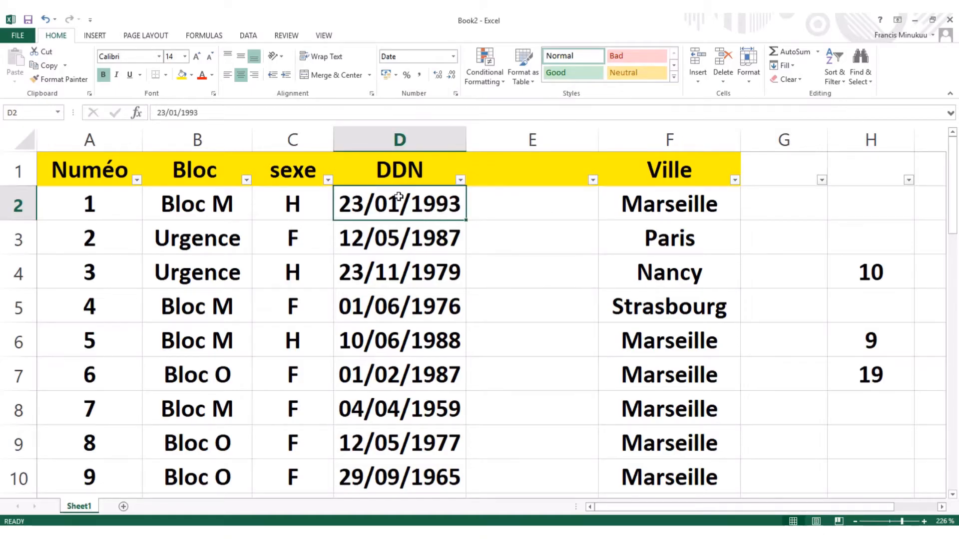
{"action": "left_click", "coordinate": [531, 195]}
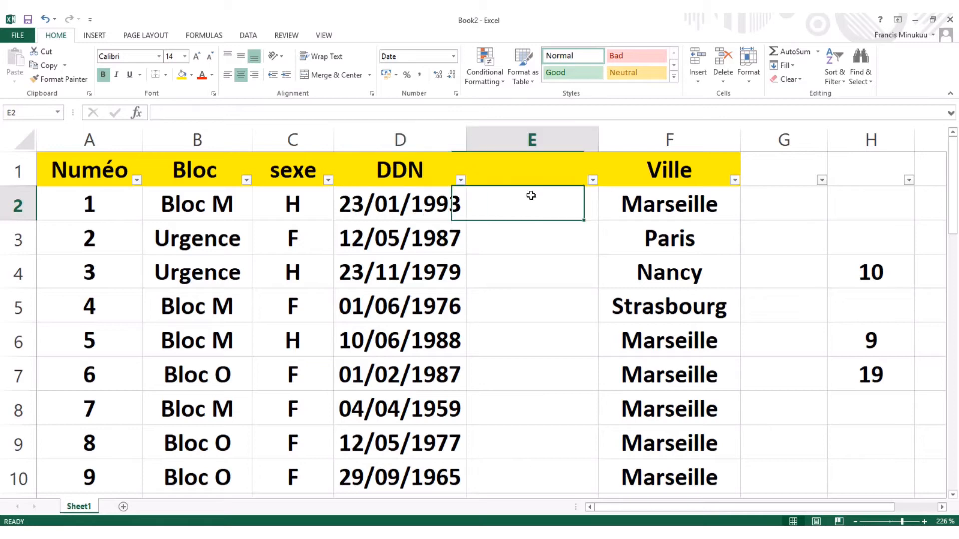
{"action": "left_click", "coordinate": [414, 217]}
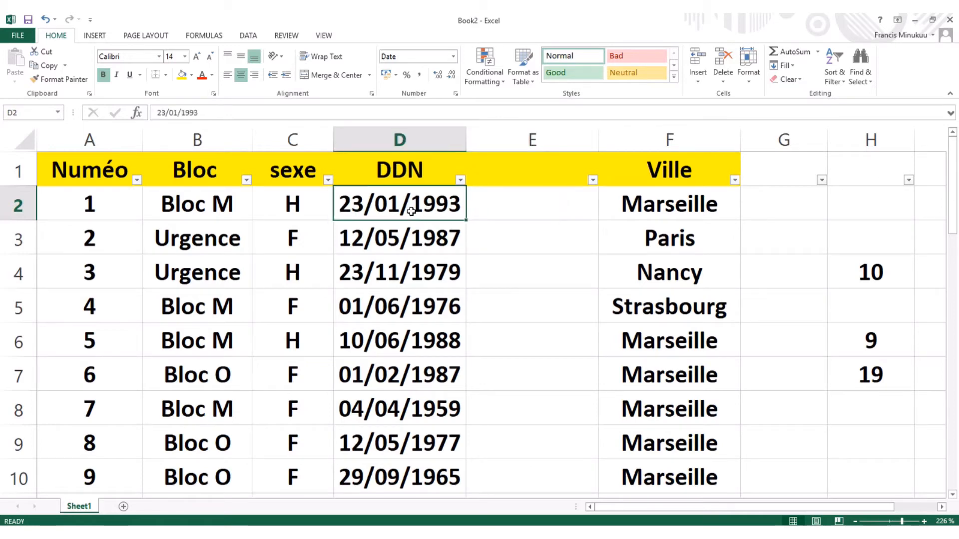
{"action": "left_click", "coordinate": [527, 208]}
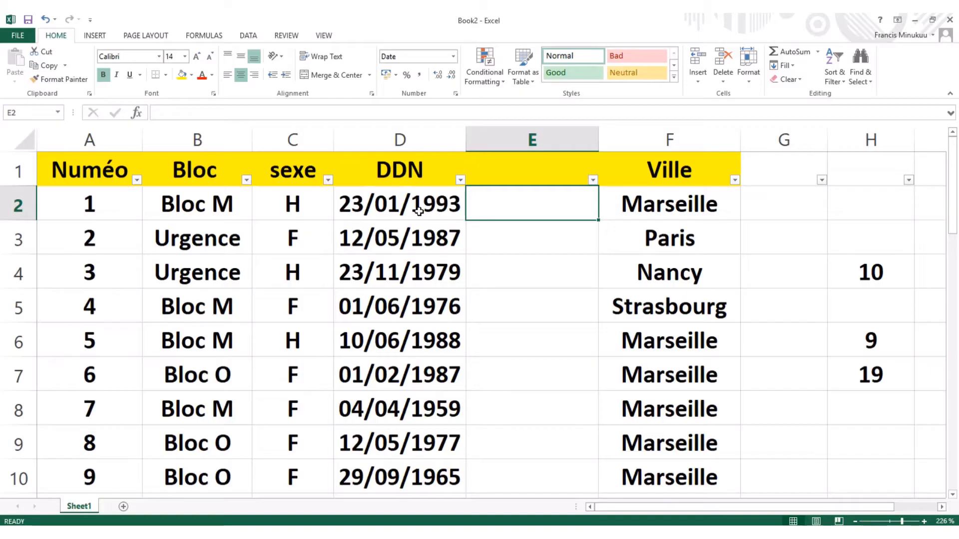
Step: Enter the header "Date d'aujourdhui" in E1, between DDN and Ville
{"action": "left_click", "coordinate": [540, 171]}
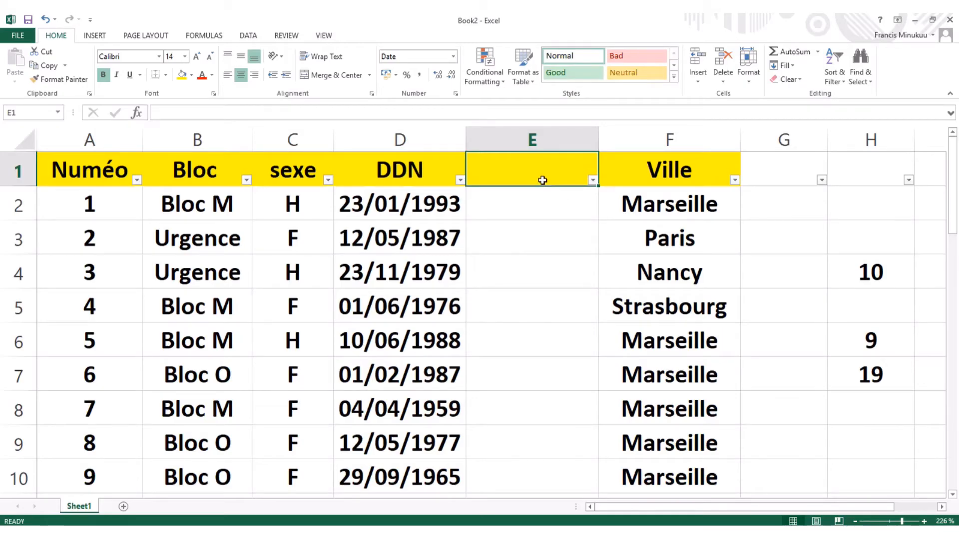
{"action": "type", "text": "D"}
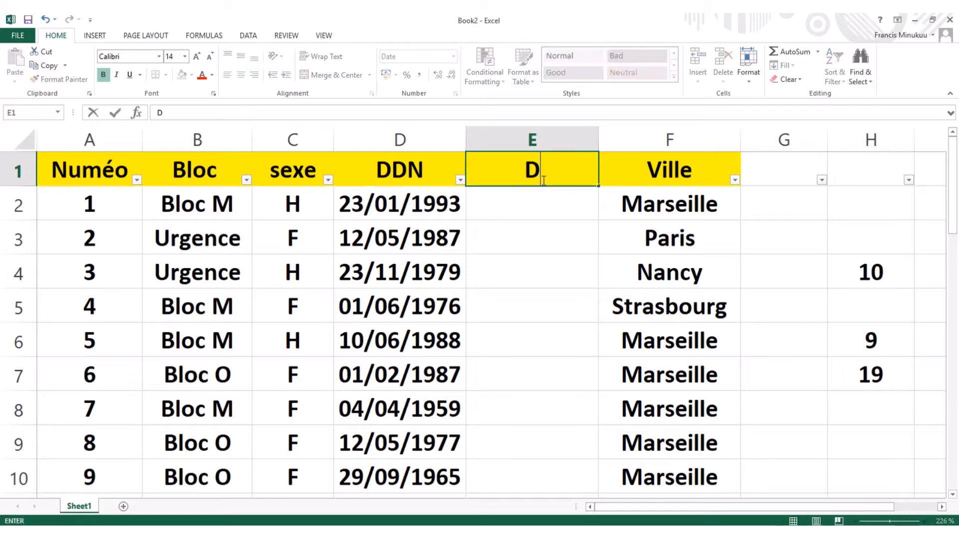
{"action": "type", "text": "ate"}
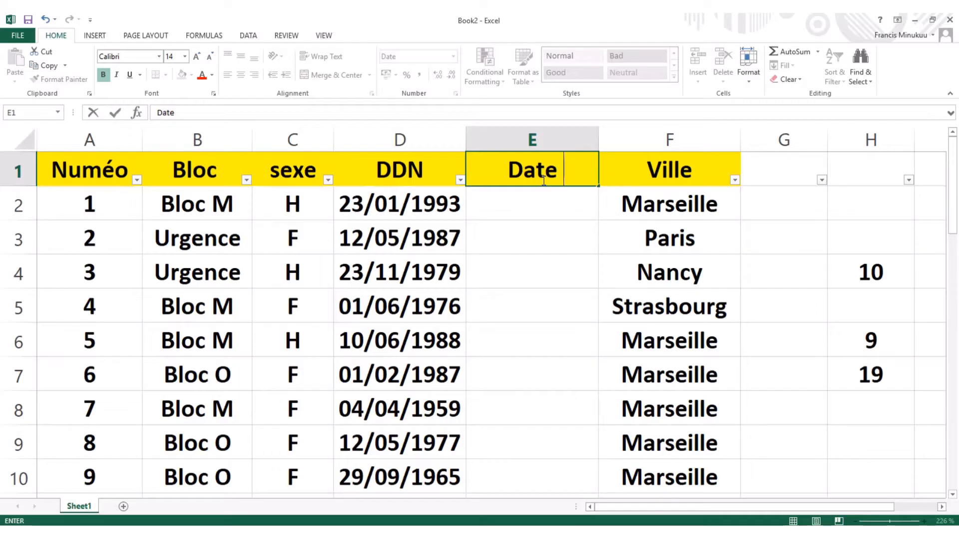
{"action": "type", "text": " d'"}
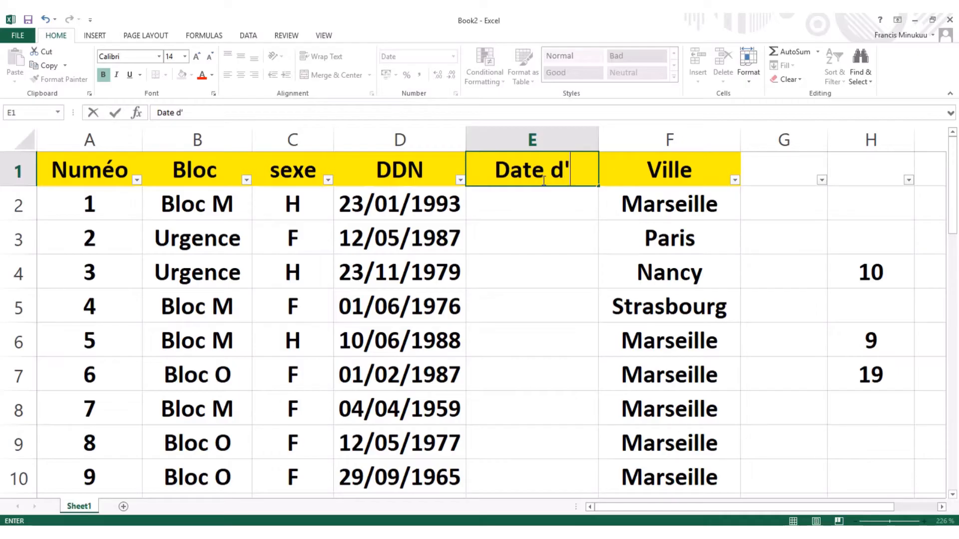
{"action": "type", "text": "AU"}
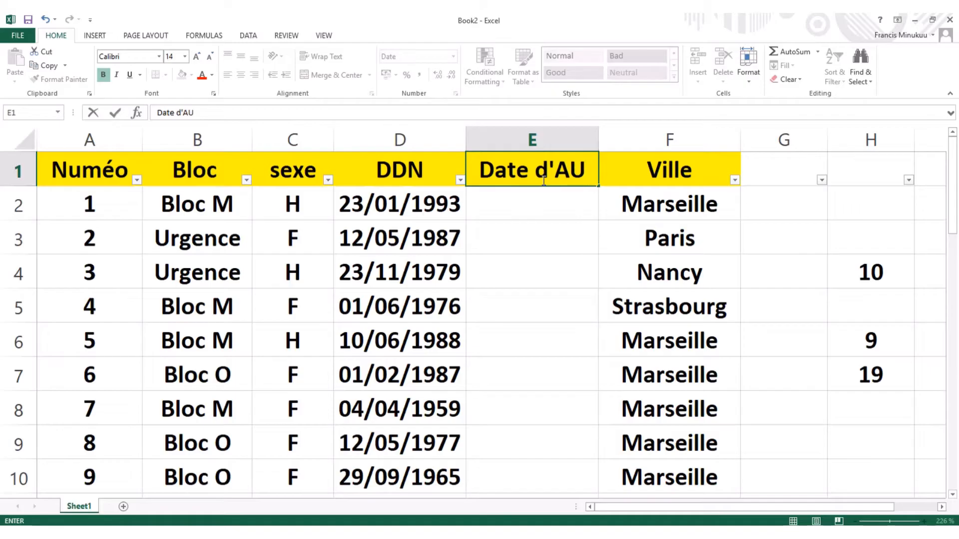
{"action": "key", "text": "BackSpace"}
{"action": "key", "text": "BackSpace"}
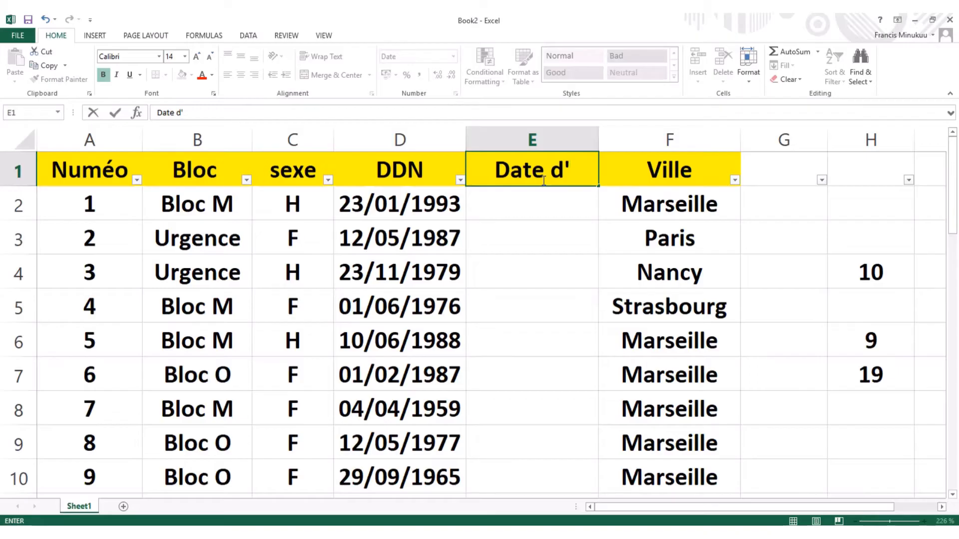
{"action": "type", "text": "auj"}
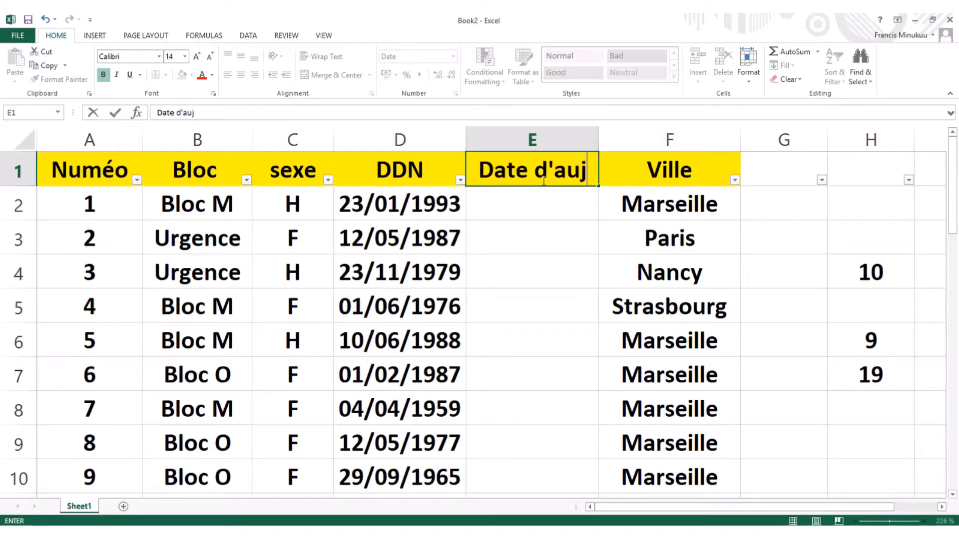
{"action": "type", "text": "ourdhui"}
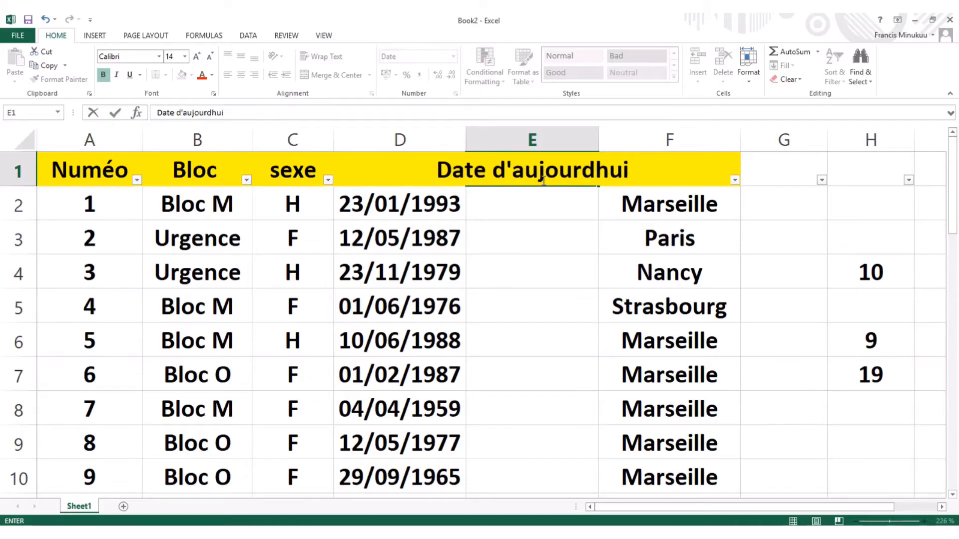
{"action": "left_click", "coordinate": [569, 216]}
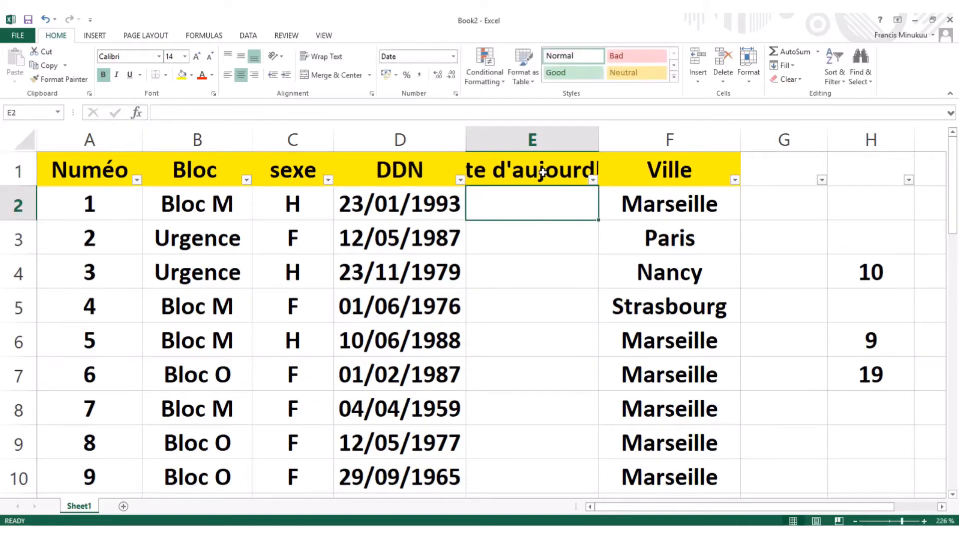
Step: Wrap the header text in E1 and widen column E so that "d'aujourdhui" fits on one line
{"action": "left_click", "coordinate": [542, 172]}
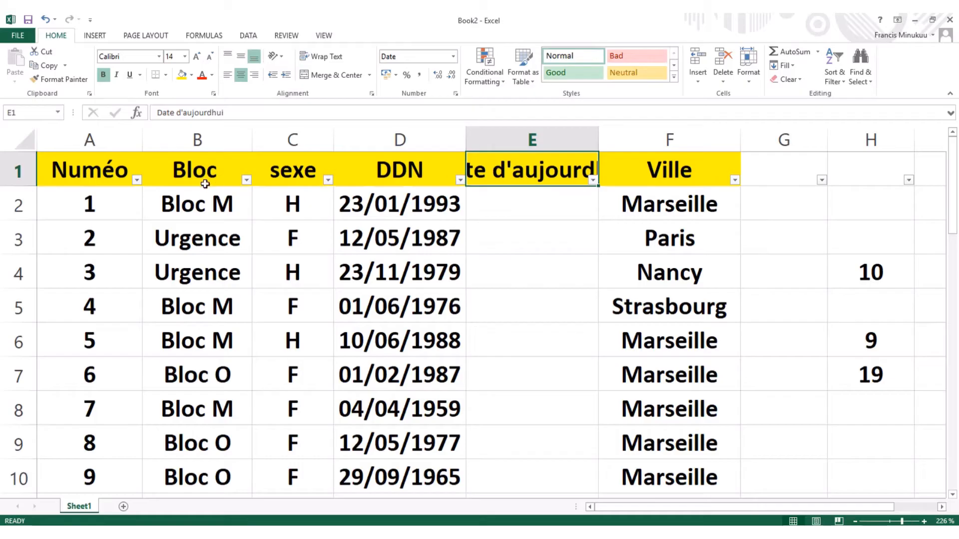
{"action": "left_click", "coordinate": [19, 171]}
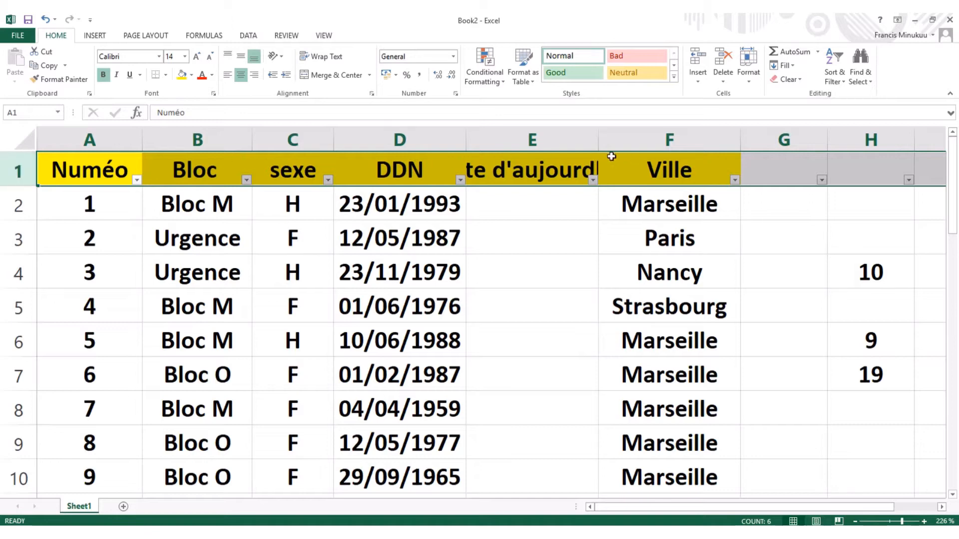
{"action": "left_click", "coordinate": [557, 173]}
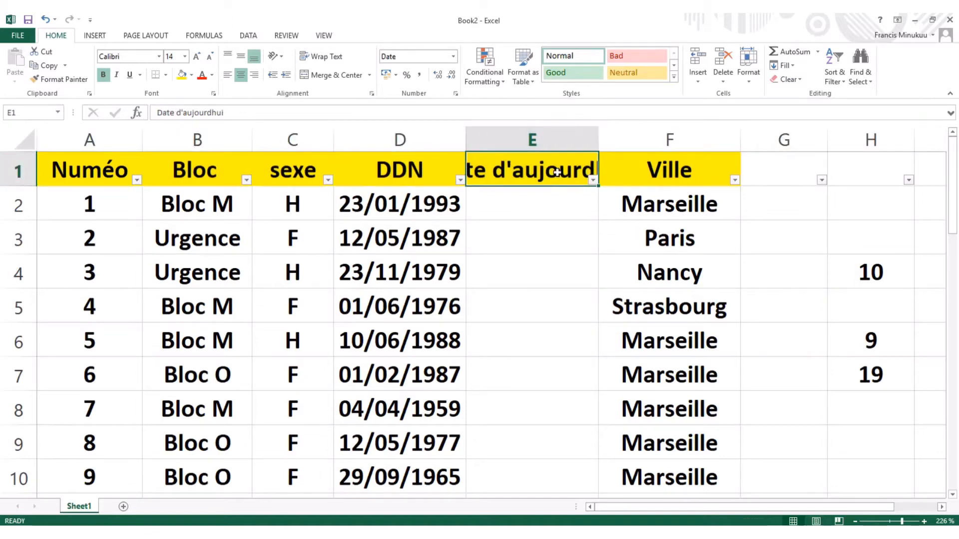
{"action": "left_click", "coordinate": [338, 58]}
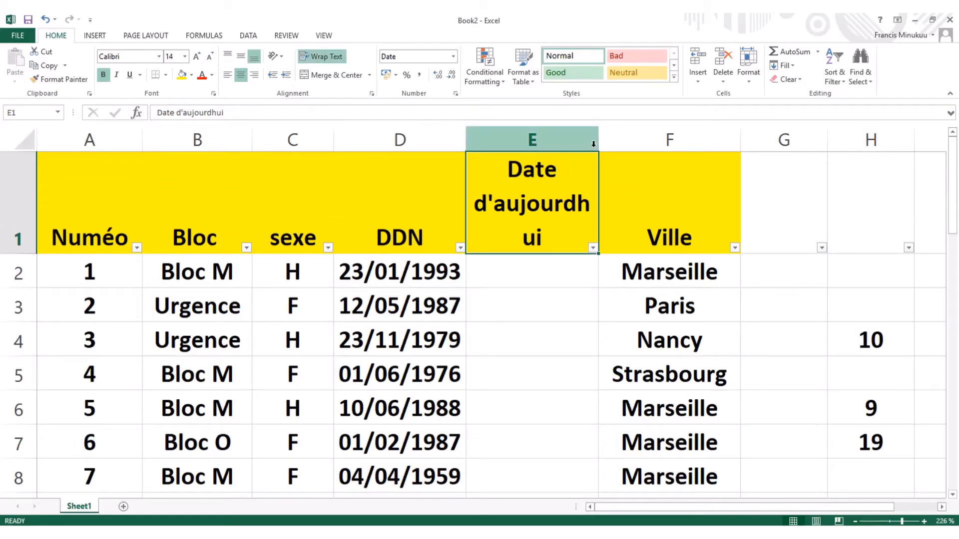
{"action": "left_click_drag", "start_coordinate": [597, 140], "coordinate": [627, 138]}
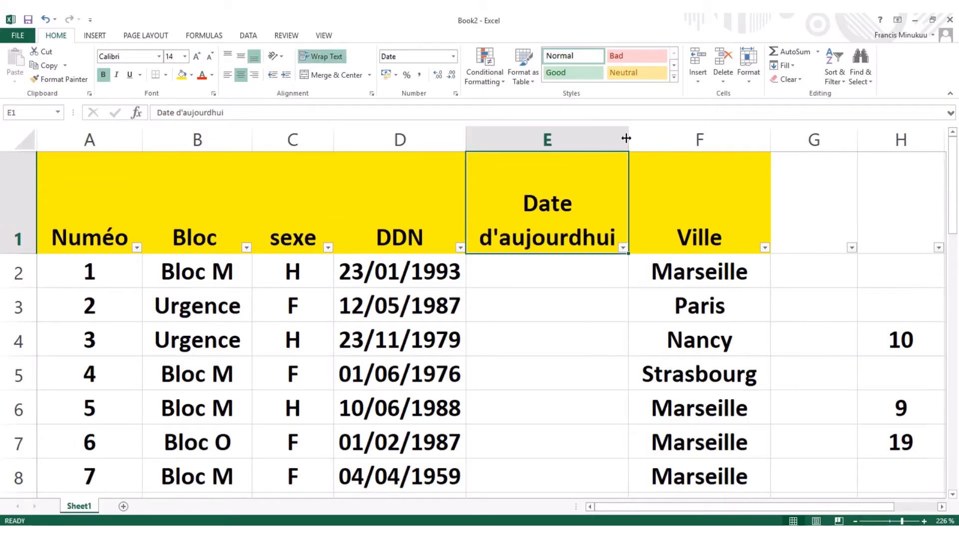
{"action": "left_click", "coordinate": [570, 315]}
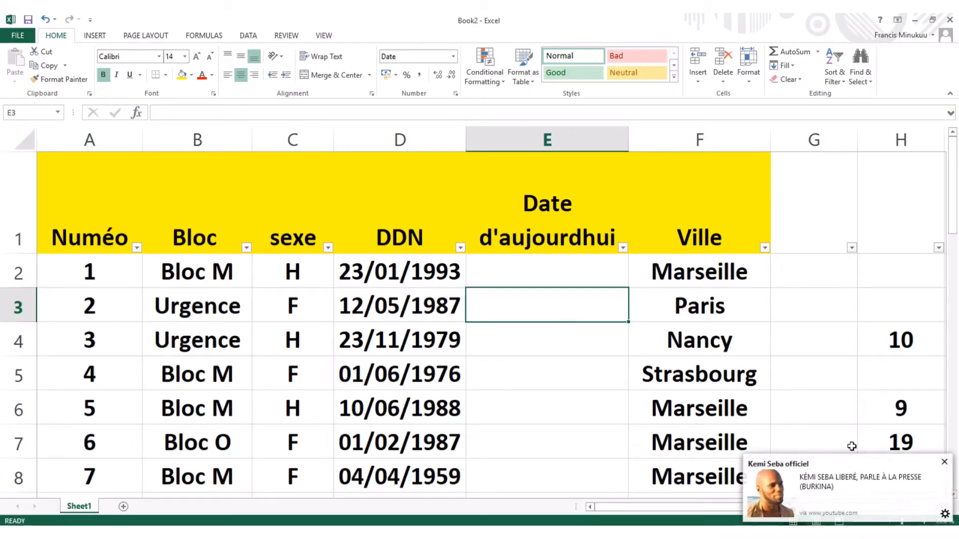
{"action": "left_click", "coordinate": [944, 463]}
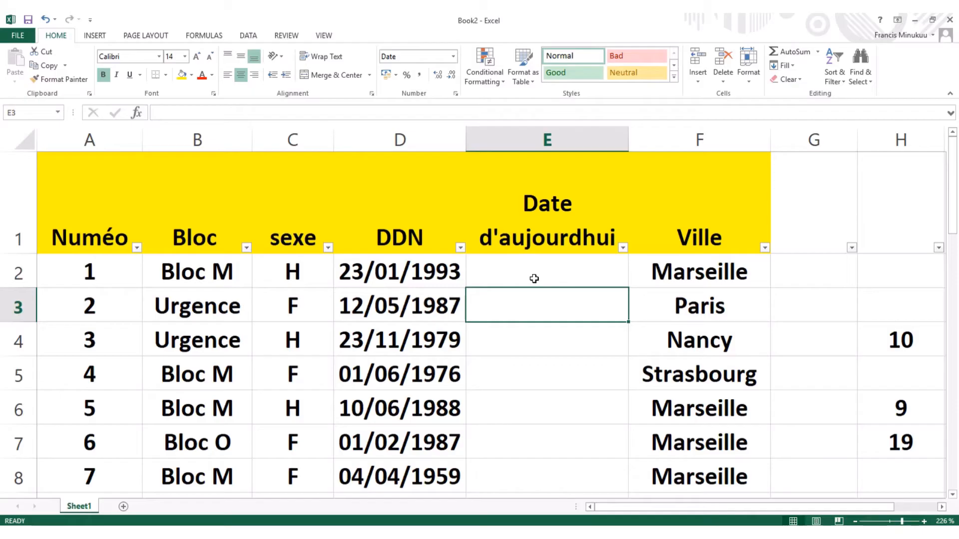
Step: Apply text wrapping to the entire header row 1
{"action": "scroll", "coordinate": [534, 279], "scroll_direction": "down", "scroll_amount": 1}
{"action": "scroll", "coordinate": [534, 279], "scroll_direction": "up", "scroll_amount": 1}
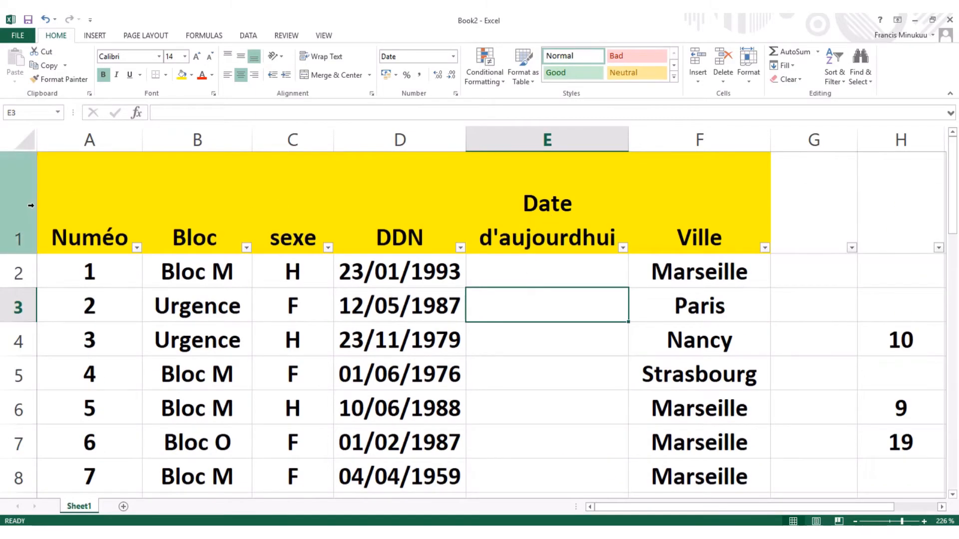
{"action": "left_click", "coordinate": [15, 219]}
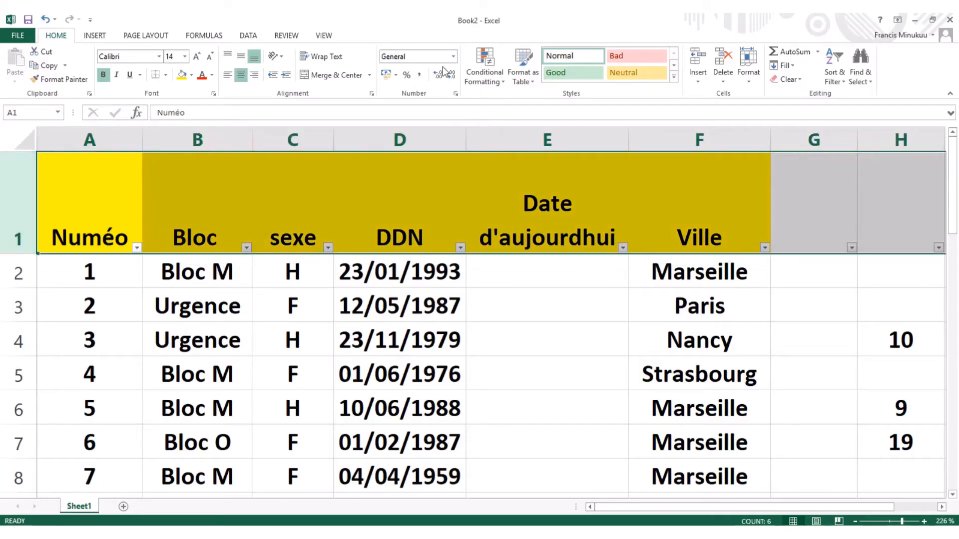
{"action": "left_click", "coordinate": [343, 60]}
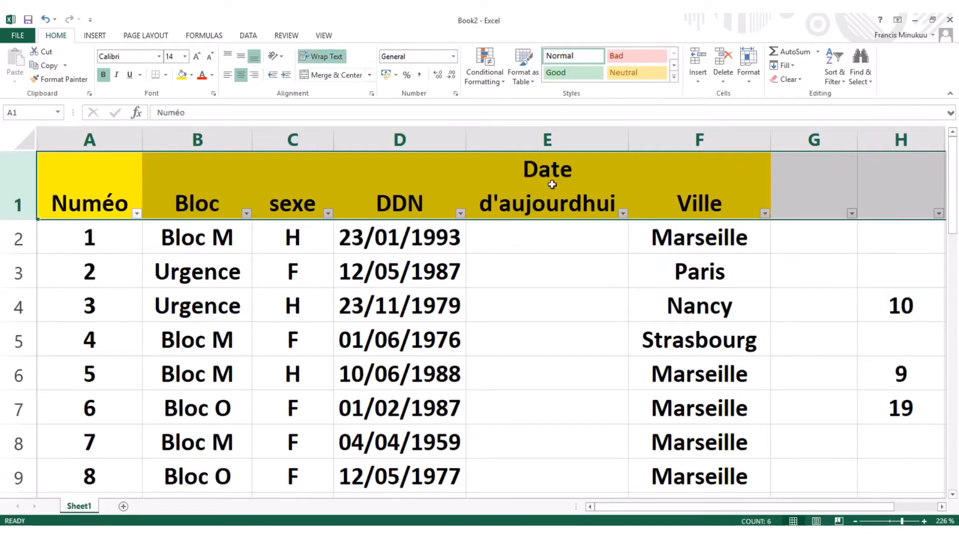
Step: Enter the date 26/12/209 in E2, beneath the Date d'aujourdhui header
{"action": "left_click", "coordinate": [582, 216]}
{"action": "left_click", "coordinate": [579, 235]}
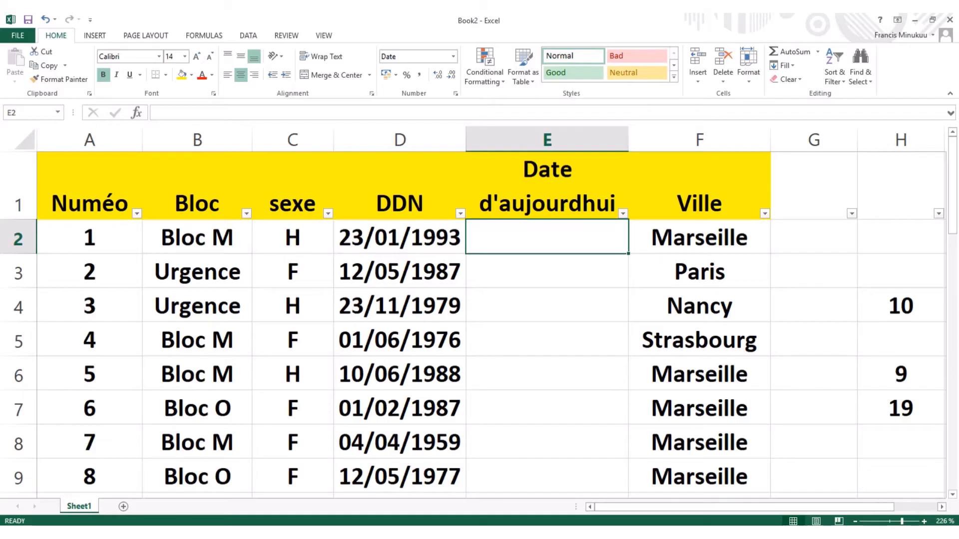
{"action": "mouse_move", "coordinate": [907, 533]}
{"action": "type", "text": "26"}
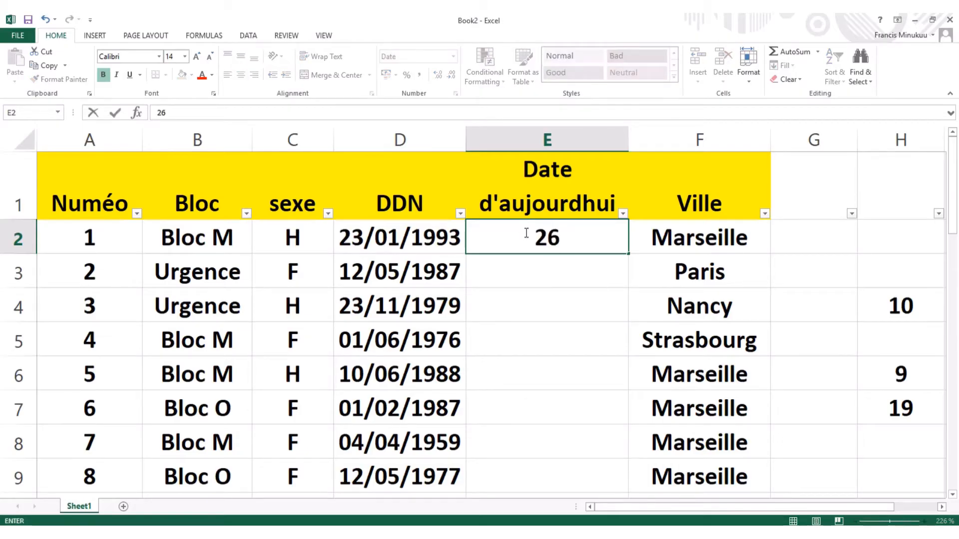
{"action": "type", "text": "/12"}
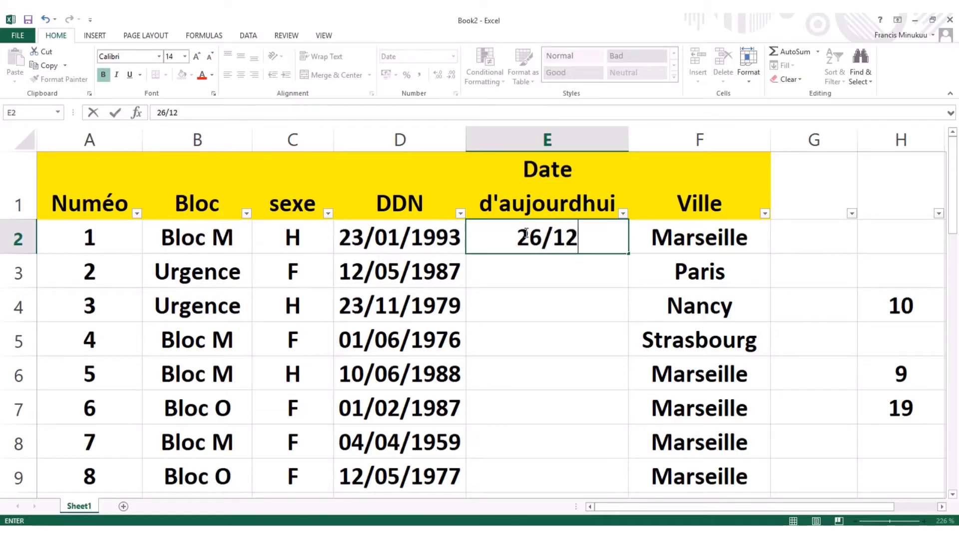
{"action": "type", "text": "/"}
{"action": "type", "text": "20"}
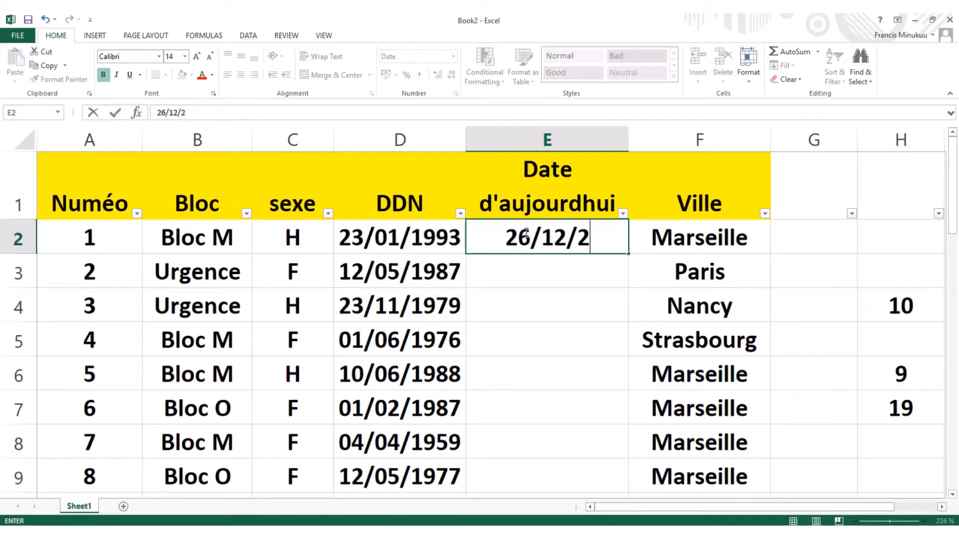
{"action": "type", "text": "9"}
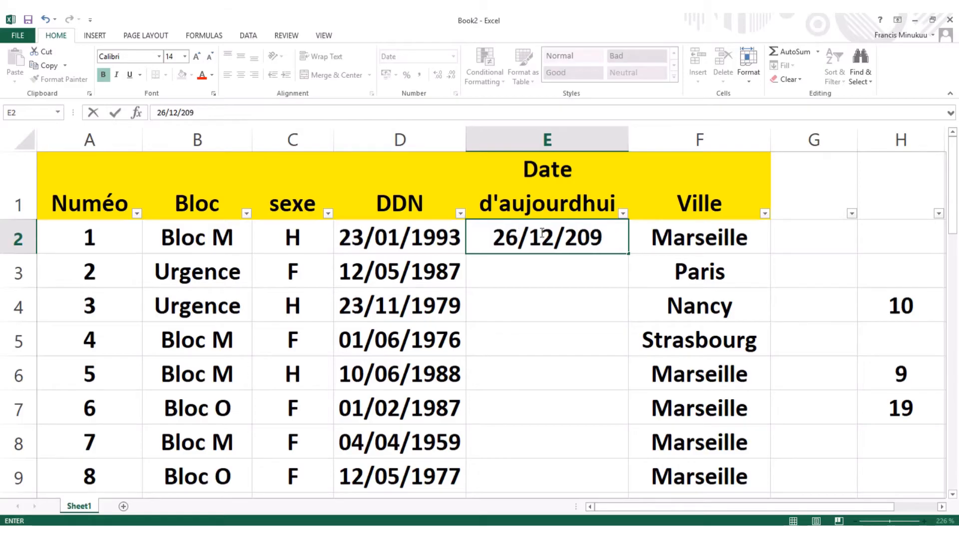
{"action": "left_click", "coordinate": [550, 274]}
Step: Try to fill the date from E2 down to E29, and undo the fill
{"action": "left_click", "coordinate": [565, 244]}
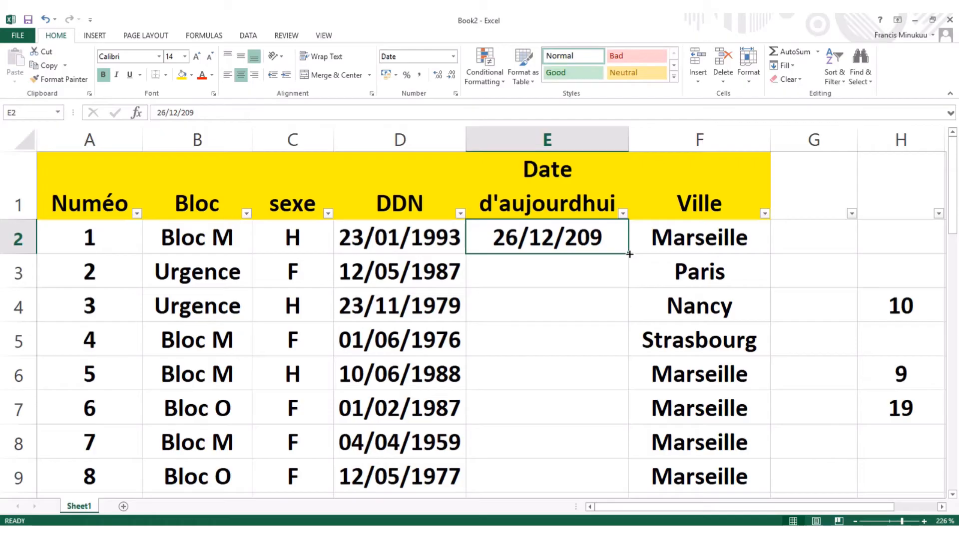
{"action": "left_click_drag", "start_coordinate": [628, 255], "coordinate": [609, 448]}
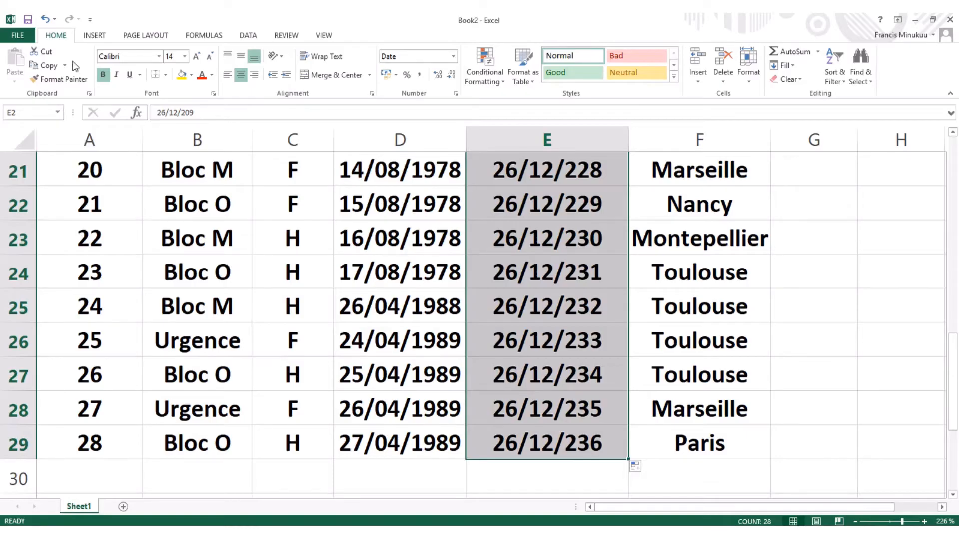
{"action": "left_click", "coordinate": [44, 19]}
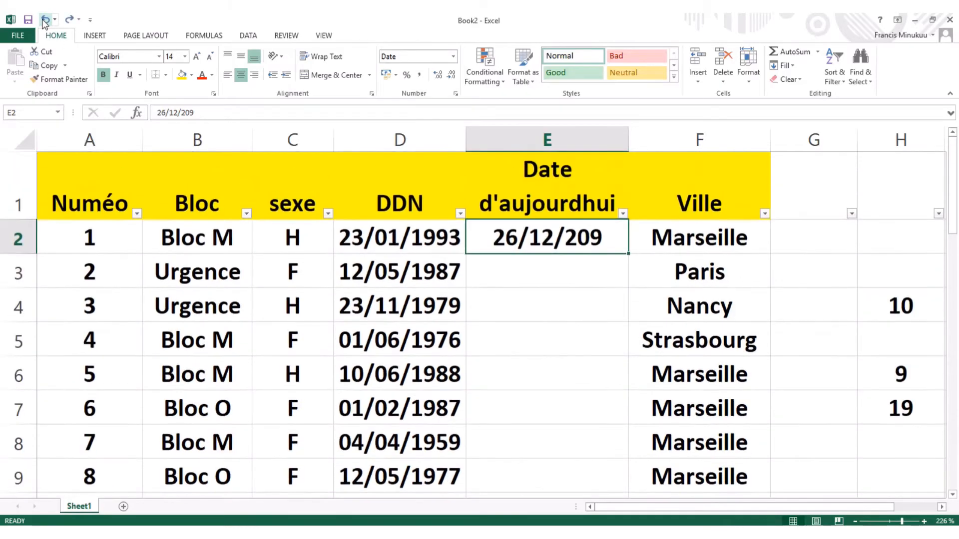
Step: Correct the date in E2 to 26/12/2019 and keep that cell selected
{"action": "double_click", "coordinate": [595, 237]}
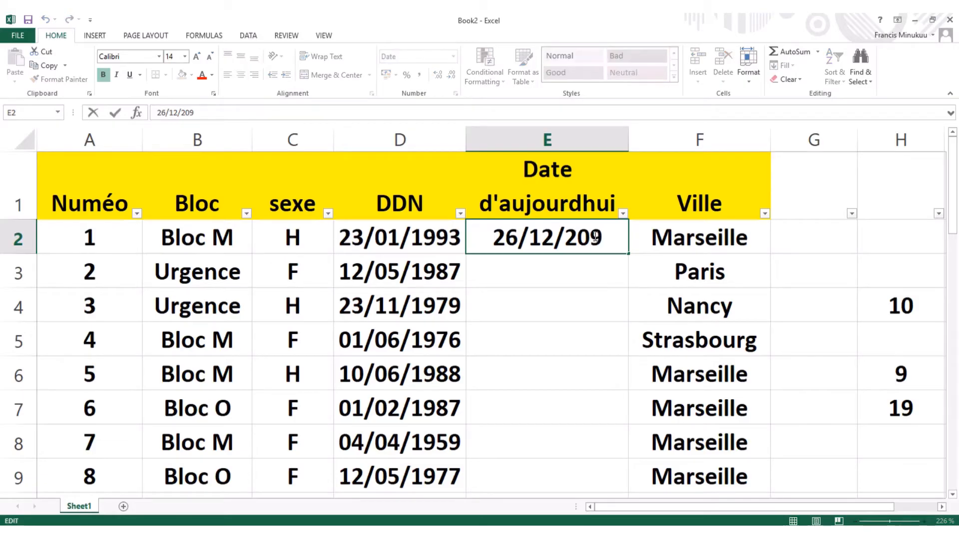
{"action": "type", "text": "1"}
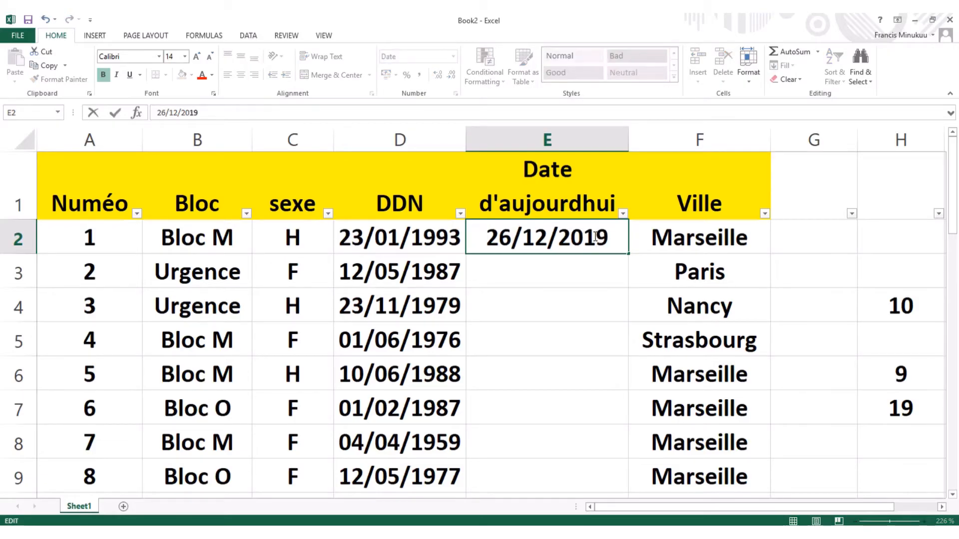
{"action": "left_click", "coordinate": [582, 272]}
{"action": "left_click", "coordinate": [577, 245]}
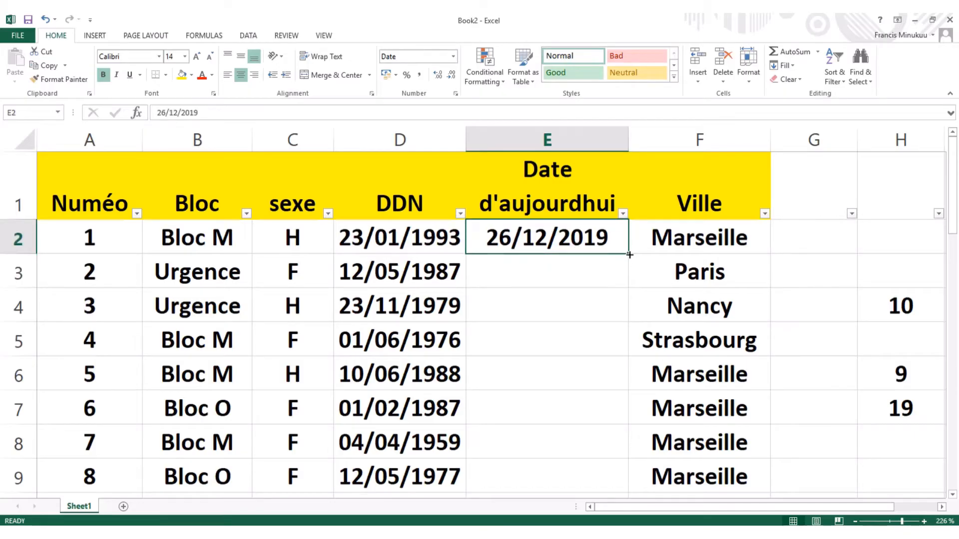
Step: Try twice to fill the date from E2 into E3, clearing E3 each time and reselecting E2
{"action": "left_click_drag", "start_coordinate": [629, 255], "coordinate": [632, 287]}
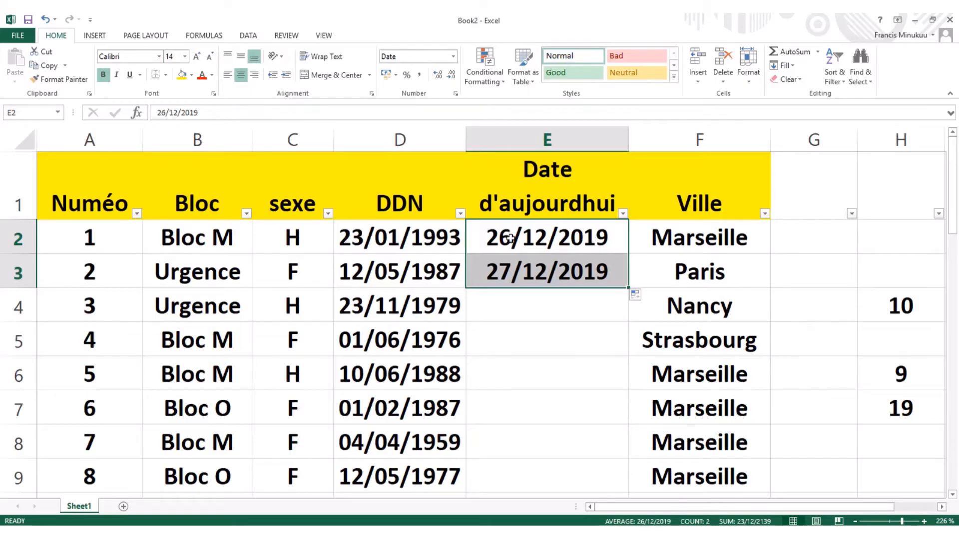
{"action": "left_click", "coordinate": [553, 244]}
{"action": "left_click", "coordinate": [569, 268]}
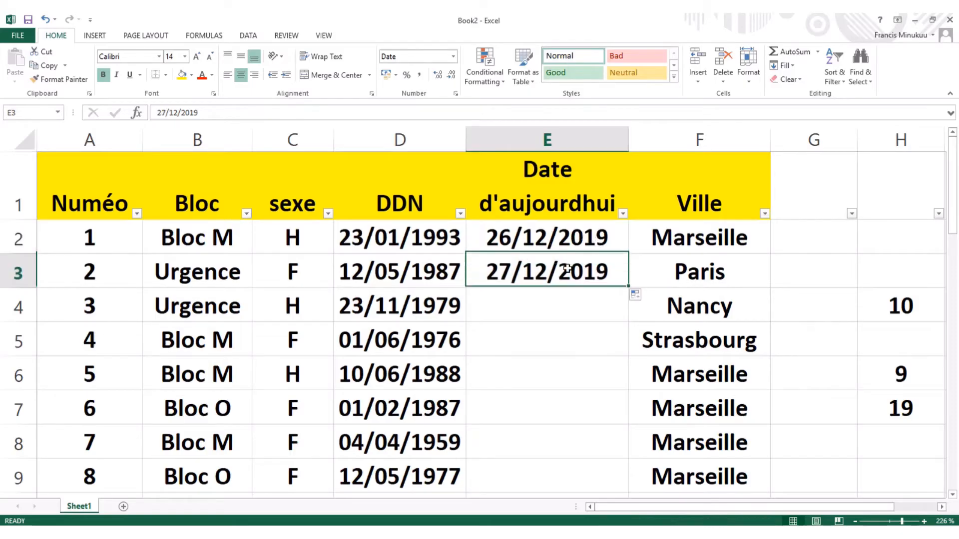
{"action": "key", "text": "Delete"}
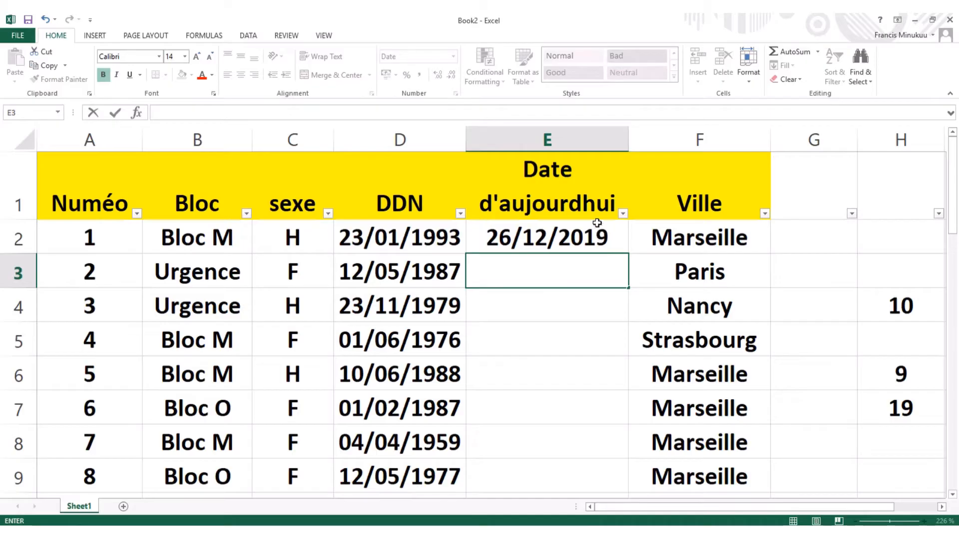
{"action": "left_click", "coordinate": [606, 238]}
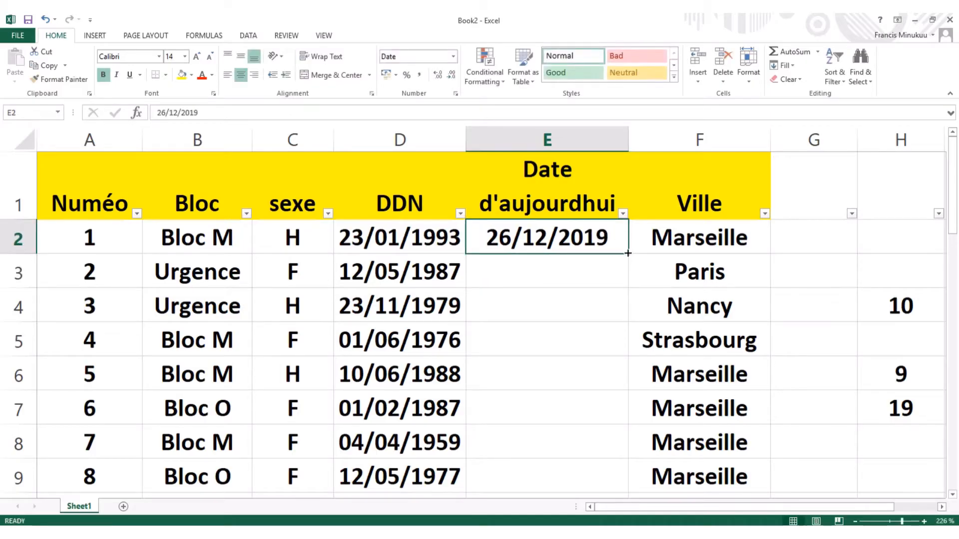
{"action": "left_click_drag", "start_coordinate": [628, 253], "coordinate": [634, 294]}
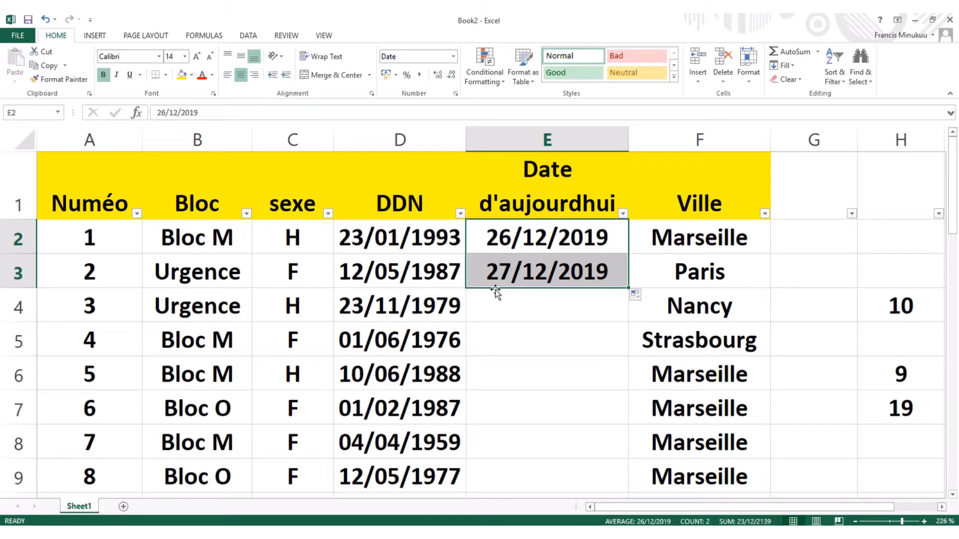
{"action": "left_click", "coordinate": [568, 274]}
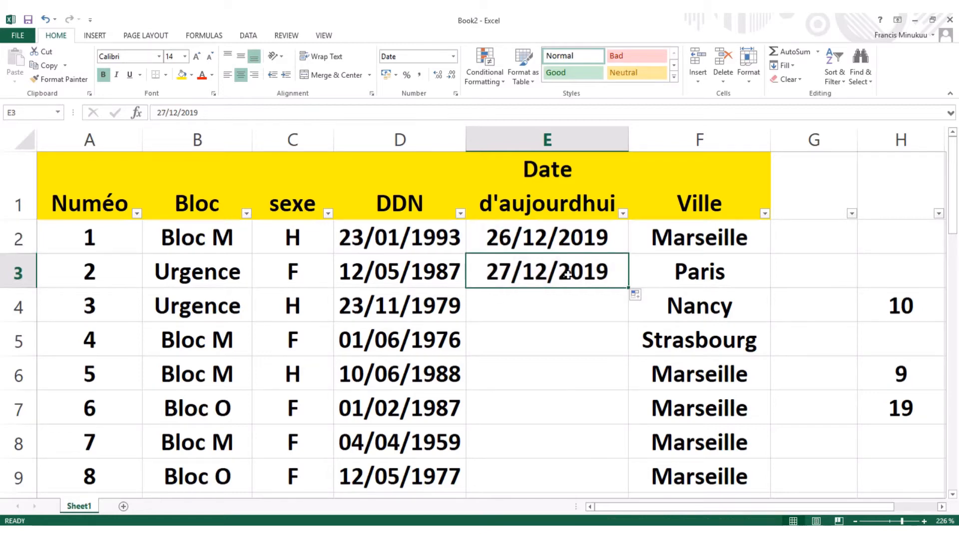
{"action": "key", "text": "Delete"}
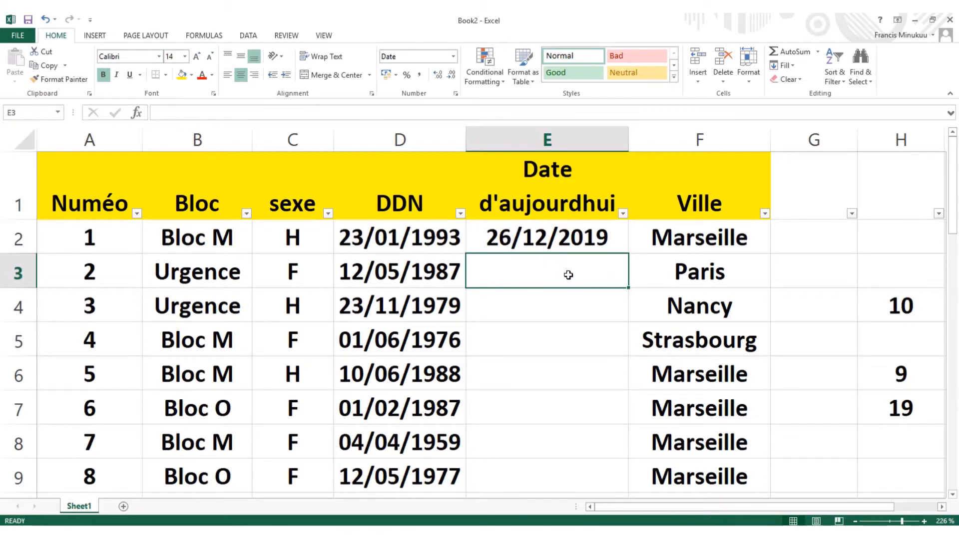
{"action": "left_click", "coordinate": [571, 238]}
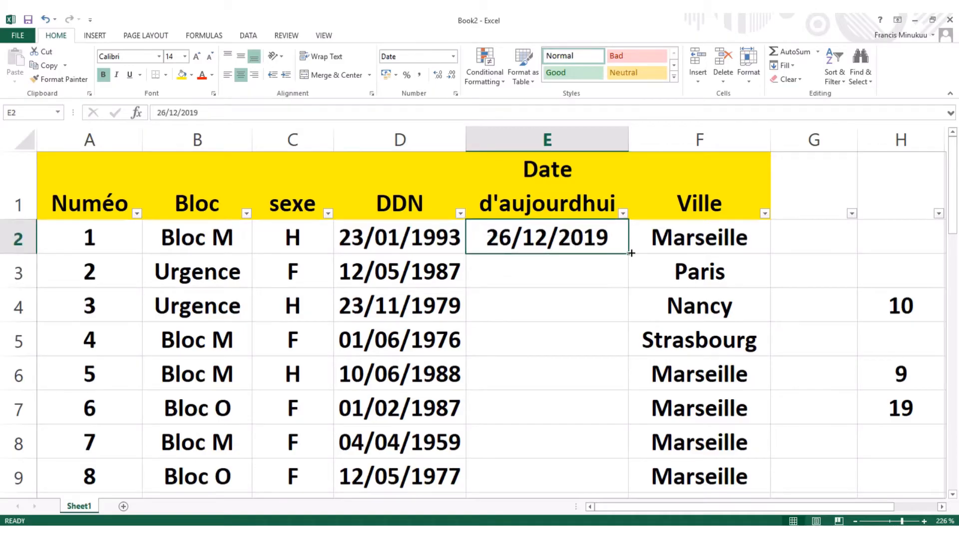
Step: Enter the letter d in G3 and fill it down to G5
{"action": "left_click", "coordinate": [806, 262]}
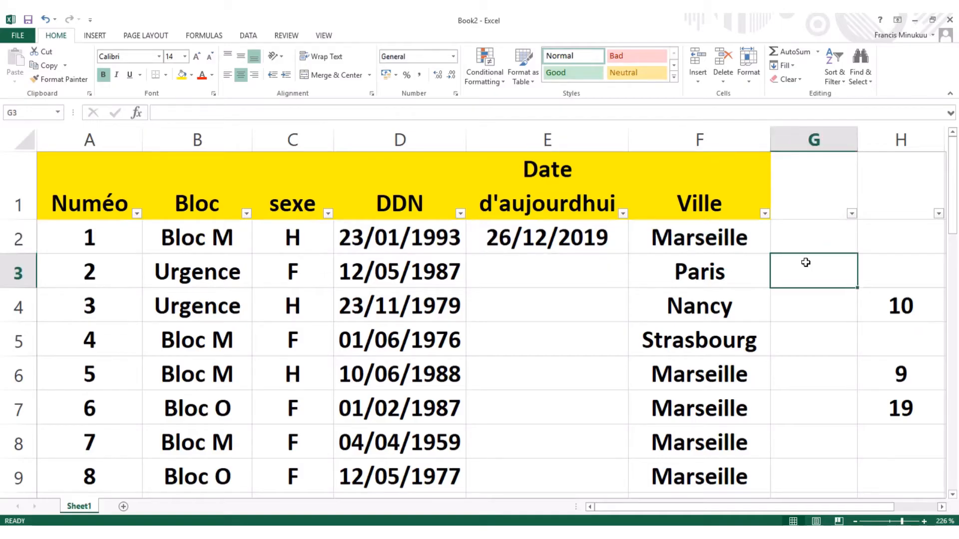
{"action": "type", "text": "d"}
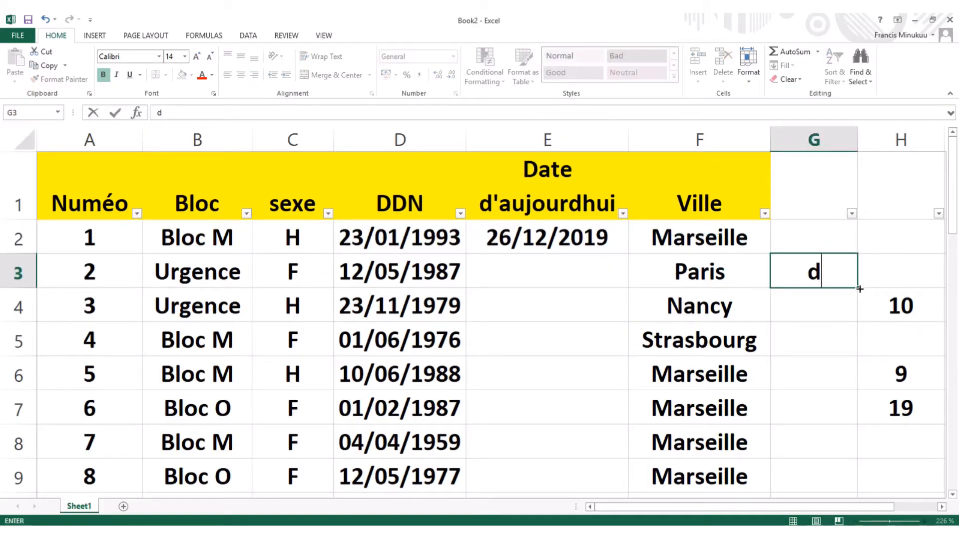
{"action": "left_click_drag", "start_coordinate": [859, 289], "coordinate": [863, 338]}
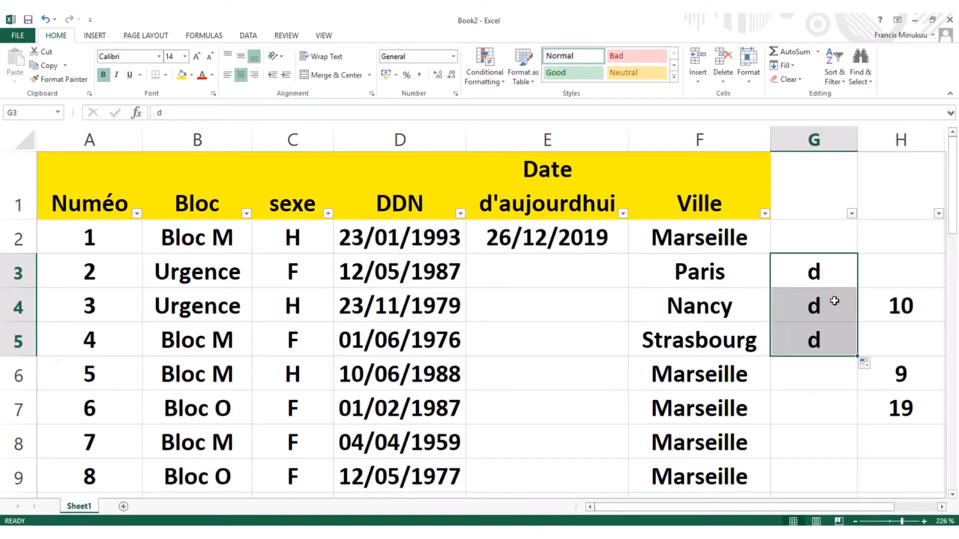
{"action": "left_click_drag", "start_coordinate": [826, 276], "coordinate": [832, 344]}
{"action": "left_click", "coordinate": [834, 372]}
{"action": "left_click", "coordinate": [826, 282]}
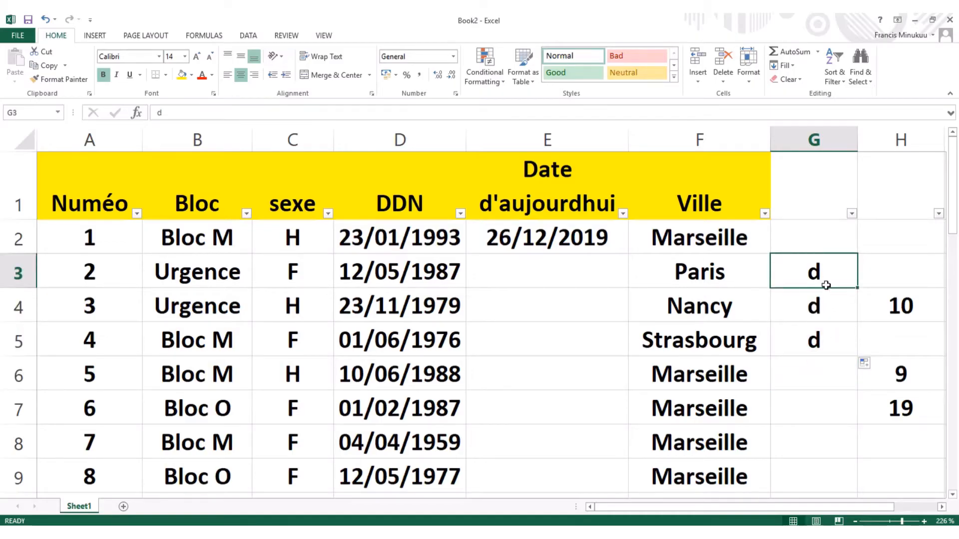
{"action": "left_click", "coordinate": [824, 337]}
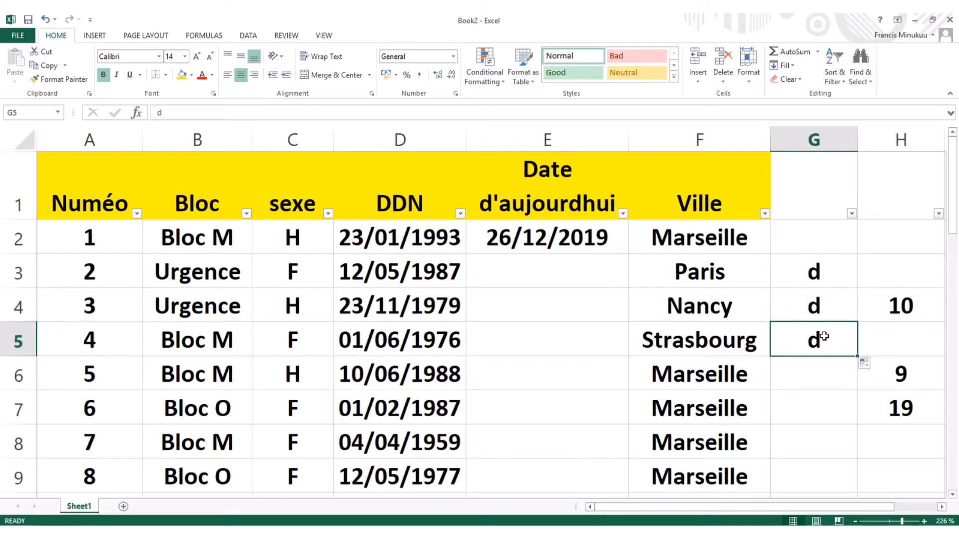
{"action": "left_click_drag", "start_coordinate": [822, 325], "coordinate": [817, 272]}
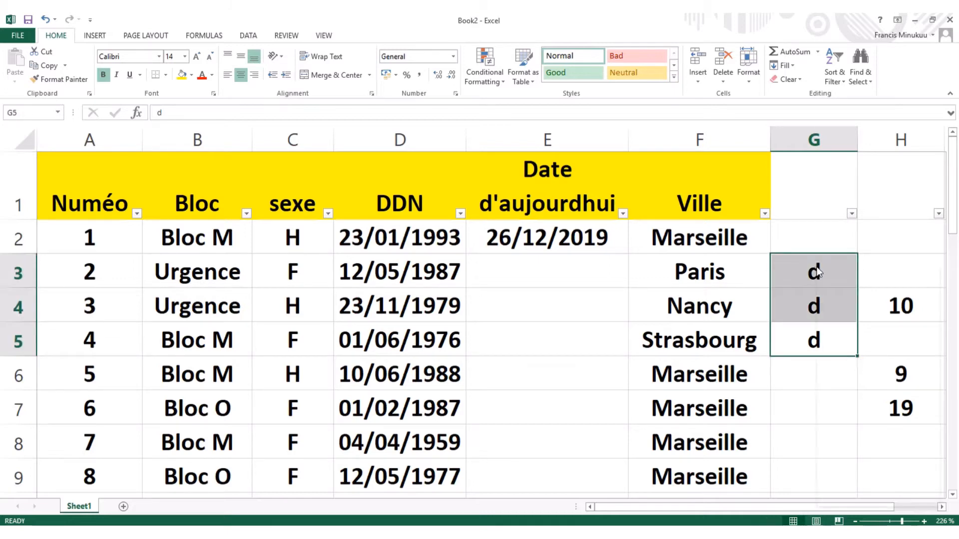
{"action": "right_click", "coordinate": [816, 272]}
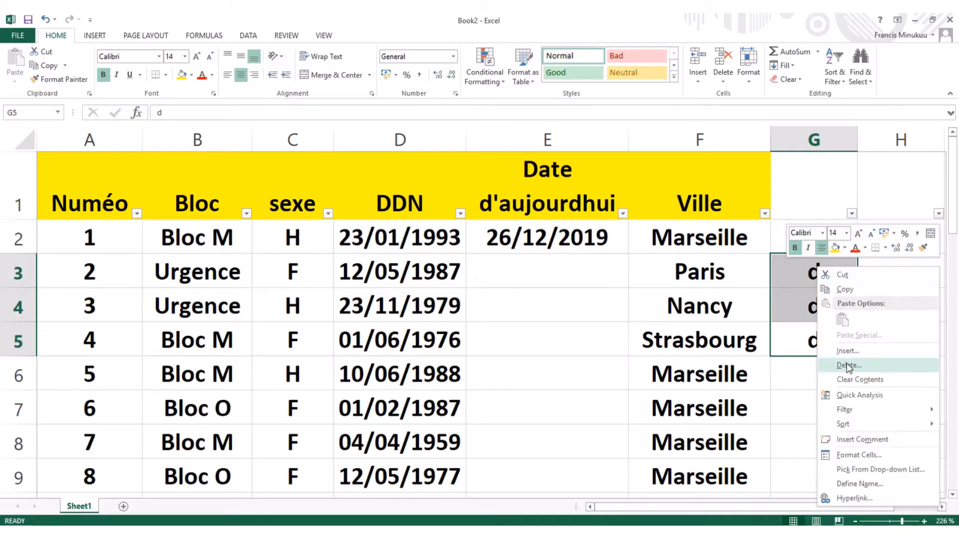
{"action": "key", "text": "Escape"}
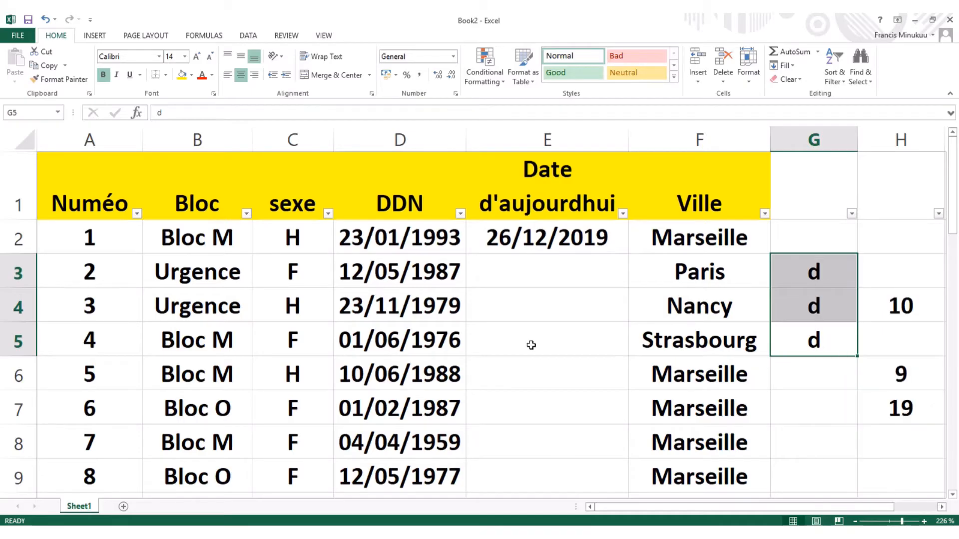
Step: Copy the date 26/12/2019 from E2 down to E29 without incrementing it
{"action": "left_click", "coordinate": [531, 345]}
{"action": "left_click", "coordinate": [571, 274]}
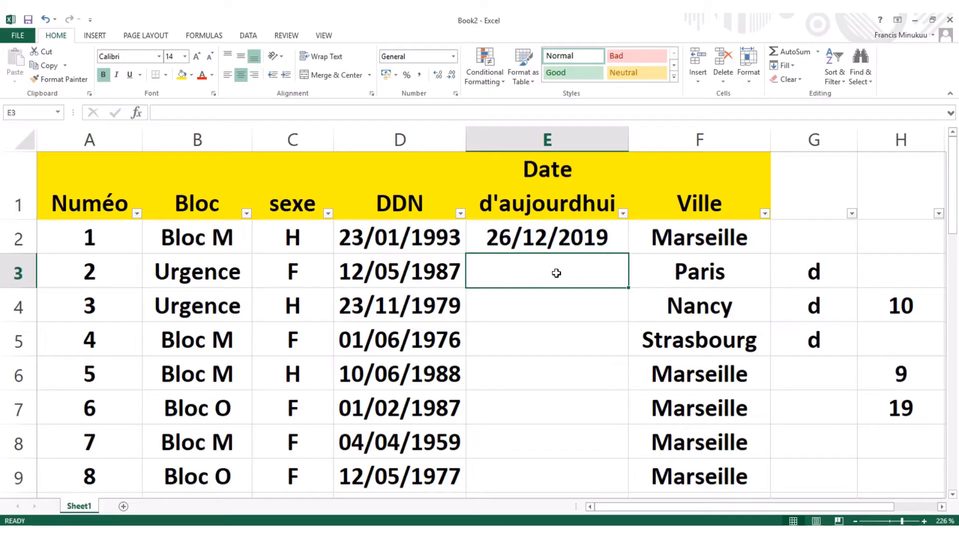
{"action": "left_click", "coordinate": [551, 243]}
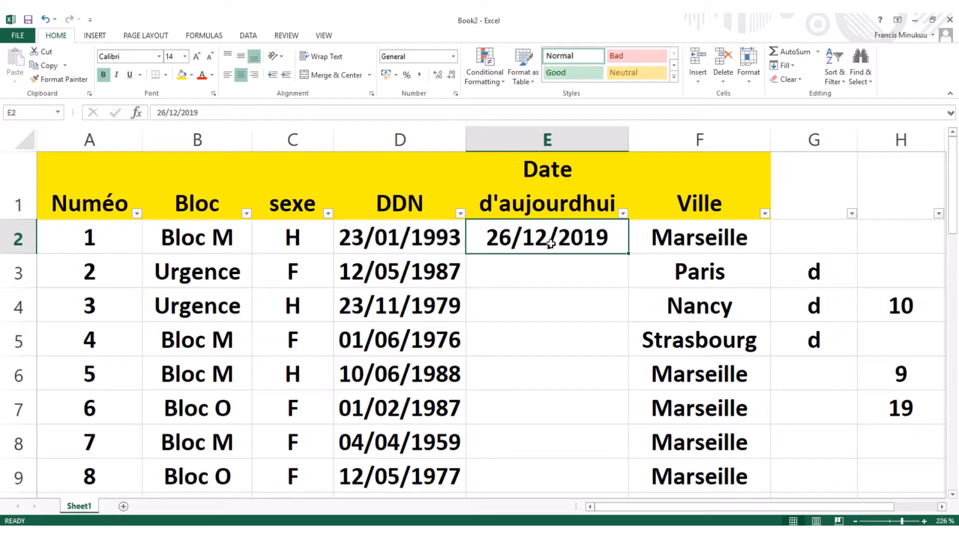
{"action": "double_click", "coordinate": [628, 253], "text": "ctrl"}
{"action": "left_click_drag", "start_coordinate": [627, 253], "coordinate": [628, 377]}
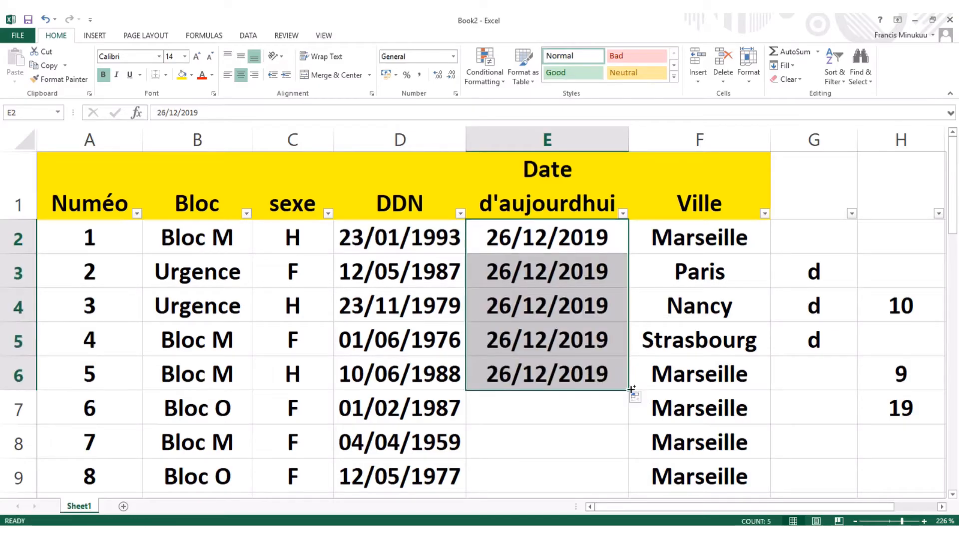
{"action": "left_click_drag", "start_coordinate": [630, 391], "coordinate": [593, 381]}
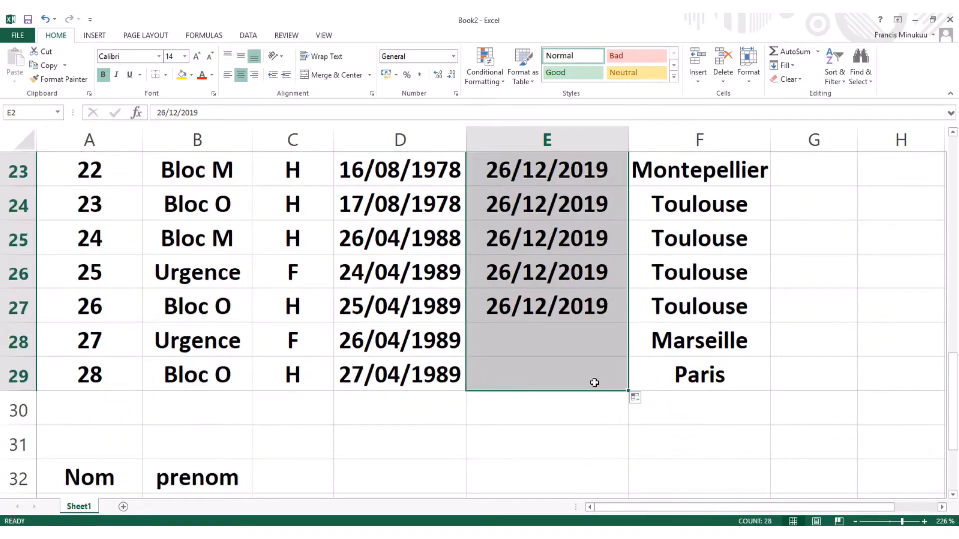
{"action": "left_click", "coordinate": [575, 327]}
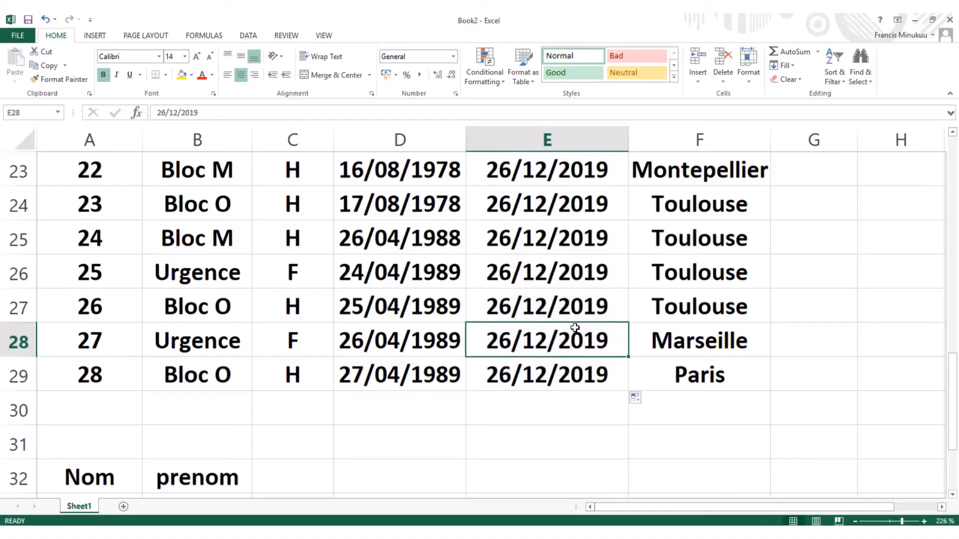
{"action": "left_click", "coordinate": [581, 254]}
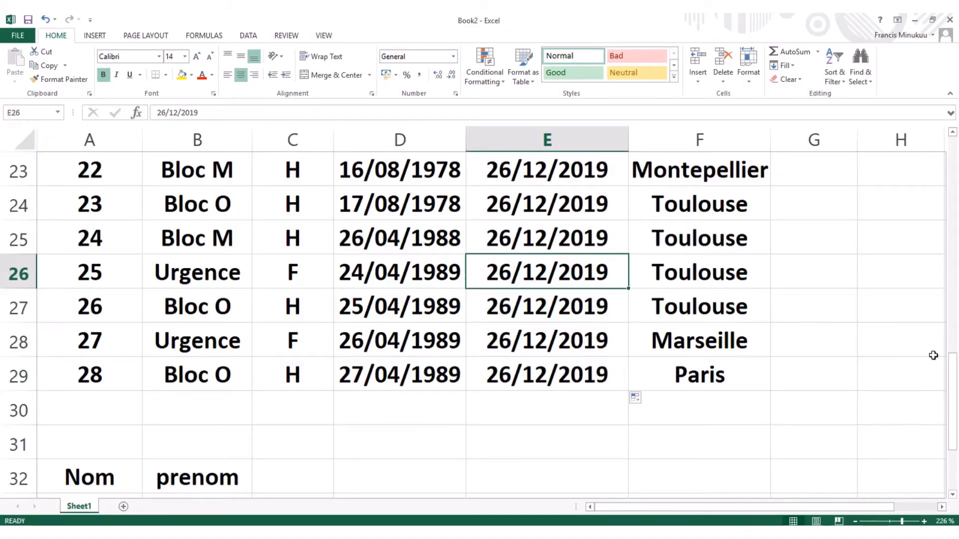
{"action": "left_click_drag", "start_coordinate": [953, 445], "coordinate": [953, 225]}
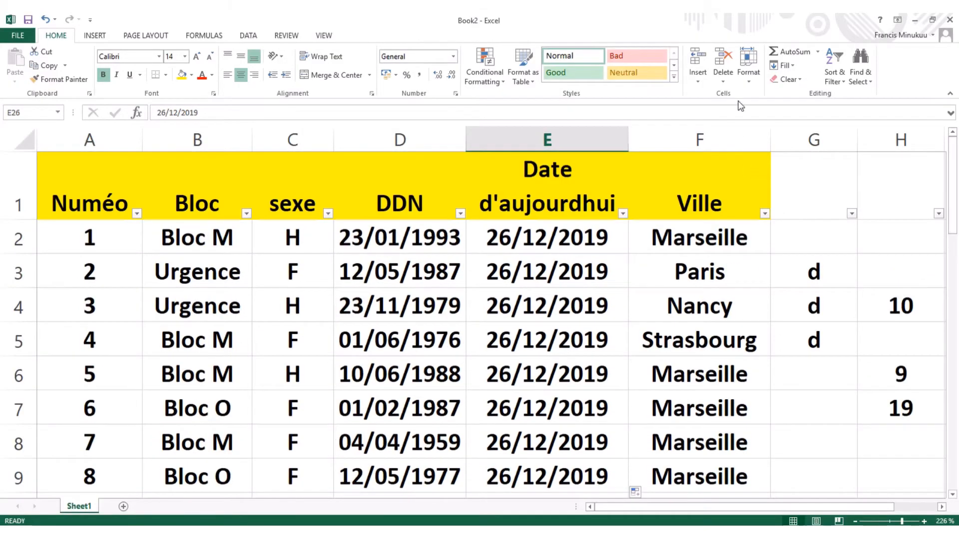
{"action": "left_click", "coordinate": [727, 137]}
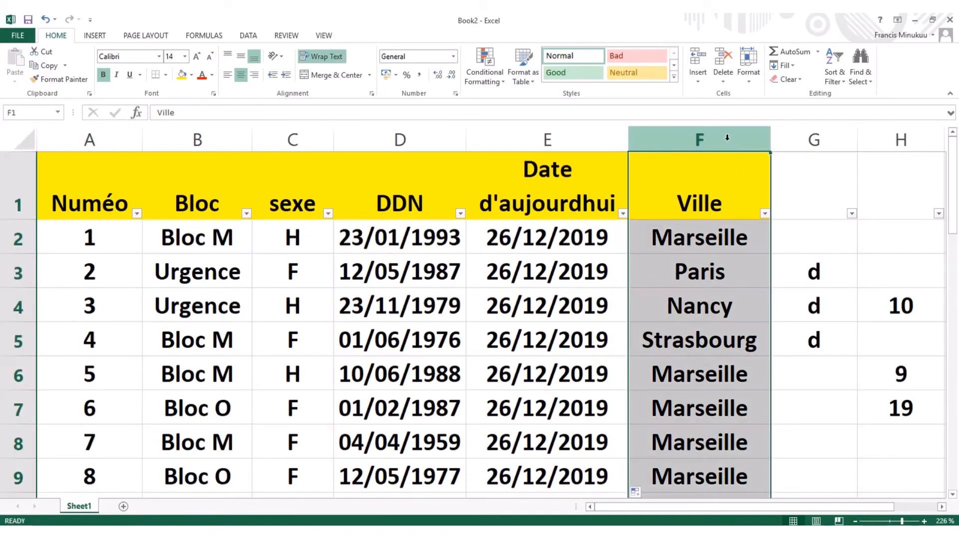
{"action": "right_click", "coordinate": [728, 138]}
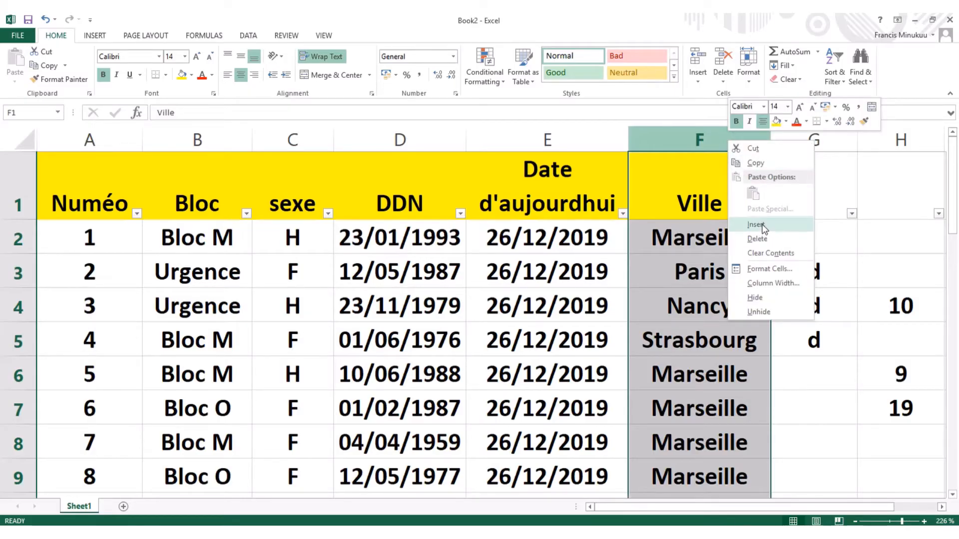
{"action": "key", "text": "Escape"}
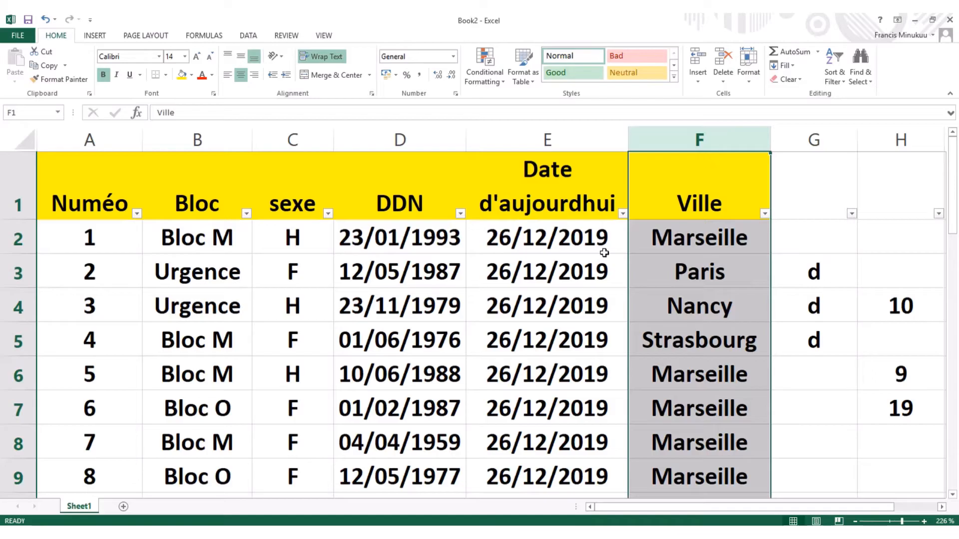
{"action": "left_click", "coordinate": [570, 293]}
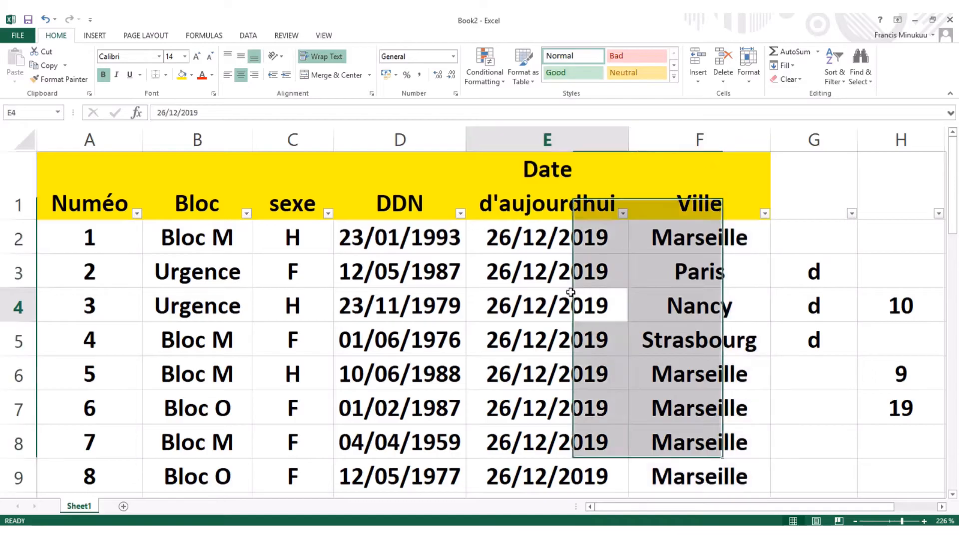
{"action": "left_click", "coordinate": [733, 132]}
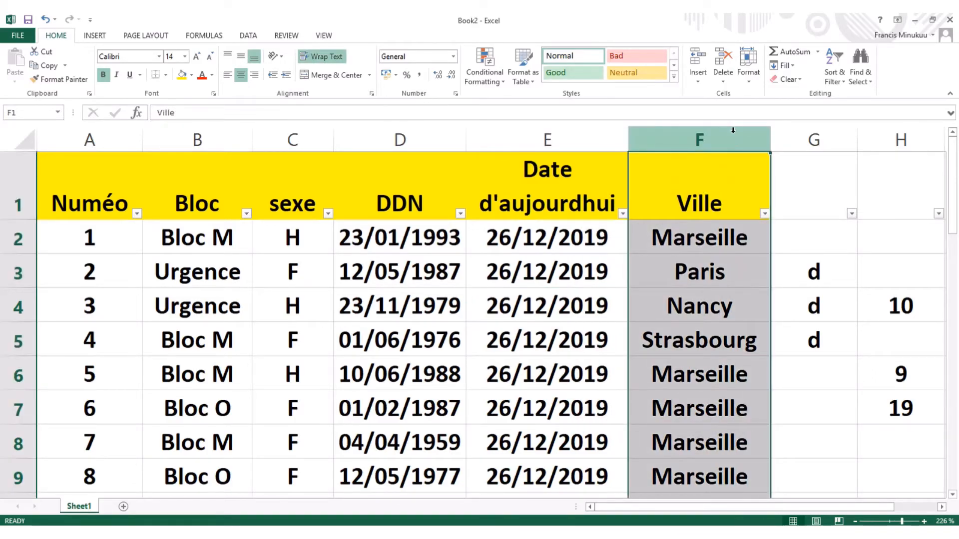
{"action": "right_click", "coordinate": [733, 131]}
{"action": "key", "text": "Escape"}
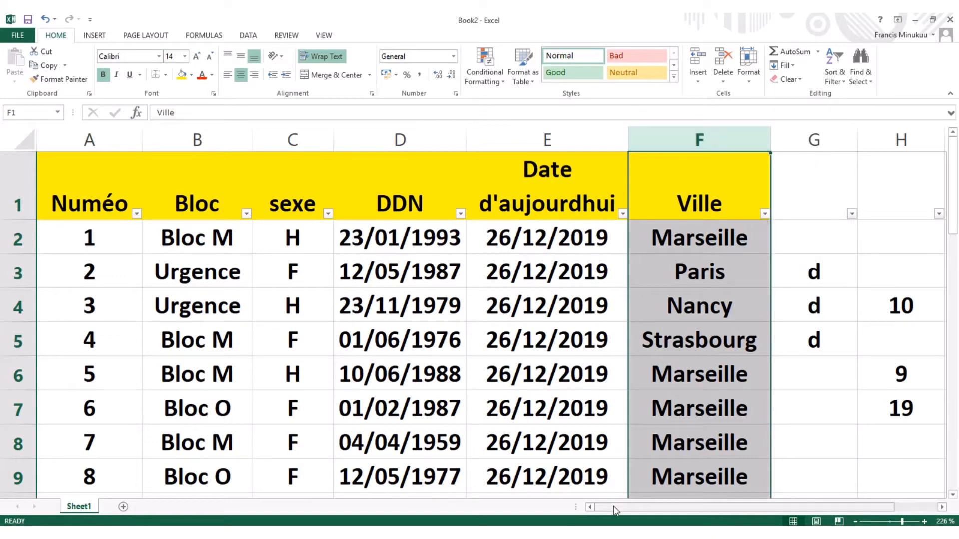
{"action": "left_click_drag", "start_coordinate": [613, 506], "coordinate": [538, 509]}
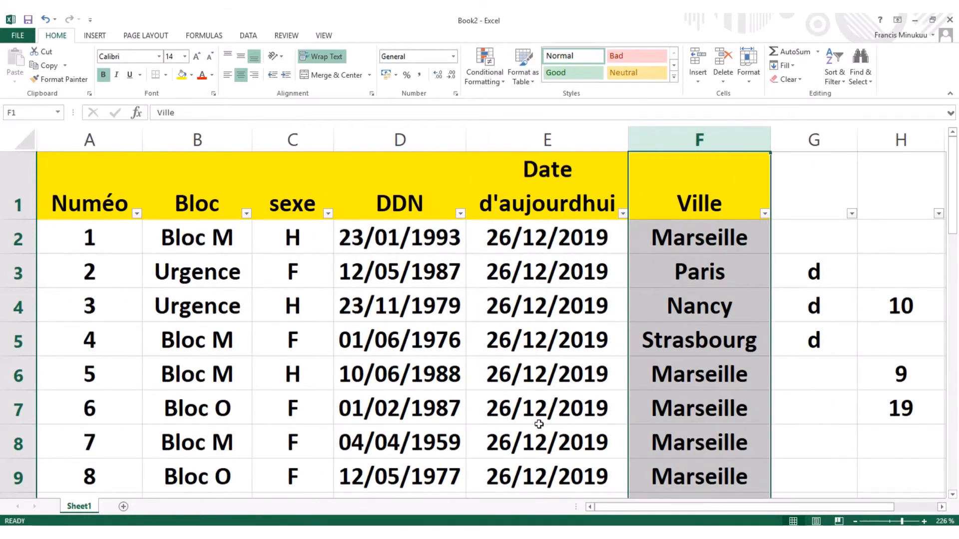
{"action": "left_click", "coordinate": [709, 327]}
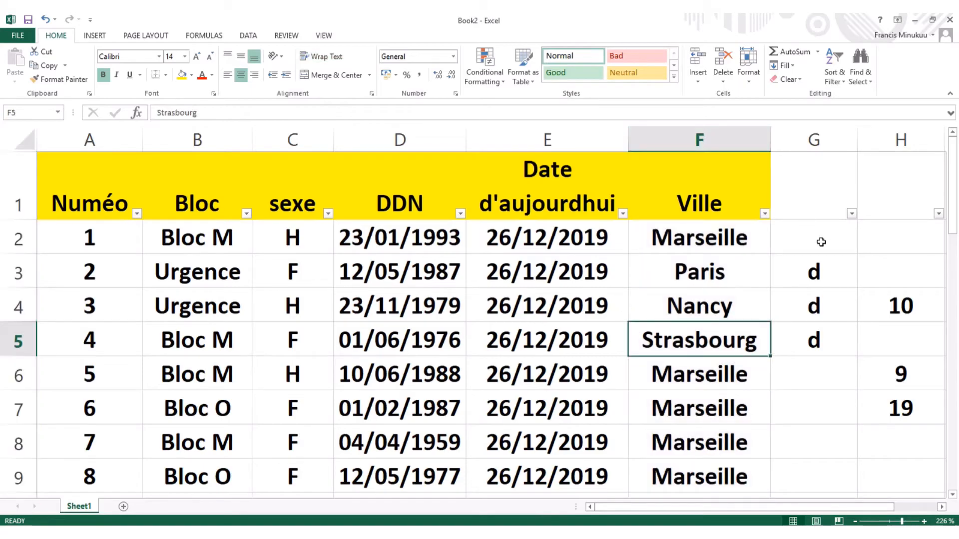
{"action": "left_click", "coordinate": [815, 271]}
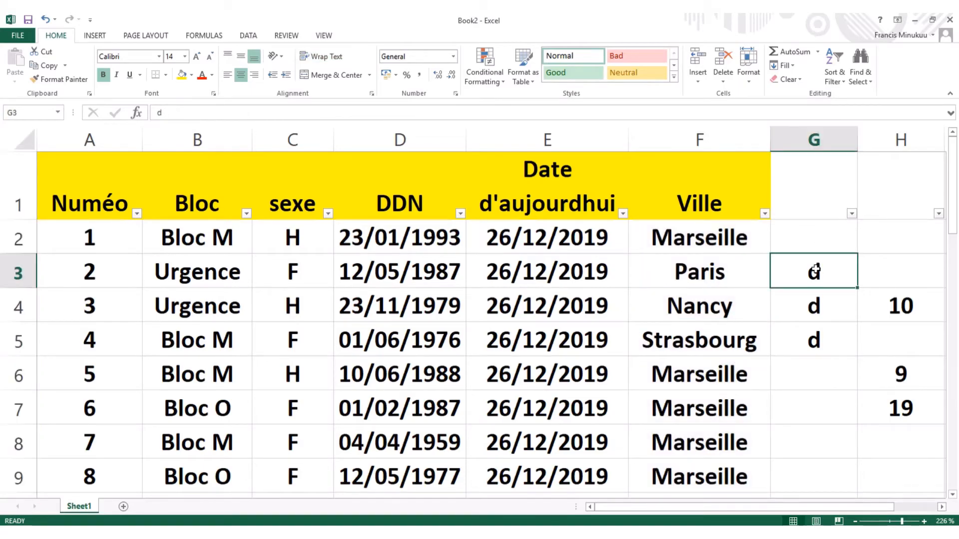
{"action": "double_click", "coordinate": [816, 270]}
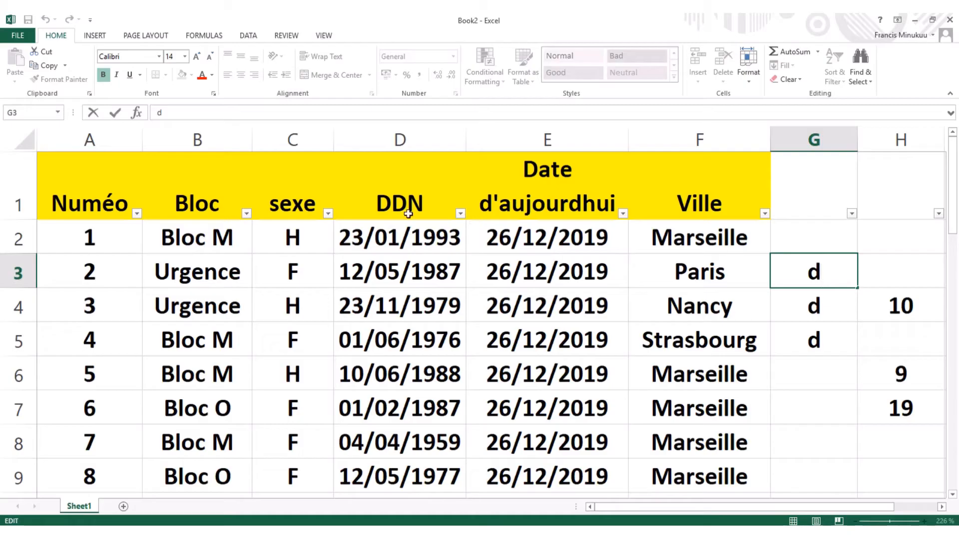
Step: Turn off the filter on header row 1
{"action": "left_click", "coordinate": [15, 194]}
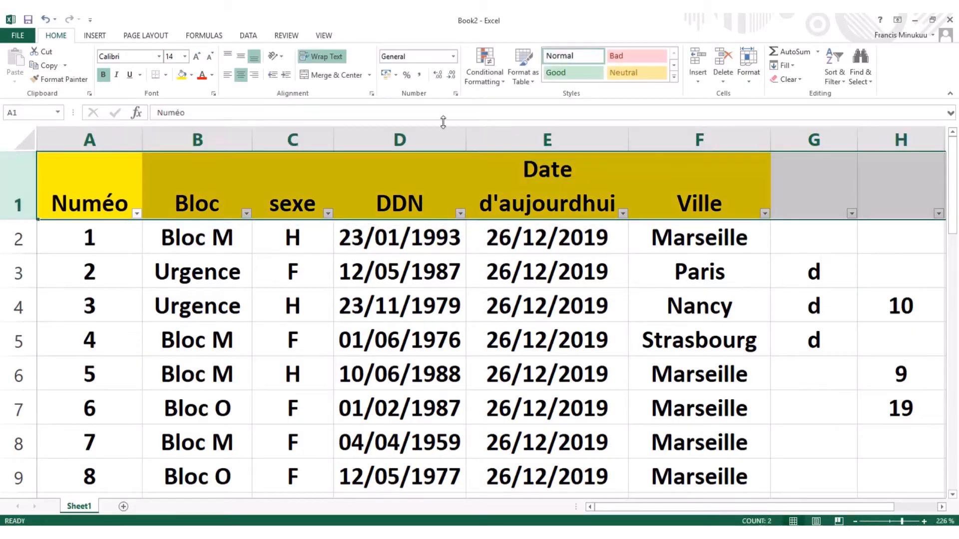
{"action": "left_click", "coordinate": [844, 87]}
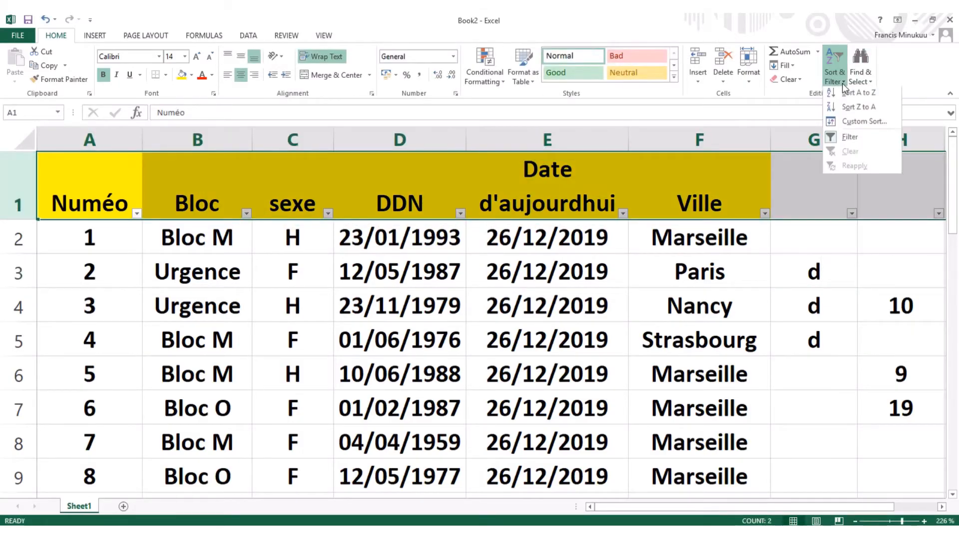
{"action": "left_click", "coordinate": [850, 142]}
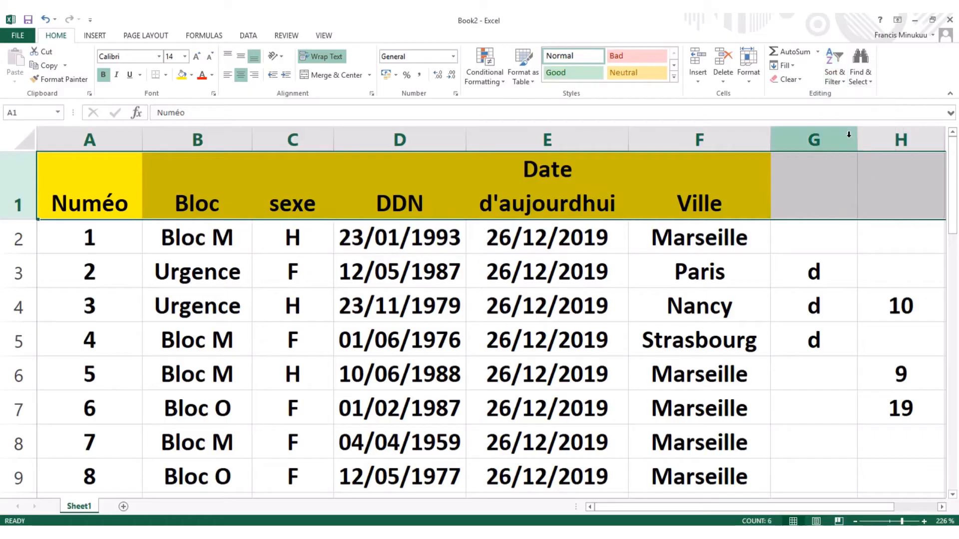
{"action": "left_click", "coordinate": [736, 300]}
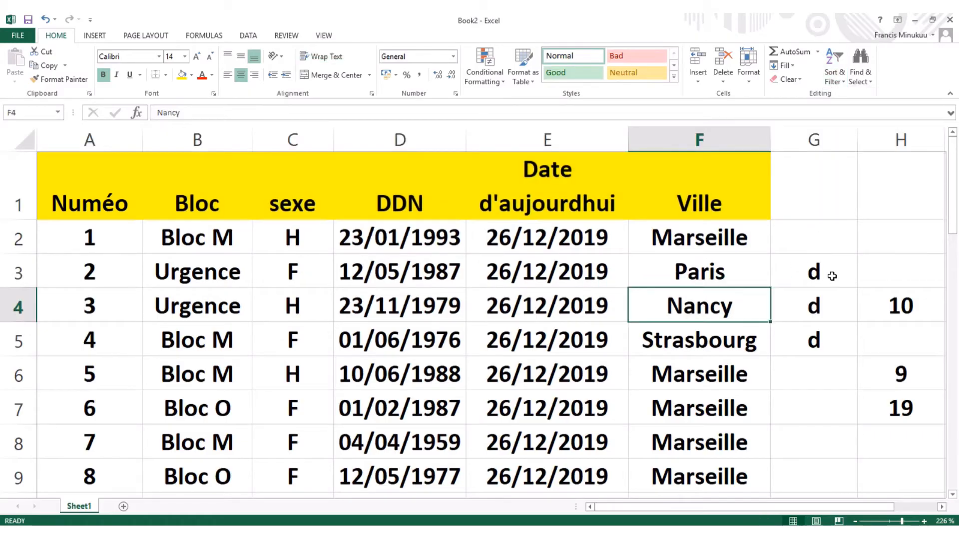
Step: Clear the test letter d from G3 and G4
{"action": "left_click", "coordinate": [832, 277]}
{"action": "key", "text": "Delete"}
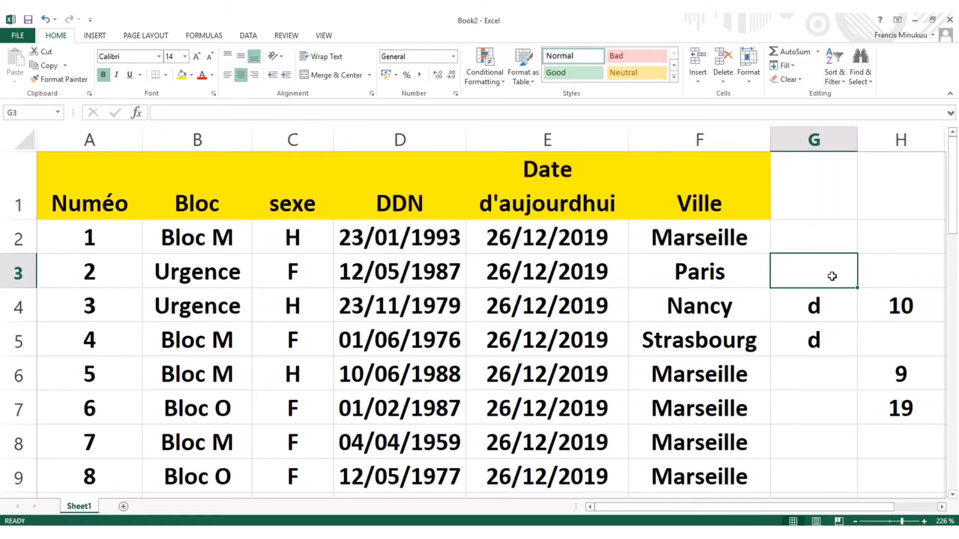
{"action": "left_click", "coordinate": [832, 307]}
{"action": "key", "text": "Delete"}
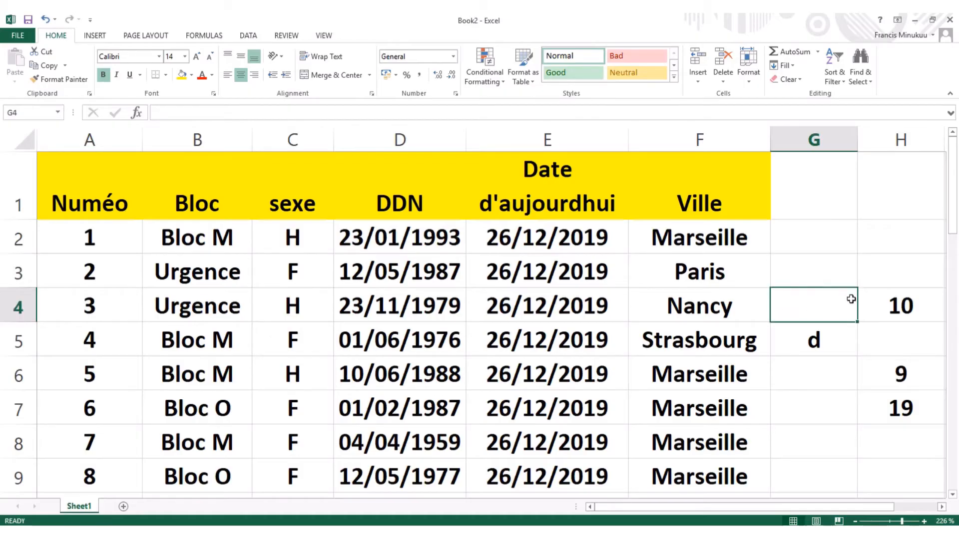
Step: Clear the contents of cells H4 to H7 and of cell G5 beside the table
{"action": "left_click_drag", "start_coordinate": [889, 305], "coordinate": [896, 400]}
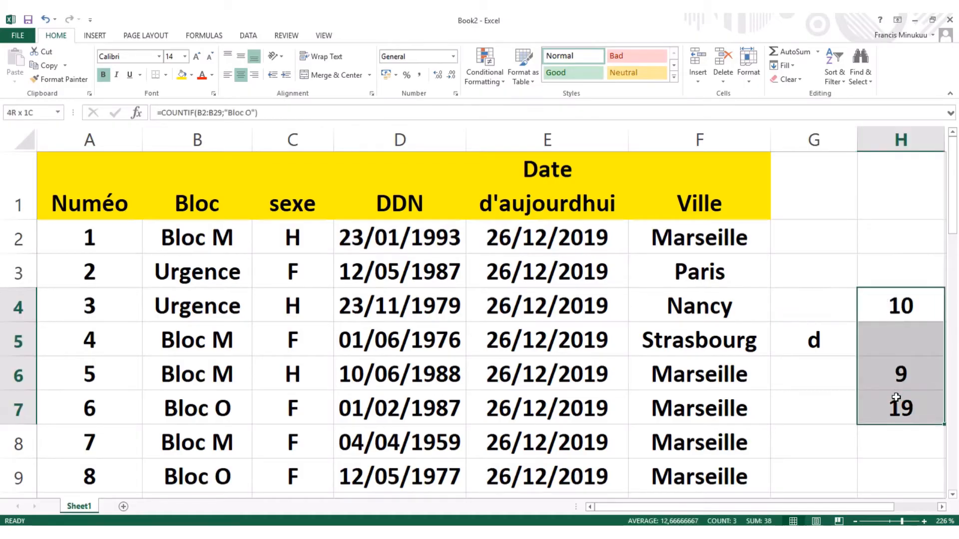
{"action": "key", "text": "Delete"}
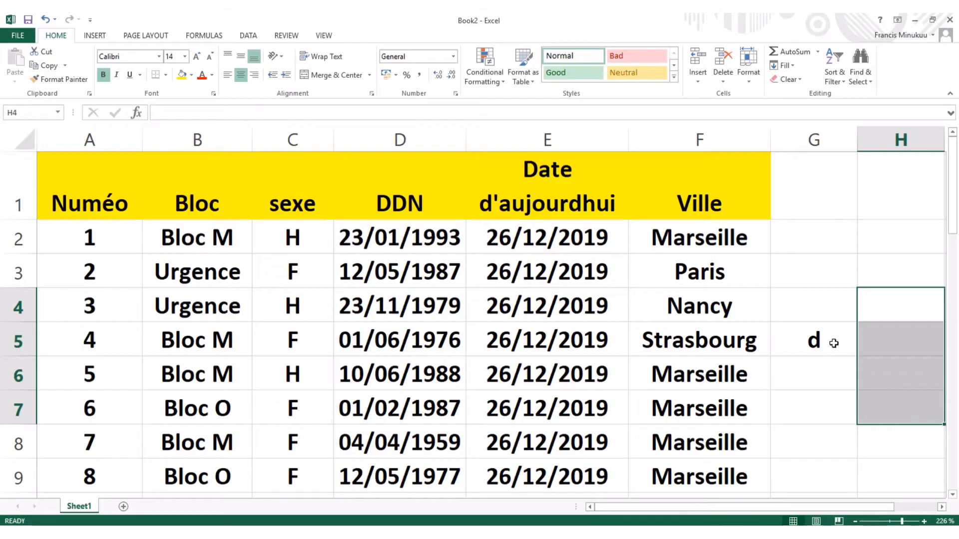
{"action": "left_click", "coordinate": [834, 344]}
{"action": "key", "text": "Delete"}
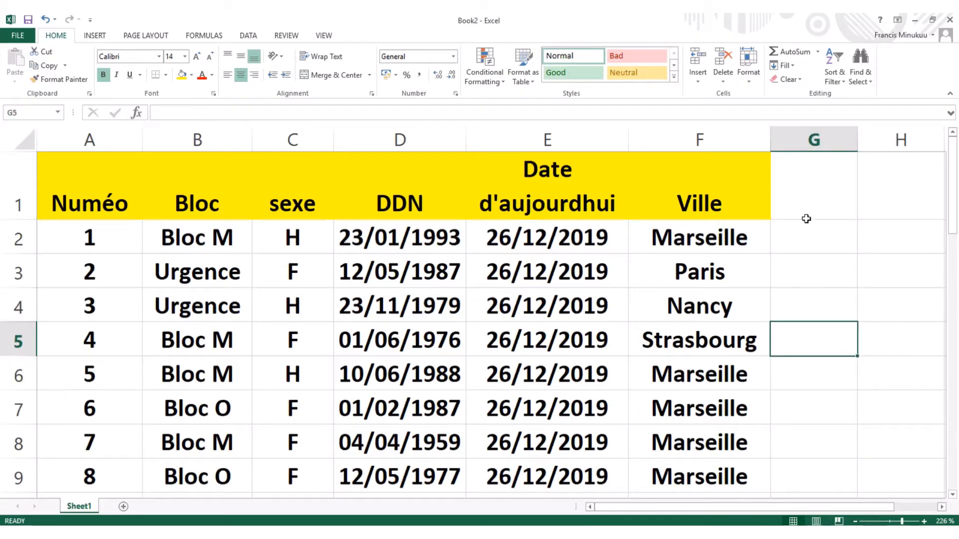
Step: Insert a new column before the Ville column and give it the header Age in F1
{"action": "left_click", "coordinate": [647, 146]}
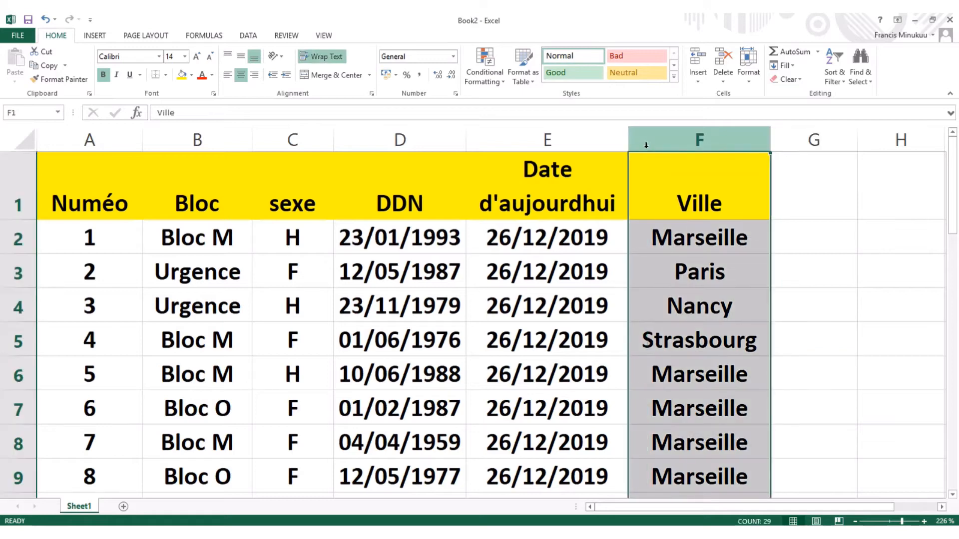
{"action": "right_click", "coordinate": [646, 145]}
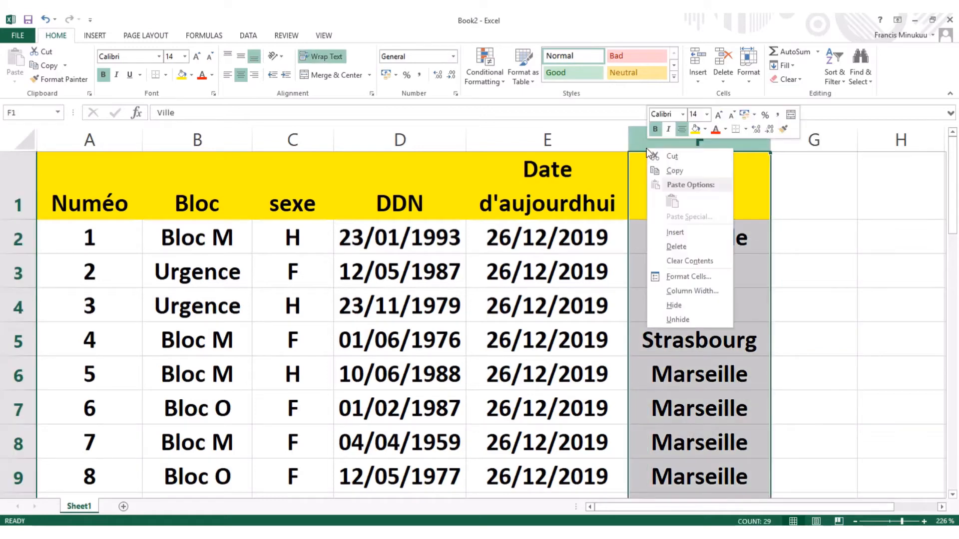
{"action": "left_click", "coordinate": [676, 232]}
{"action": "left_click", "coordinate": [691, 201]}
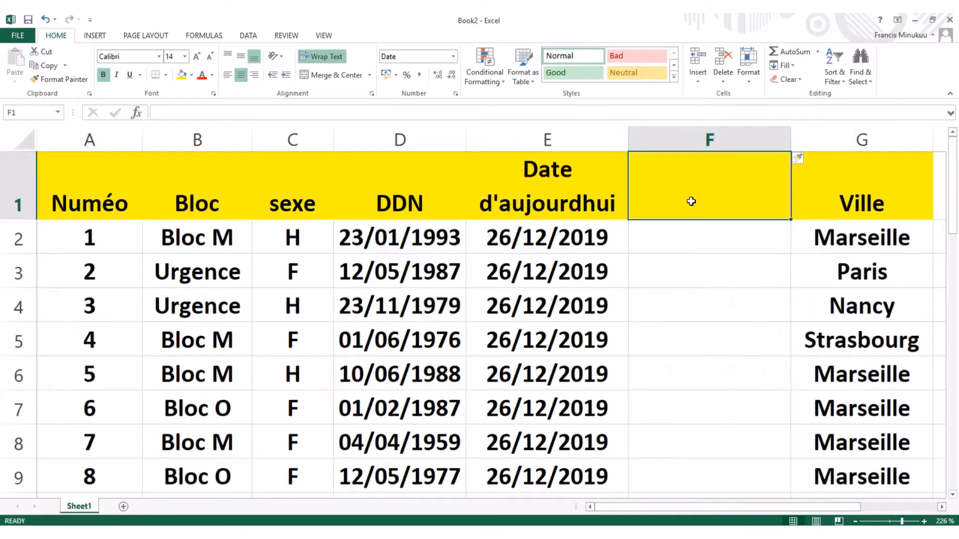
{"action": "type", "text": "Age"}
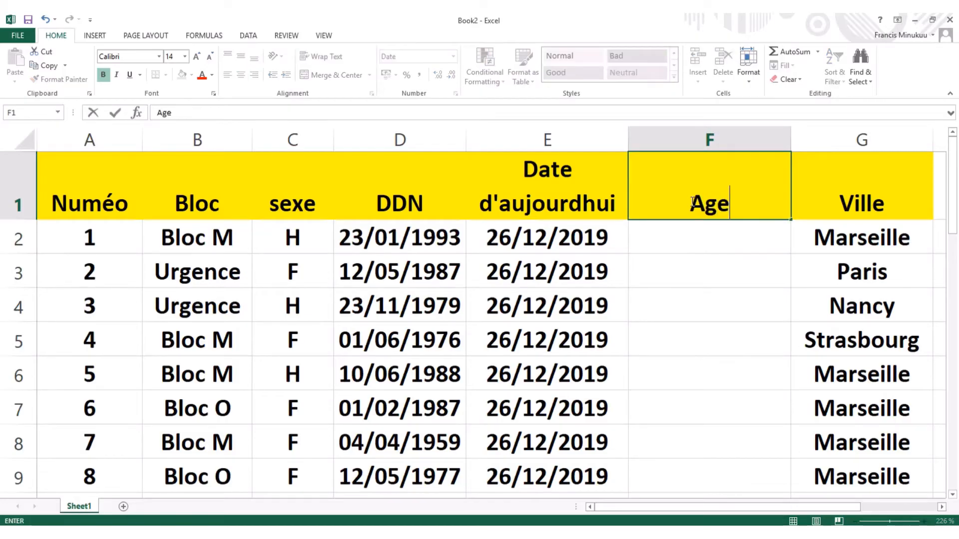
Step: Enter the formula =(E2-D2)/365,25 in F2 to calculate the first person's age
{"action": "left_click", "coordinate": [722, 238]}
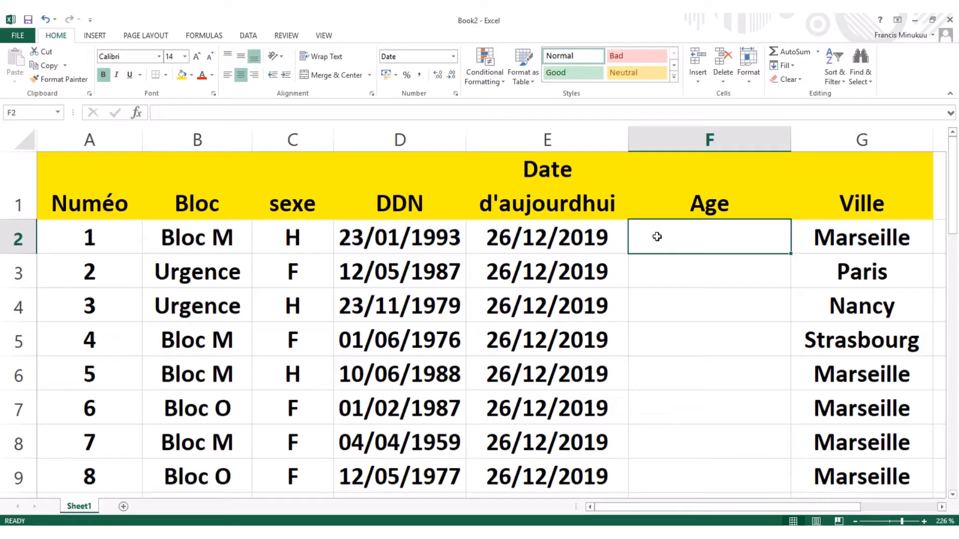
{"action": "type", "text": "="}
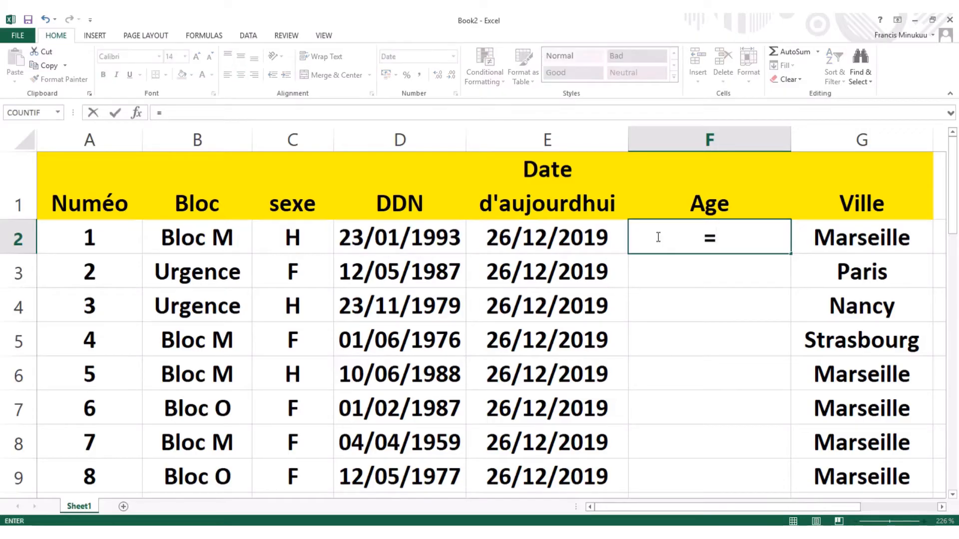
{"action": "type", "text": "("}
{"action": "left_click", "coordinate": [576, 238]}
{"action": "type", "text": "-"}
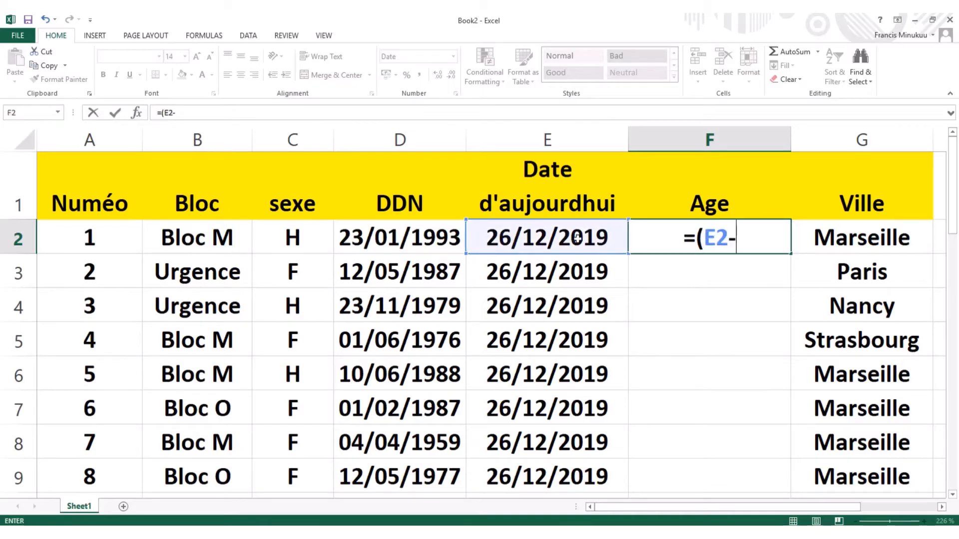
{"action": "left_click", "coordinate": [401, 234]}
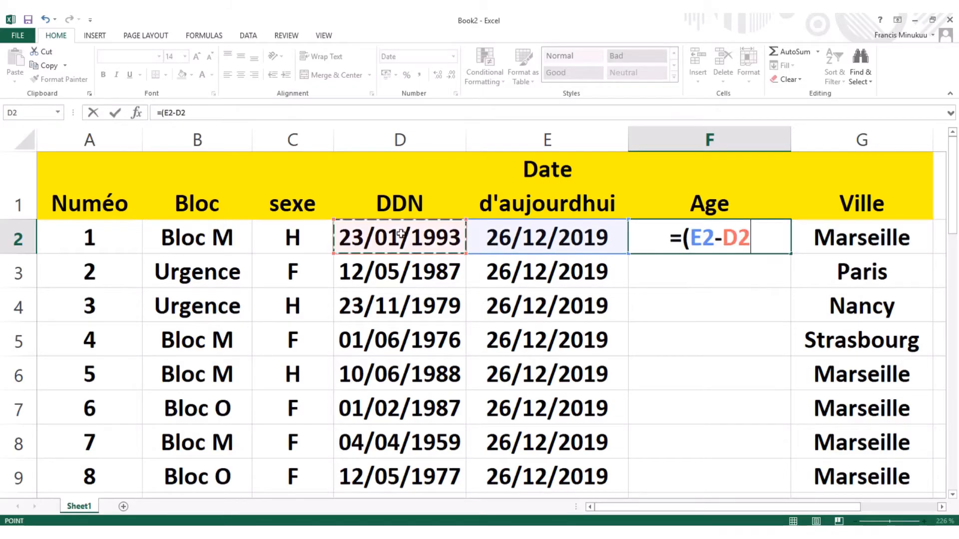
{"action": "type", "text": ")"}
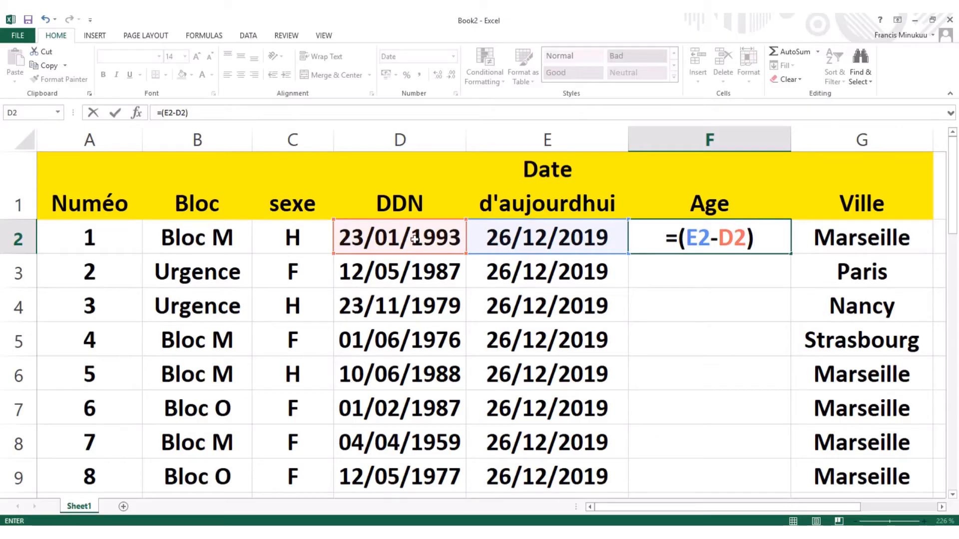
{"action": "type", "text": "/3"}
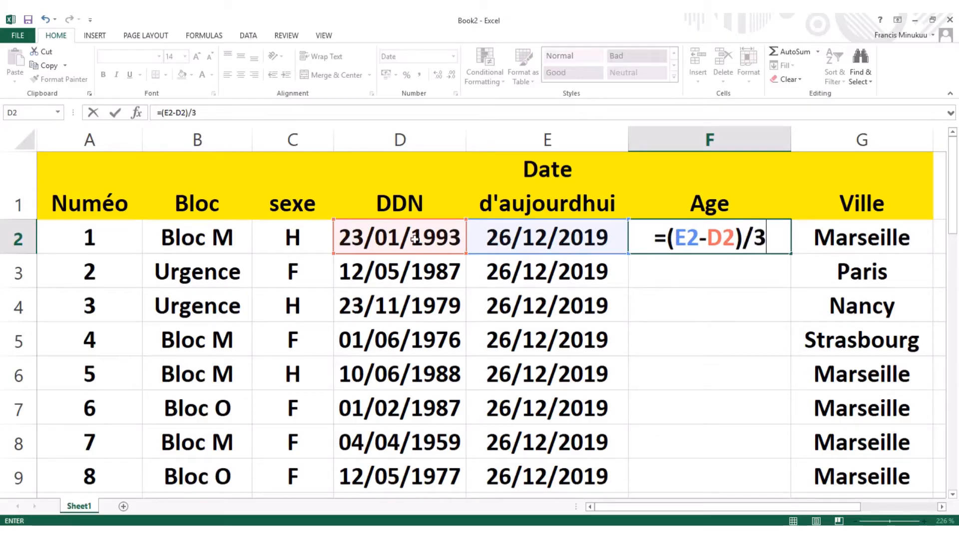
{"action": "type", "text": "65,25"}
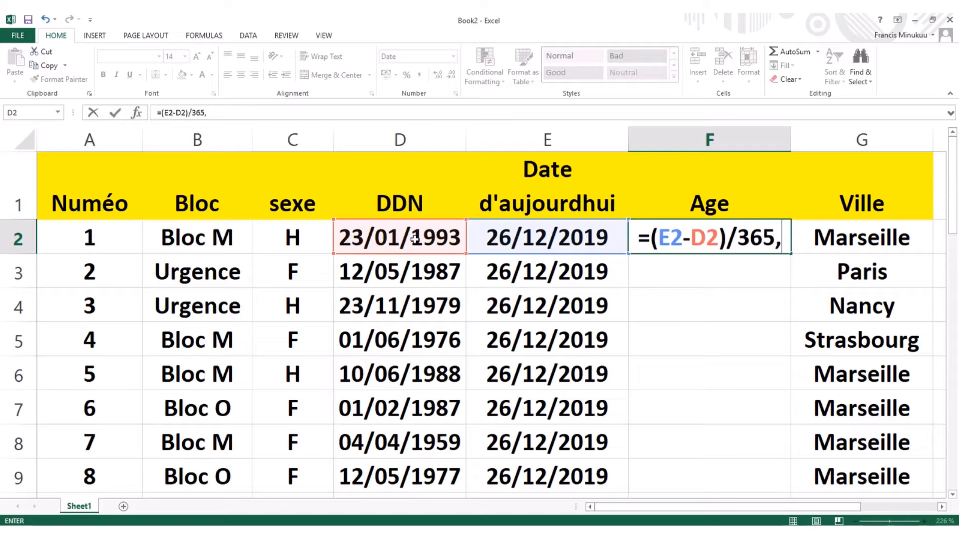
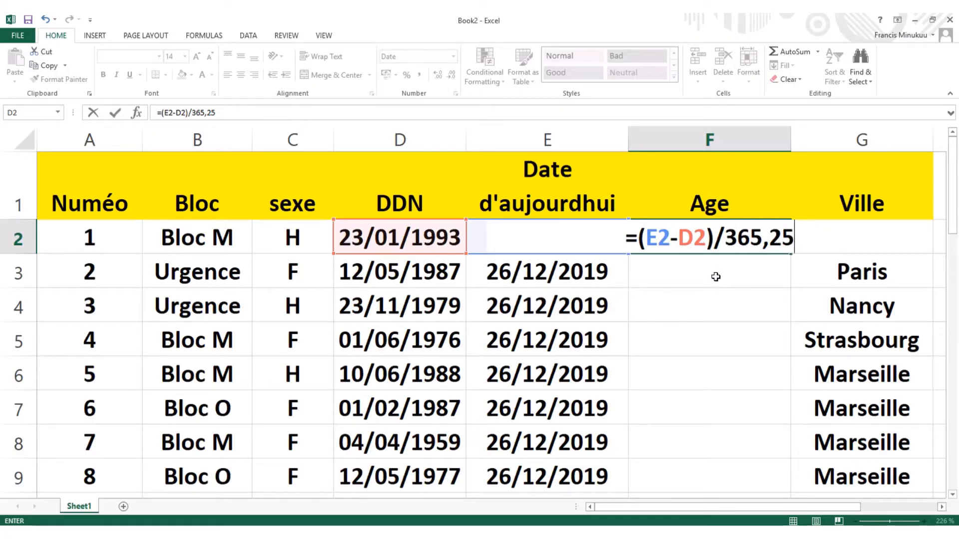
{"action": "key", "text": "Return"}
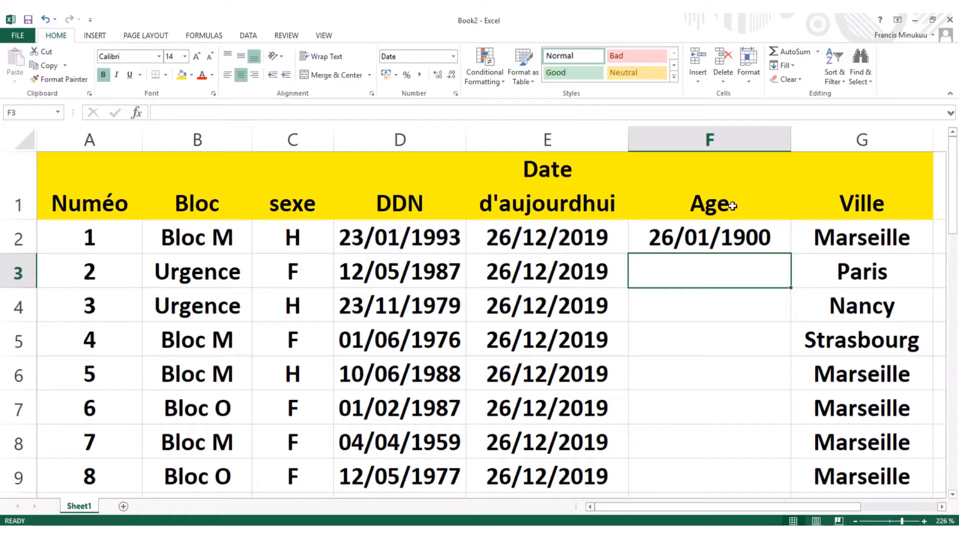
Step: Format the whole Age column as Number with 0 decimal places
{"action": "left_click", "coordinate": [727, 238]}
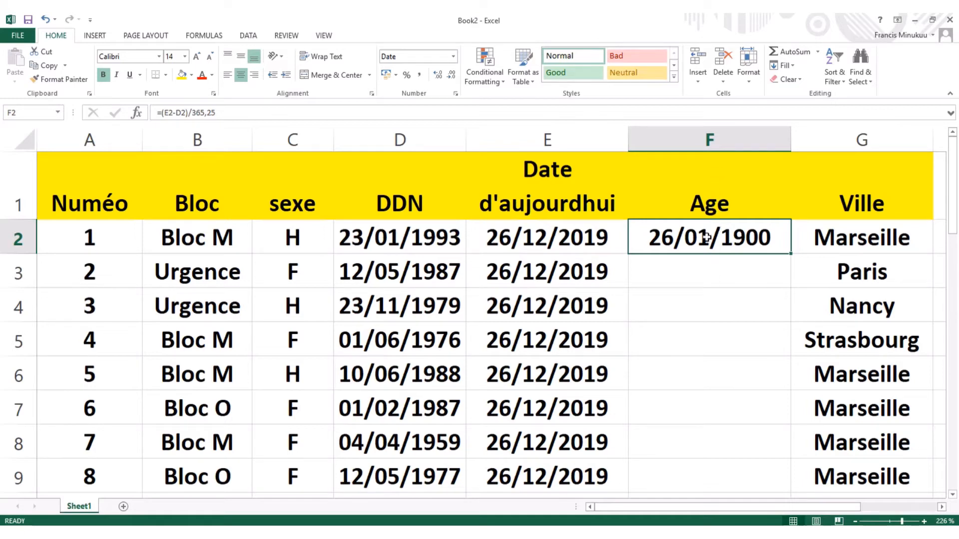
{"action": "left_click", "coordinate": [713, 135]}
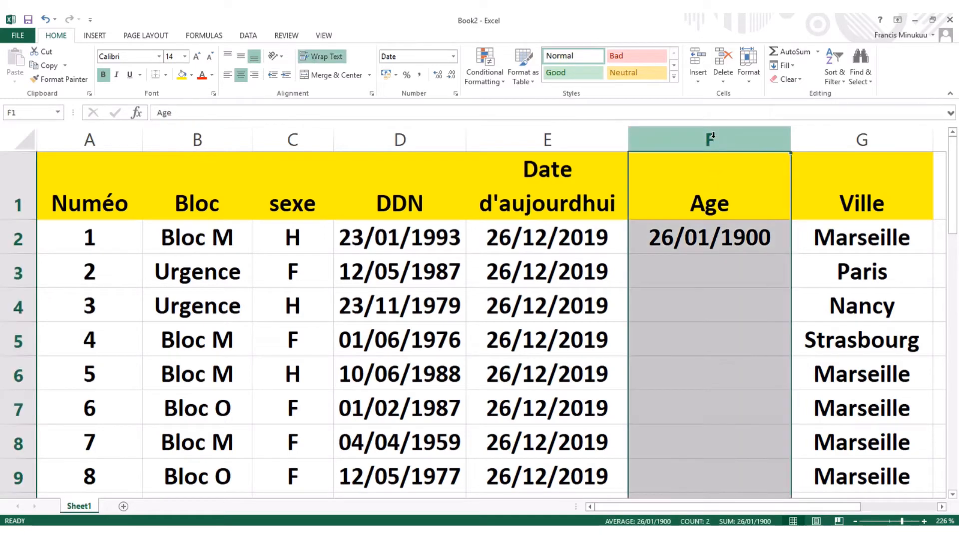
{"action": "right_click", "coordinate": [712, 135]}
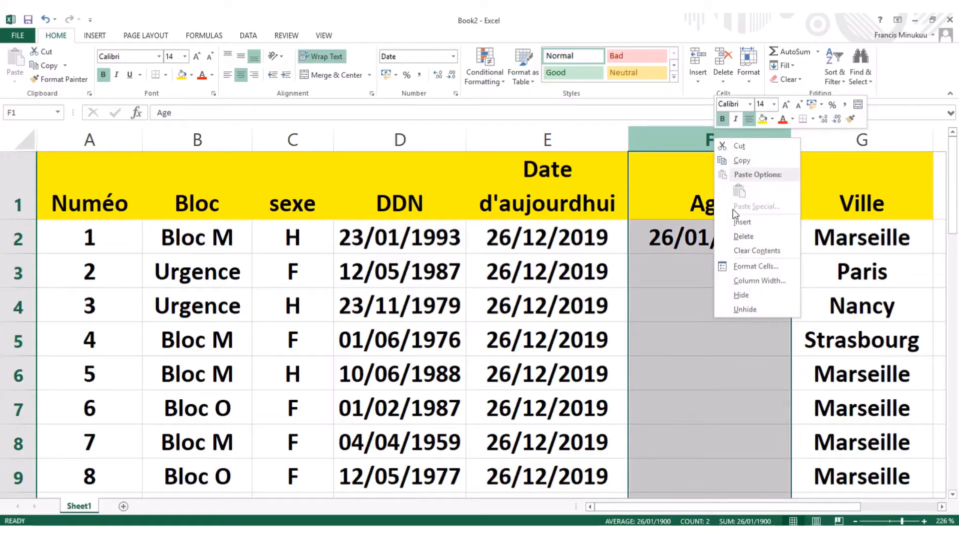
{"action": "left_click", "coordinate": [748, 265]}
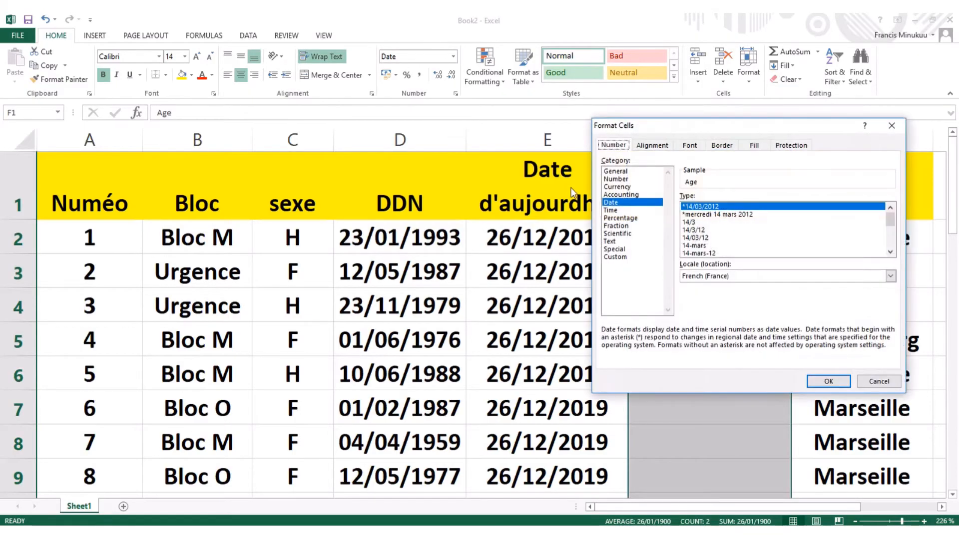
{"action": "left_click", "coordinate": [620, 179]}
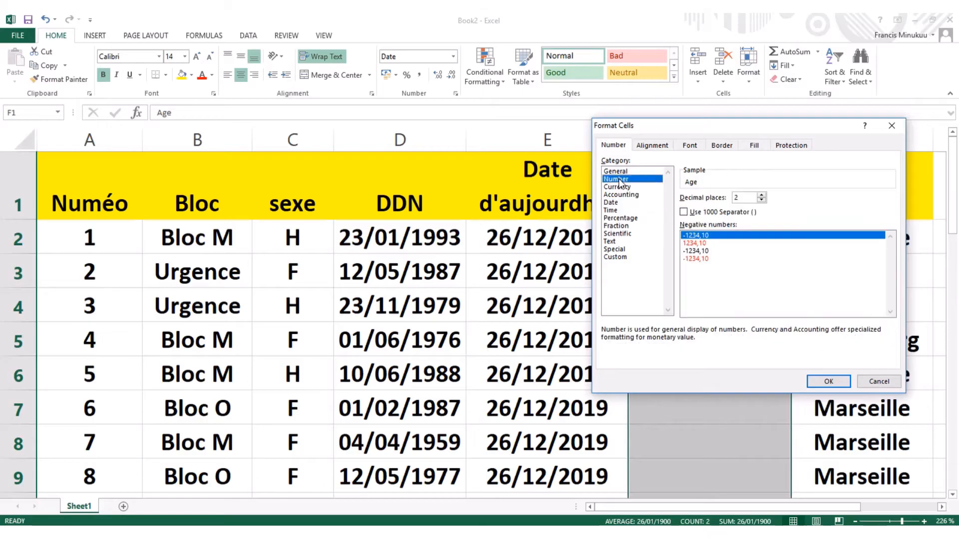
{"action": "left_click", "coordinate": [762, 200]}
{"action": "left_click", "coordinate": [761, 200]}
{"action": "left_click", "coordinate": [827, 381]}
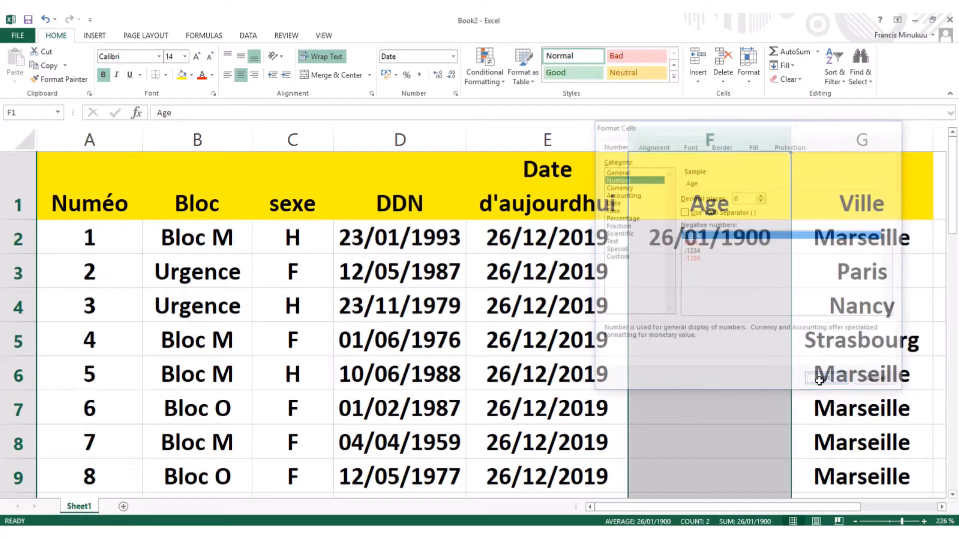
Step: Review the age formula in cell F2 and leave it as it is
{"action": "left_click", "coordinate": [738, 238]}
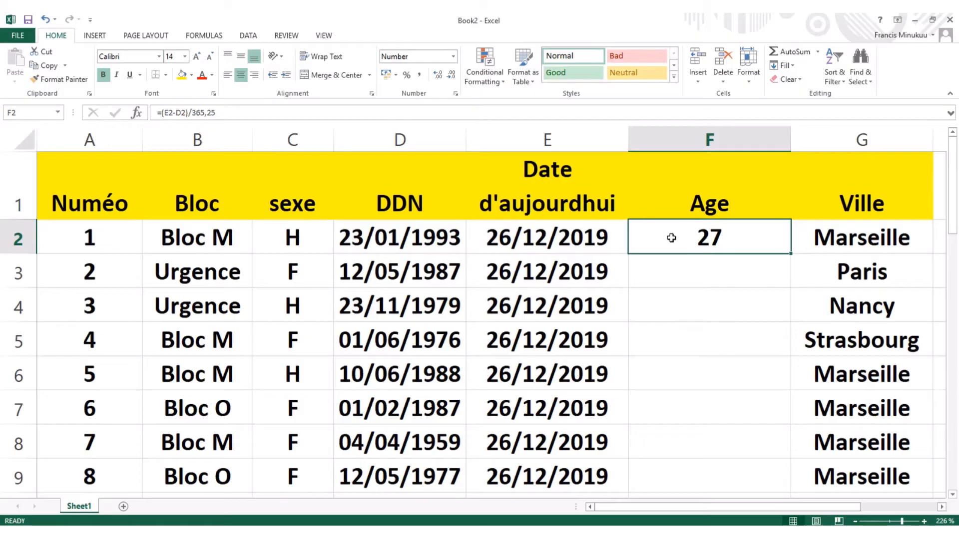
{"action": "left_click_drag", "start_coordinate": [215, 113], "coordinate": [166, 114]}
{"action": "double_click", "coordinate": [727, 248]}
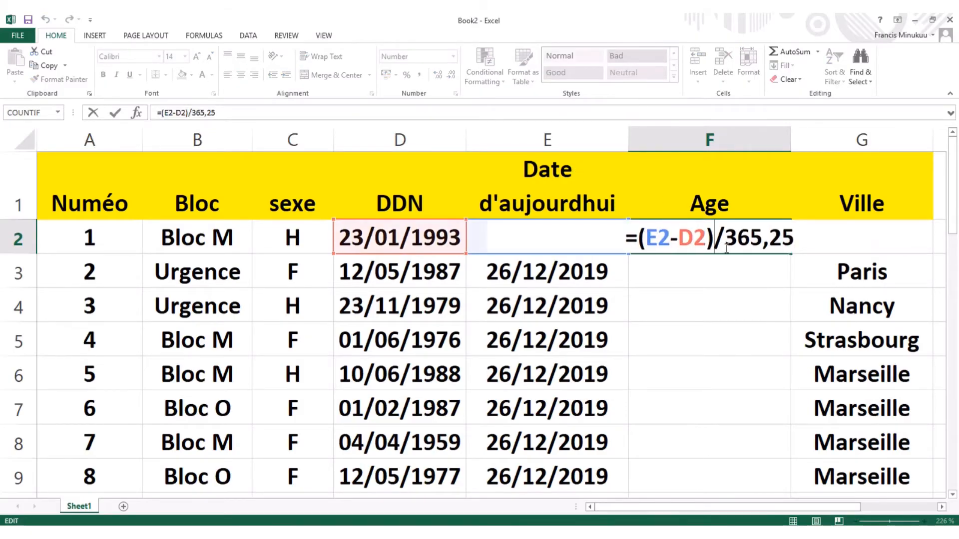
{"action": "key", "text": "Return"}
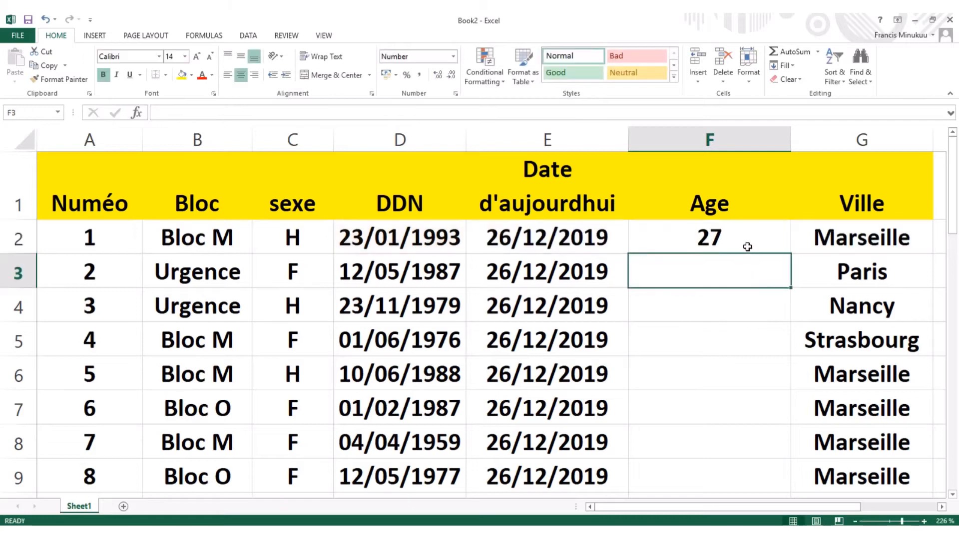
Step: Fill the age formula from F2 down the Age column to row 29
{"action": "left_click", "coordinate": [748, 247]}
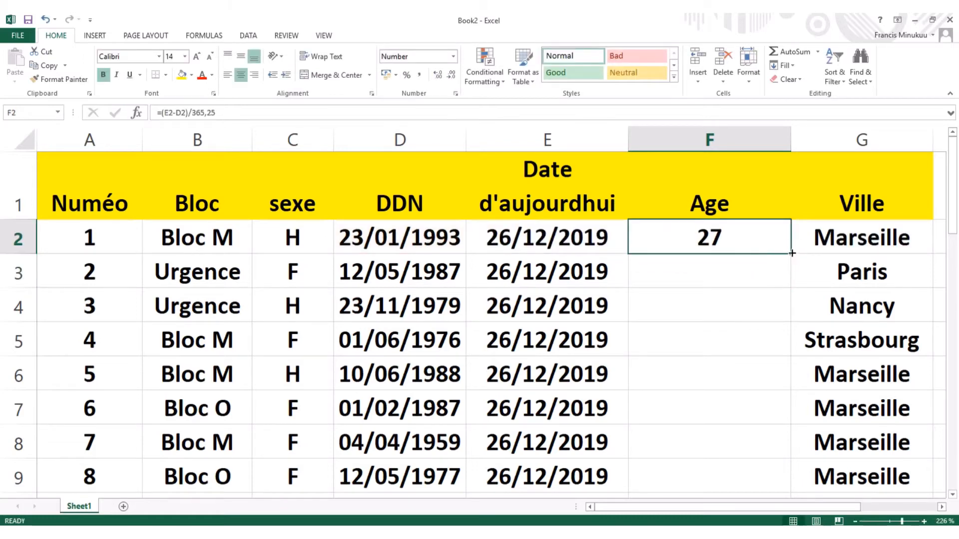
{"action": "left_click_drag", "start_coordinate": [792, 256], "coordinate": [745, 379]}
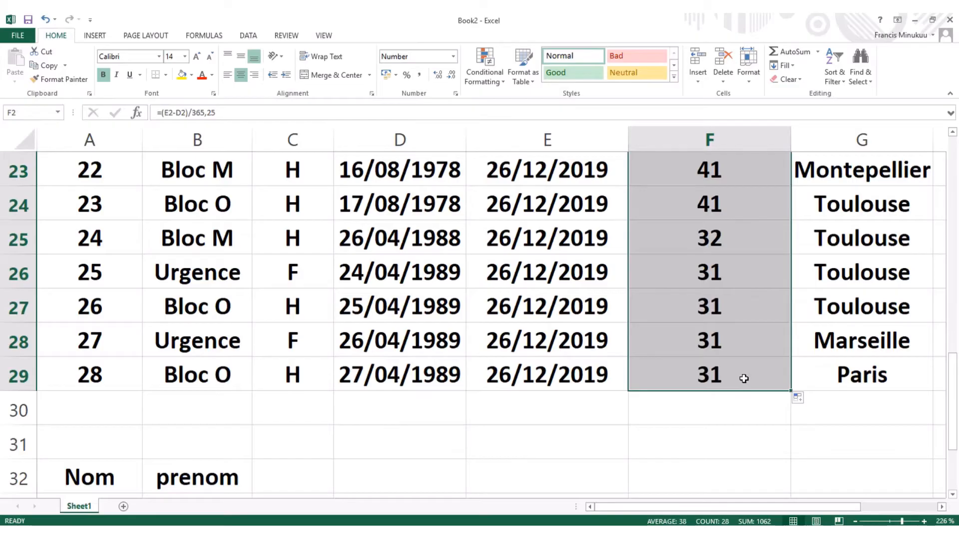
{"action": "scroll", "coordinate": [675, 291], "scroll_direction": "up", "scroll_amount": 8}
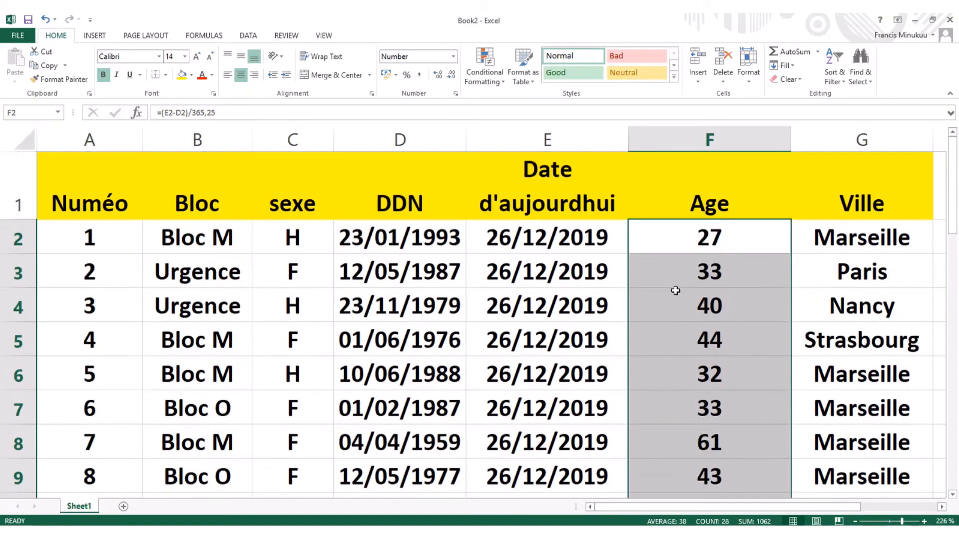
Step: Examine the calculated ages down the Age column, from the first record to the last
{"action": "left_click", "coordinate": [724, 294]}
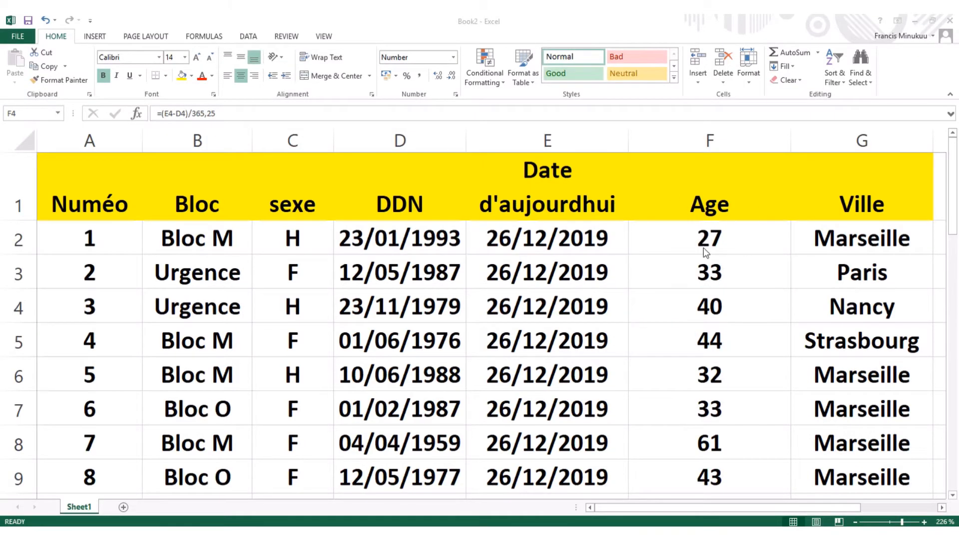
{"action": "left_click", "coordinate": [716, 268]}
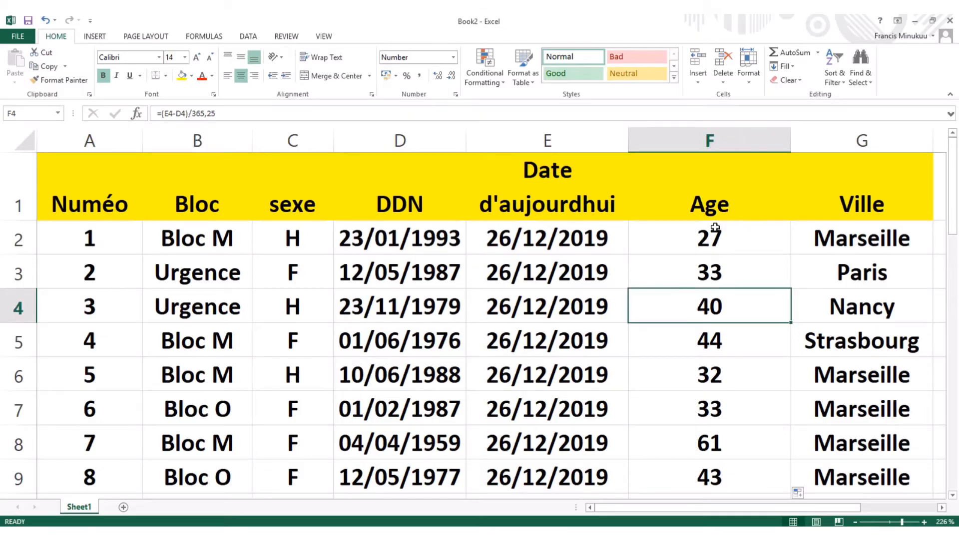
{"action": "left_click", "coordinate": [713, 249]}
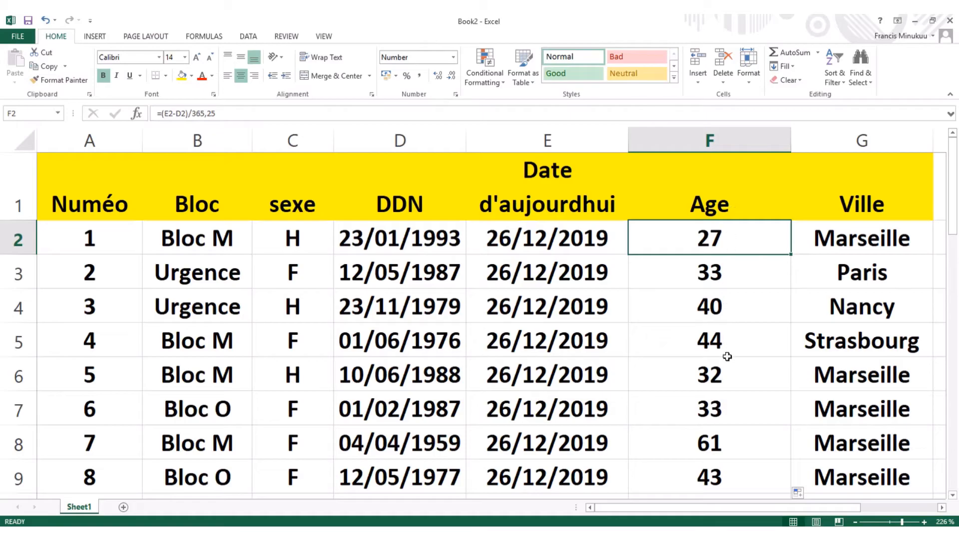
{"action": "scroll", "coordinate": [728, 371], "scroll_direction": "down", "scroll_amount": 2}
{"action": "scroll", "coordinate": [728, 371], "scroll_direction": "up", "scroll_amount": 2}
{"action": "scroll", "coordinate": [711, 354], "scroll_direction": "down", "scroll_amount": 1}
{"action": "scroll", "coordinate": [713, 347], "scroll_direction": "up", "scroll_amount": 1}
{"action": "scroll", "coordinate": [711, 336], "scroll_direction": "down", "scroll_amount": 5}
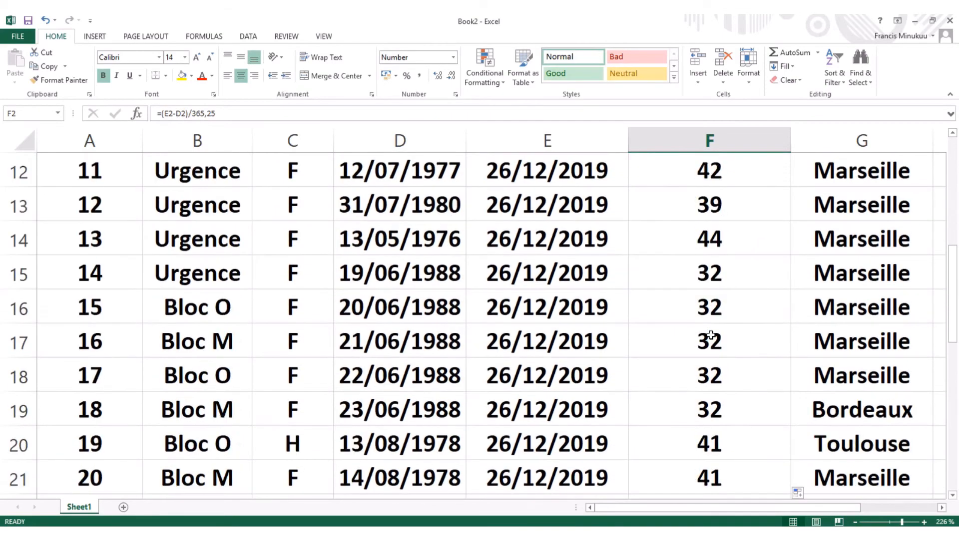
{"action": "scroll", "coordinate": [711, 336], "scroll_direction": "down", "scroll_amount": 1}
{"action": "scroll", "coordinate": [711, 336], "scroll_direction": "up", "scroll_amount": 3}
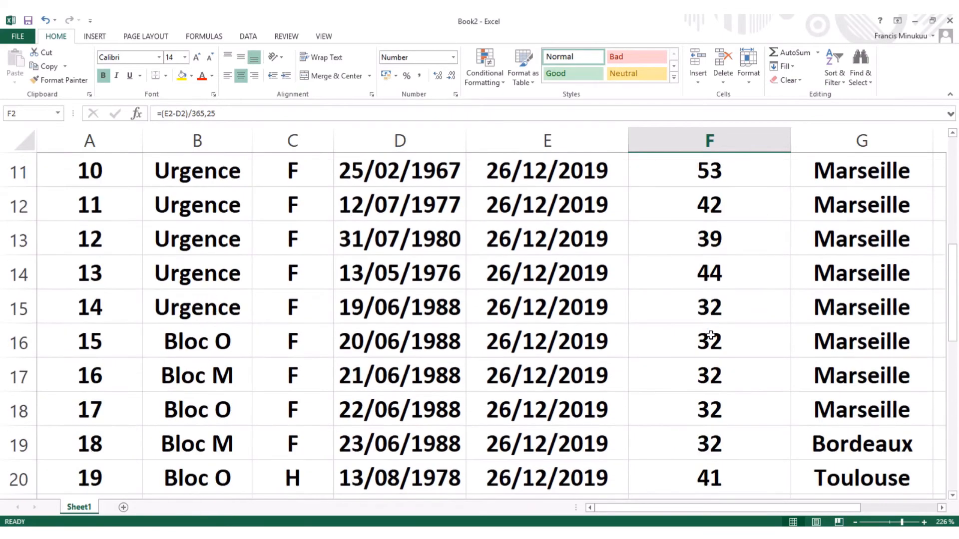
{"action": "scroll", "coordinate": [711, 336], "scroll_direction": "down", "scroll_amount": 2}
{"action": "scroll", "coordinate": [711, 335], "scroll_direction": "down", "scroll_amount": 5}
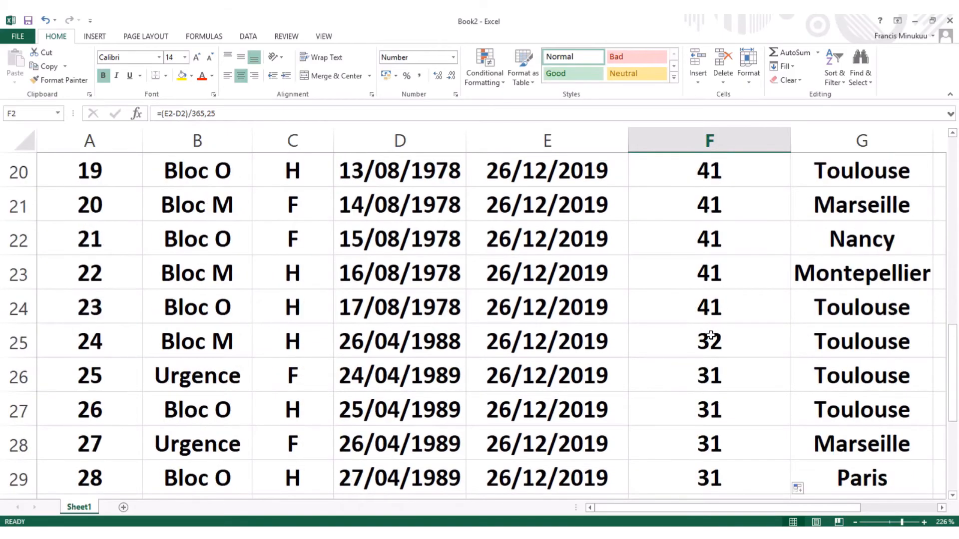
{"action": "scroll", "coordinate": [711, 335], "scroll_direction": "up", "scroll_amount": 1}
{"action": "scroll", "coordinate": [711, 335], "scroll_direction": "up", "scroll_amount": 7}
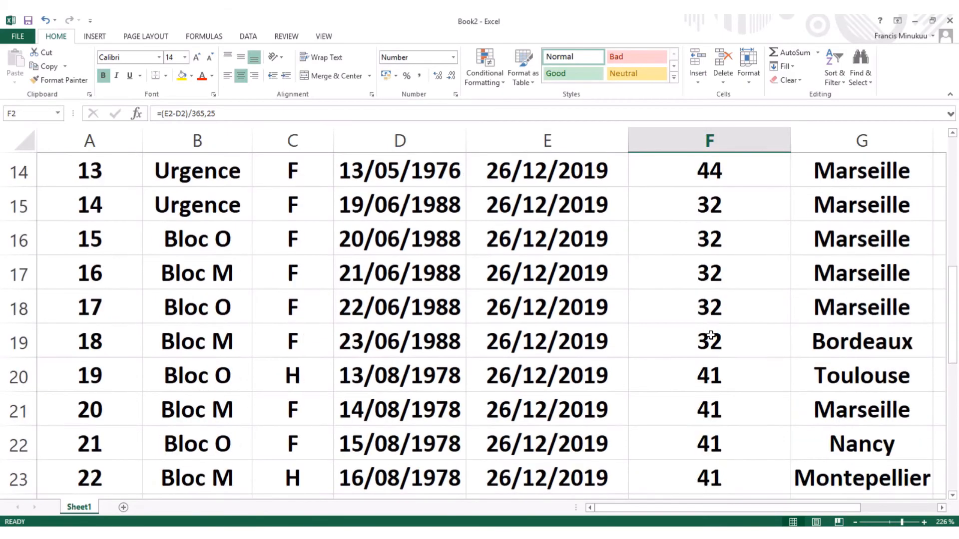
Step: Compare the calculated ages with the birth dates and today's date throughout the table rows
{"action": "scroll", "coordinate": [711, 335], "scroll_direction": "down", "scroll_amount": 3}
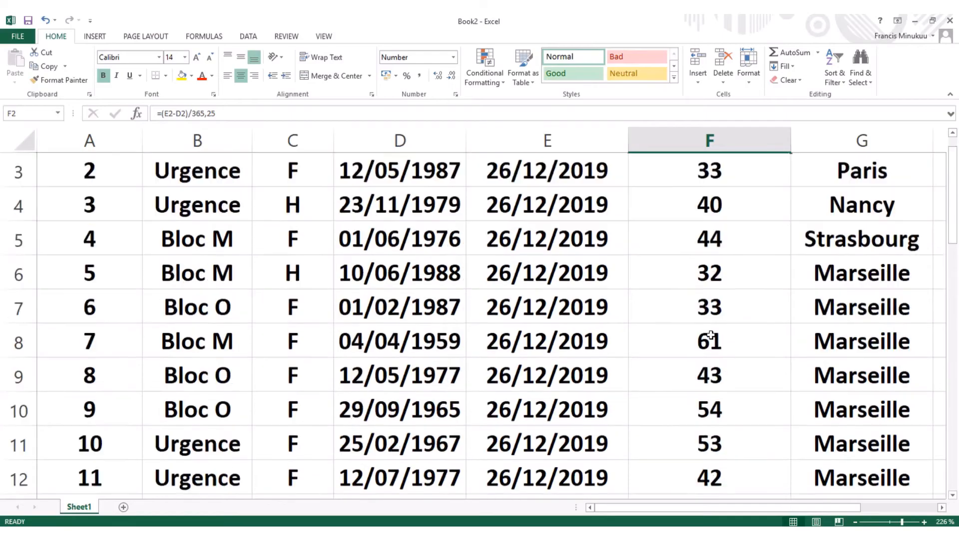
{"action": "scroll", "coordinate": [711, 336], "scroll_direction": "up", "scroll_amount": 2}
{"action": "scroll", "coordinate": [711, 336], "scroll_direction": "down", "scroll_amount": 2}
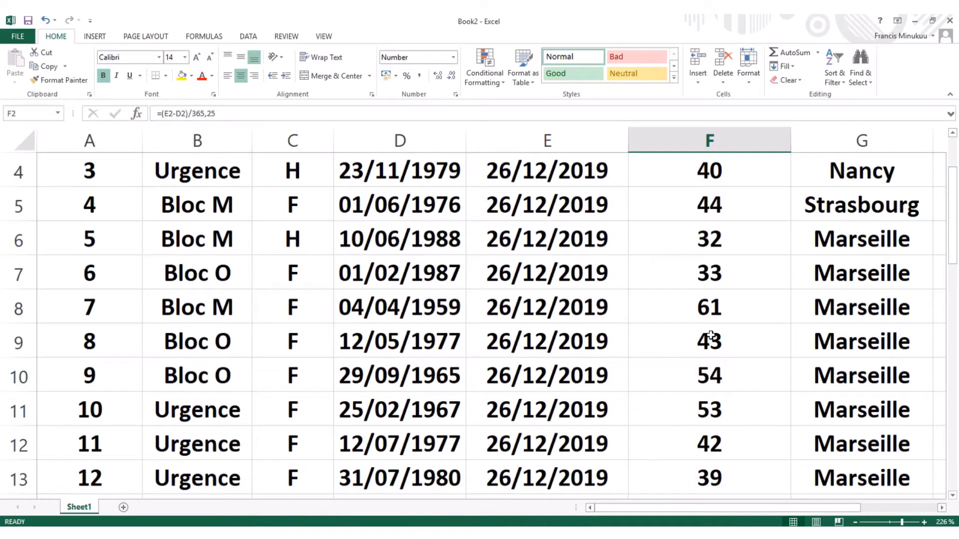
{"action": "scroll", "coordinate": [711, 335], "scroll_direction": "down", "scroll_amount": 3}
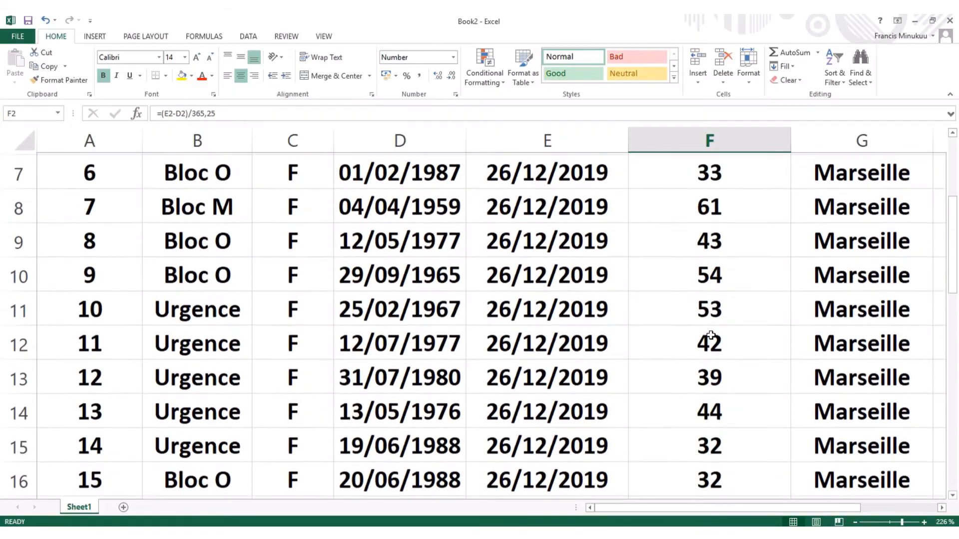
{"action": "scroll", "coordinate": [712, 335], "scroll_direction": "down", "scroll_amount": 2}
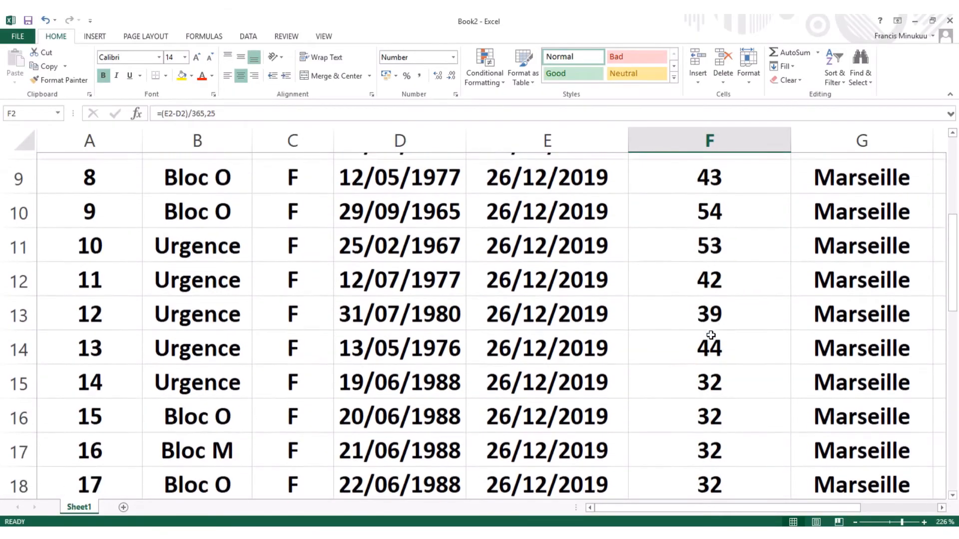
{"action": "scroll", "coordinate": [711, 336], "scroll_direction": "up", "scroll_amount": 8}
{"action": "scroll", "coordinate": [711, 335], "scroll_direction": "down", "scroll_amount": 10}
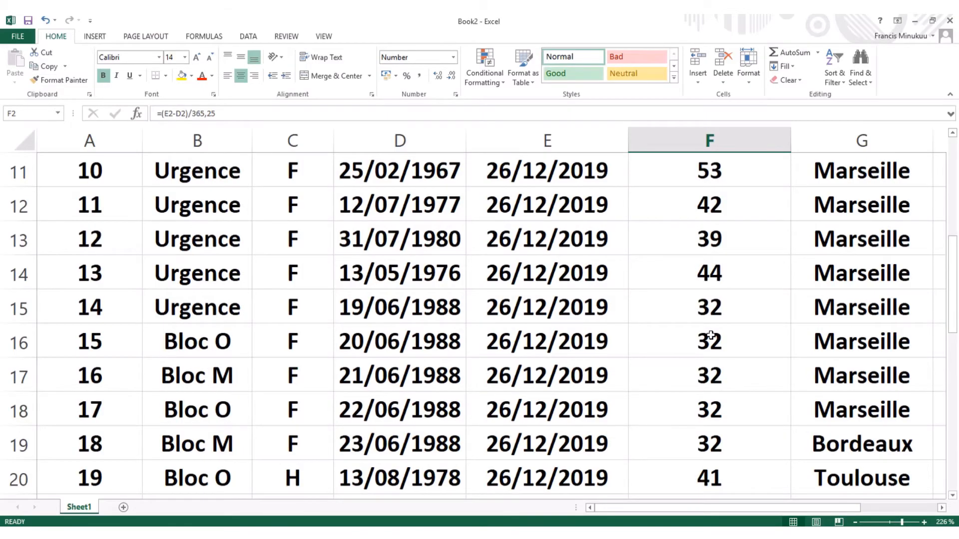
{"action": "scroll", "coordinate": [711, 336], "scroll_direction": "down", "scroll_amount": 3}
{"action": "scroll", "coordinate": [712, 336], "scroll_direction": "up", "scroll_amount": 4}
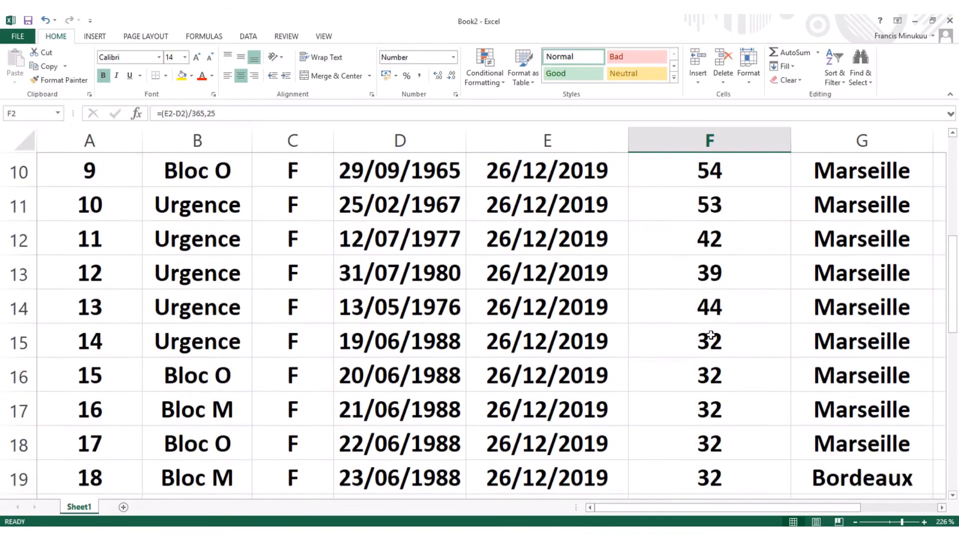
{"action": "scroll", "coordinate": [712, 336], "scroll_direction": "up", "scroll_amount": 9}
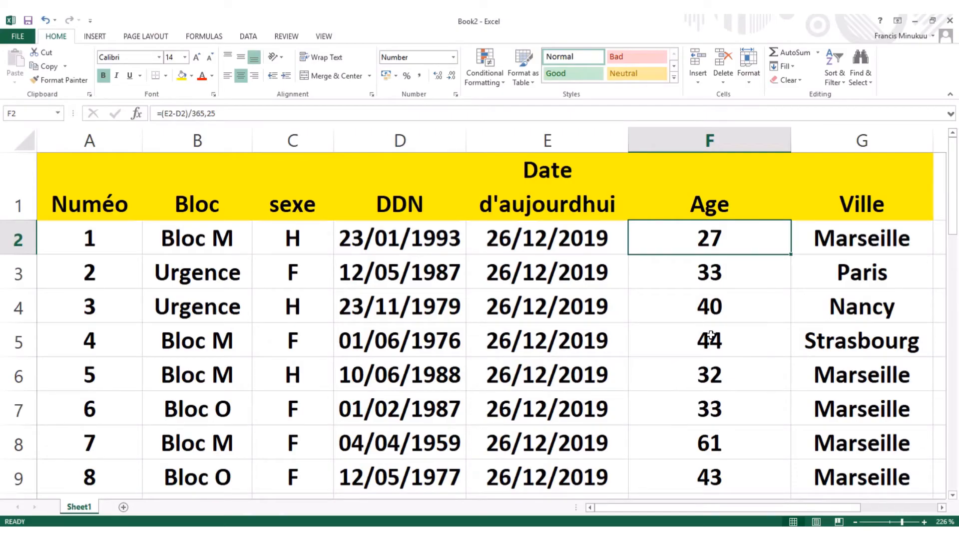
{"action": "scroll", "coordinate": [691, 321], "scroll_direction": "down", "scroll_amount": 2}
{"action": "scroll", "coordinate": [691, 321], "scroll_direction": "up", "scroll_amount": 2}
Step: Review the whole Age column and the age formulas in cells F3 and F4
{"action": "left_click", "coordinate": [711, 143]}
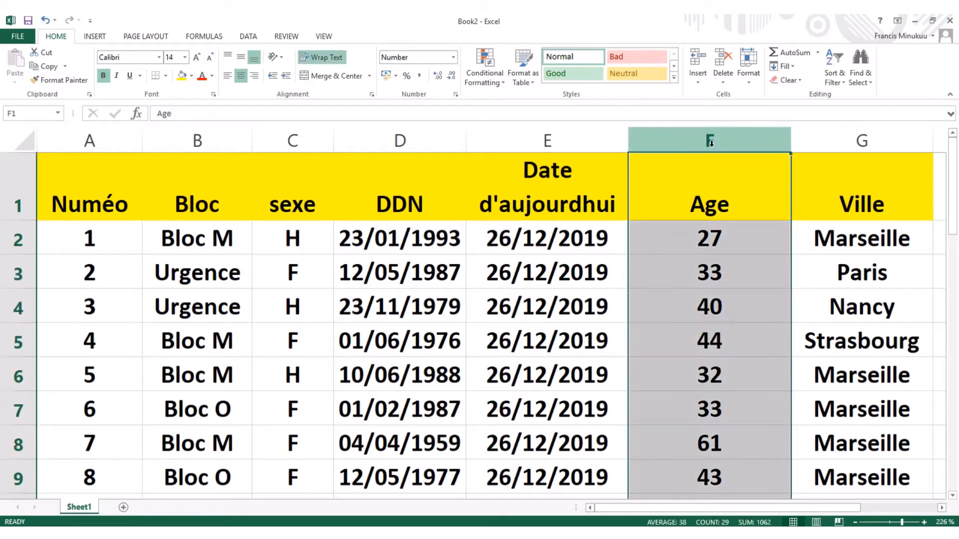
{"action": "left_click", "coordinate": [731, 314]}
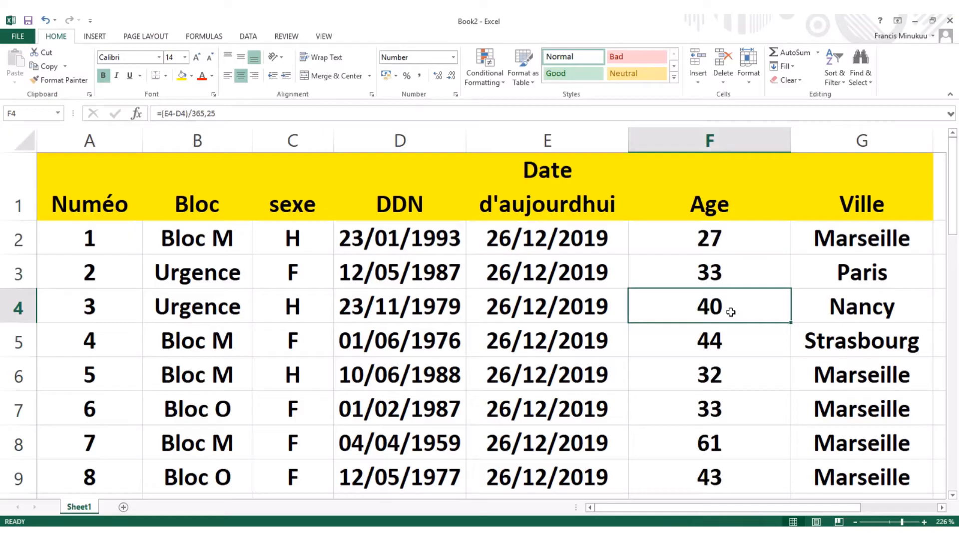
{"action": "left_click", "coordinate": [710, 141]}
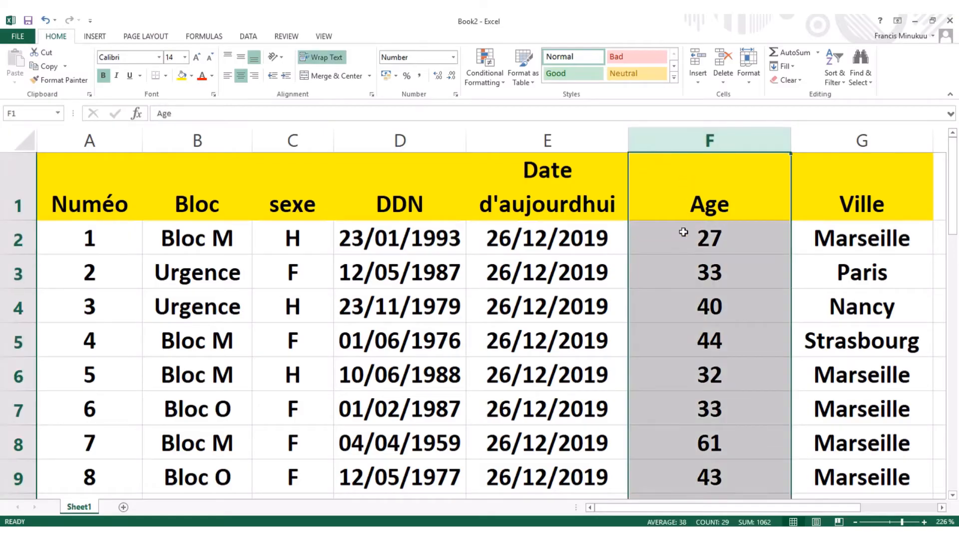
{"action": "left_click", "coordinate": [748, 285]}
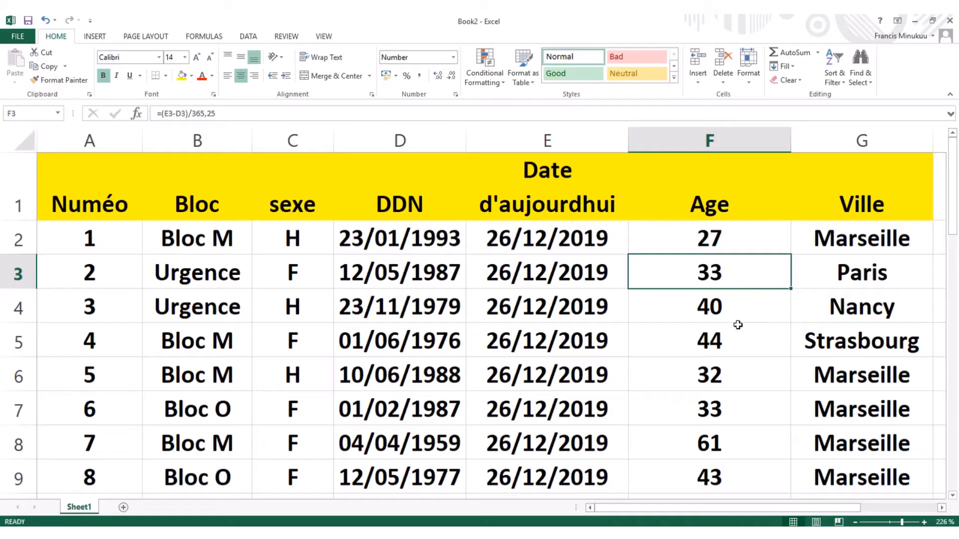
{"action": "scroll", "coordinate": [714, 302], "scroll_direction": "down", "scroll_amount": 2}
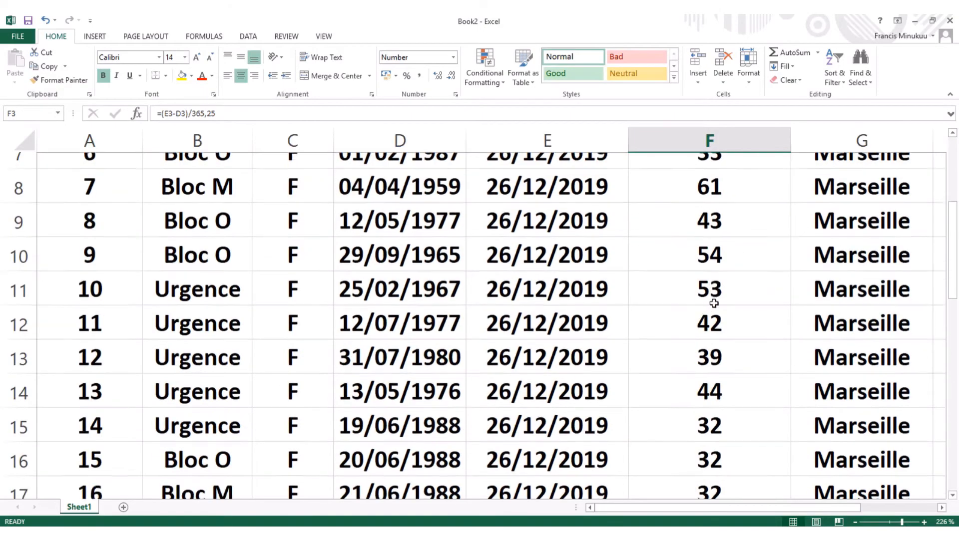
{"action": "scroll", "coordinate": [714, 305], "scroll_direction": "up", "scroll_amount": 2}
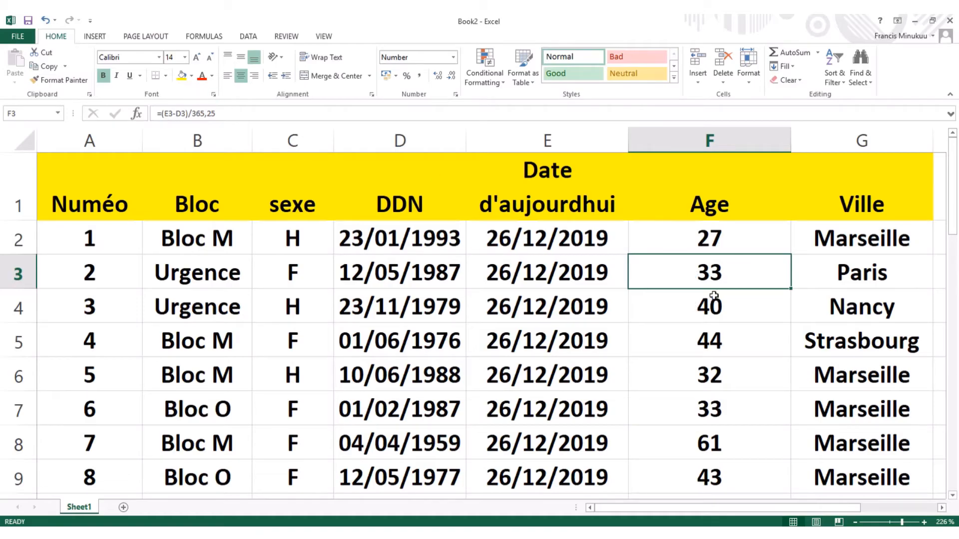
{"action": "left_click", "coordinate": [715, 313]}
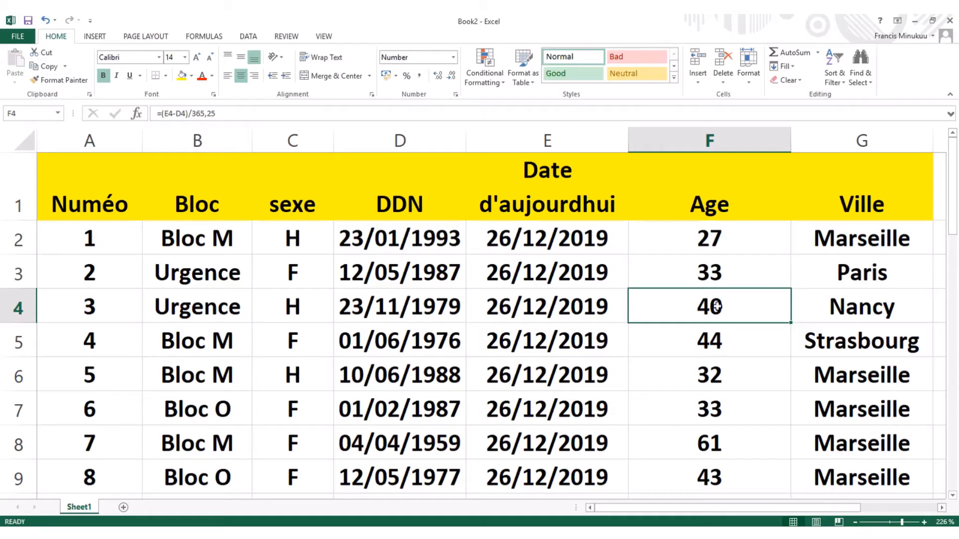
{"action": "left_click", "coordinate": [708, 273]}
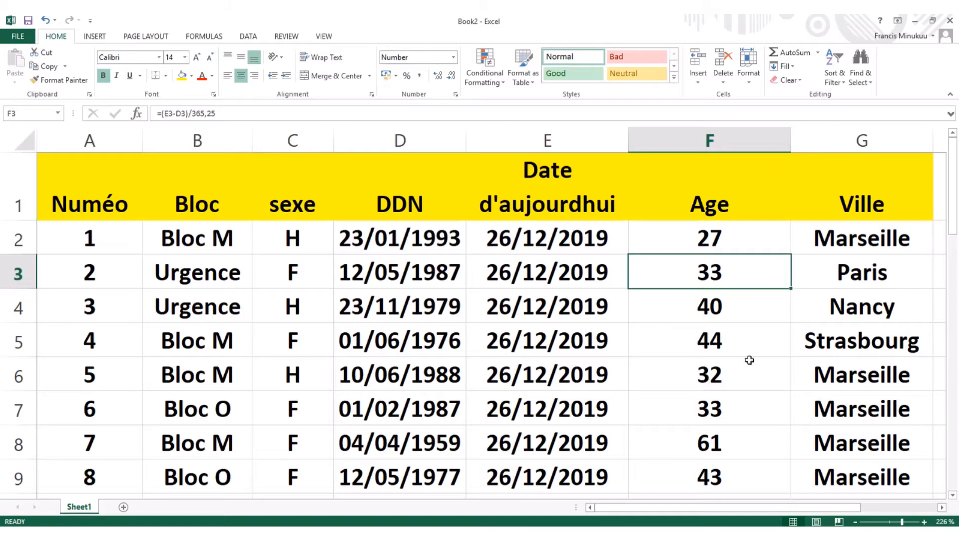
{"action": "scroll", "coordinate": [742, 366], "scroll_direction": "down", "scroll_amount": 3}
{"action": "scroll", "coordinate": [742, 367], "scroll_direction": "up", "scroll_amount": 2}
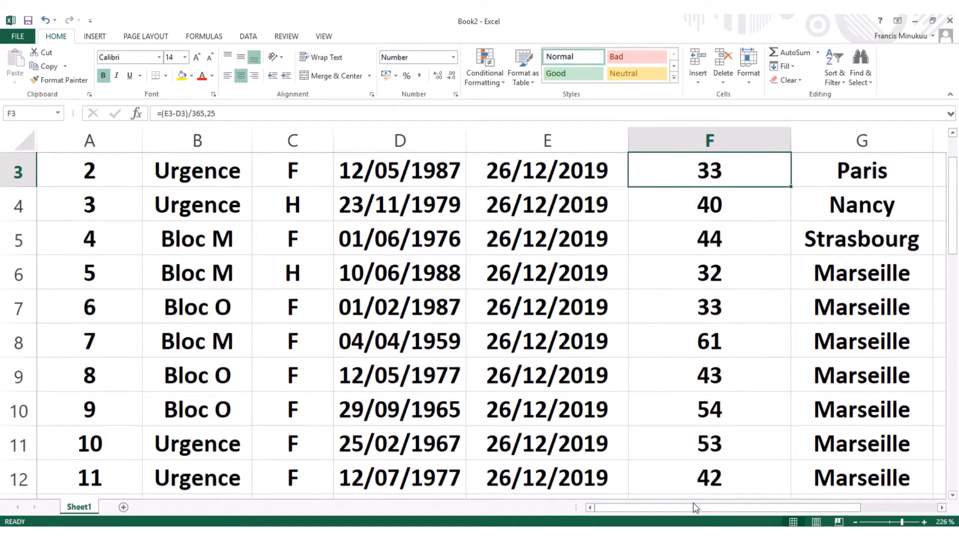
Step: Insert the COUNTIF function into empty cell I4, picking it from the list of all functions
{"action": "left_click_drag", "start_coordinate": [691, 506], "coordinate": [768, 508]}
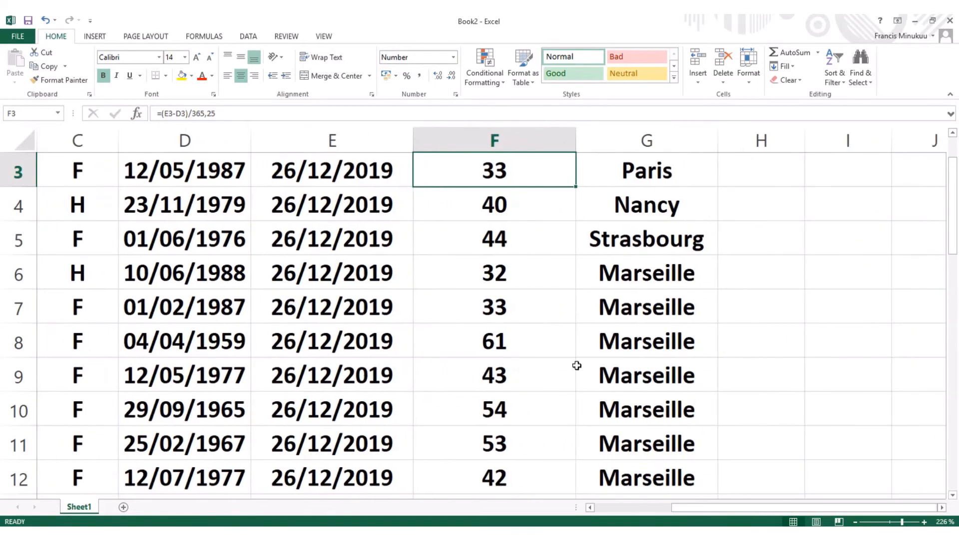
{"action": "scroll", "coordinate": [548, 342], "scroll_direction": "up", "scroll_amount": 1}
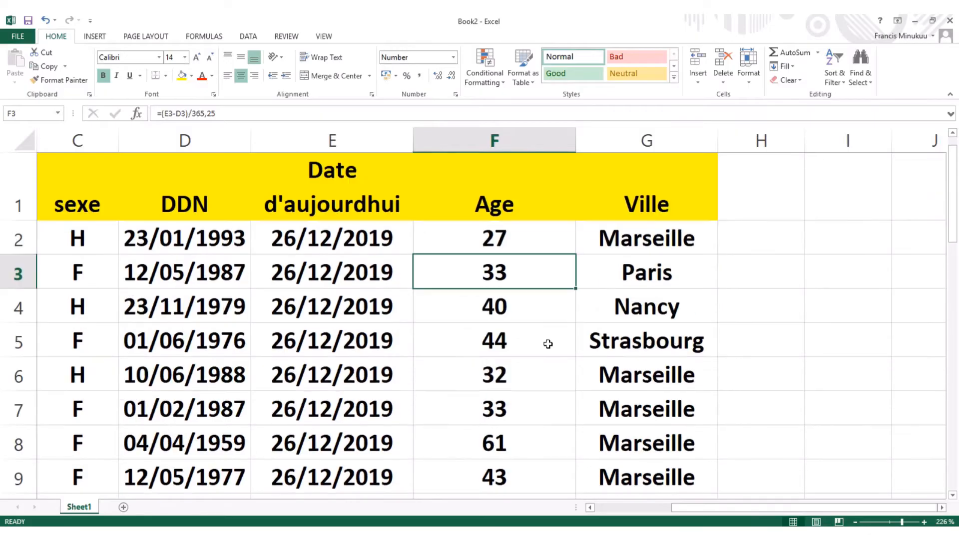
{"action": "left_click", "coordinate": [820, 315]}
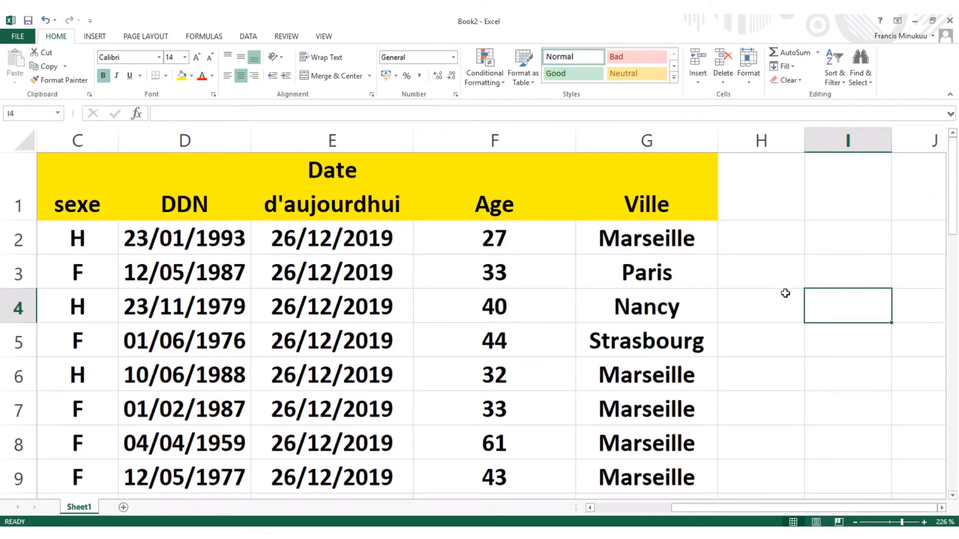
{"action": "left_click", "coordinate": [136, 114]}
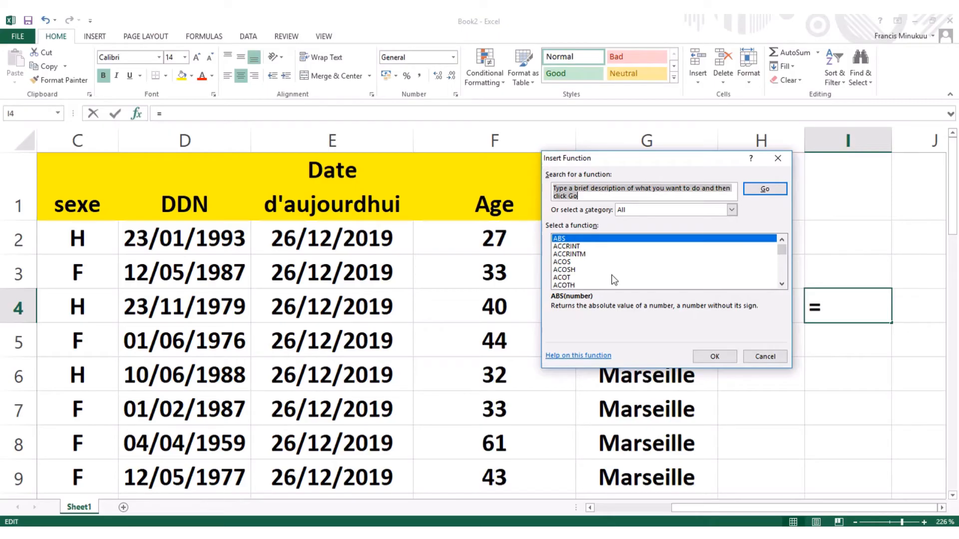
{"action": "left_click", "coordinate": [731, 210]}
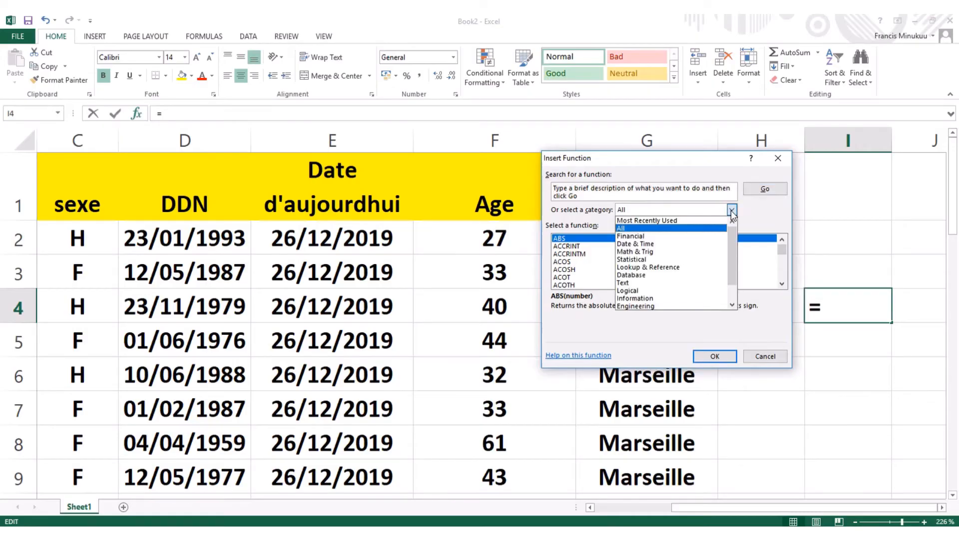
{"action": "left_click", "coordinate": [638, 229]}
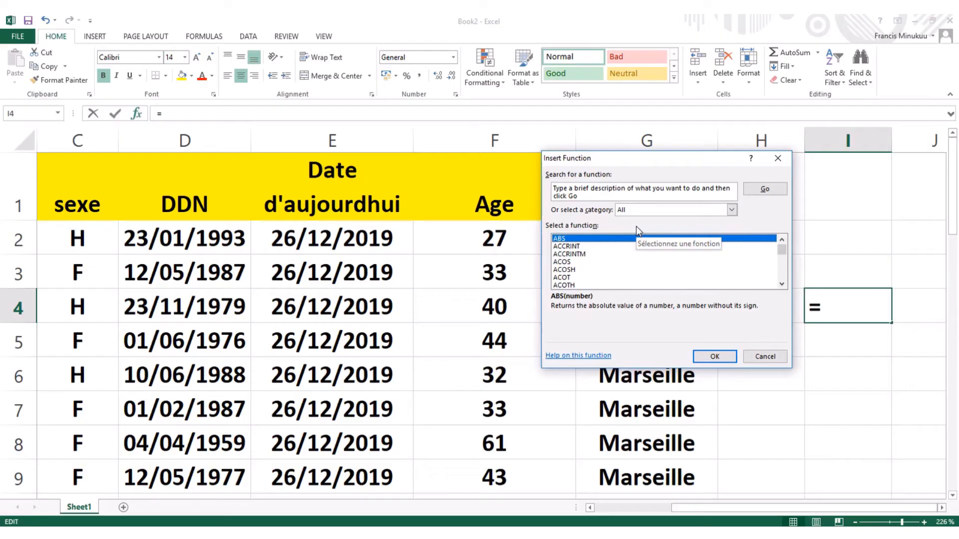
{"action": "key", "text": "c"}
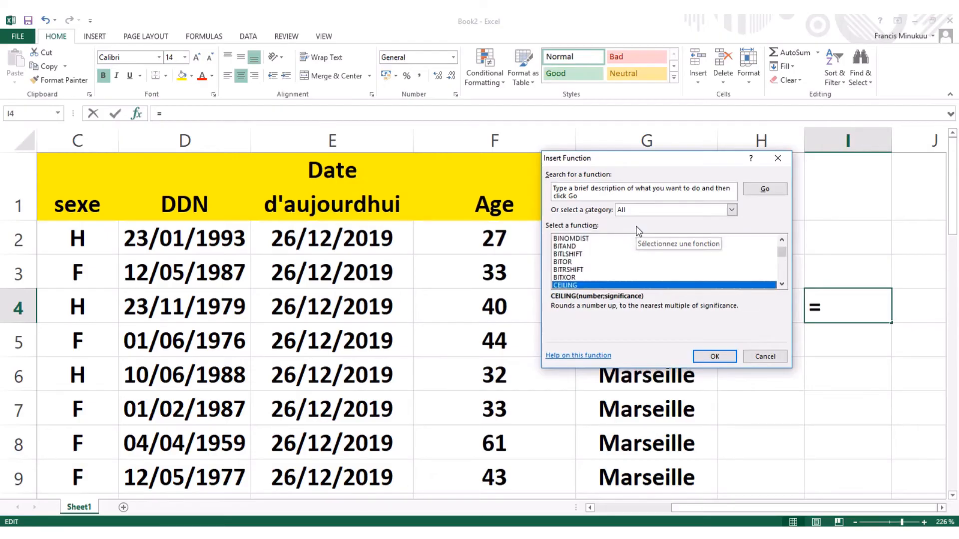
{"action": "left_click", "coordinate": [782, 284]}
{"action": "left_click", "coordinate": [783, 284]}
{"action": "left_click", "coordinate": [782, 284]}
{"action": "left_click", "coordinate": [782, 284]}
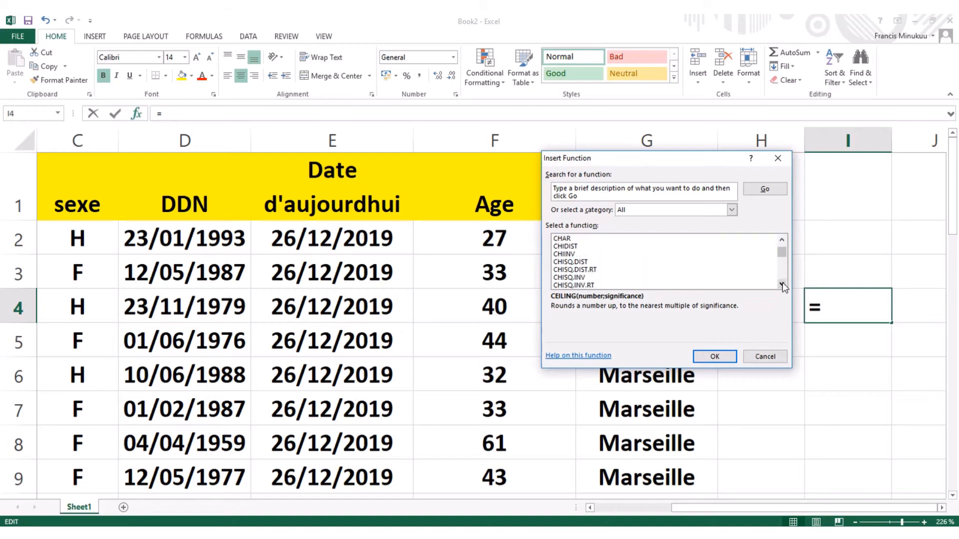
{"action": "left_click", "coordinate": [783, 284]}
{"action": "left_click", "coordinate": [783, 284]}
{"action": "left_click", "coordinate": [782, 284]}
{"action": "left_click", "coordinate": [782, 284]}
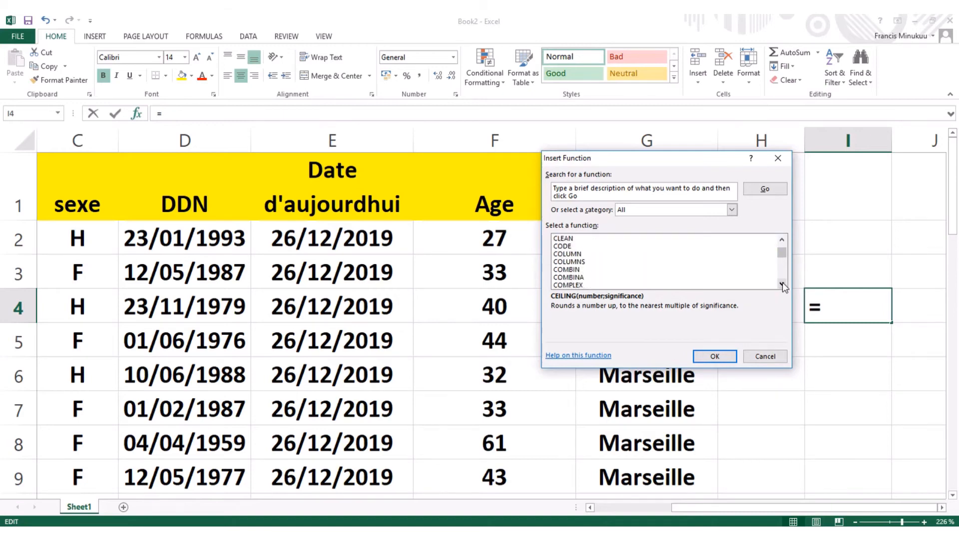
{"action": "left_click", "coordinate": [782, 284]}
{"action": "left_click", "coordinate": [782, 284]}
{"action": "left_click", "coordinate": [782, 284]}
{"action": "left_click", "coordinate": [782, 284]}
{"action": "left_click", "coordinate": [783, 284]}
{"action": "left_click", "coordinate": [782, 285]}
{"action": "left_click", "coordinate": [782, 284]}
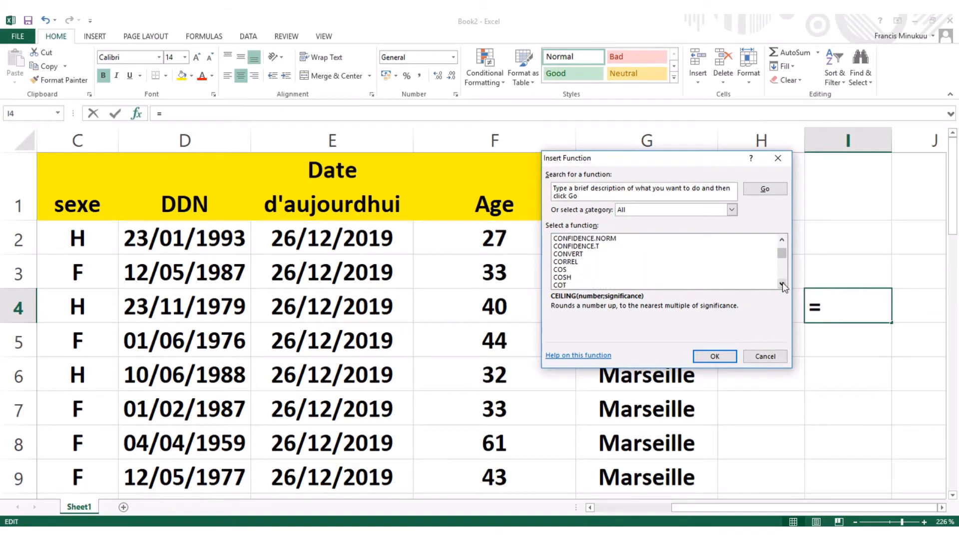
{"action": "left_click", "coordinate": [783, 284]}
{"action": "left_click", "coordinate": [782, 284]}
{"action": "left_click", "coordinate": [782, 284]}
{"action": "left_click", "coordinate": [782, 284]}
{"action": "left_click", "coordinate": [783, 284]}
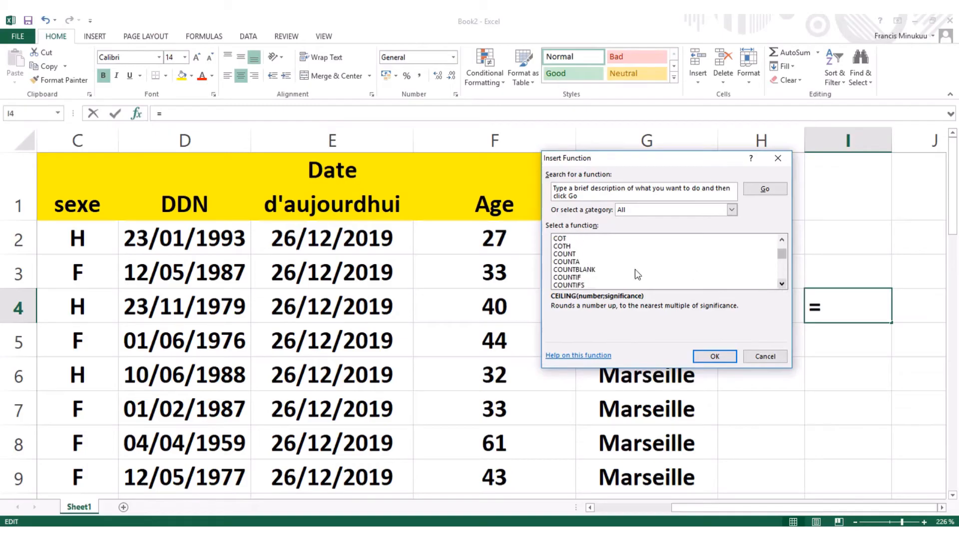
{"action": "left_click", "coordinate": [588, 278]}
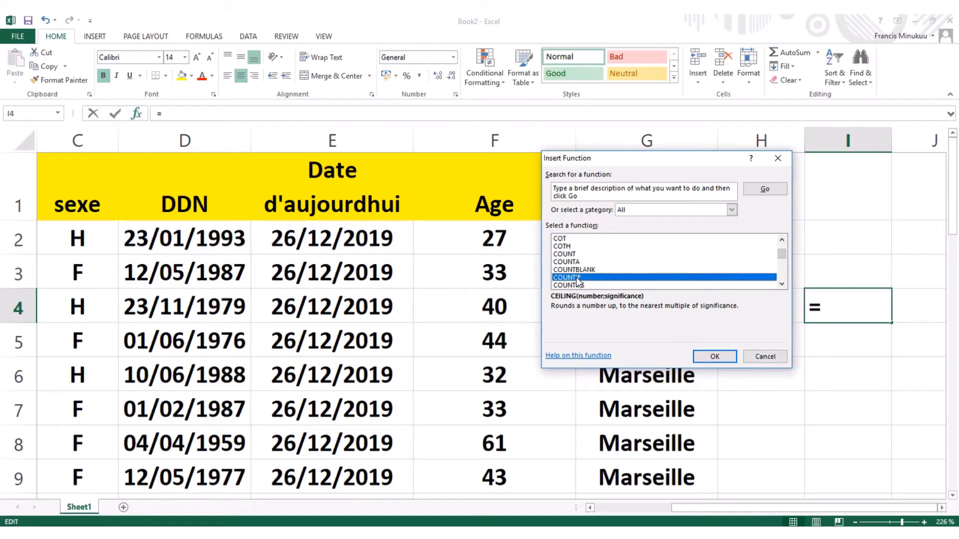
{"action": "left_click", "coordinate": [714, 357]}
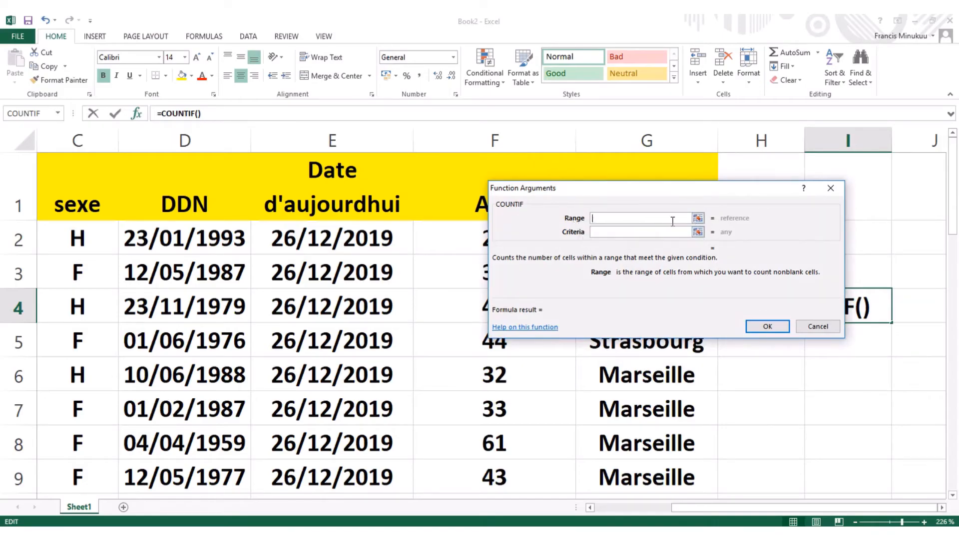
Step: Set the COUNTIF range to the Age values in F2:F29
{"action": "left_click", "coordinate": [697, 218]}
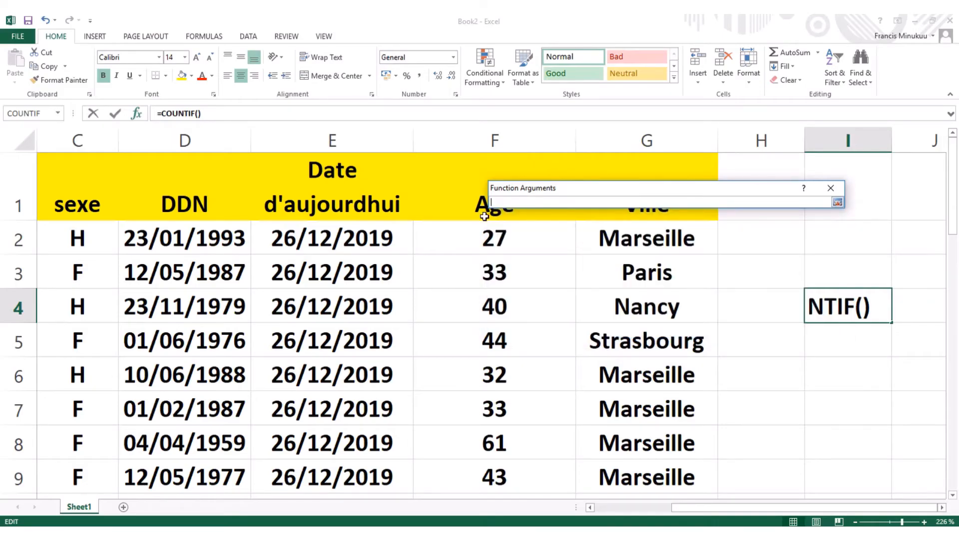
{"action": "left_click", "coordinate": [490, 239]}
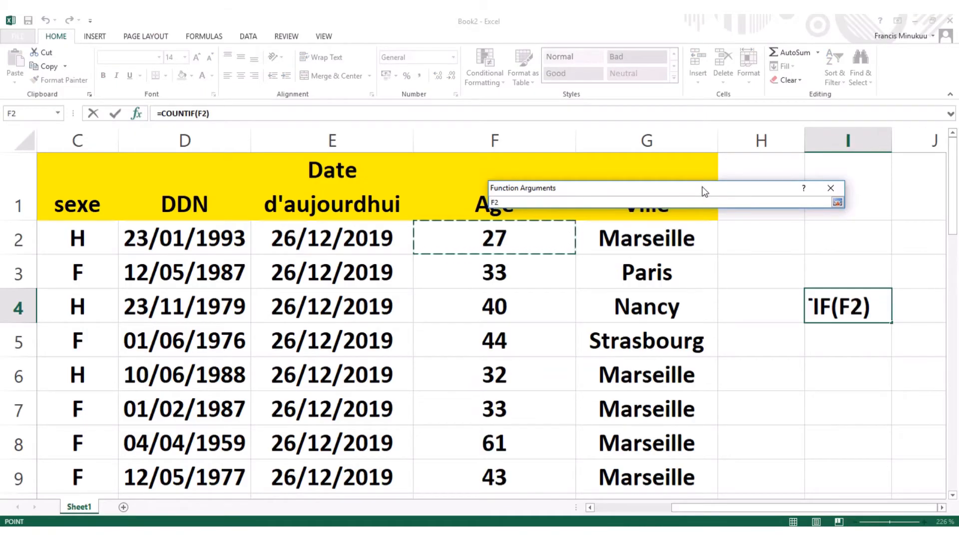
{"action": "left_click_drag", "start_coordinate": [701, 187], "coordinate": [786, 171]}
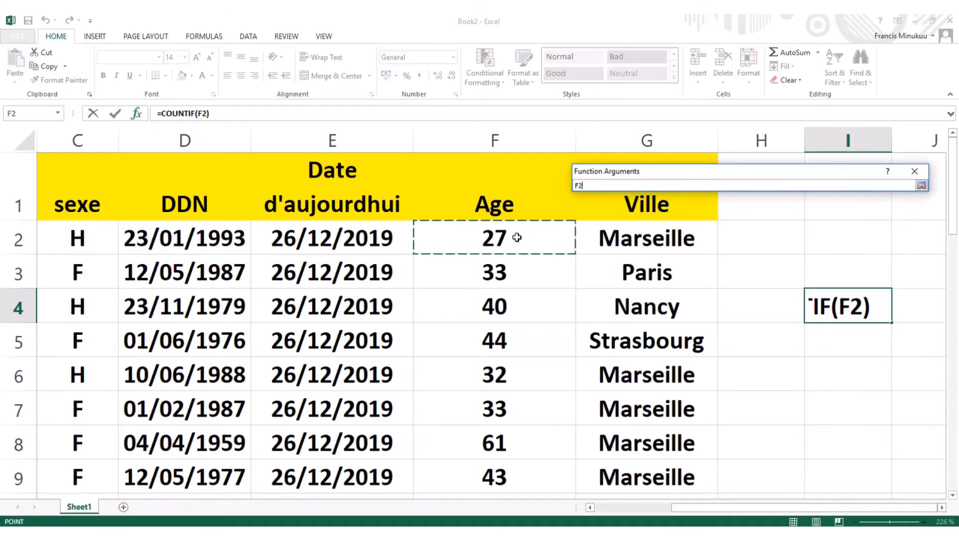
{"action": "left_click_drag", "start_coordinate": [518, 238], "coordinate": [527, 439]}
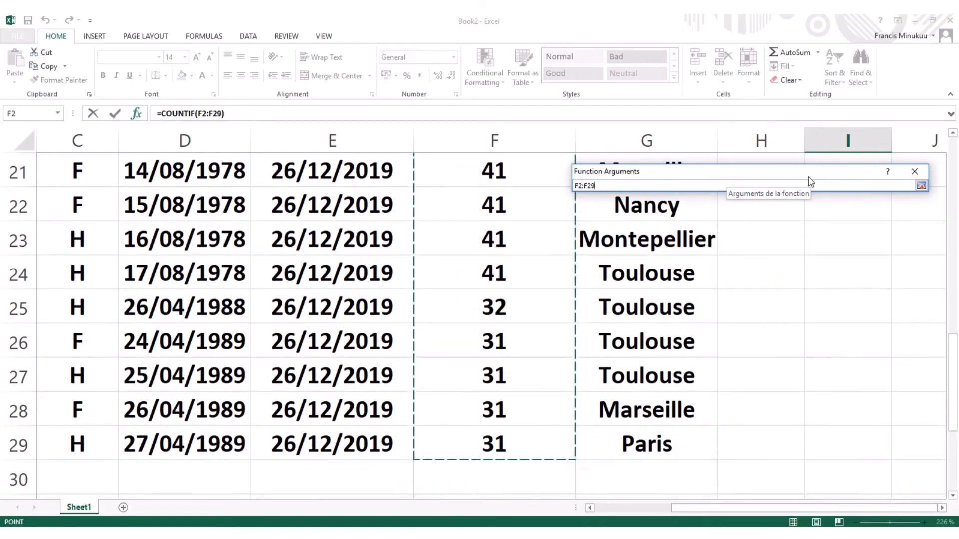
{"action": "left_click", "coordinate": [921, 186]}
Step: Set the COUNTIF criteria to ">35" and complete the formula in cell I4
{"action": "left_click", "coordinate": [752, 215]}
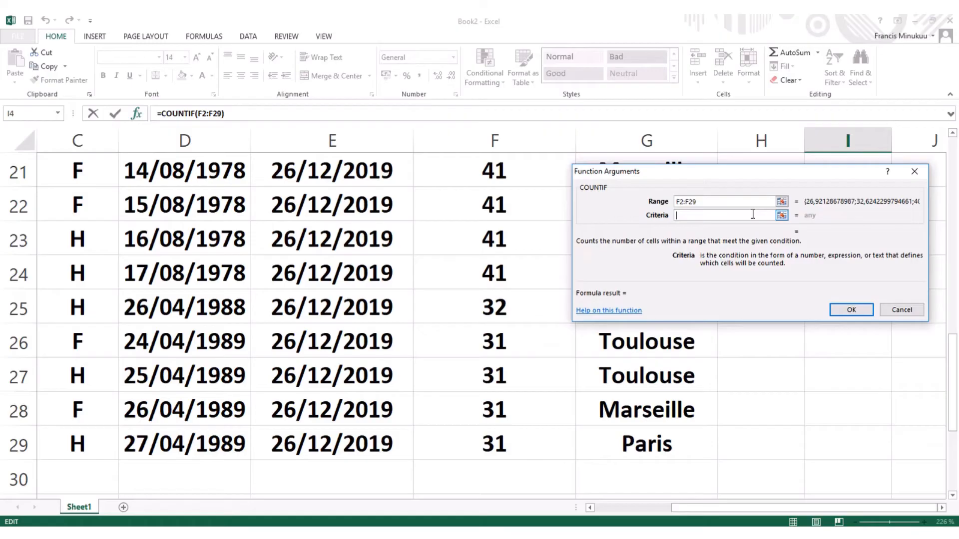
{"action": "type", "text": ">35"}
{"action": "left_click", "coordinate": [852, 310]}
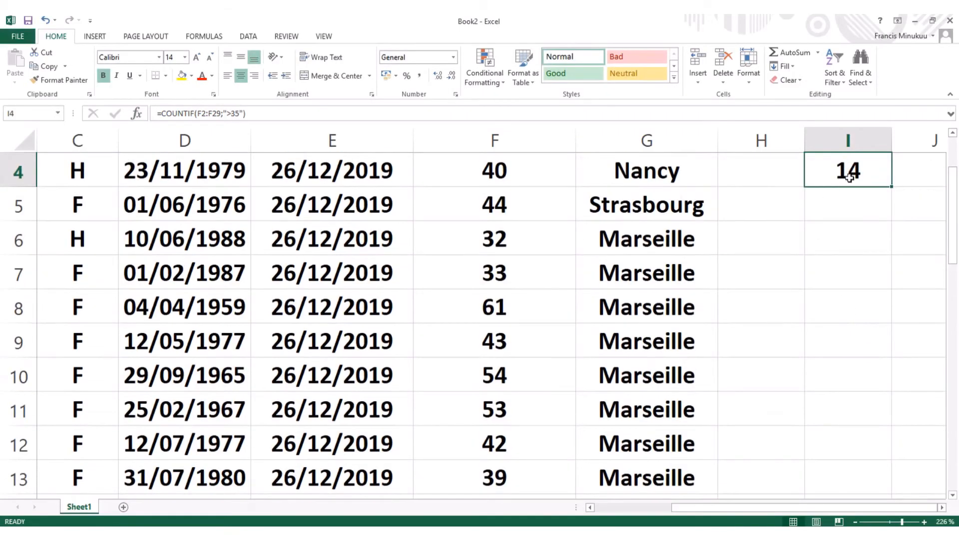
Step: Turn on filtering for the whole header row 1 of the table
{"action": "scroll", "coordinate": [852, 180], "scroll_direction": "up", "scroll_amount": 1}
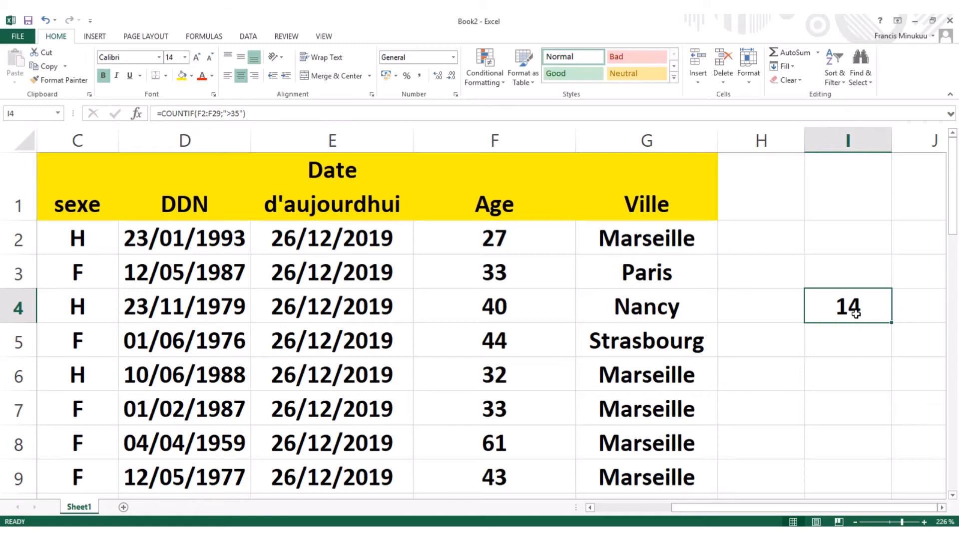
{"action": "left_click", "coordinate": [499, 140]}
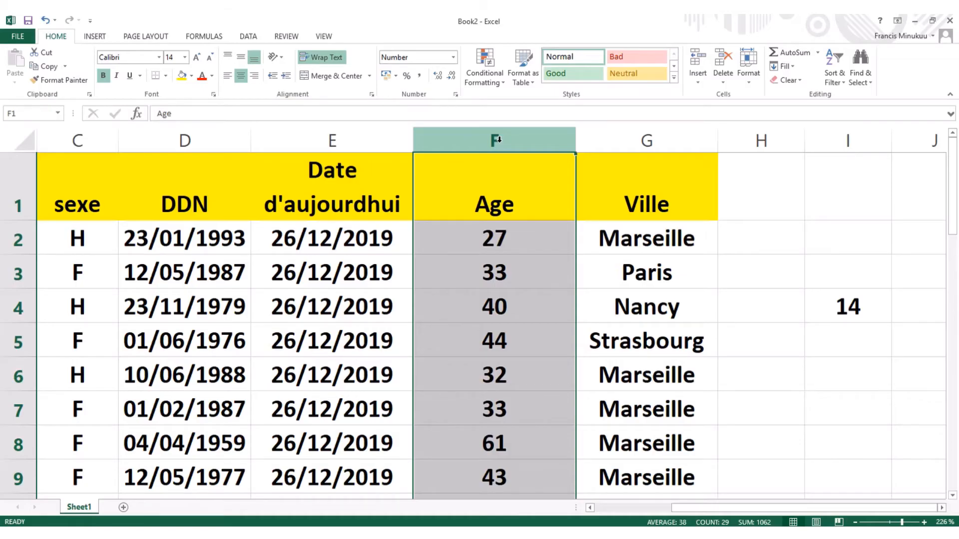
{"action": "left_click", "coordinate": [17, 191]}
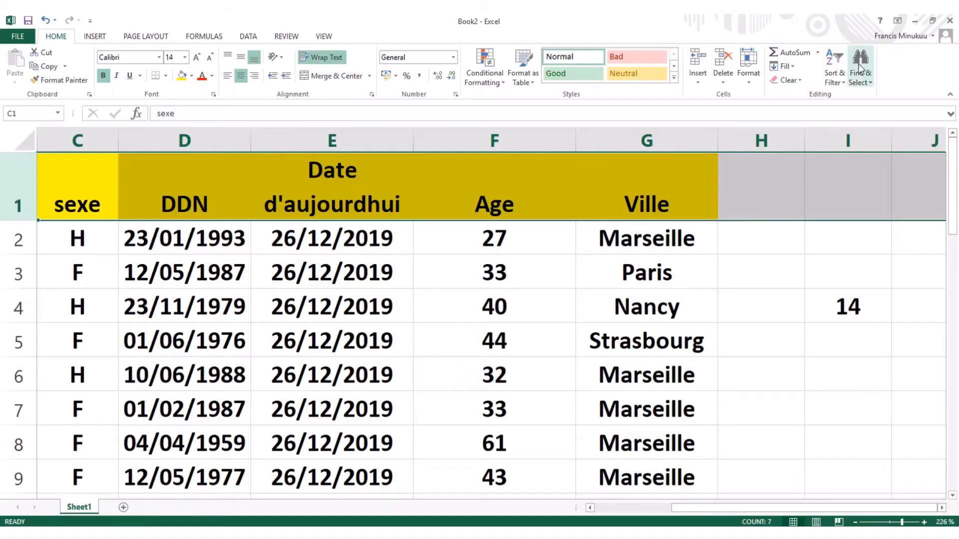
{"action": "left_click", "coordinate": [842, 83]}
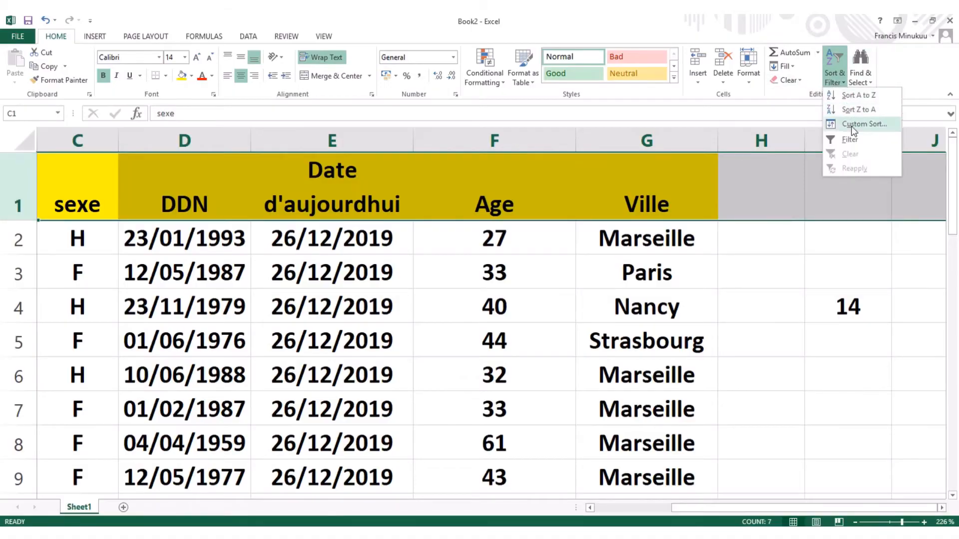
{"action": "left_click", "coordinate": [851, 140]}
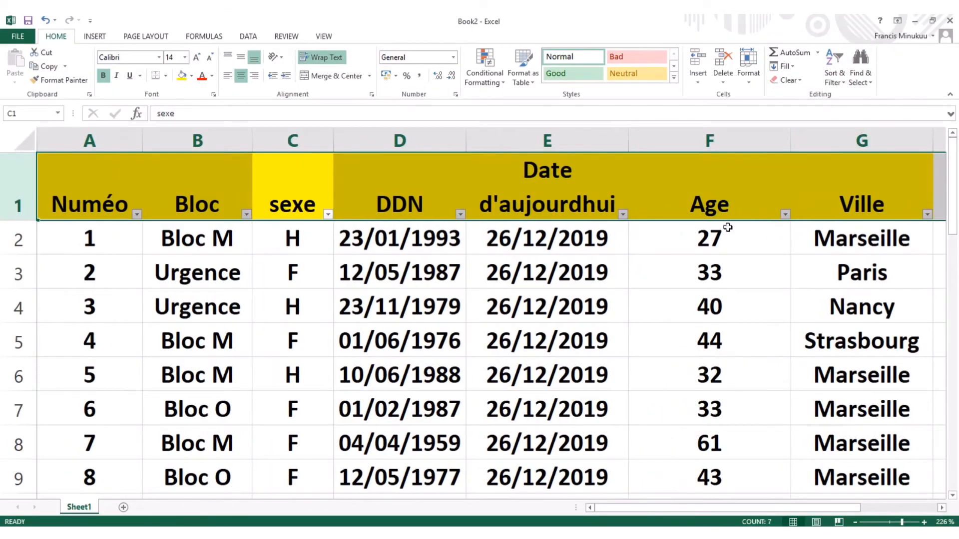
Step: Filter the Age column to show only rows where the age is greater than 35
{"action": "left_click", "coordinate": [728, 227]}
{"action": "left_click", "coordinate": [785, 215]}
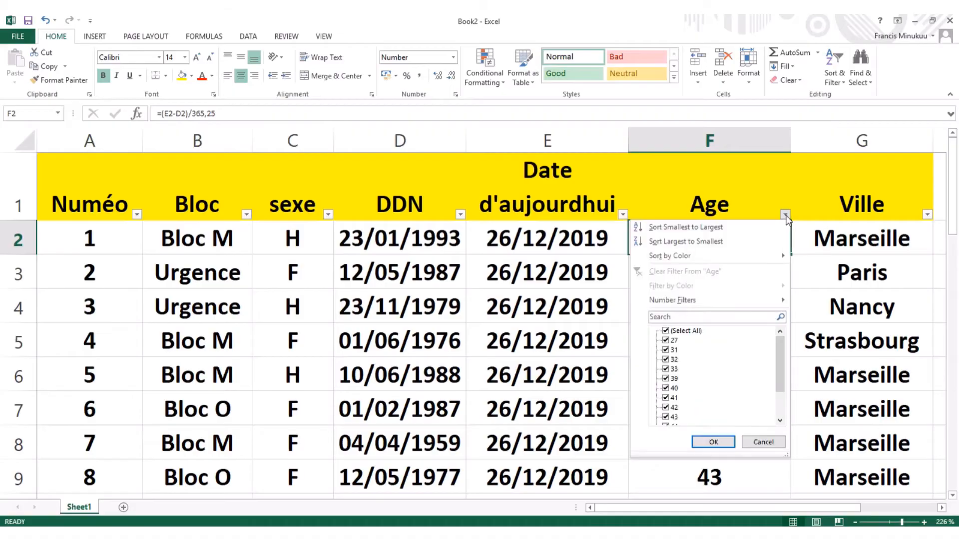
{"action": "mouse_move", "coordinate": [704, 301]}
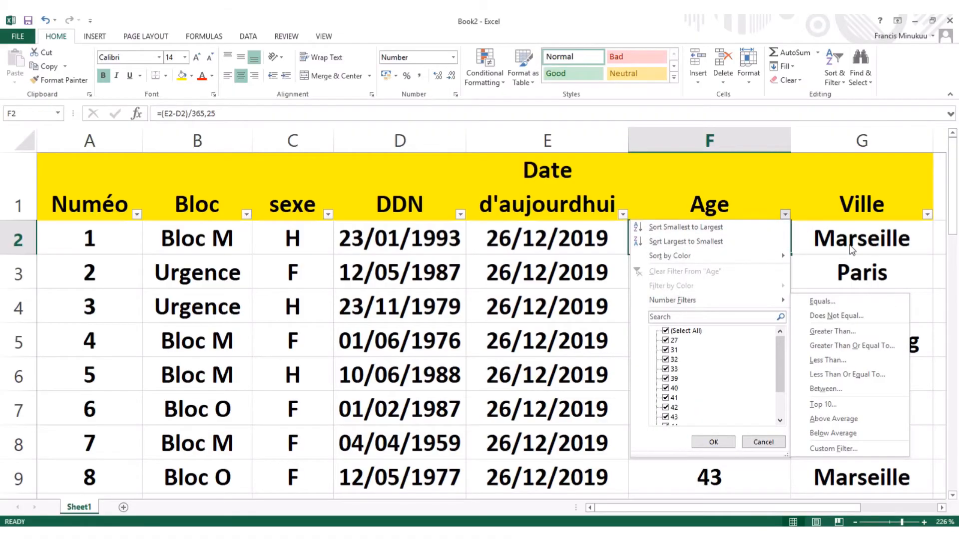
{"action": "left_click", "coordinate": [785, 214]}
{"action": "left_click", "coordinate": [785, 215]}
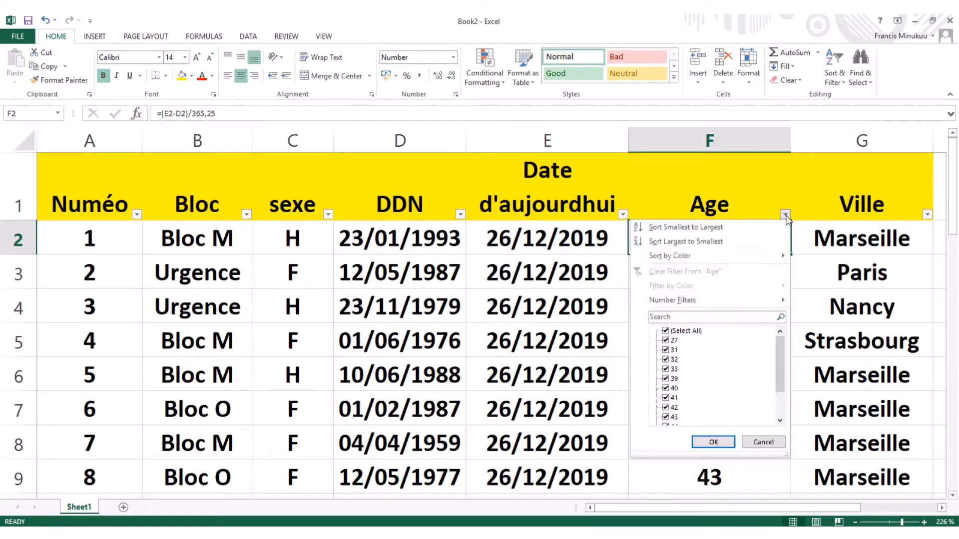
{"action": "mouse_move", "coordinate": [691, 297]}
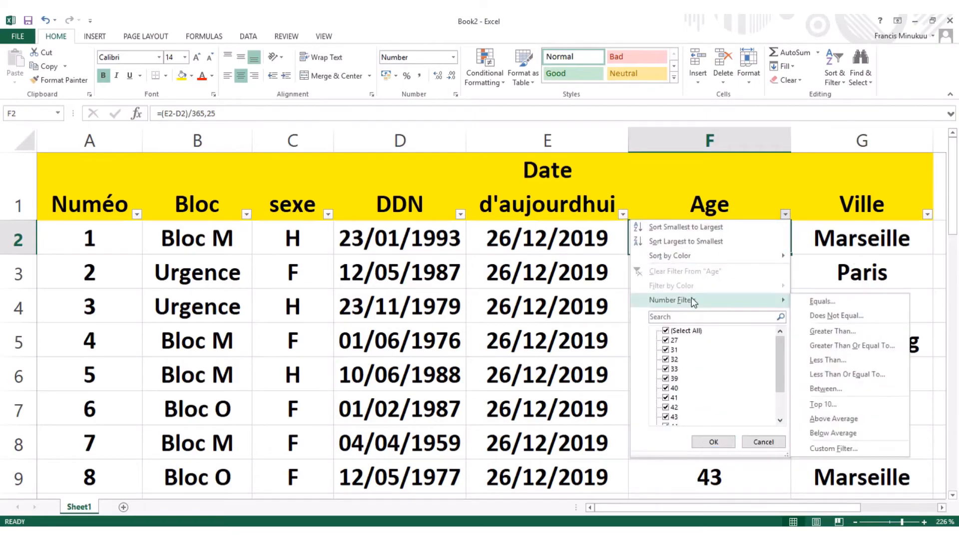
{"action": "left_click", "coordinate": [829, 331]}
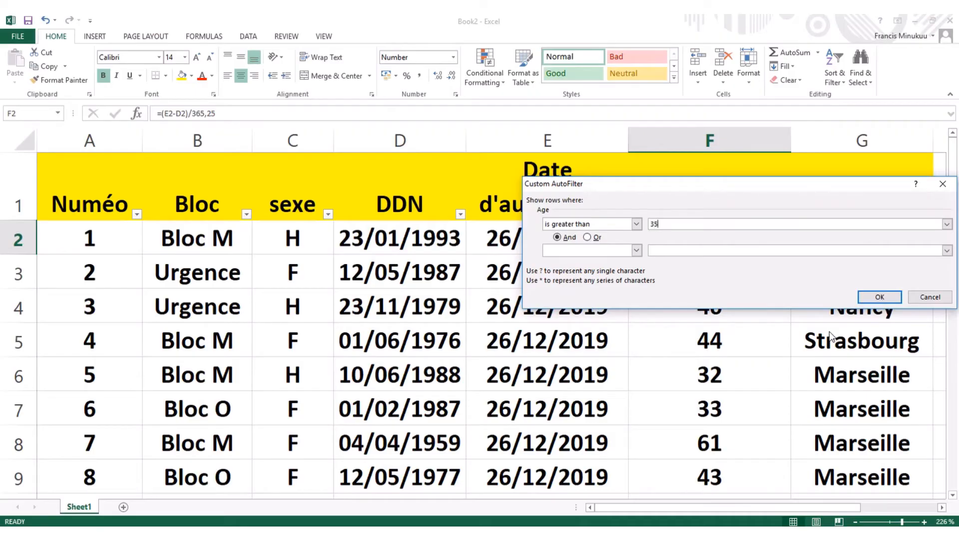
{"action": "left_click", "coordinate": [881, 298]}
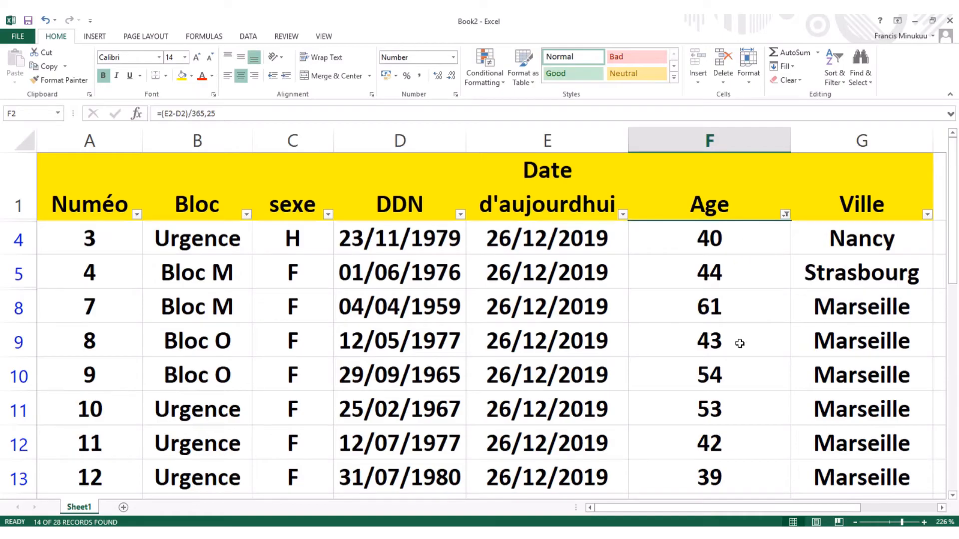
Step: Review the filtered rows in the Age column and compare them with the COUNTIF result in cell I4
{"action": "scroll", "coordinate": [739, 343], "scroll_direction": "down", "scroll_amount": 3}
{"action": "scroll", "coordinate": [740, 344], "scroll_direction": "up", "scroll_amount": 1}
{"action": "scroll", "coordinate": [739, 344], "scroll_direction": "down", "scroll_amount": 1}
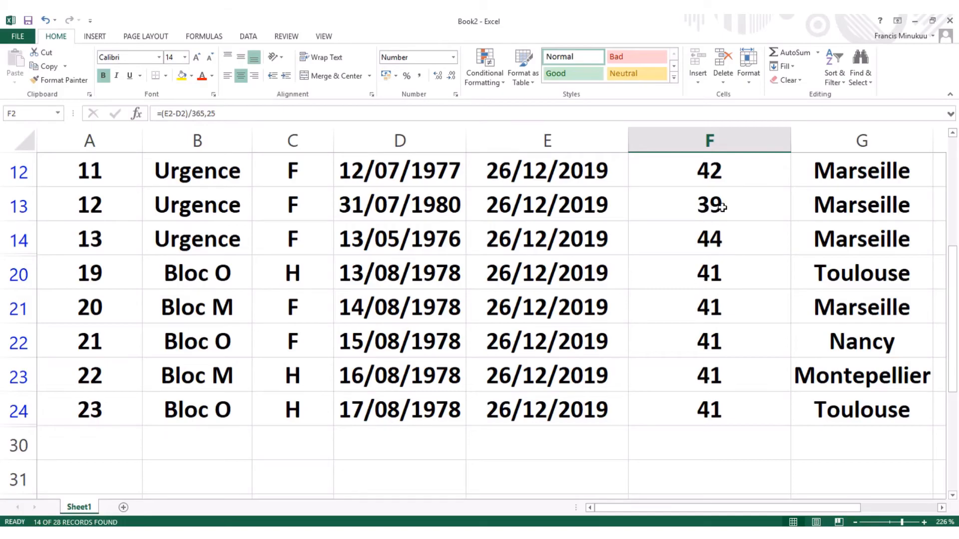
{"action": "left_click", "coordinate": [708, 176]}
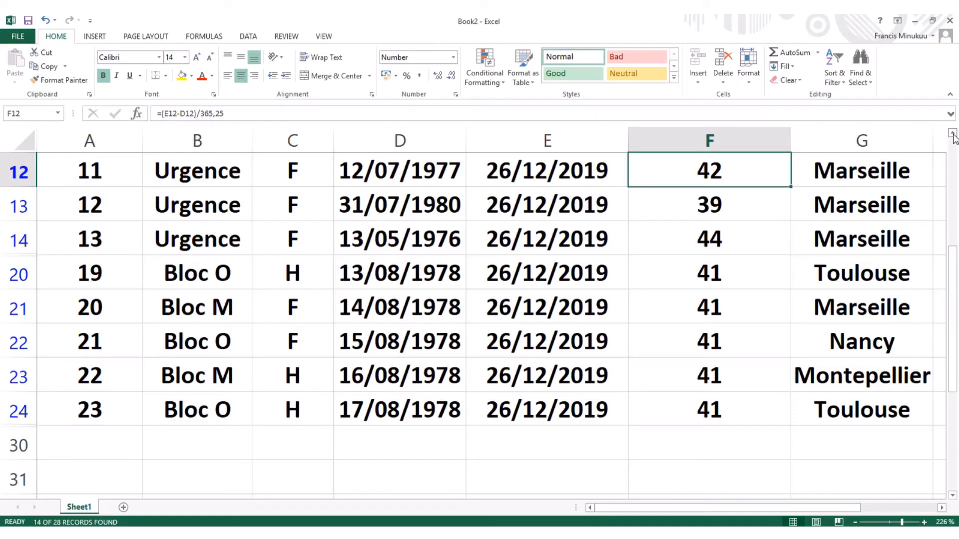
{"action": "left_click_drag", "start_coordinate": [953, 136], "coordinate": [953, 136]}
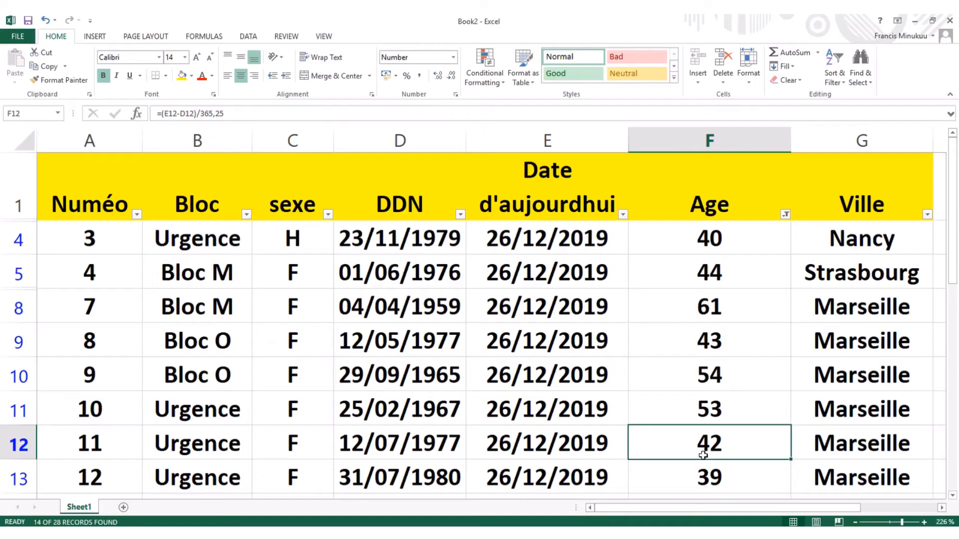
{"action": "scroll", "coordinate": [725, 449], "scroll_direction": "down", "scroll_amount": 2}
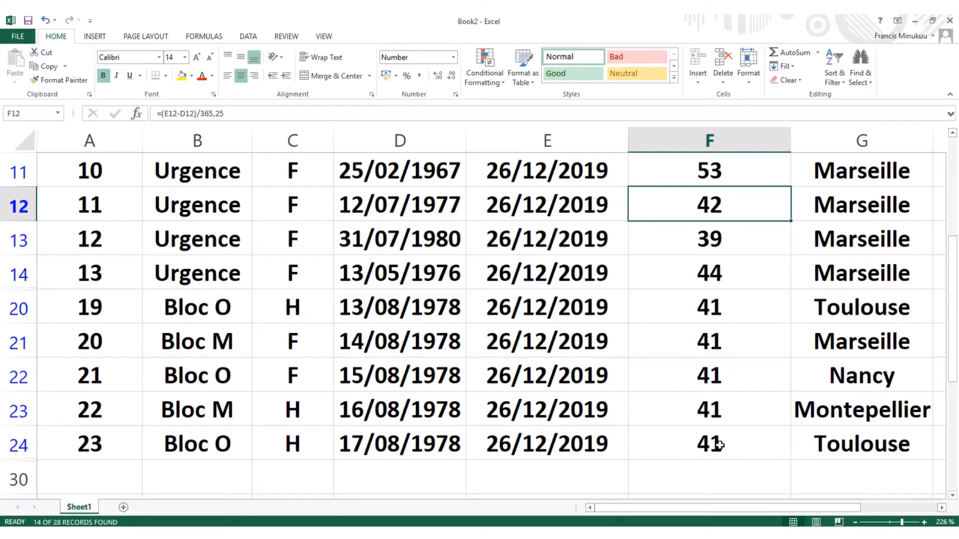
{"action": "scroll", "coordinate": [720, 445], "scroll_direction": "up", "scroll_amount": 2}
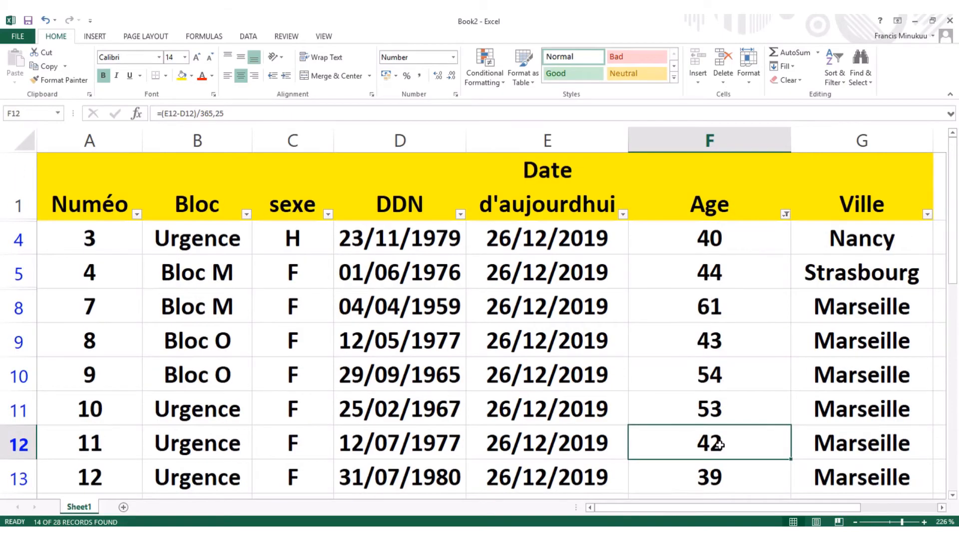
{"action": "left_click_drag", "start_coordinate": [730, 509], "coordinate": [812, 522]}
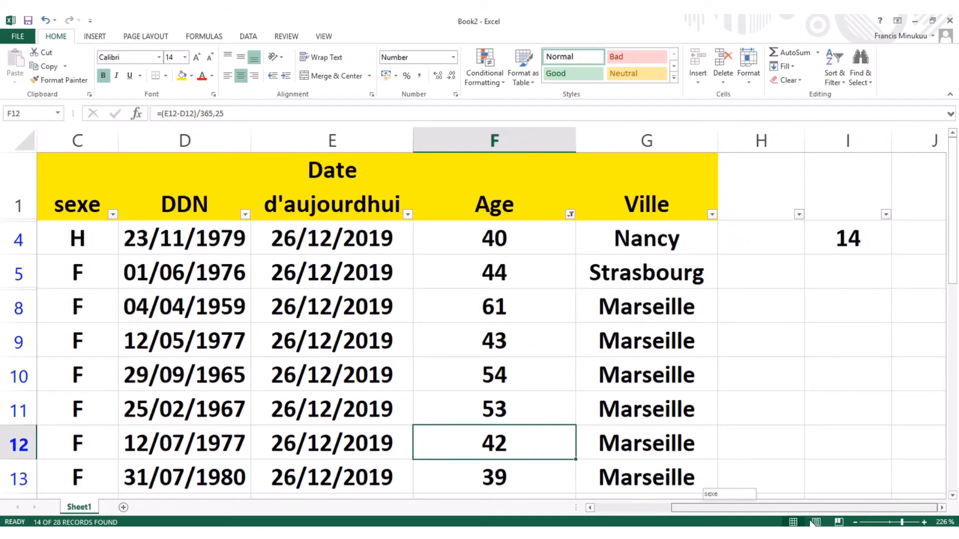
{"action": "left_click_drag", "start_coordinate": [812, 523], "coordinate": [811, 523]}
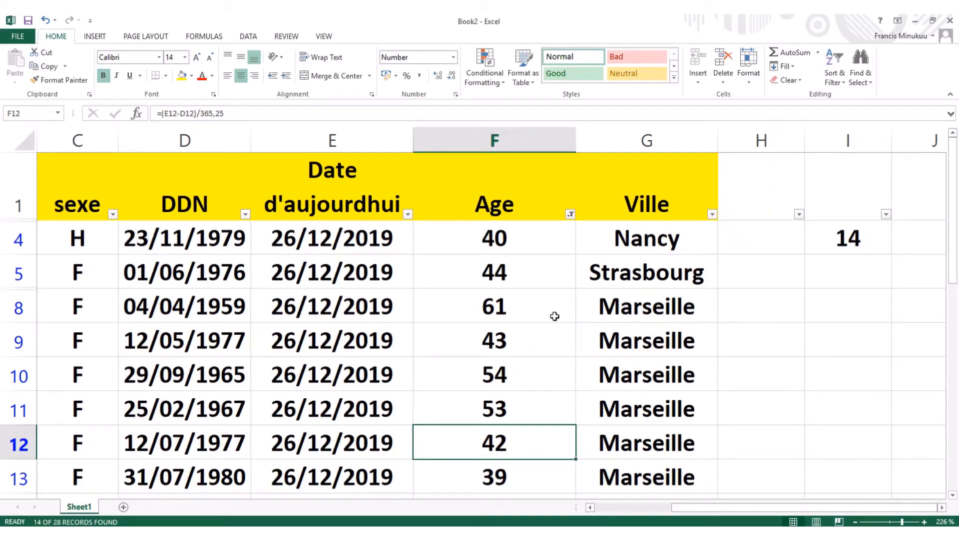
{"action": "left_click", "coordinate": [827, 243]}
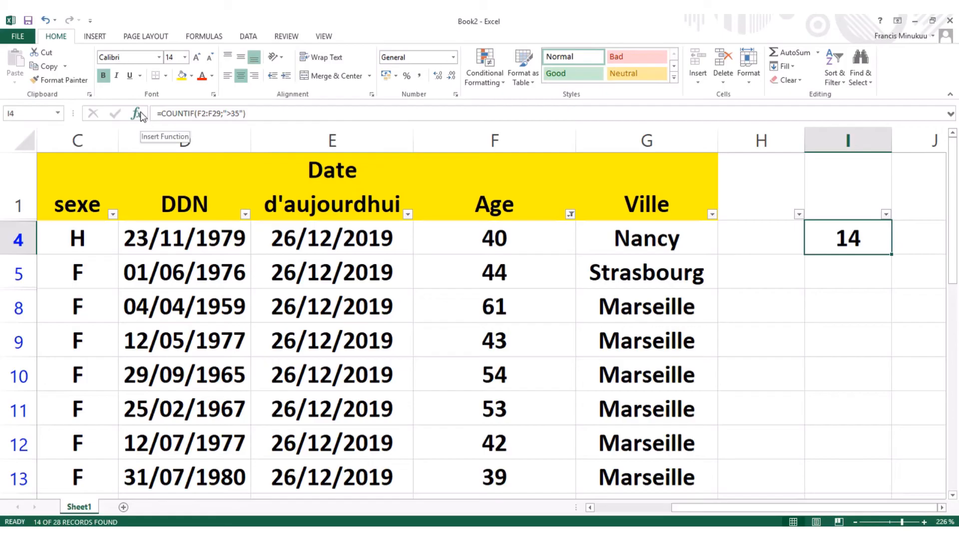
Step: Clear the filter from the Age column to show all rows again
{"action": "left_click", "coordinate": [570, 216]}
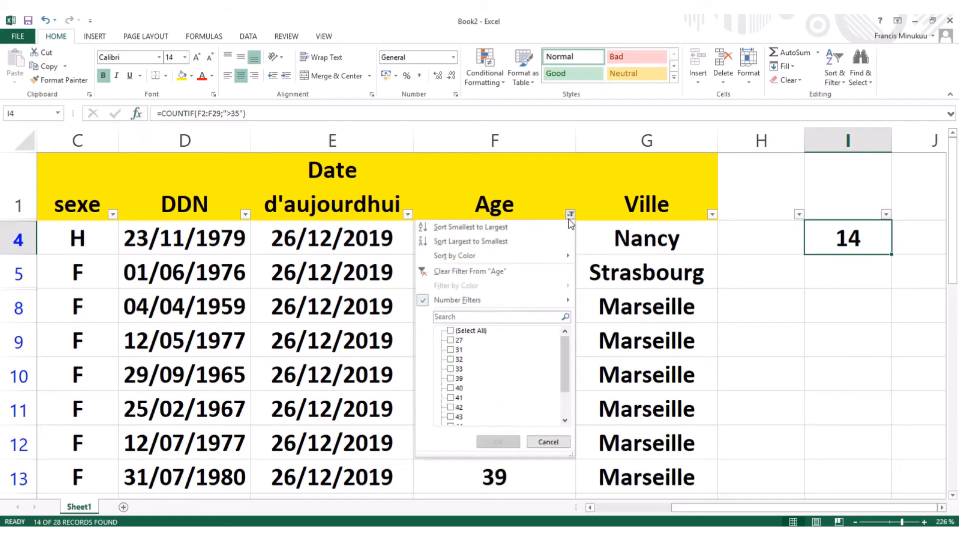
{"action": "left_click", "coordinate": [473, 270]}
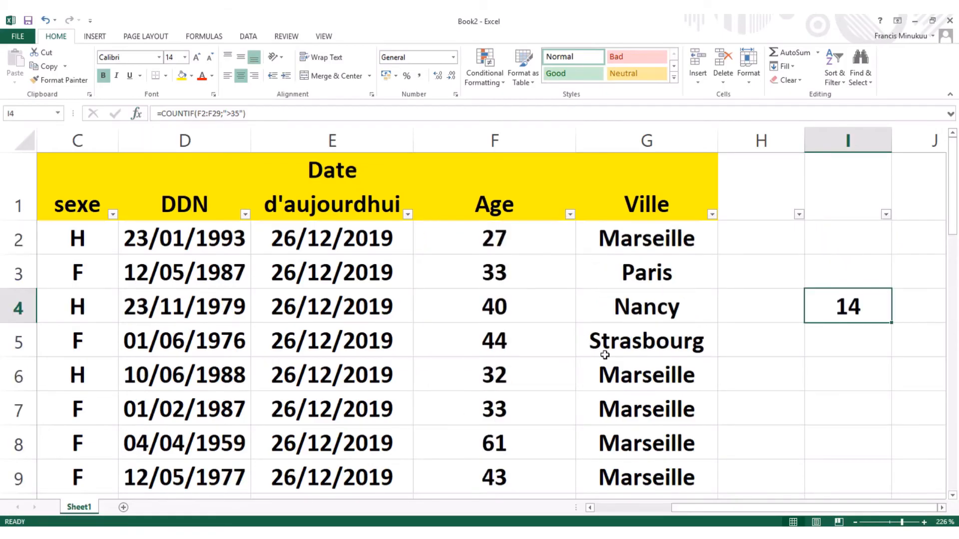
{"action": "left_click", "coordinate": [826, 374]}
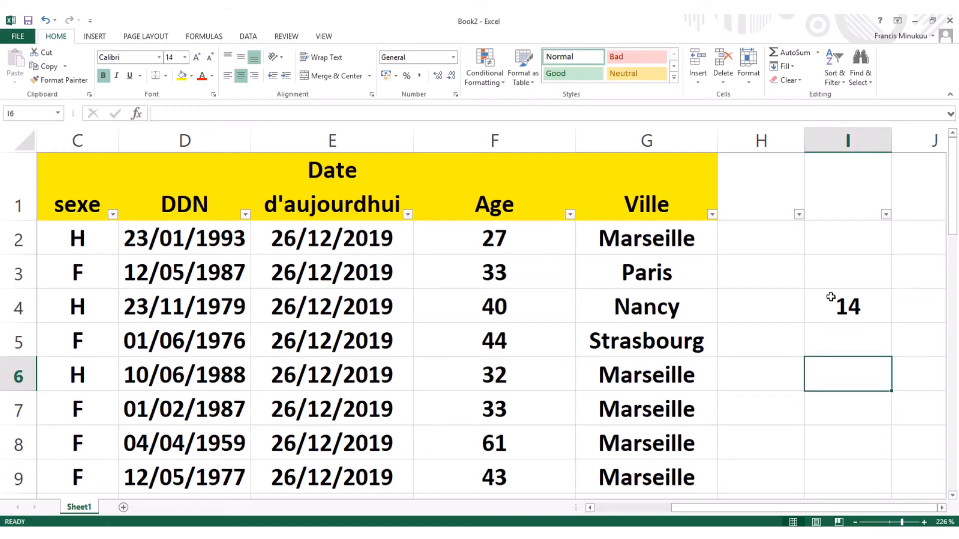
Step: Delete the COUNTIF formula from cell I4
{"action": "left_click", "coordinate": [856, 317]}
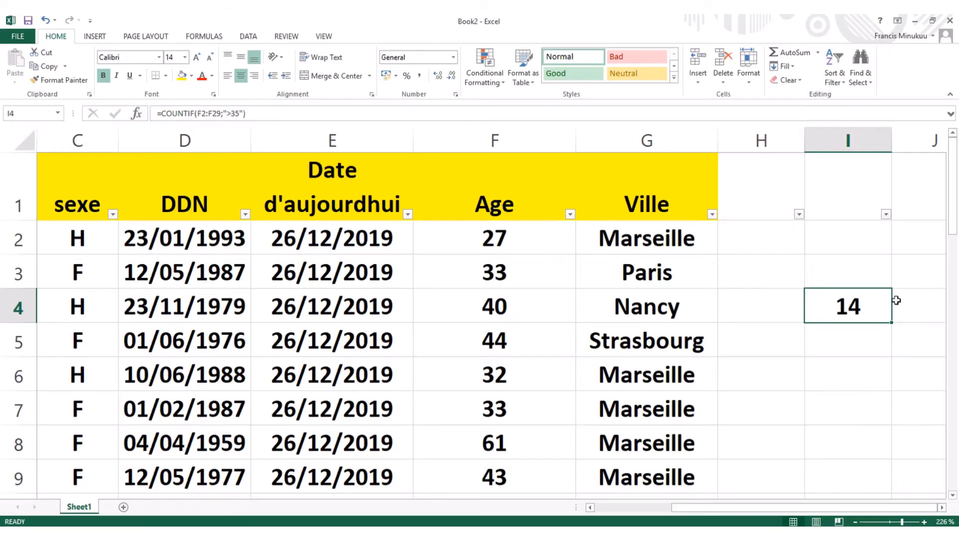
{"action": "double_click", "coordinate": [866, 310]}
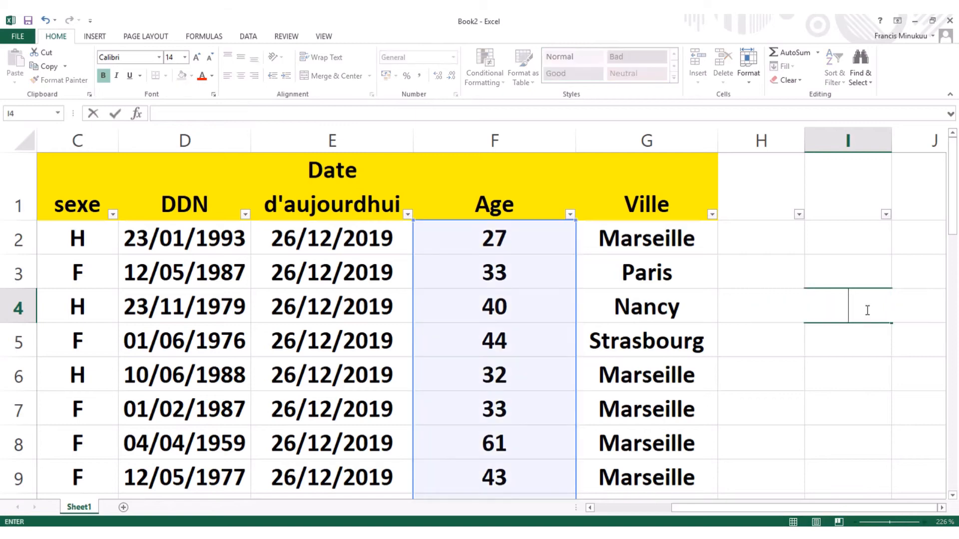
{"action": "left_click", "coordinate": [860, 273]}
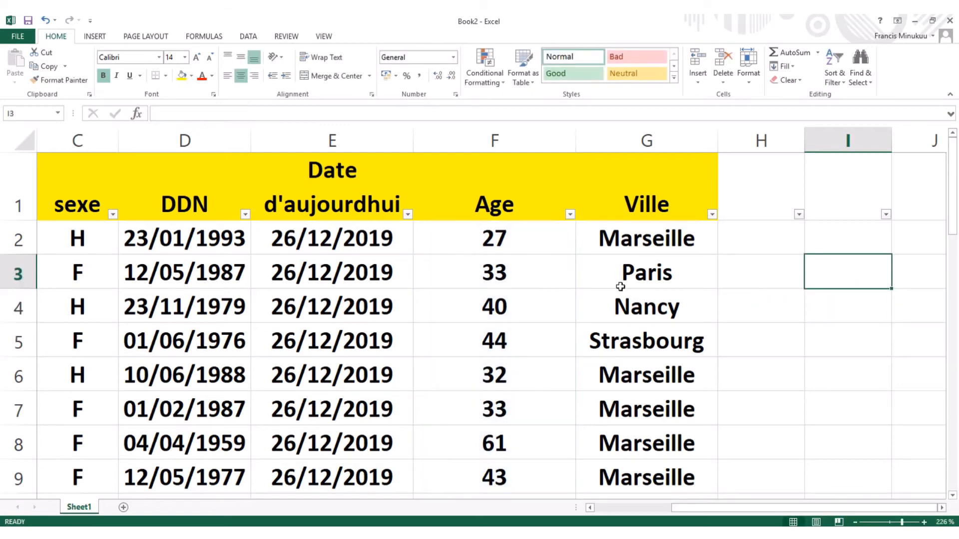
Step: Insert the COUNTIF function into cell I3 from the full list of functions
{"action": "left_click", "coordinate": [137, 113]}
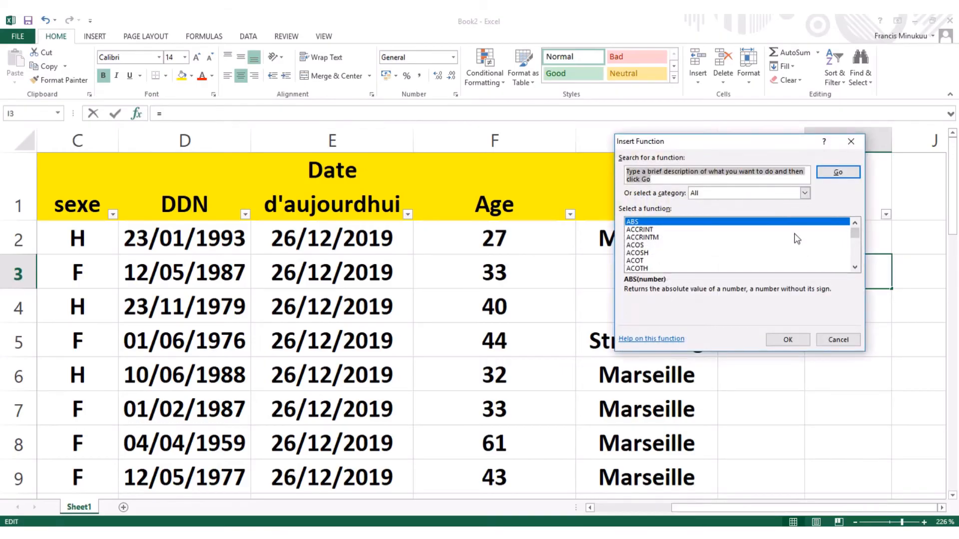
{"action": "type", "text": "d"}
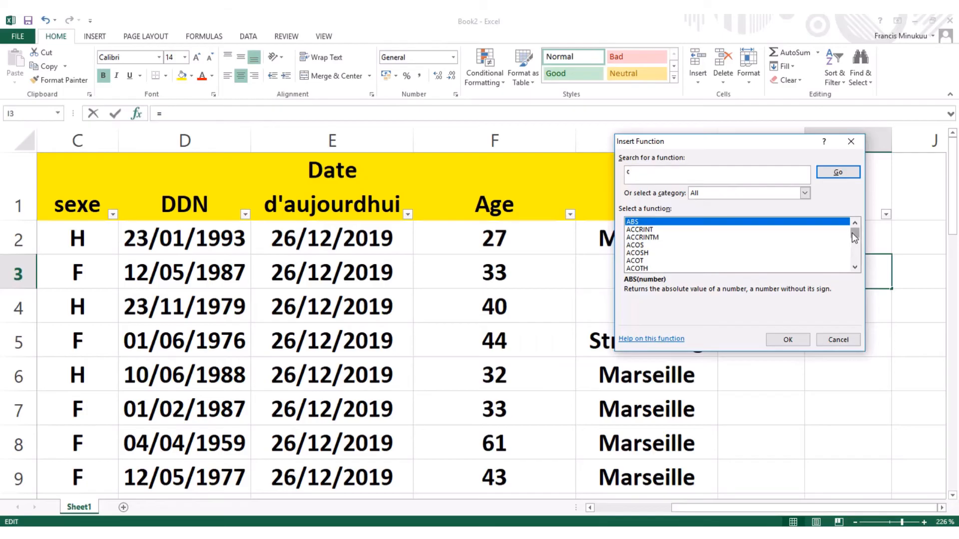
{"action": "left_click_drag", "start_coordinate": [854, 233], "coordinate": [854, 236]}
{"action": "left_click", "coordinate": [805, 194]}
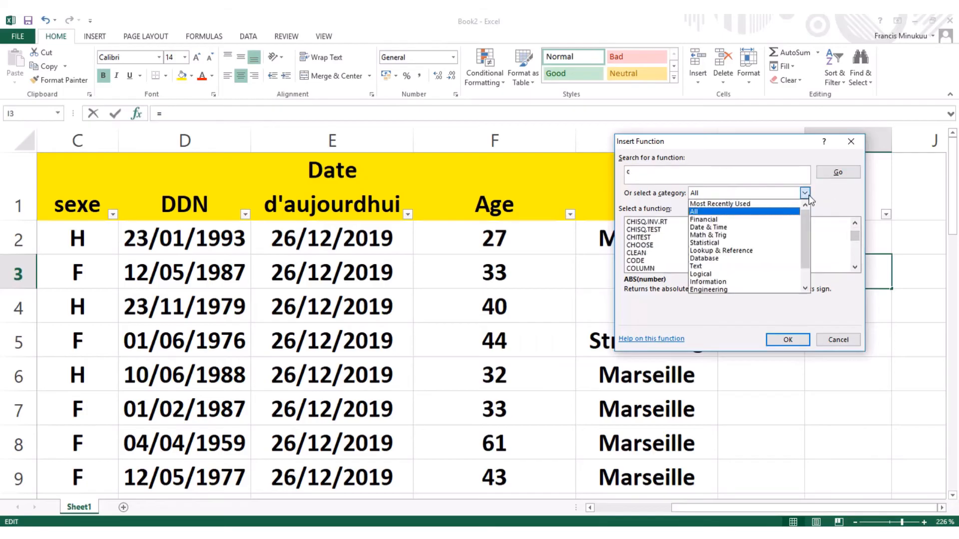
{"action": "left_click", "coordinate": [746, 214]}
{"action": "mouse_move", "coordinate": [857, 240]}
{"action": "left_mouse_down"}
{"action": "mouse_move", "coordinate": [857, 270]}
{"action": "mouse_move", "coordinate": [855, 241]}
{"action": "left_mouse_up"}
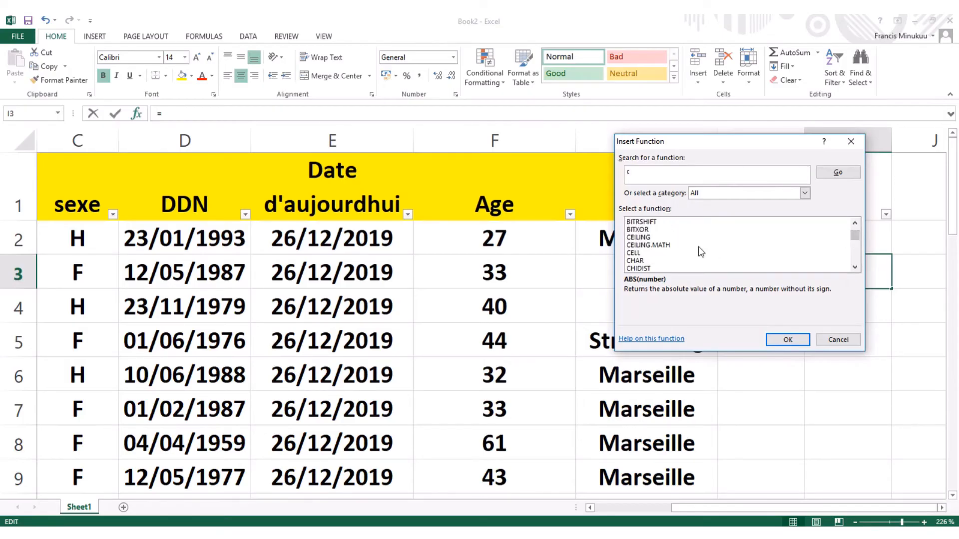
{"action": "scroll", "coordinate": [700, 253], "scroll_direction": "down", "scroll_amount": 2}
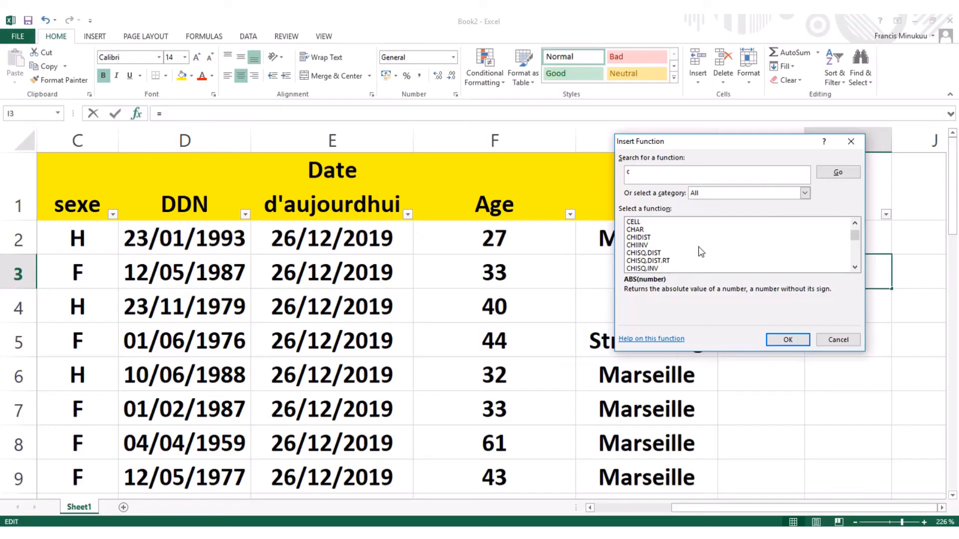
{"action": "scroll", "coordinate": [701, 251], "scroll_direction": "down", "scroll_amount": 5}
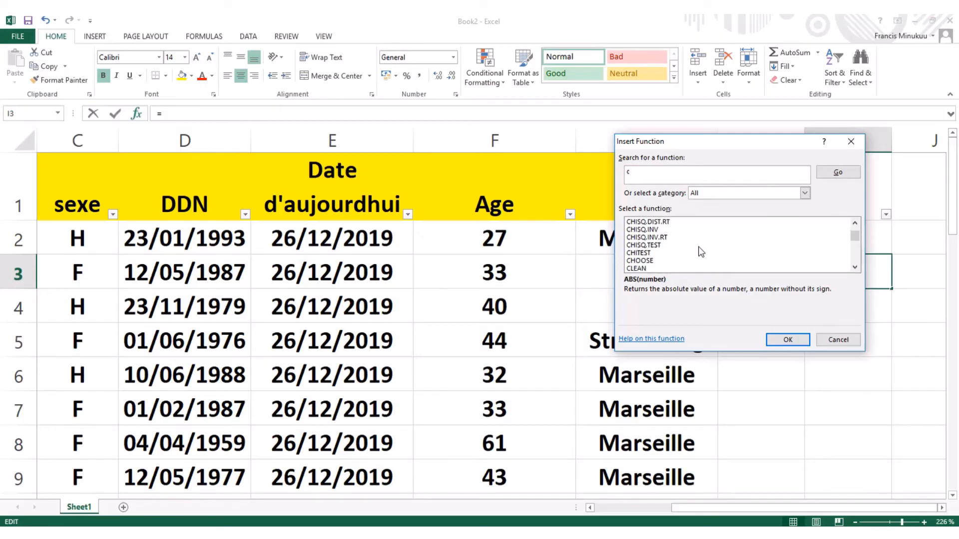
{"action": "scroll", "coordinate": [700, 251], "scroll_direction": "down", "scroll_amount": 4}
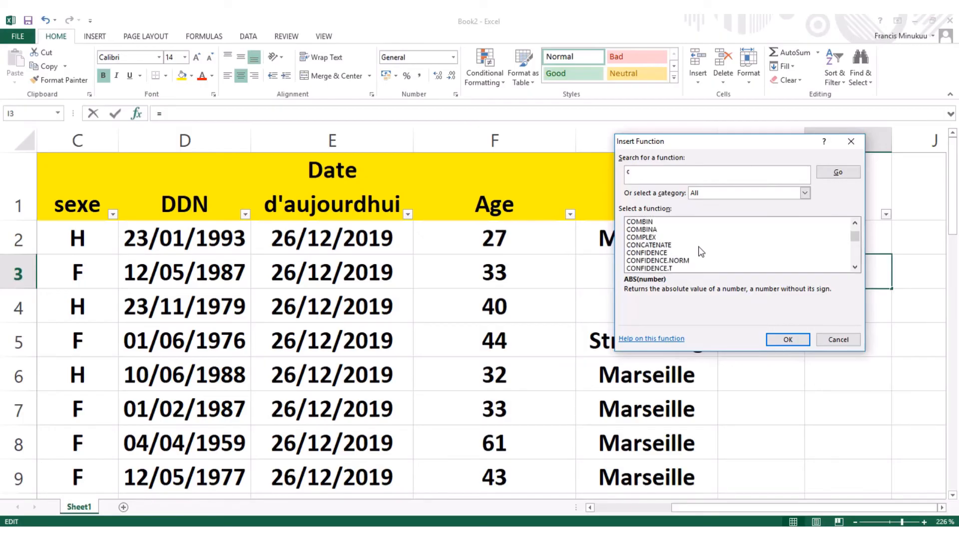
{"action": "scroll", "coordinate": [701, 252], "scroll_direction": "down", "scroll_amount": 1}
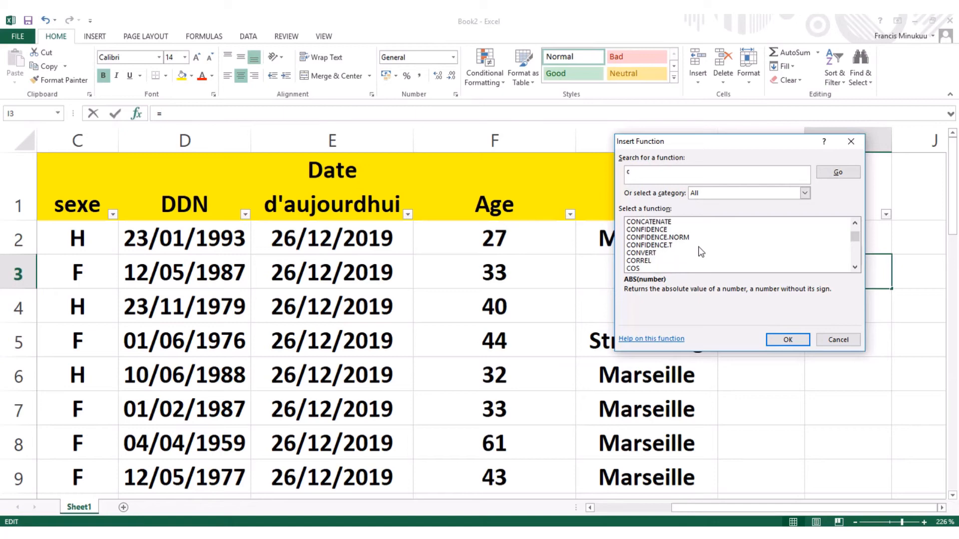
{"action": "scroll", "coordinate": [701, 251], "scroll_direction": "down", "scroll_amount": 3}
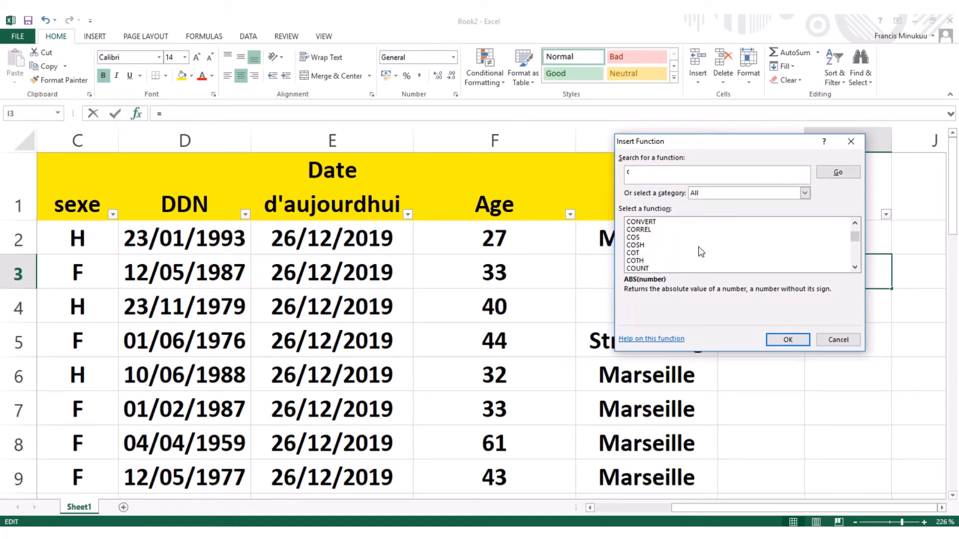
{"action": "scroll", "coordinate": [701, 252], "scroll_direction": "down", "scroll_amount": 1}
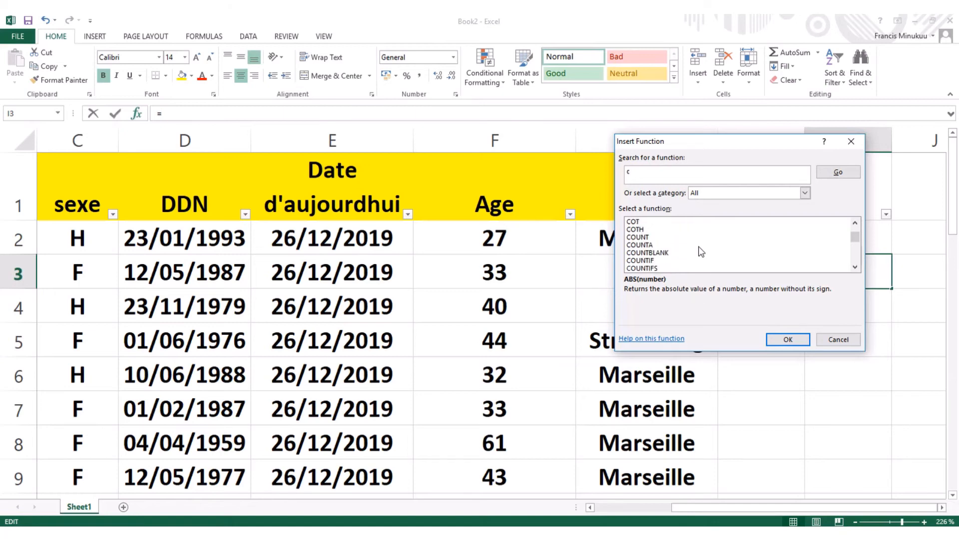
{"action": "left_click", "coordinate": [652, 261]}
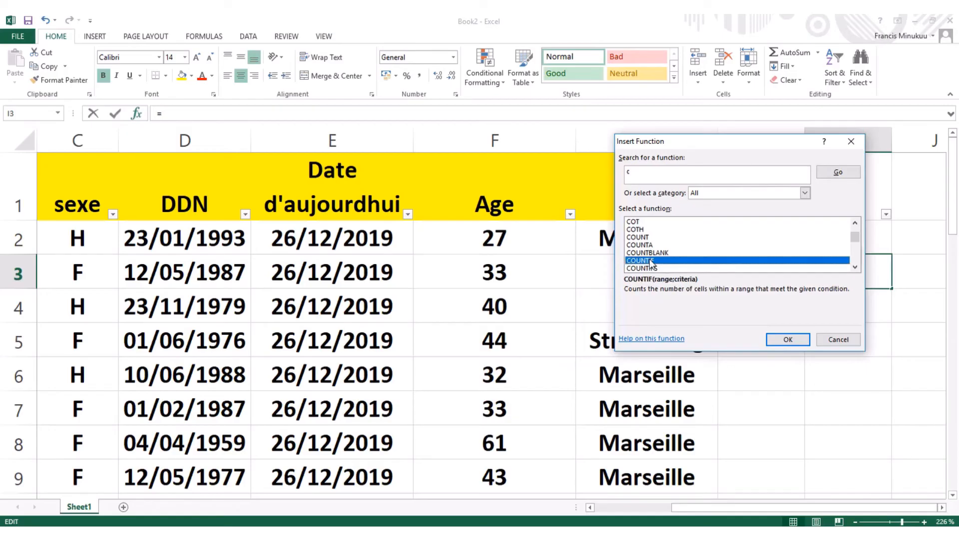
{"action": "left_click", "coordinate": [791, 342]}
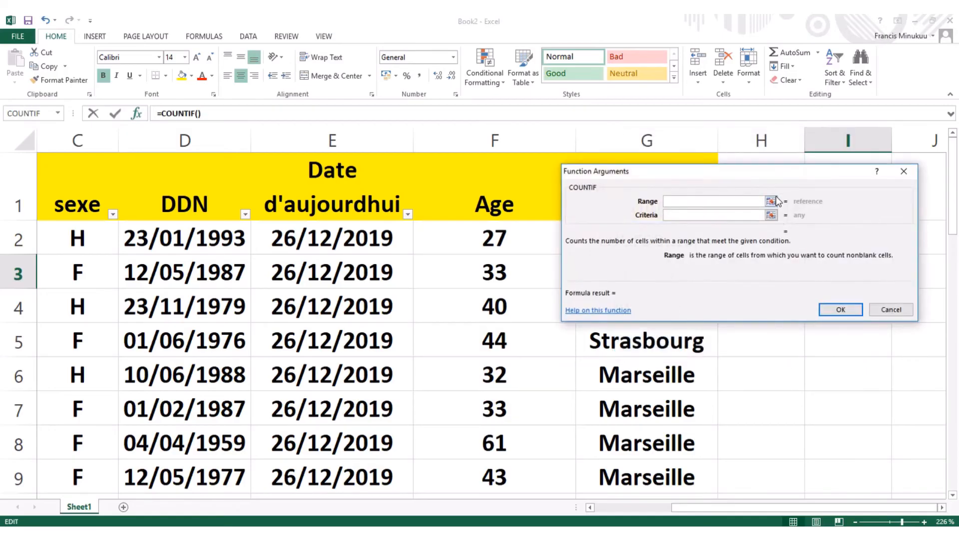
Step: Set the COUNTIF range to the ages in F2:F29 with the criterion >35, and enter the formula in I3
{"action": "left_click", "coordinate": [772, 202]}
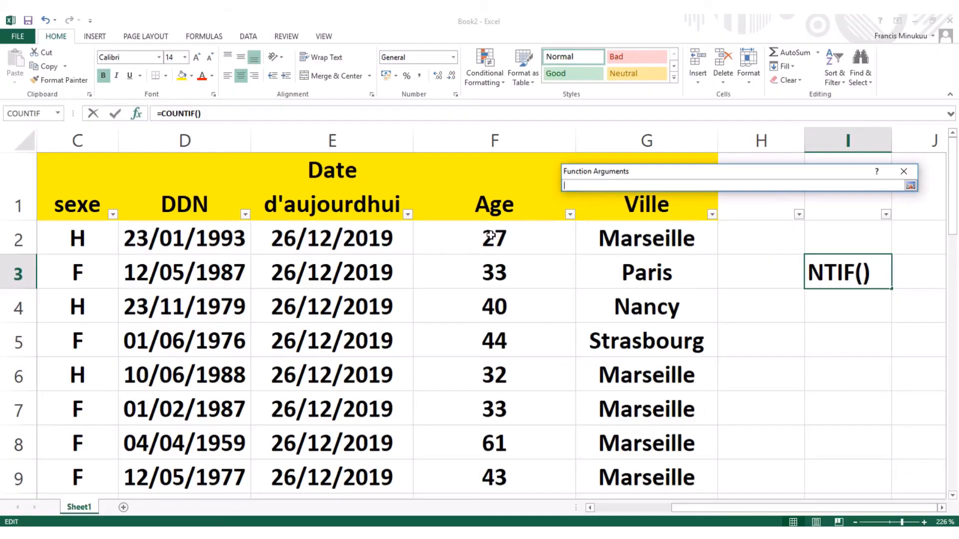
{"action": "left_click_drag", "start_coordinate": [490, 236], "coordinate": [494, 403]}
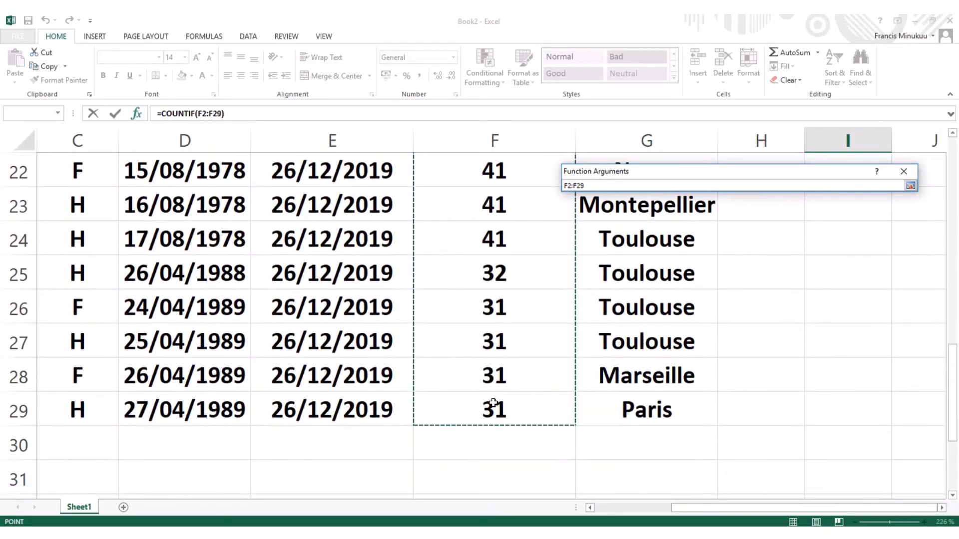
{"action": "left_click", "coordinate": [910, 186]}
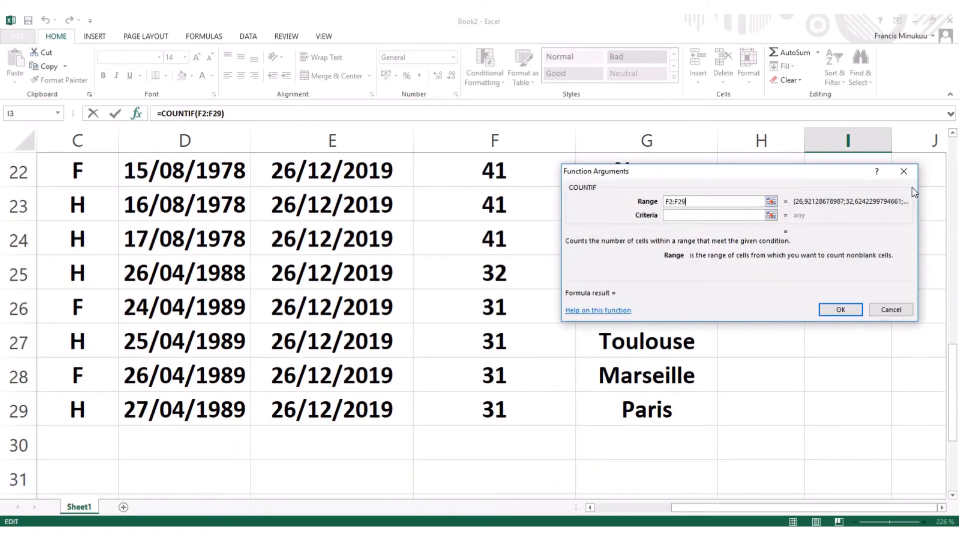
{"action": "left_click", "coordinate": [723, 216]}
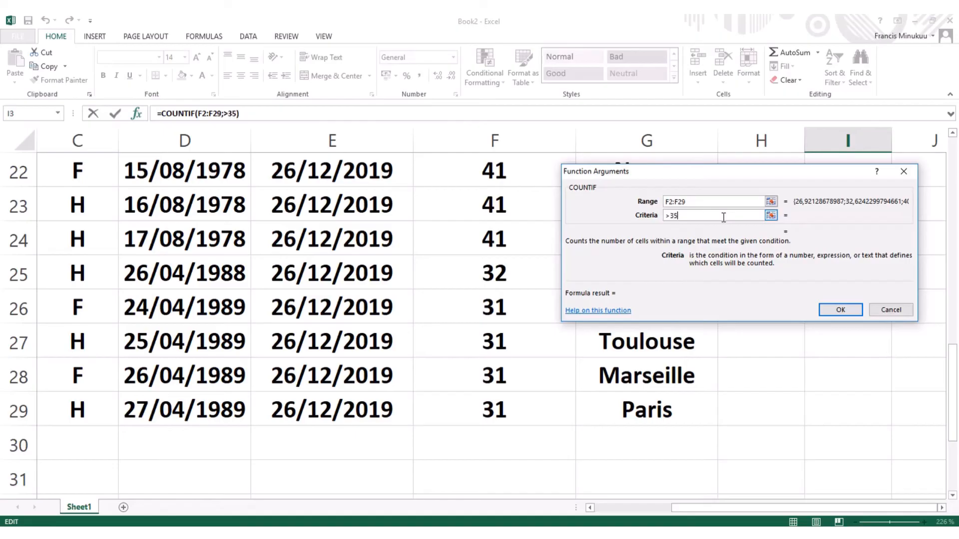
{"action": "left_click", "coordinate": [845, 310]}
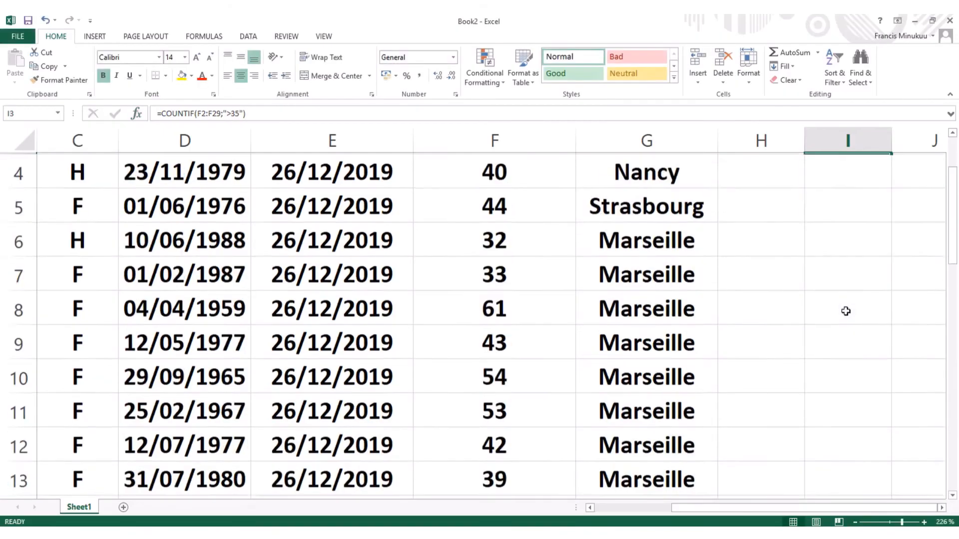
{"action": "scroll", "coordinate": [792, 220], "scroll_direction": "up", "scroll_amount": 1}
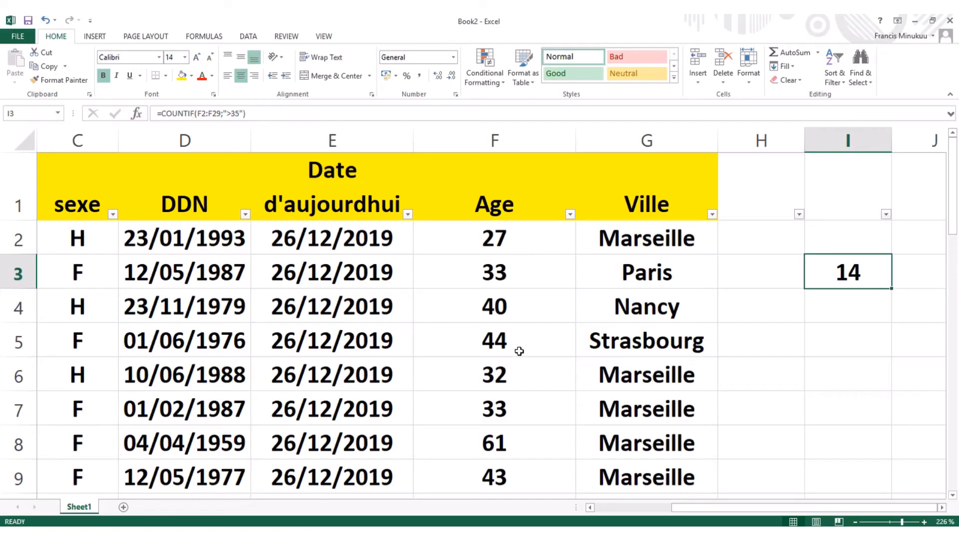
Step: Filter the Age column to show only rows with an age greater than 35
{"action": "left_click", "coordinate": [570, 215]}
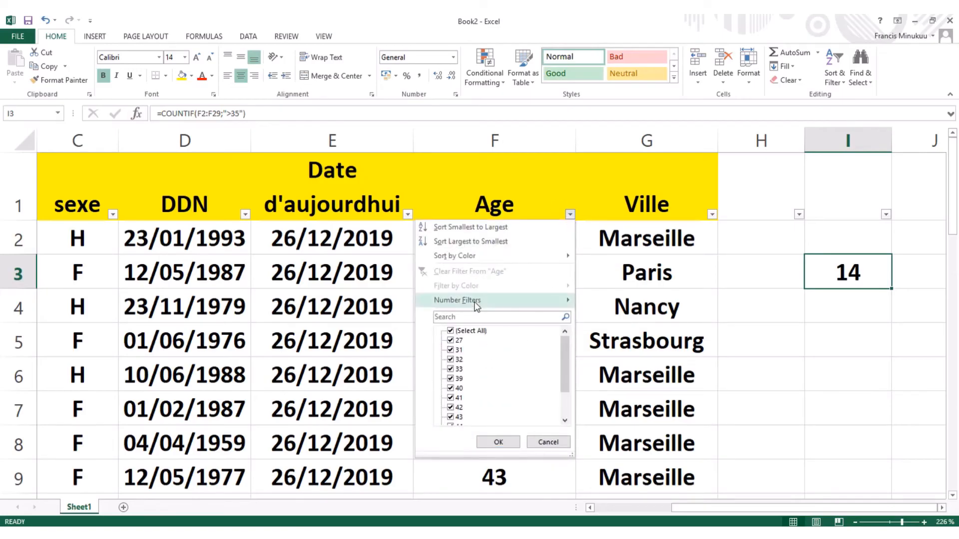
{"action": "mouse_move", "coordinate": [575, 300]}
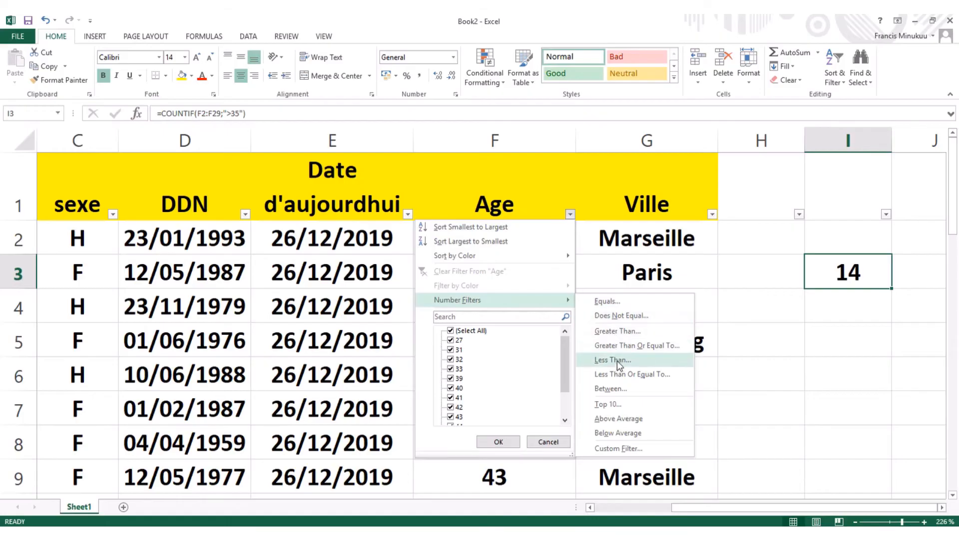
{"action": "left_click", "coordinate": [620, 334]}
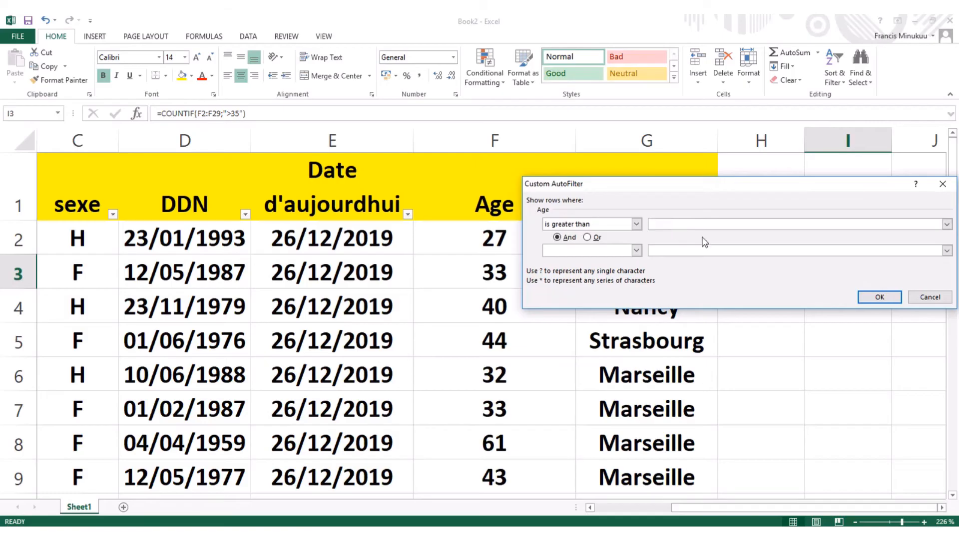
{"action": "left_click", "coordinate": [880, 297]}
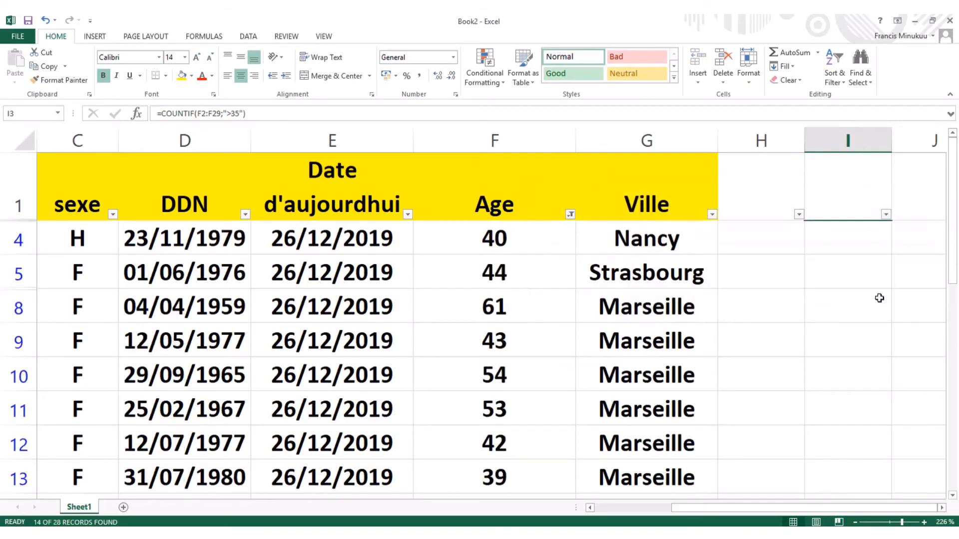
Step: Look through the filtered table down to its last row to check which ages remain in the Age column
{"action": "left_click", "coordinate": [489, 239]}
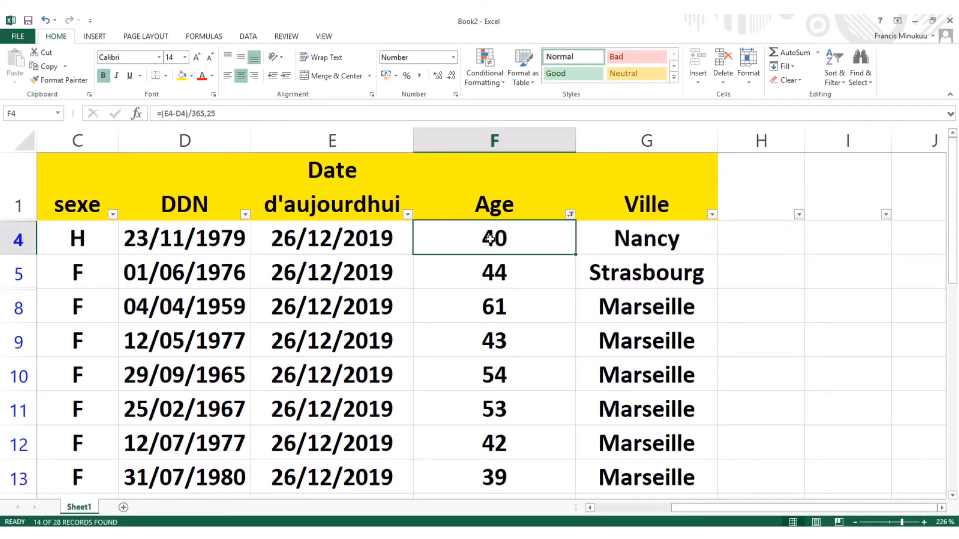
{"action": "left_click_drag", "start_coordinate": [489, 239], "coordinate": [525, 490]}
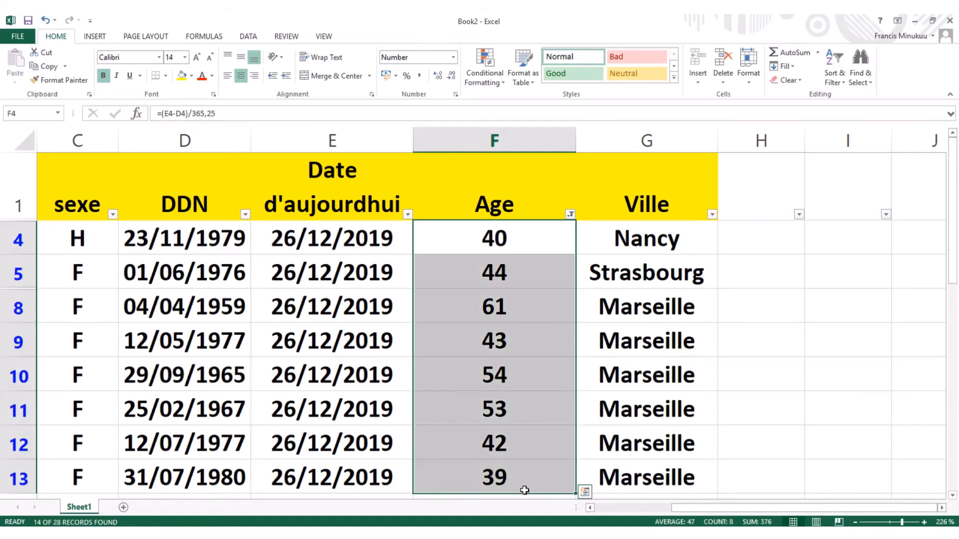
{"action": "left_click", "coordinate": [703, 388]}
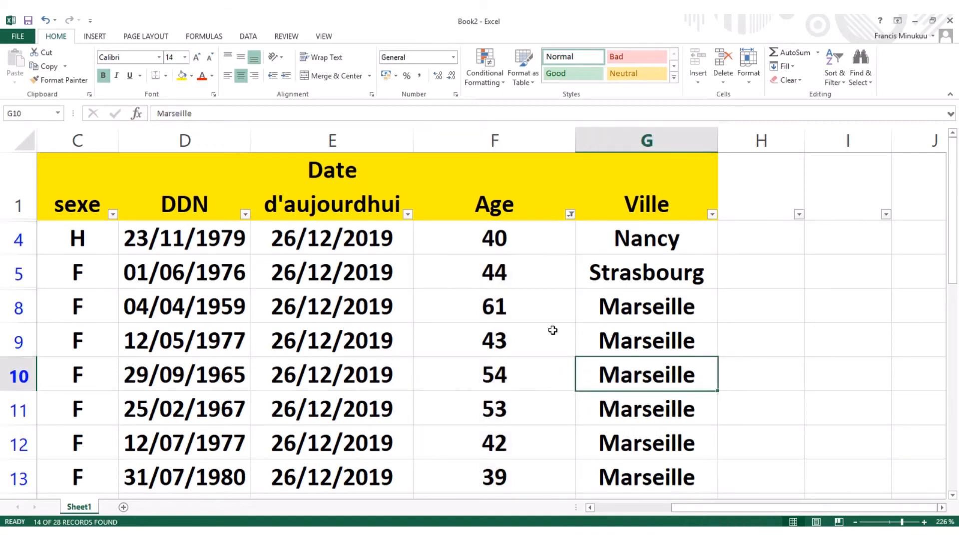
{"action": "scroll", "coordinate": [514, 358], "scroll_direction": "down", "scroll_amount": 3}
{"action": "scroll", "coordinate": [512, 357], "scroll_direction": "up", "scroll_amount": 1}
{"action": "scroll", "coordinate": [513, 358], "scroll_direction": "up", "scroll_amount": 1}
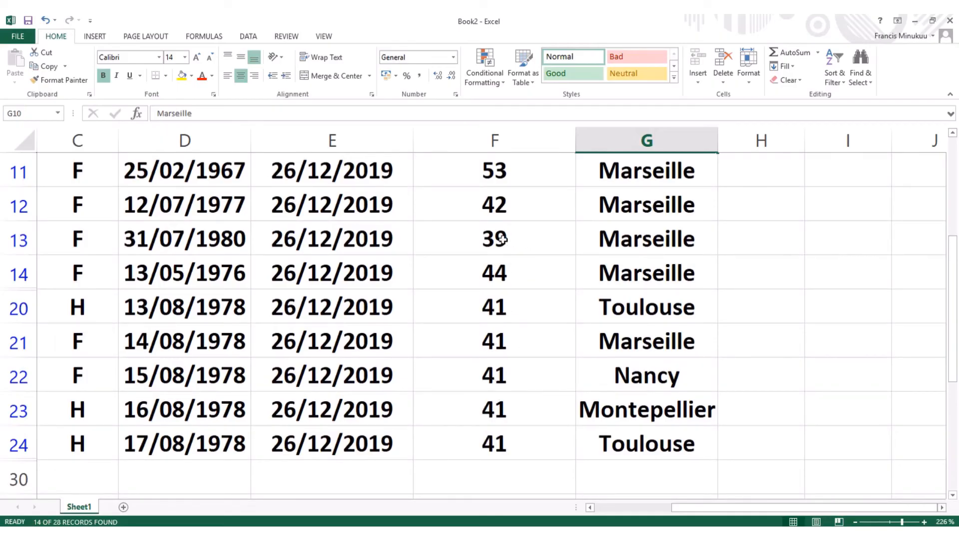
{"action": "left_click", "coordinate": [507, 180]}
{"action": "scroll", "coordinate": [495, 172], "scroll_direction": "up", "scroll_amount": 2}
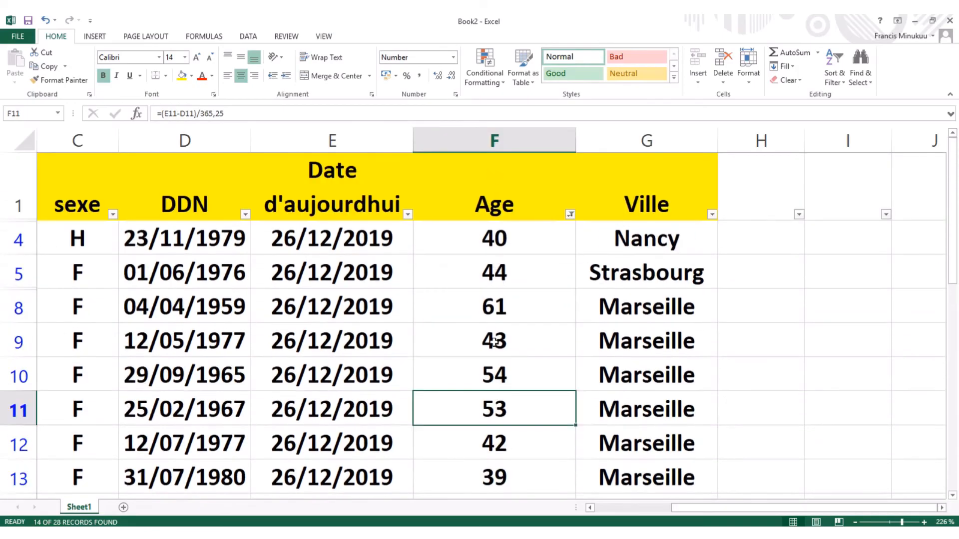
{"action": "left_click", "coordinate": [491, 374]}
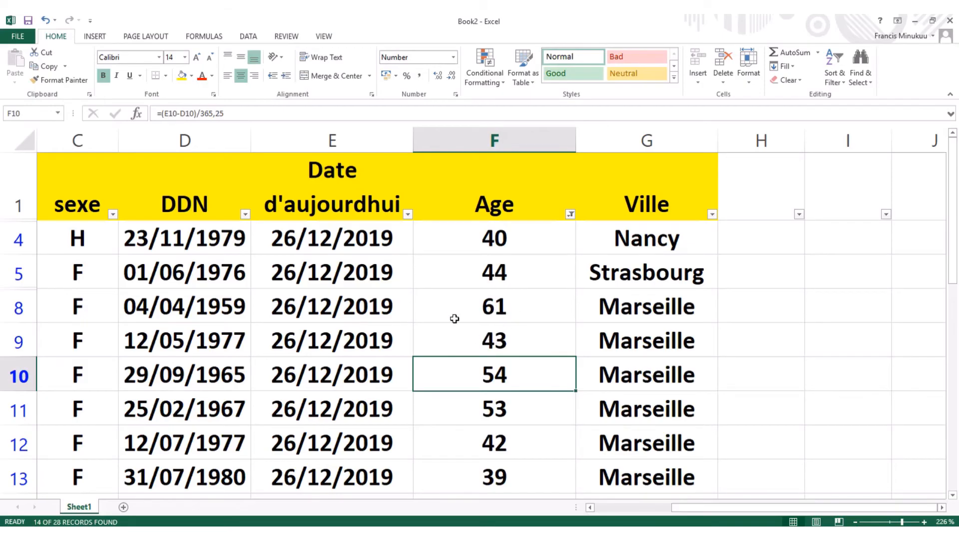
Step: Step through the filtered ages from cell F4 downward to compare them with the COUNTIF criterion
{"action": "left_click", "coordinate": [492, 241]}
{"action": "left_click_drag", "start_coordinate": [493, 243], "coordinate": [493, 336]}
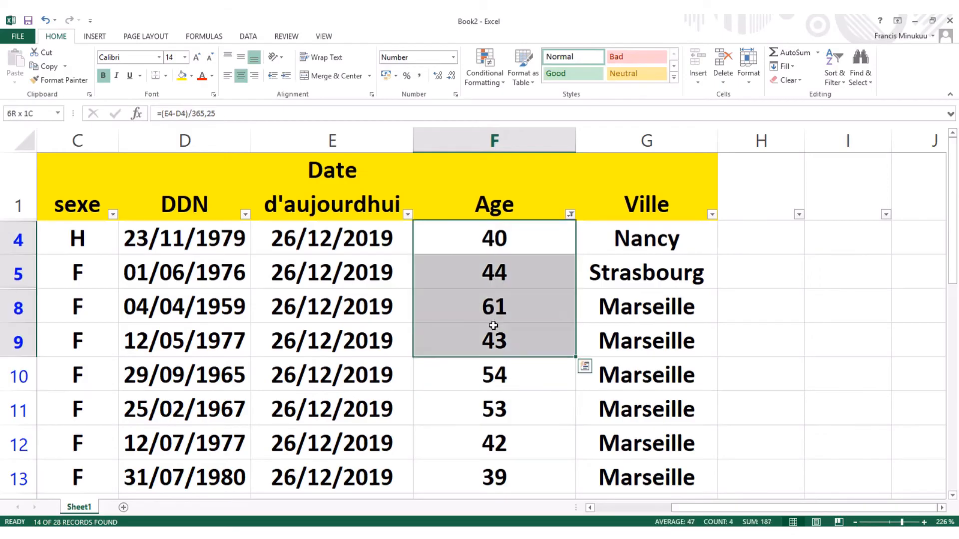
{"action": "left_click", "coordinate": [493, 336]}
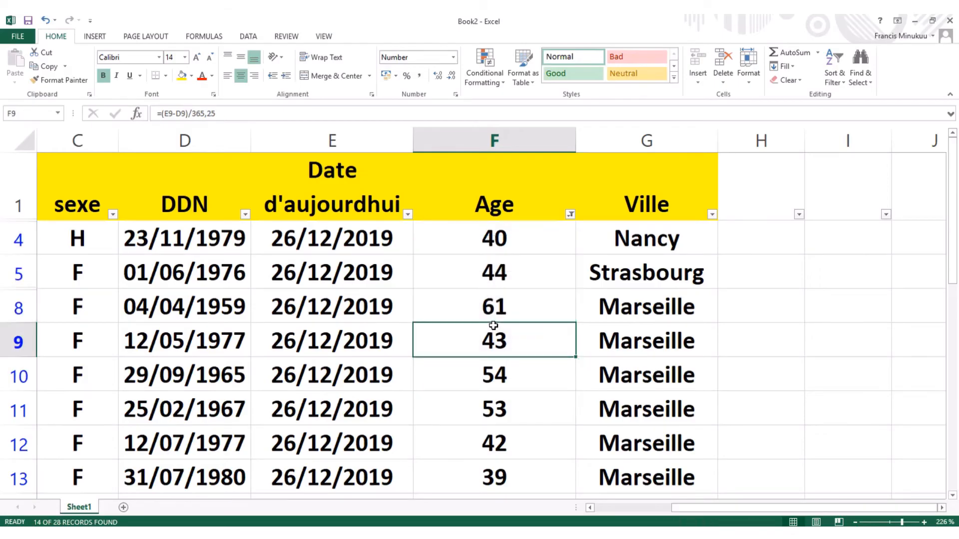
{"action": "left_click", "coordinate": [508, 248]}
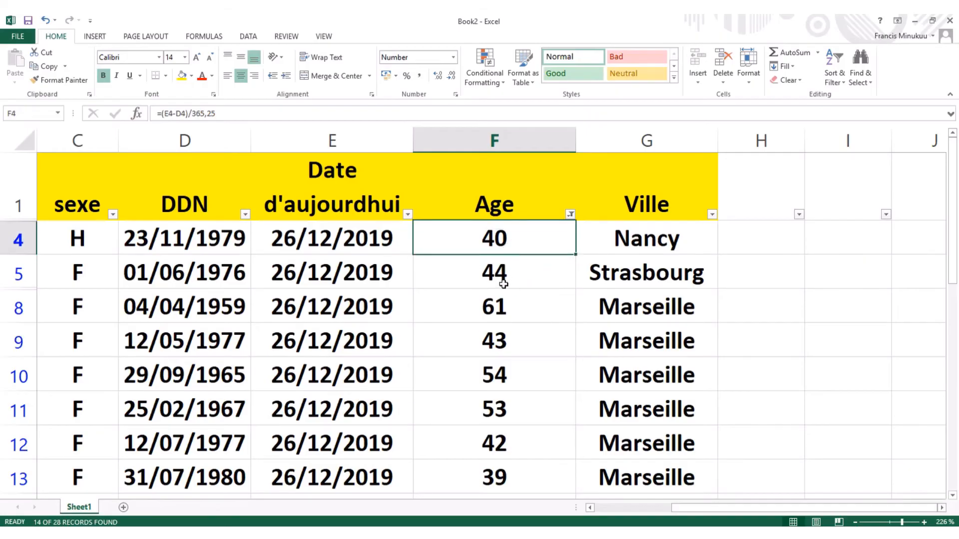
{"action": "left_click", "coordinate": [503, 284]}
{"action": "key", "text": "Up"}
{"action": "key", "text": "Up"}
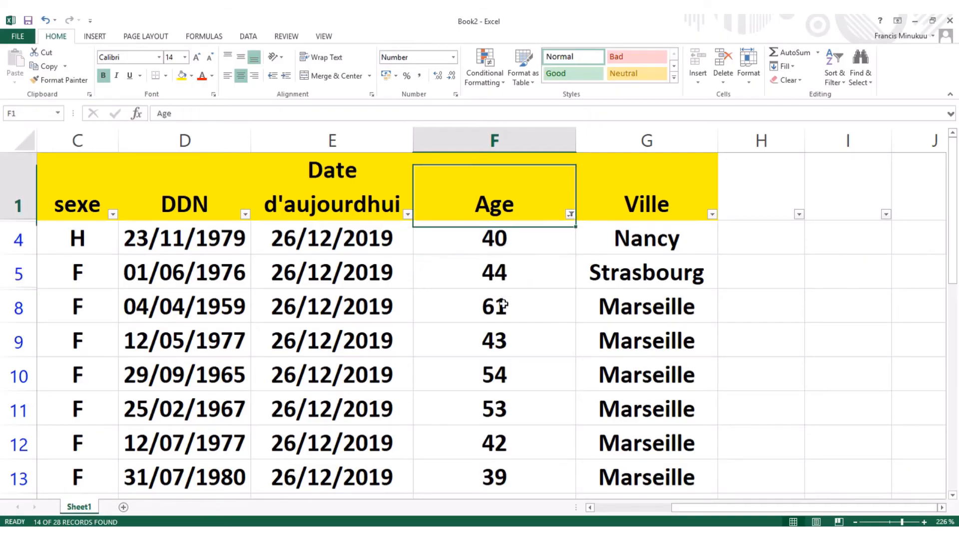
{"action": "left_click", "coordinate": [513, 237]}
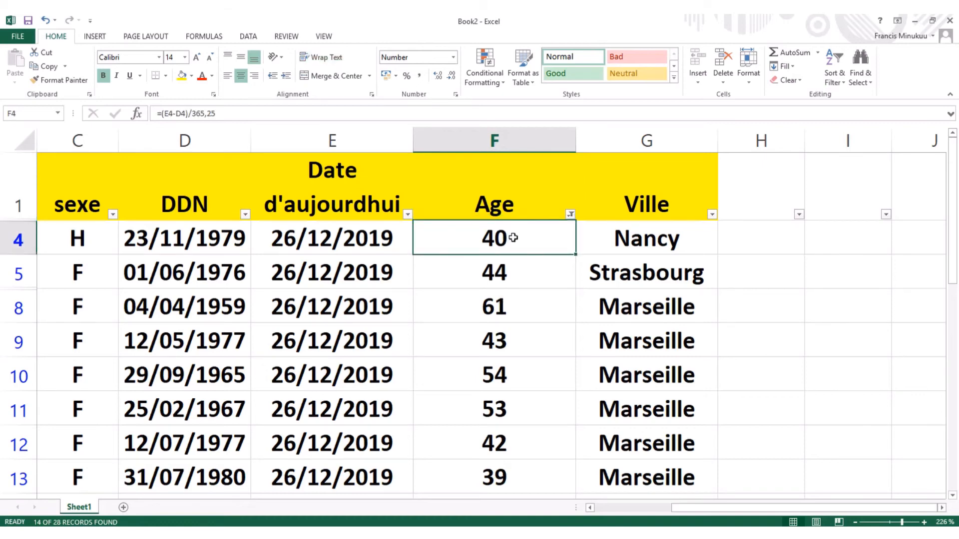
{"action": "key", "text": "Down"}
{"action": "key", "text": "Down"}
{"action": "key", "text": "Down"}
{"action": "key", "text": "Down"}
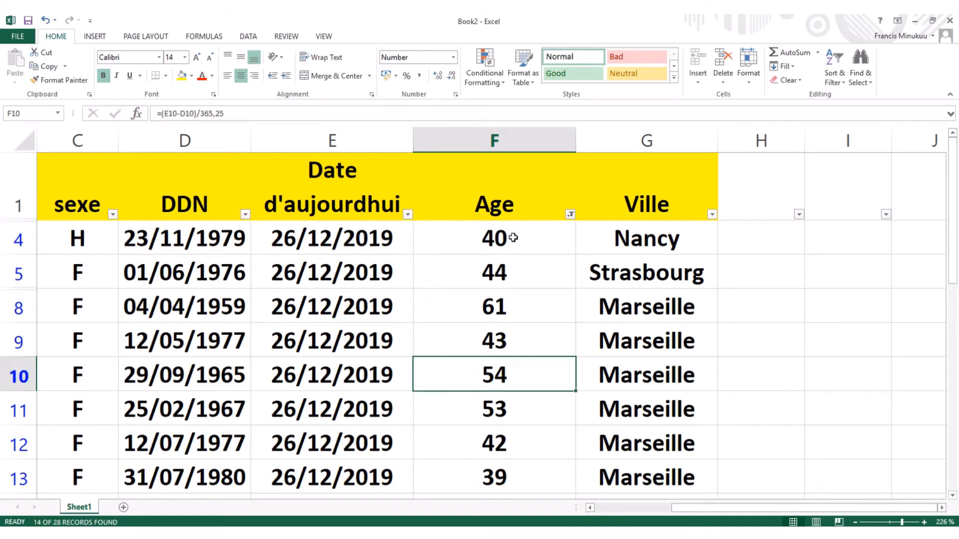
{"action": "key", "text": "Down"}
{"action": "key", "text": "Up"}
{"action": "key", "text": "Up"}
{"action": "key", "text": "Up"}
{"action": "key", "text": "Up"}
{"action": "key", "text": "Up"}
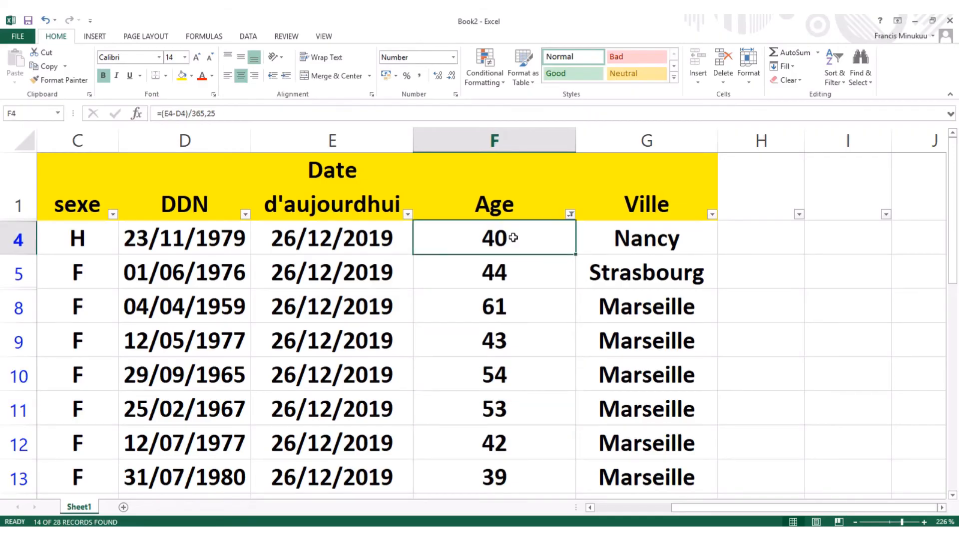
Step: Count the filtered ages one by one from cell F4 down to the end of the Age column
{"action": "key", "text": "Down"}
{"action": "key", "text": "Down"}
{"action": "key", "text": "Down"}
{"action": "key", "text": "Down"}
{"action": "key", "text": "Down"}
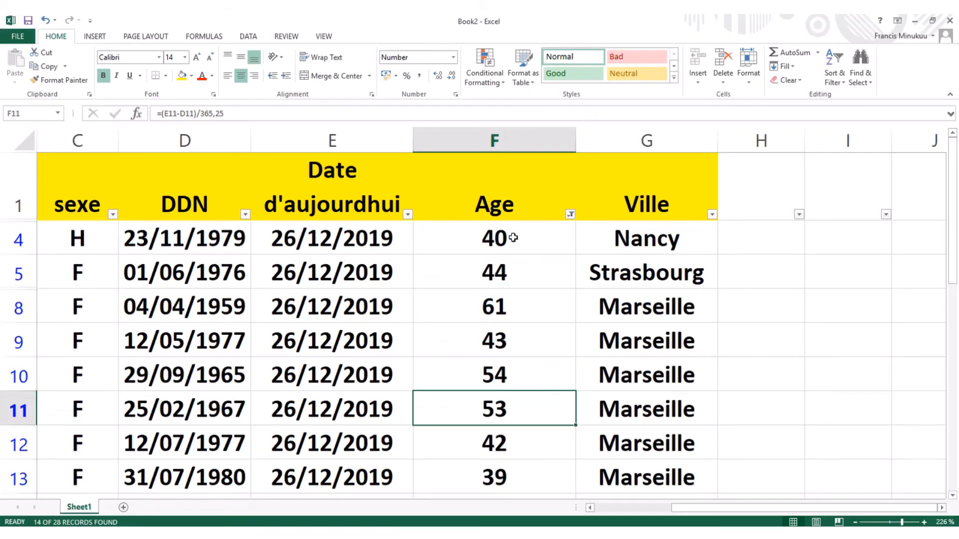
{"action": "key", "text": "Down"}
{"action": "key", "text": "Down"}
{"action": "key", "text": "Down"}
{"action": "key", "text": "Down"}
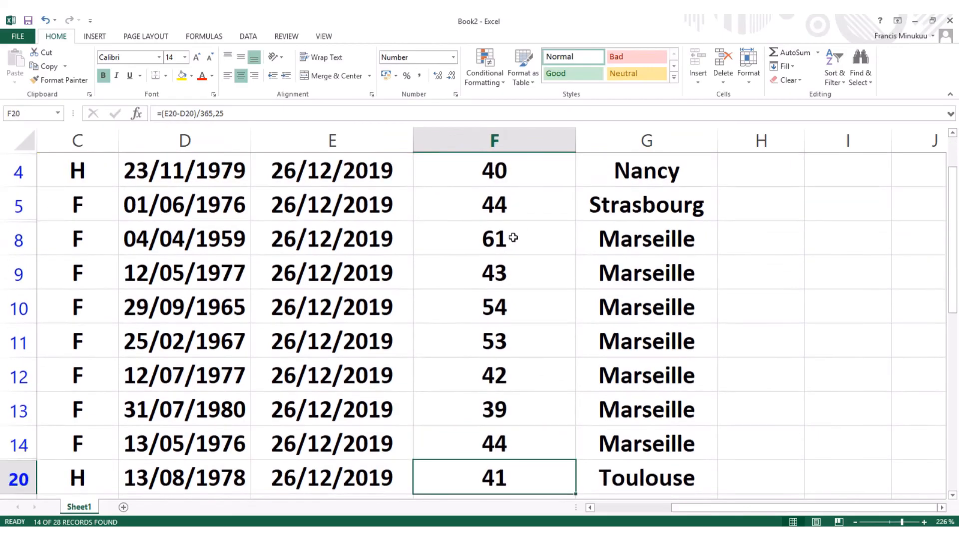
{"action": "key", "text": "Down"}
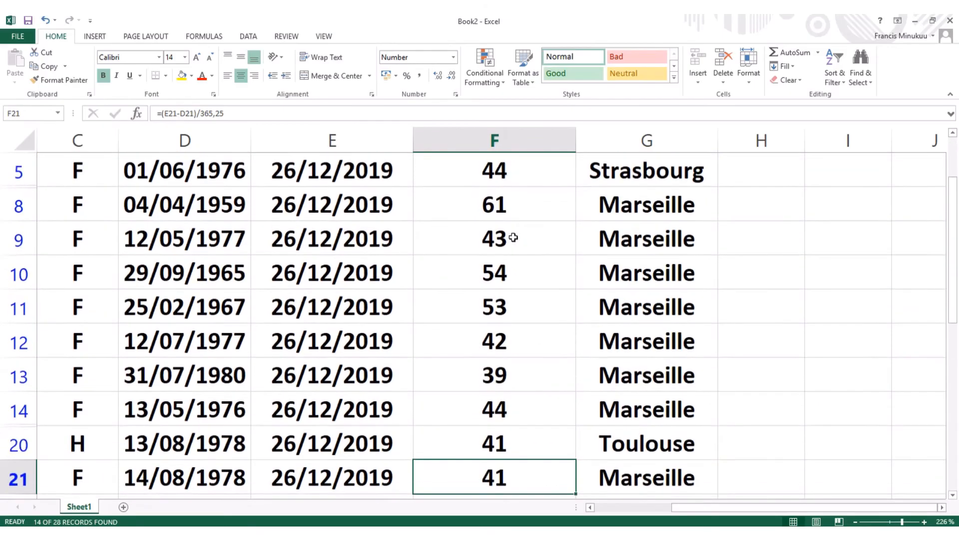
{"action": "key", "text": "Down"}
{"action": "key", "text": "Down"}
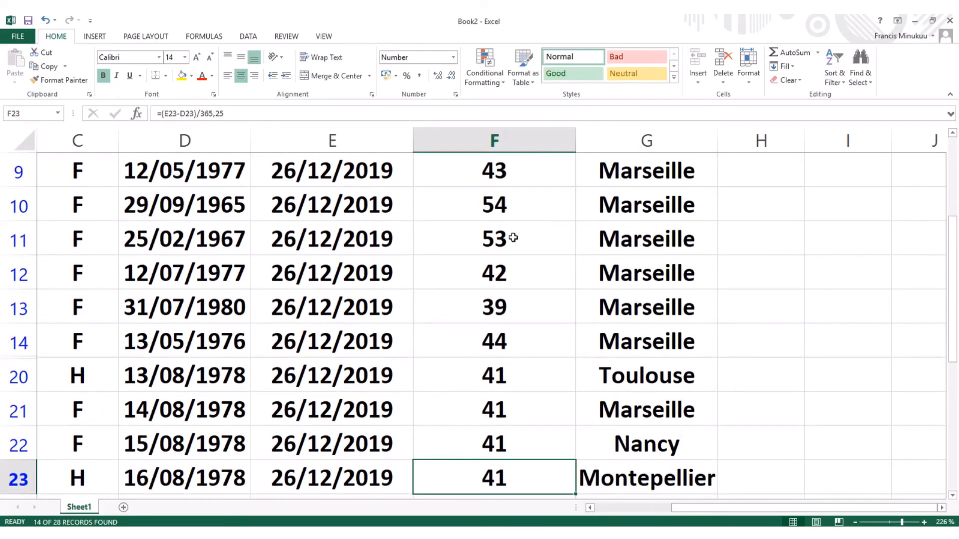
{"action": "scroll", "coordinate": [513, 237], "scroll_direction": "down", "scroll_amount": 2}
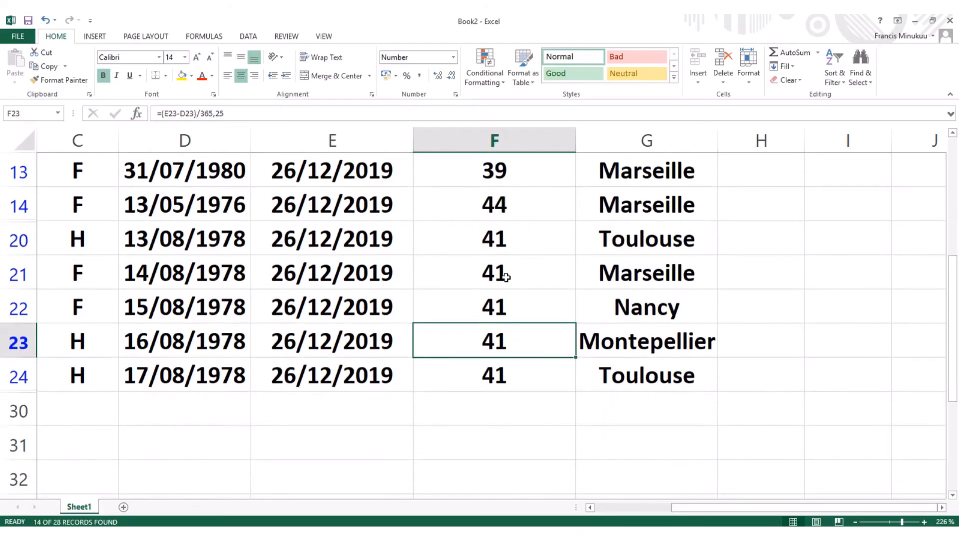
Step: Recount the filtered ages from the last entry in F24 back up to cell F4
{"action": "left_click", "coordinate": [500, 376]}
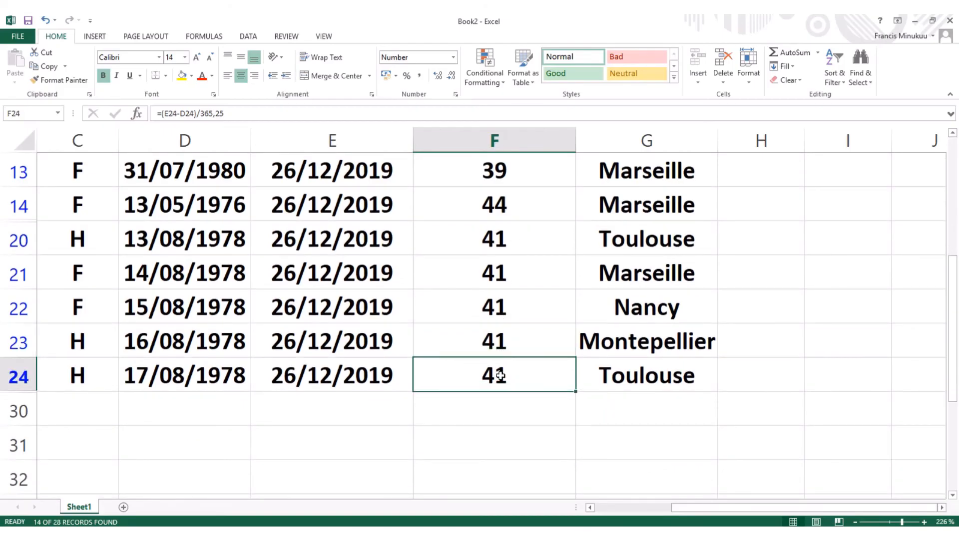
{"action": "key", "text": "Up"}
{"action": "key", "text": "Up"}
{"action": "key", "text": "Up"}
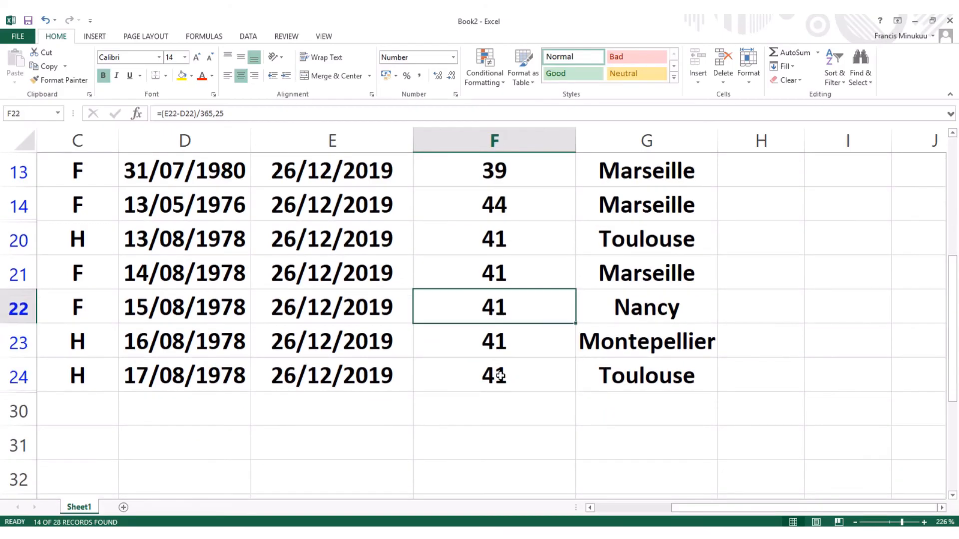
{"action": "key", "text": "Up"}
{"action": "key", "text": "Up"}
{"action": "key", "text": "Up"}
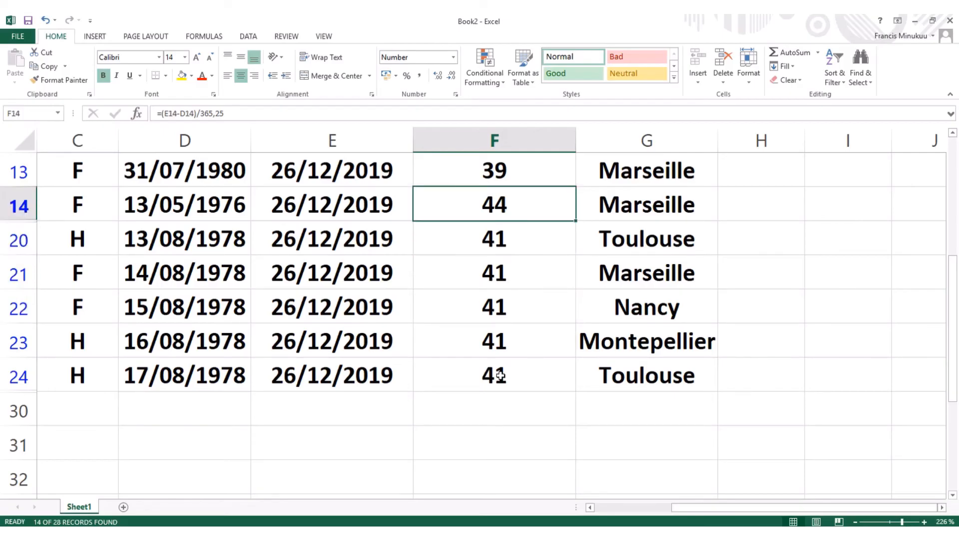
{"action": "key", "text": "Up"}
{"action": "key", "text": "Up"}
{"action": "key", "text": "Up"}
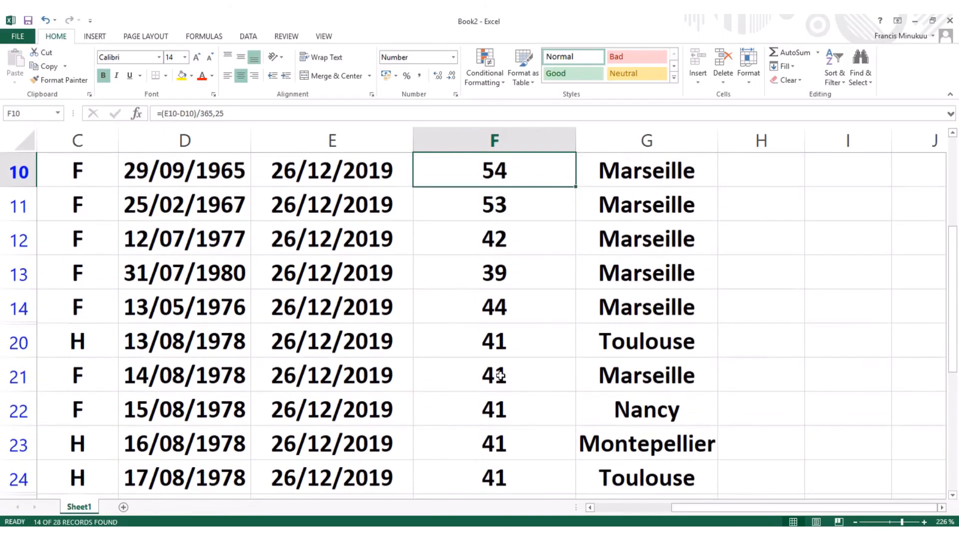
{"action": "key", "text": "Up"}
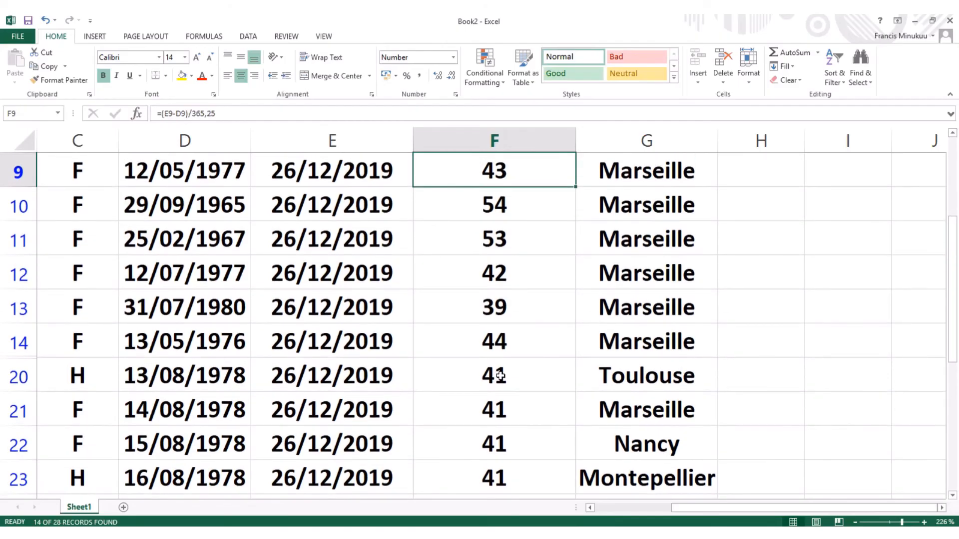
{"action": "key", "text": "Up"}
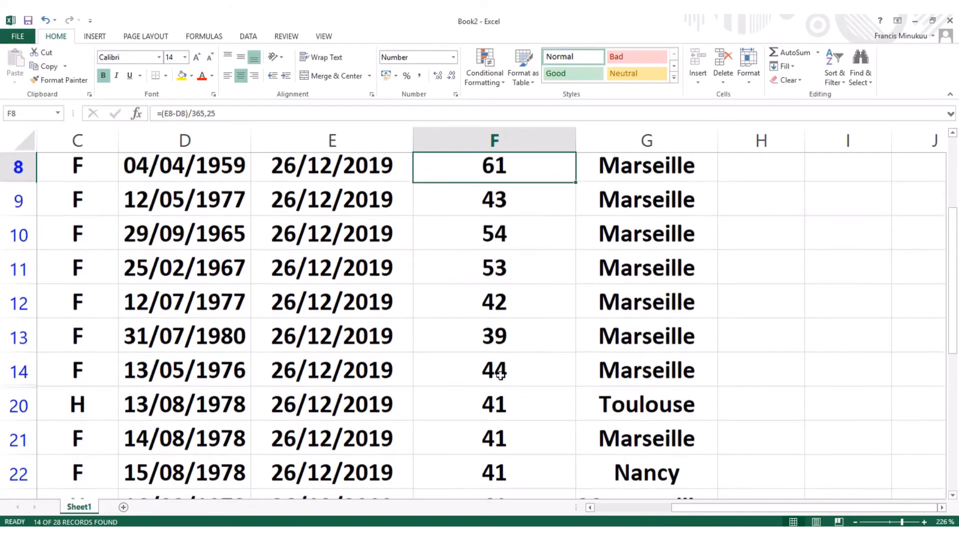
{"action": "key", "text": "Up"}
{"action": "key", "text": "Up"}
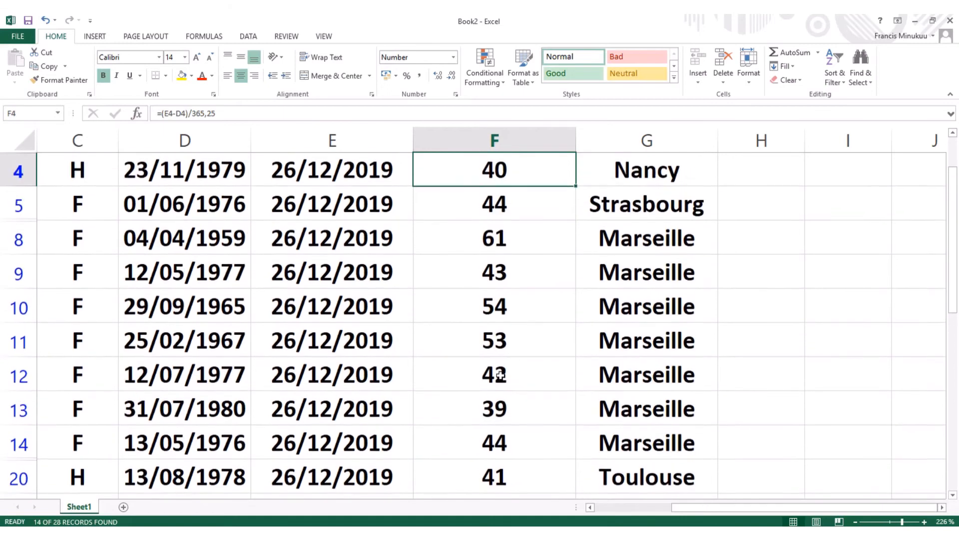
{"action": "scroll", "coordinate": [500, 375], "scroll_direction": "up", "scroll_amount": 1}
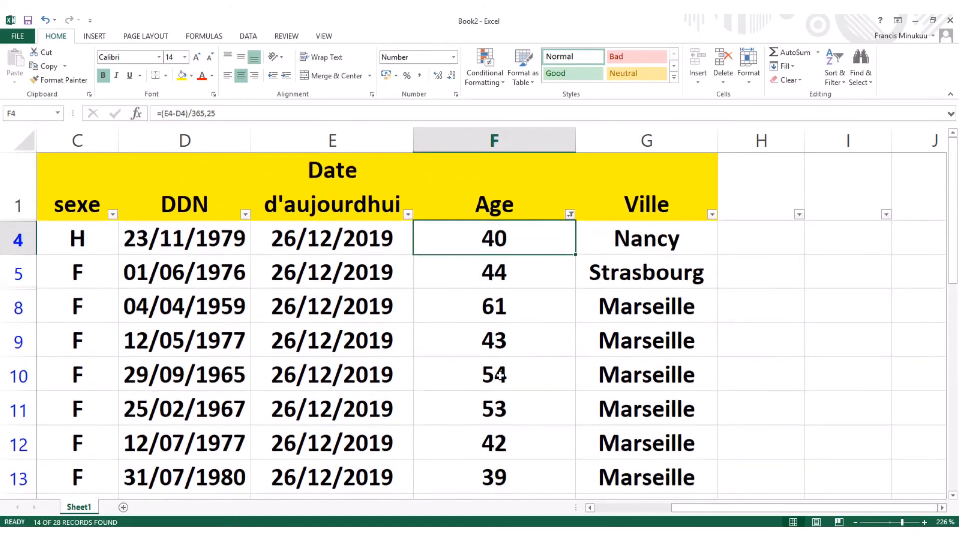
Step: Clear the filter from the Age column to show all rows again
{"action": "left_click", "coordinate": [788, 389]}
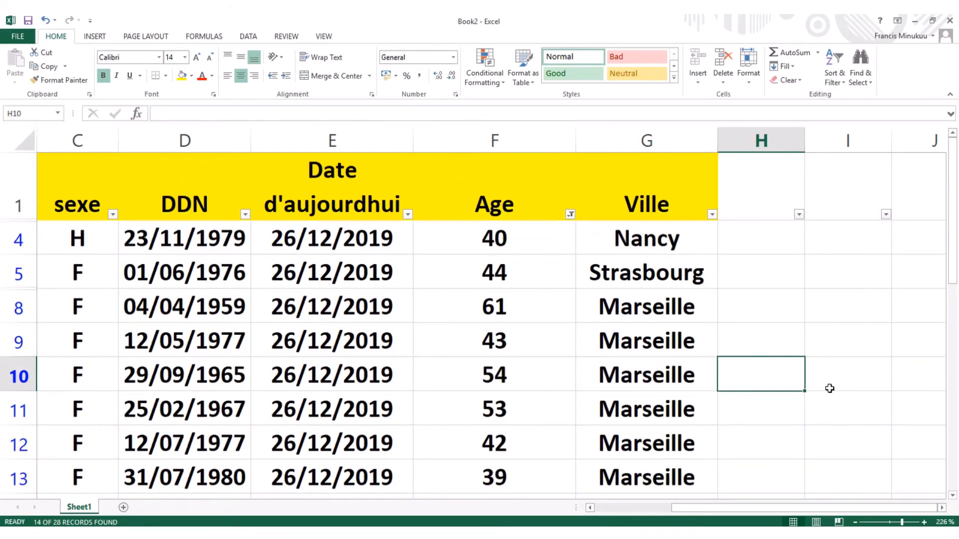
{"action": "left_click", "coordinate": [787, 281]}
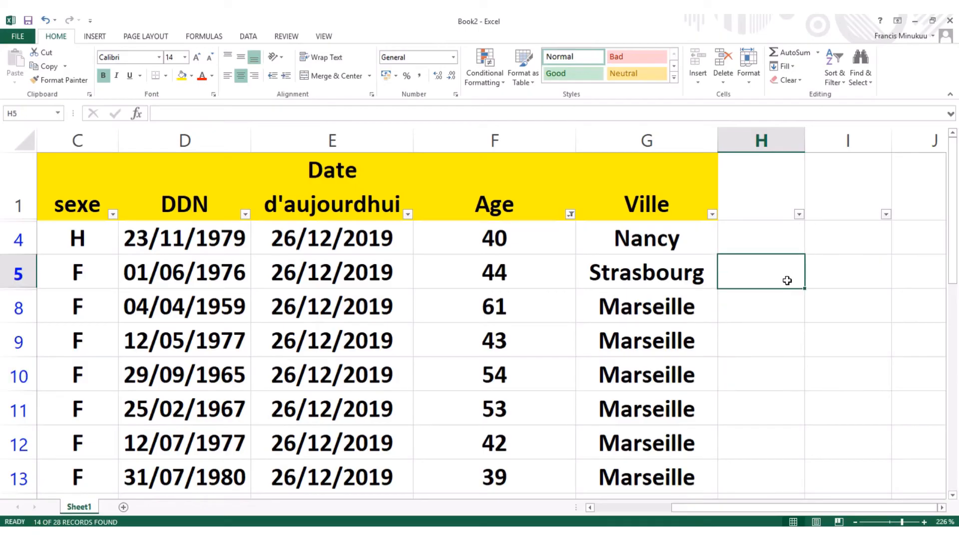
{"action": "left_click", "coordinate": [570, 214]}
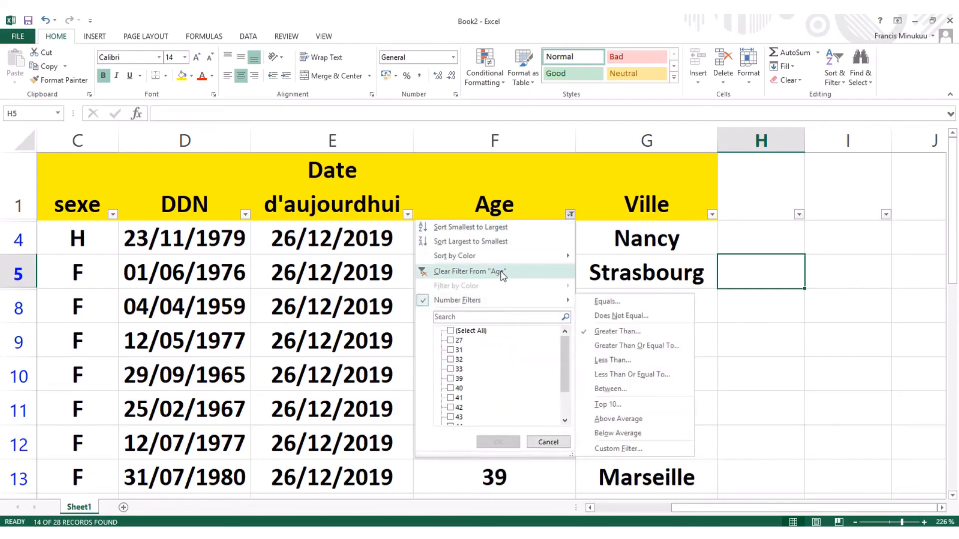
{"action": "left_click", "coordinate": [532, 272]}
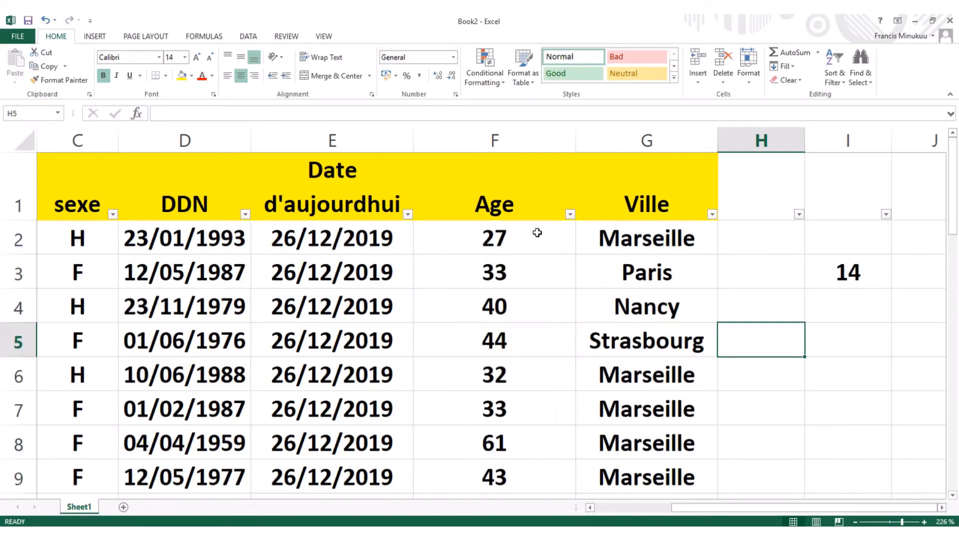
Step: Delete the COUNTIF formula with the >35 criterion from cell I3
{"action": "left_click", "coordinate": [855, 273]}
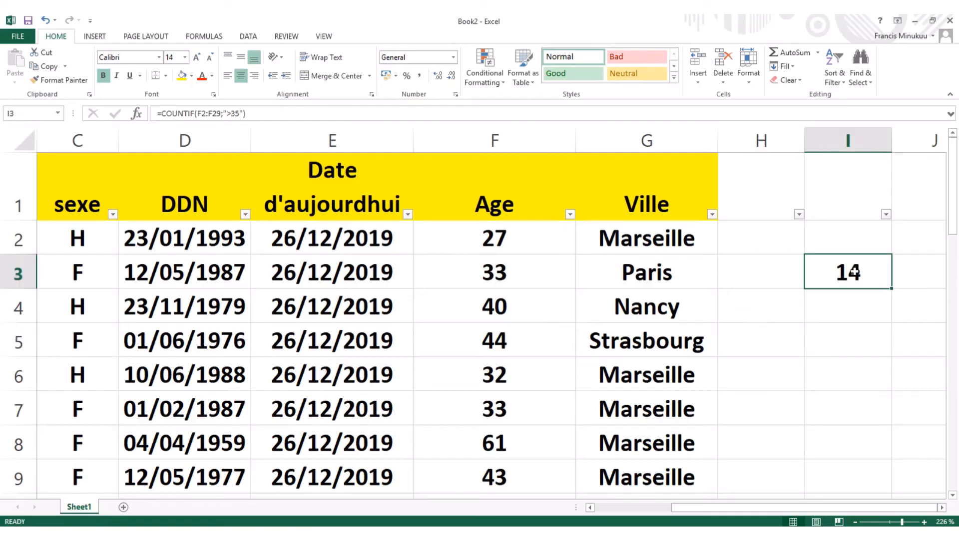
{"action": "double_click", "coordinate": [856, 272]}
{"action": "left_click", "coordinate": [845, 316]}
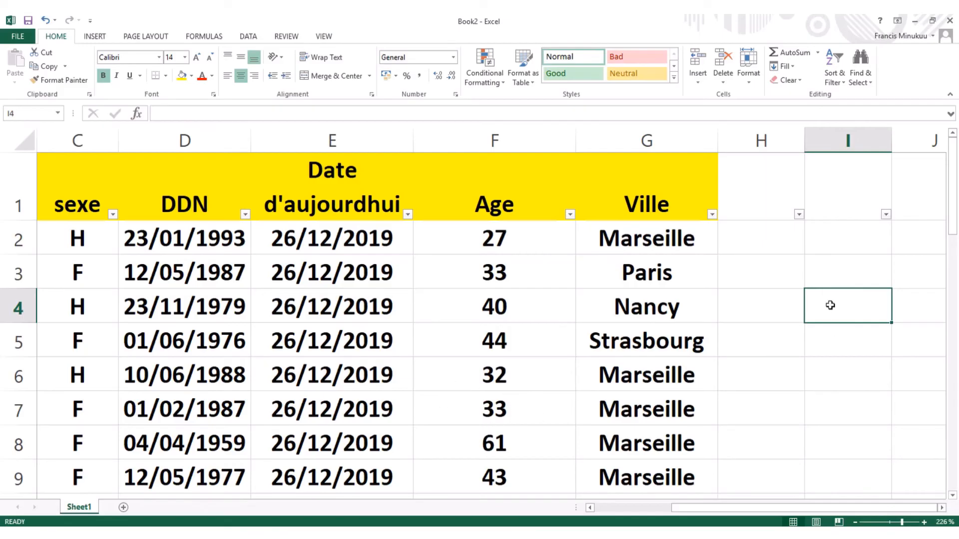
Step: Insert the COUNTIF function in cell I5
{"action": "left_click", "coordinate": [815, 353]}
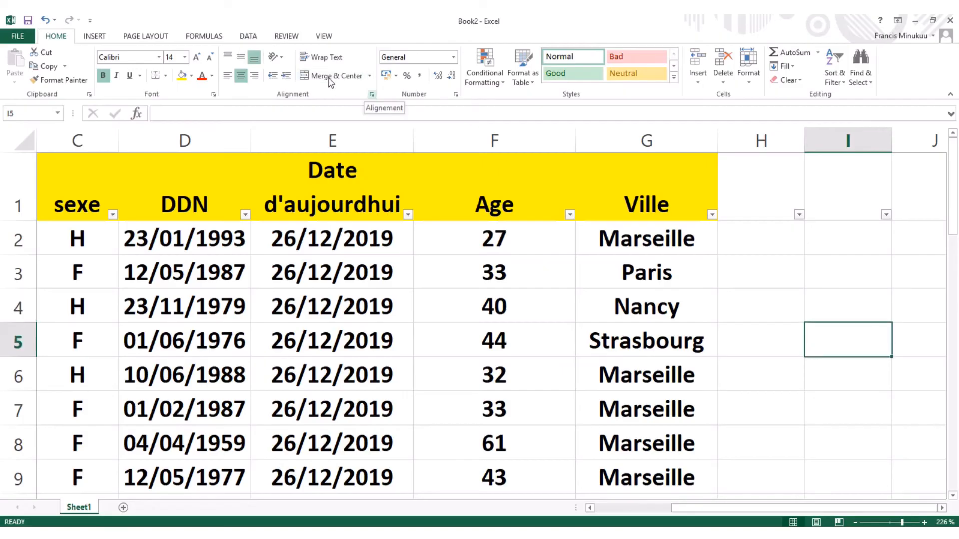
{"action": "left_click", "coordinate": [137, 113]}
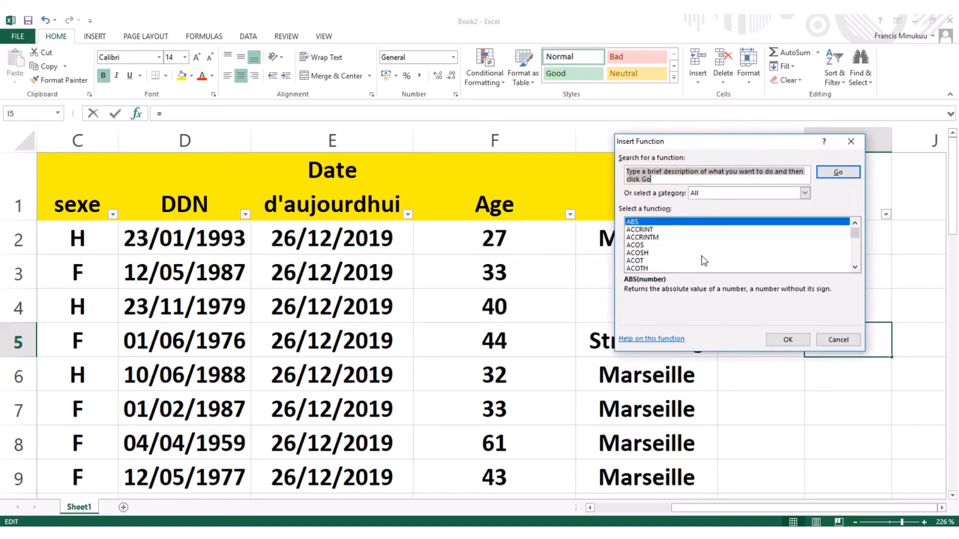
{"action": "type", "text": "d"}
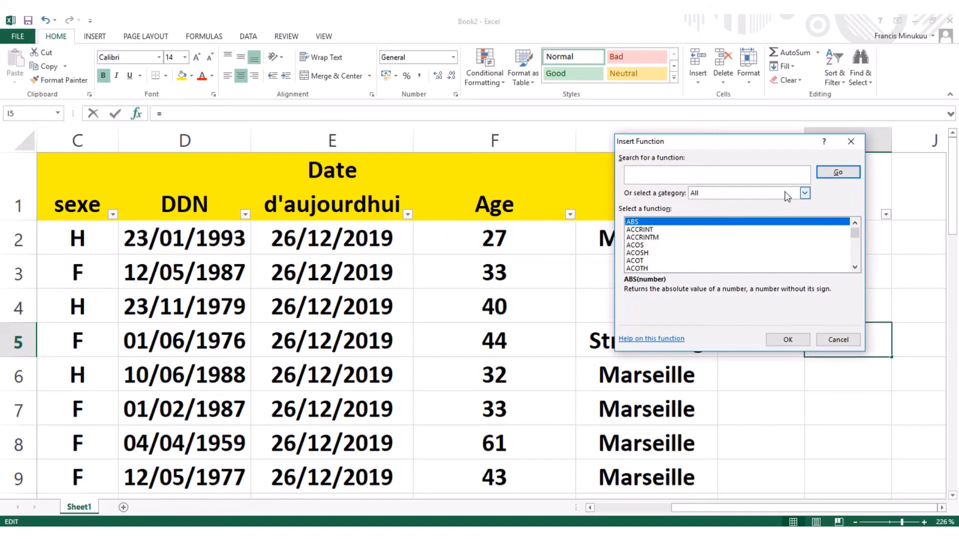
{"action": "mouse_move", "coordinate": [856, 231]}
{"action": "left_mouse_down"}
{"action": "mouse_move", "coordinate": [853, 262]}
{"action": "mouse_move", "coordinate": [847, 234]}
{"action": "left_mouse_up"}
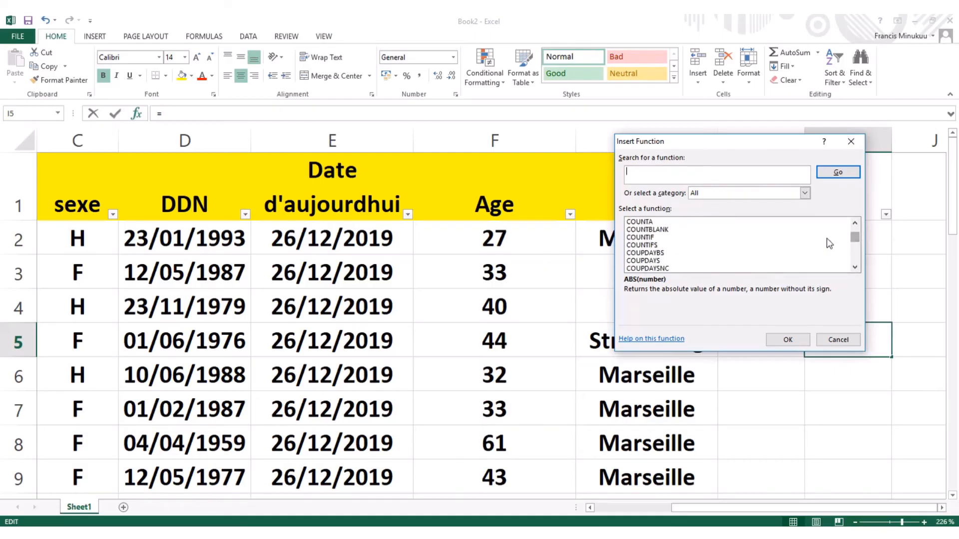
{"action": "left_click", "coordinate": [643, 238]}
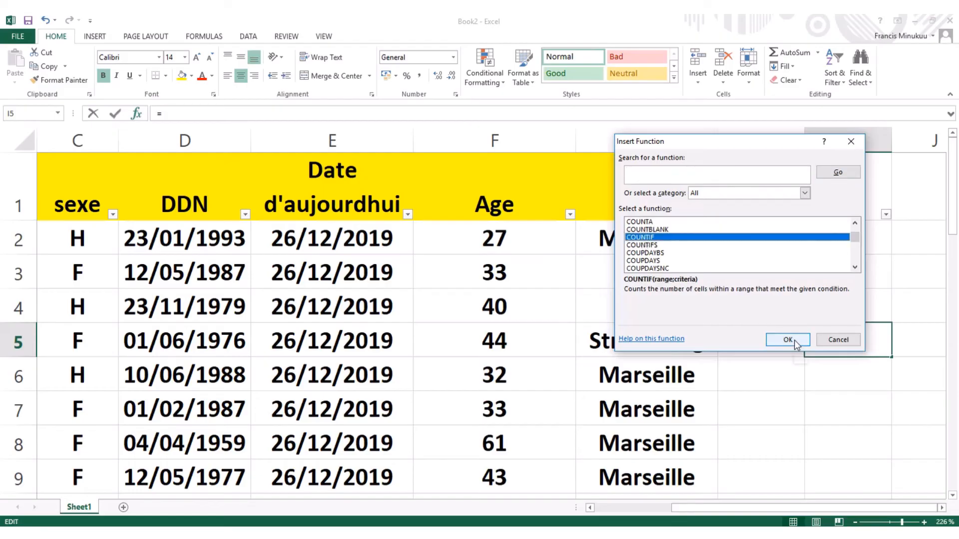
{"action": "left_click", "coordinate": [792, 340]}
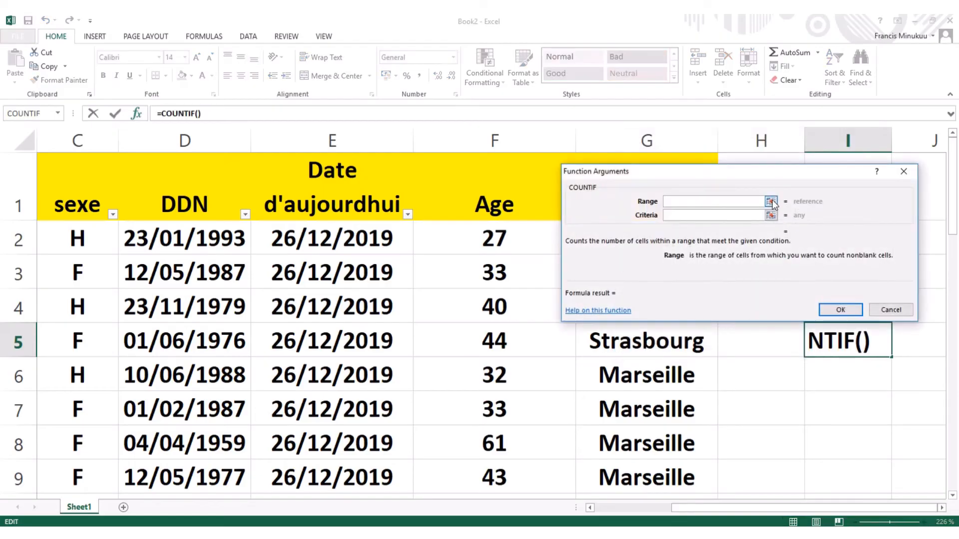
Step: Set the COUNTIF range to F2:F29 with the criterion >60, and enter the formula in I5
{"action": "left_click", "coordinate": [772, 201]}
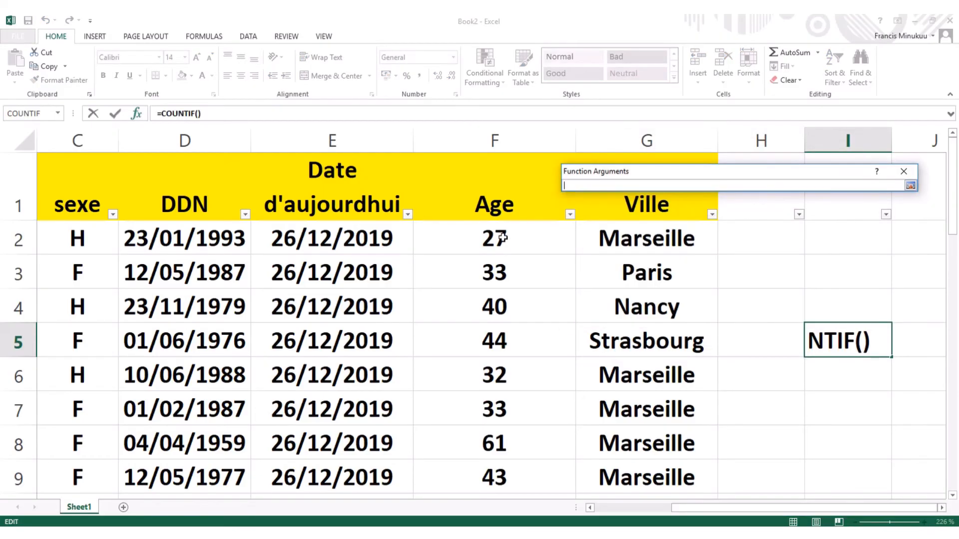
{"action": "left_click_drag", "start_coordinate": [503, 238], "coordinate": [495, 377]}
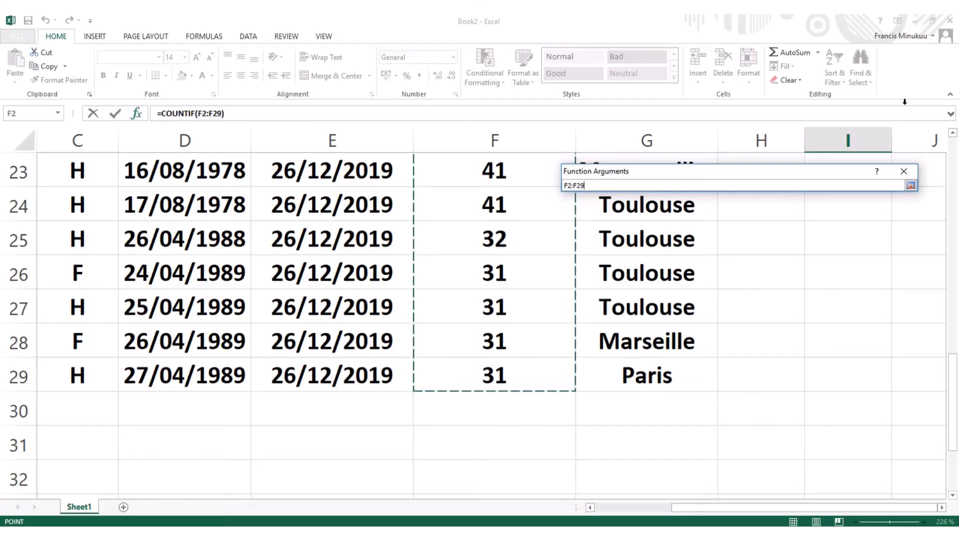
{"action": "left_click", "coordinate": [910, 186]}
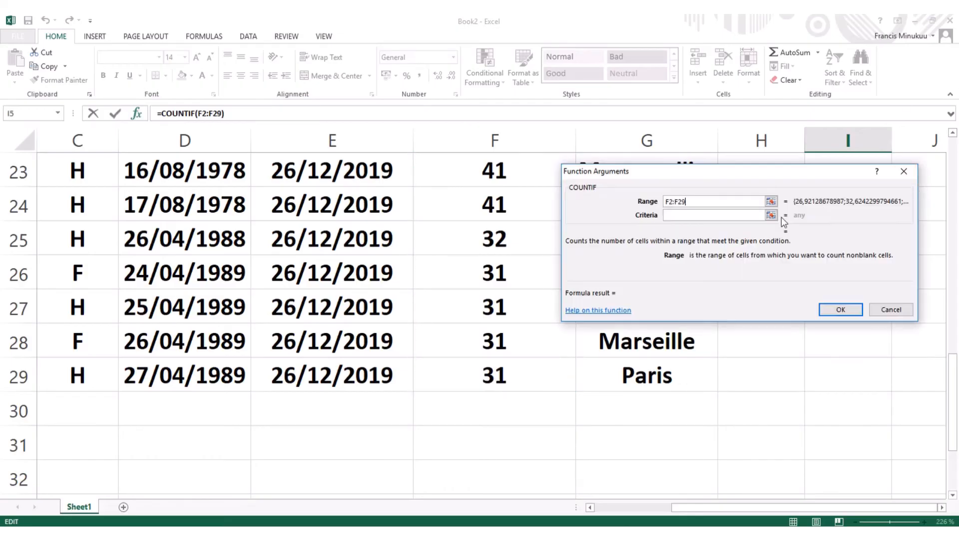
{"action": "left_click", "coordinate": [734, 215]}
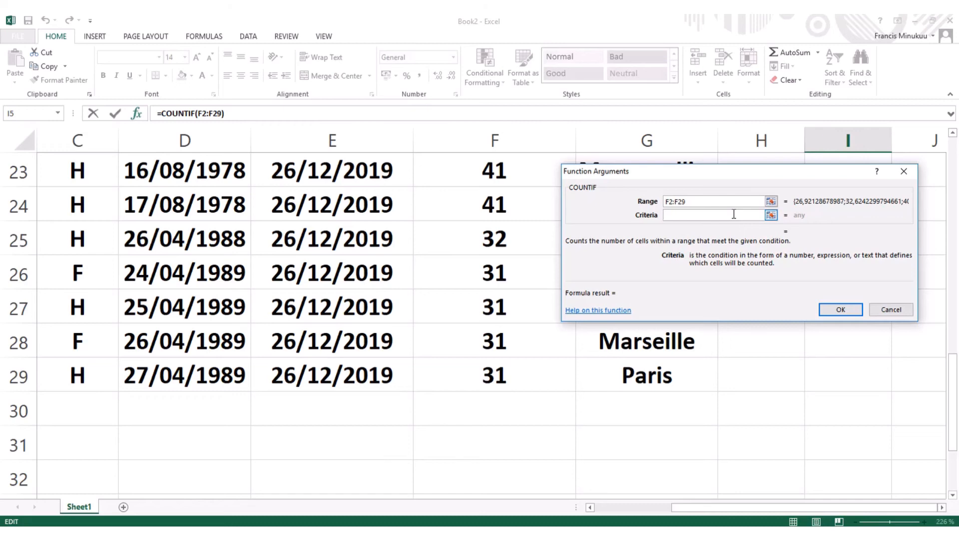
{"action": "type", "text": ">60"}
{"action": "left_click", "coordinate": [840, 310]}
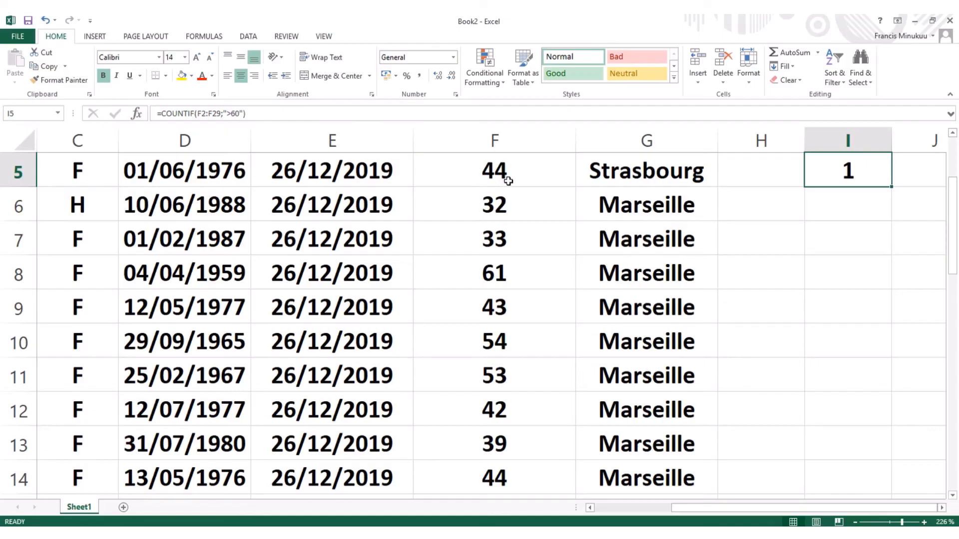
Step: Filter the Age column to show only rows with an age greater than 60
{"action": "scroll", "coordinate": [489, 264], "scroll_direction": "up", "scroll_amount": 2}
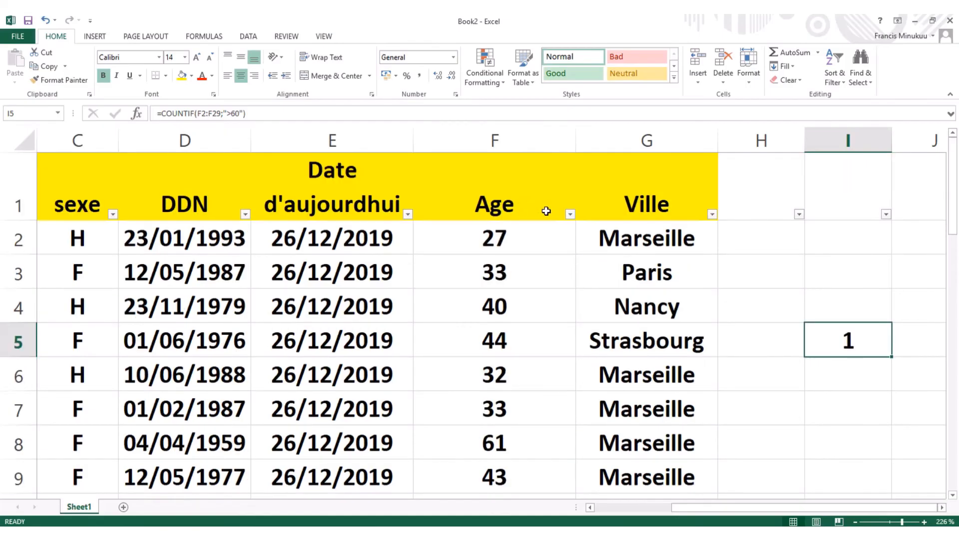
{"action": "left_click", "coordinate": [570, 215]}
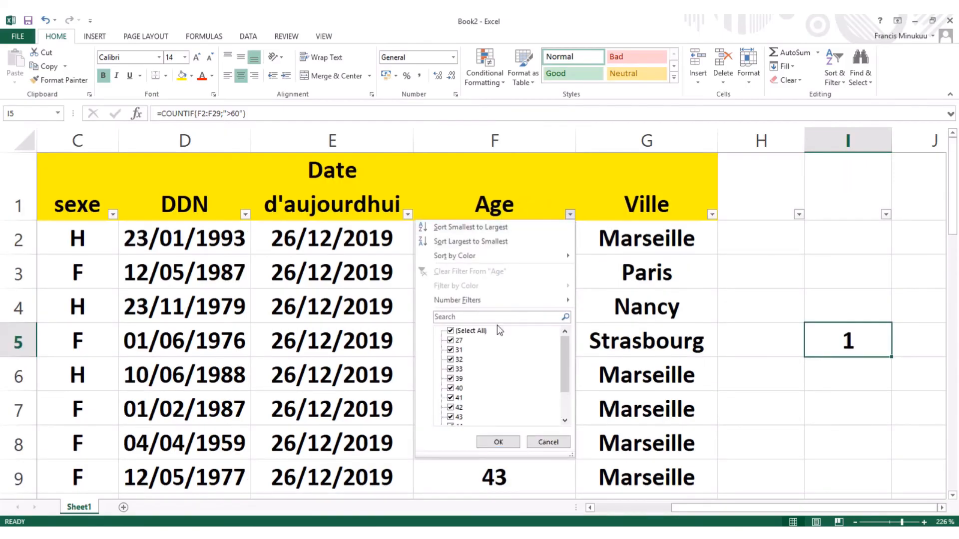
{"action": "mouse_move", "coordinate": [484, 298]}
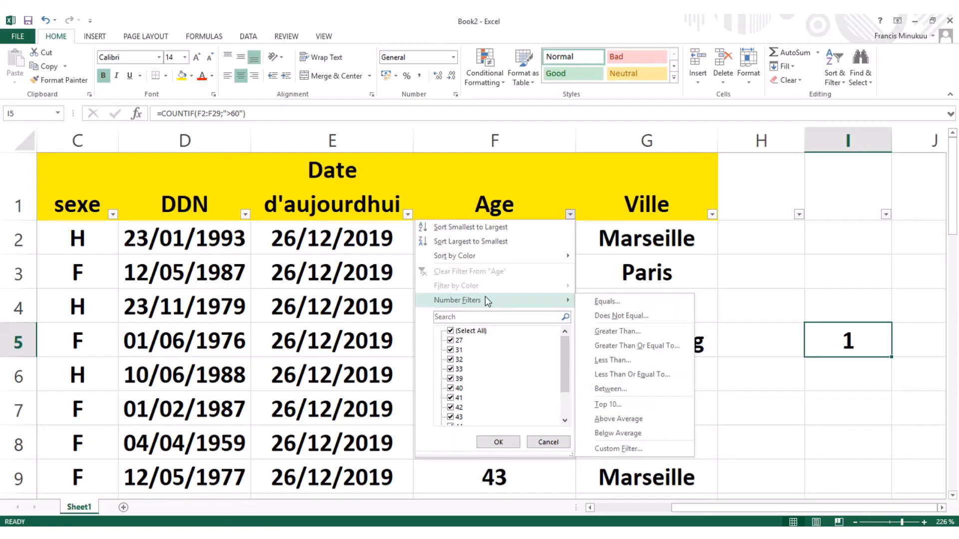
{"action": "left_click", "coordinate": [616, 332]}
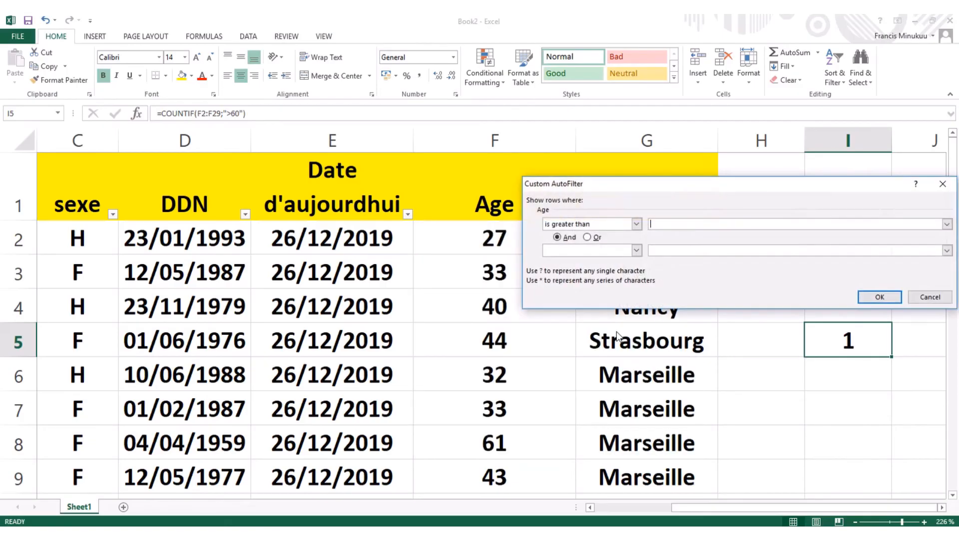
{"action": "type", "text": "60"}
{"action": "left_click", "coordinate": [883, 297]}
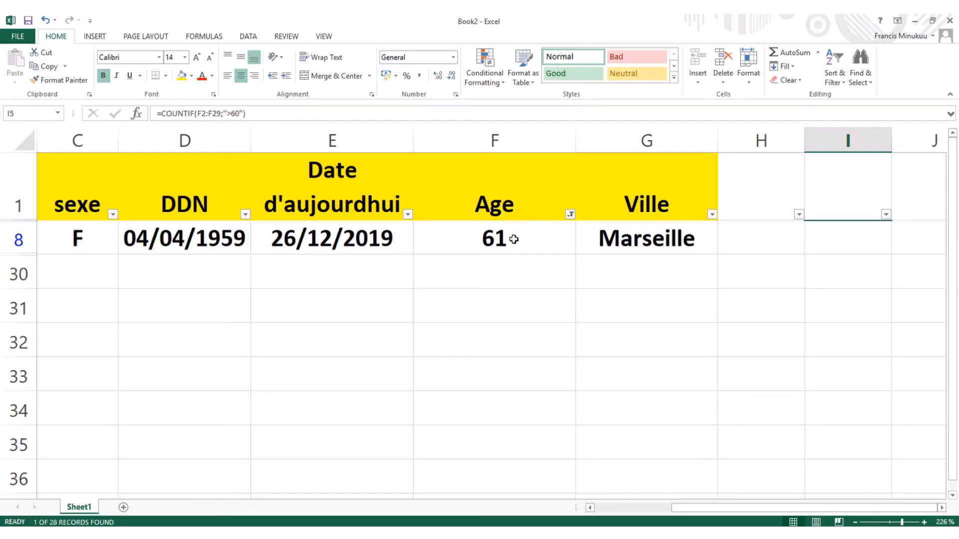
Step: Clear the filter from the Age column to show all rows of the table again
{"action": "left_click", "coordinate": [514, 239]}
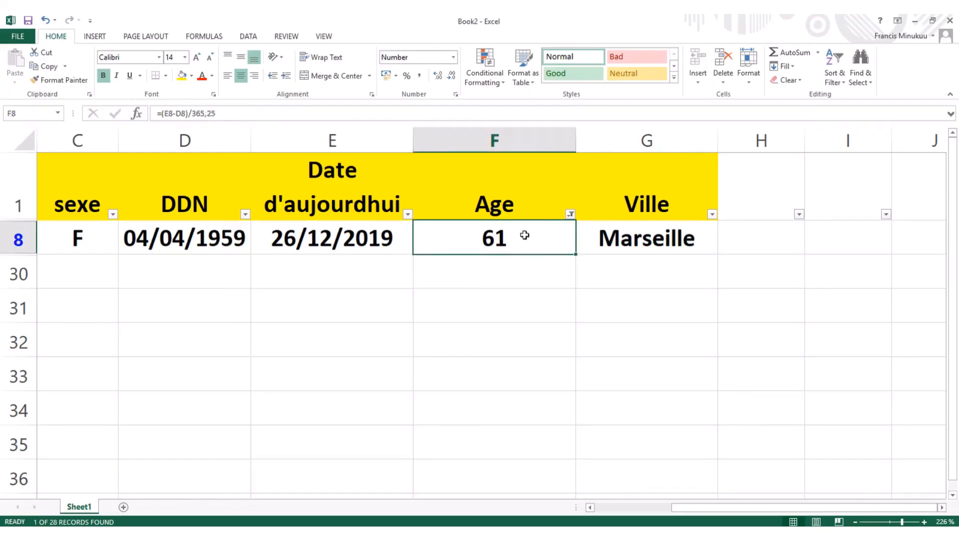
{"action": "left_click", "coordinate": [570, 214]}
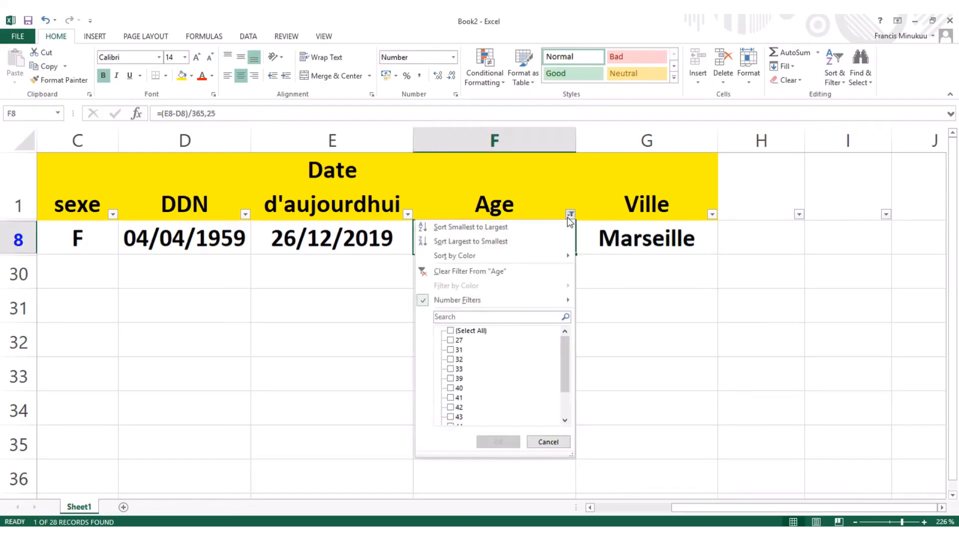
{"action": "left_click", "coordinate": [471, 270]}
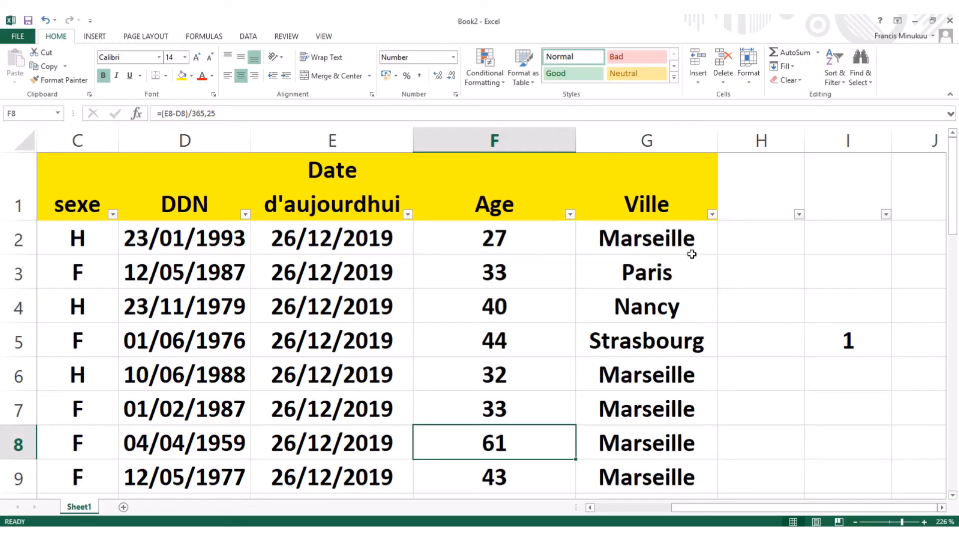
{"action": "left_click", "coordinate": [819, 298]}
{"action": "left_click", "coordinate": [784, 269]}
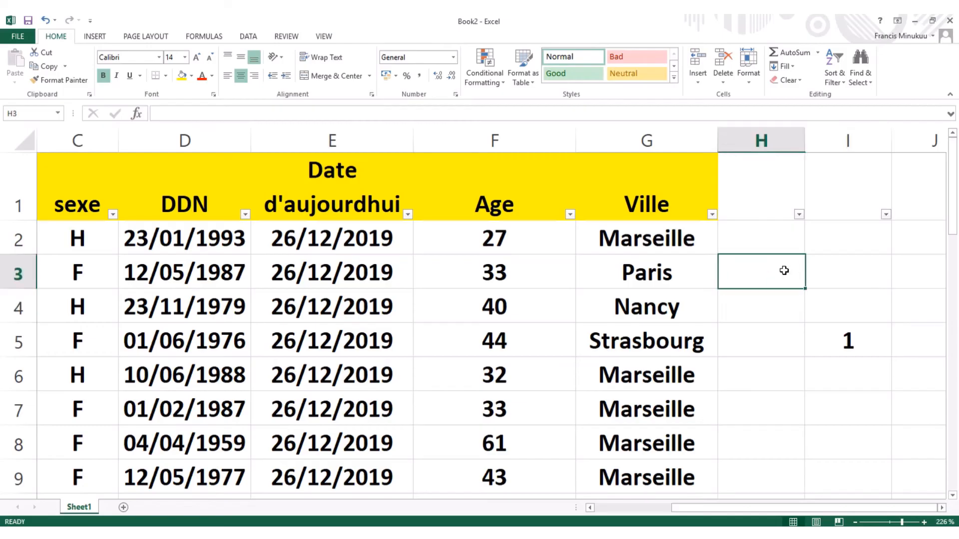
{"action": "left_click", "coordinate": [139, 113]}
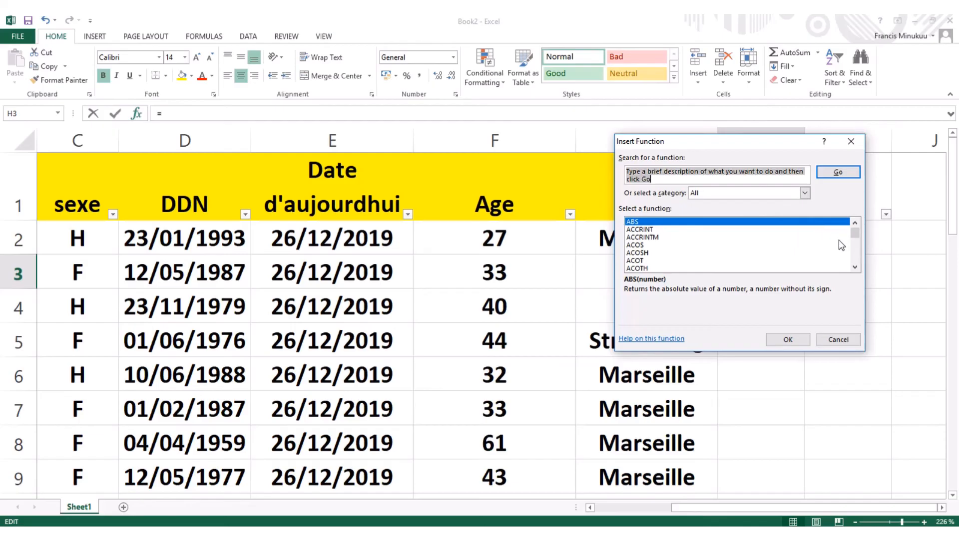
{"action": "type", "text": "d"}
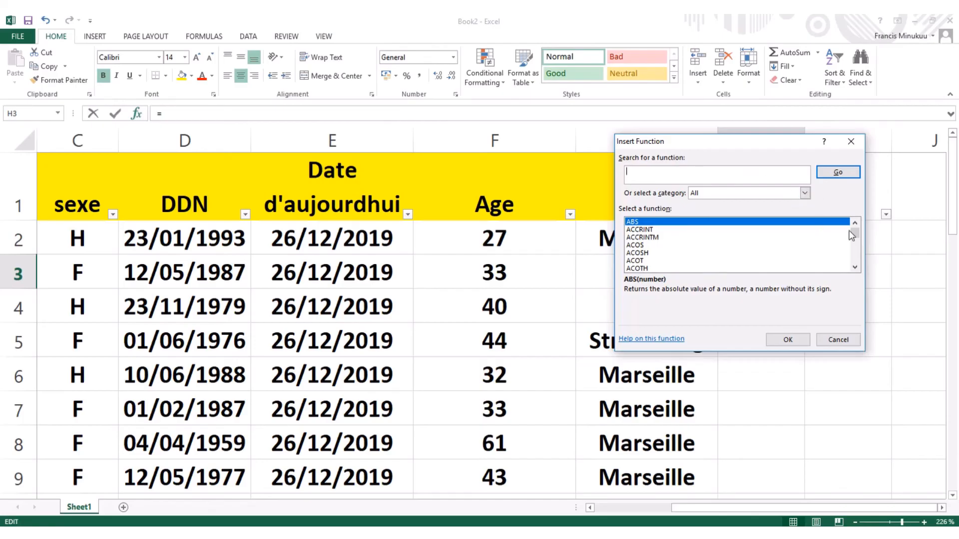
{"action": "mouse_move", "coordinate": [854, 234]}
{"action": "left_mouse_down"}
{"action": "mouse_move", "coordinate": [854, 262]}
{"action": "mouse_move", "coordinate": [855, 248]}
{"action": "left_mouse_up"}
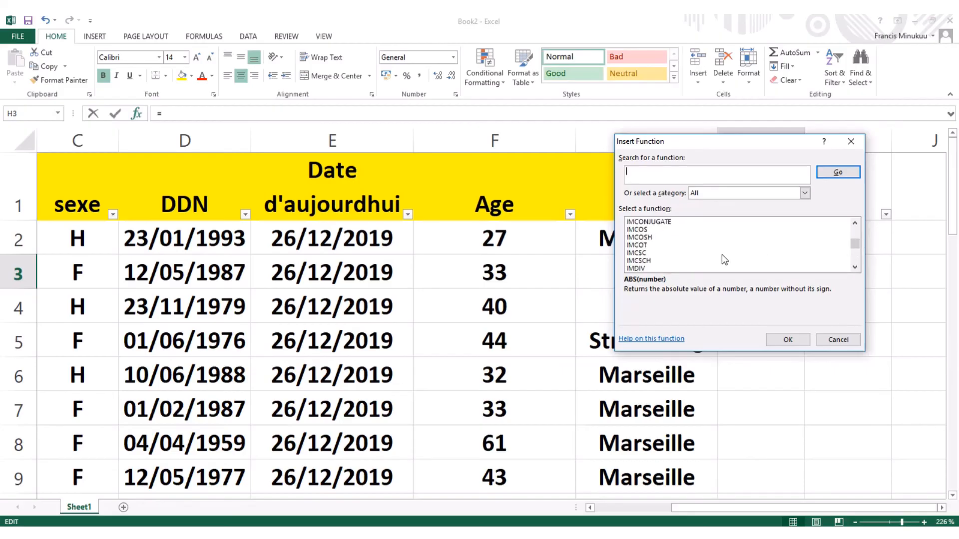
{"action": "mouse_move", "coordinate": [857, 244]}
{"action": "left_mouse_down"}
{"action": "mouse_move", "coordinate": [857, 233]}
{"action": "mouse_move", "coordinate": [857, 247]}
{"action": "left_mouse_up"}
{"action": "left_click", "coordinate": [729, 229]}
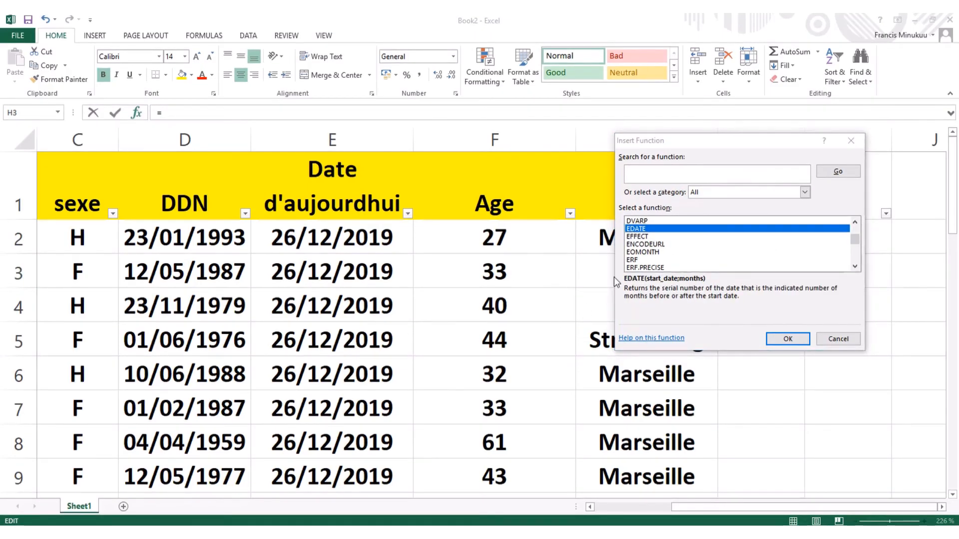
{"action": "left_click", "coordinate": [646, 245]}
{"action": "key", "text": "Up"}
{"action": "key", "text": "Up"}
{"action": "key", "text": "Up"}
{"action": "key", "text": "Up"}
{"action": "key", "text": "Up"}
{"action": "key", "text": "Up"}
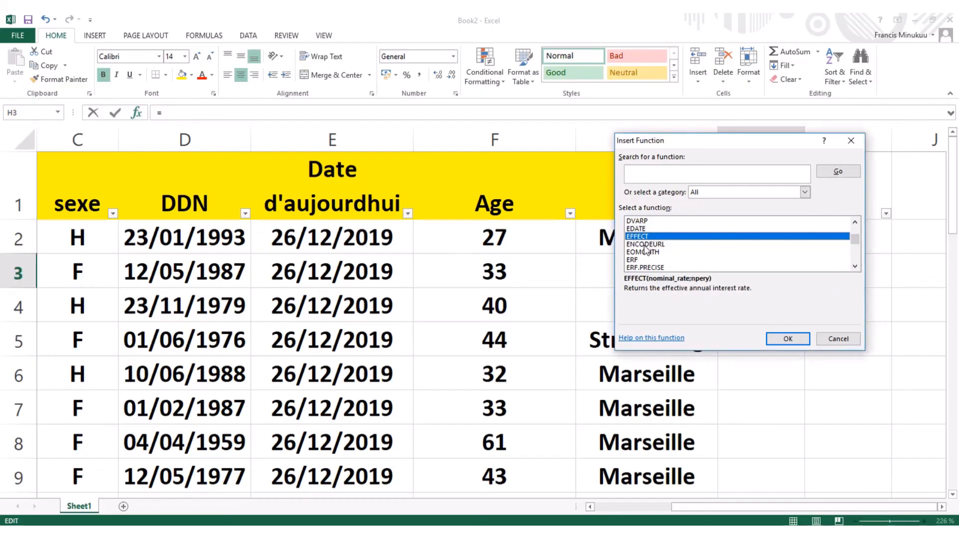
{"action": "key", "text": "Up"}
{"action": "key", "text": "Up"}
{"action": "key", "text": "Up"}
{"action": "key", "text": "Up"}
{"action": "key", "text": "Up"}
{"action": "key", "text": "Up"}
{"action": "key", "text": "Up"}
{"action": "key", "text": "Up"}
{"action": "key", "text": "Up"}
{"action": "key", "text": "Up"}
{"action": "key", "text": "Up"}
{"action": "key", "text": "Up"}
{"action": "key", "text": "Up"}
{"action": "key", "text": "Up"}
{"action": "key", "text": "Up"}
{"action": "key", "text": "Up"}
{"action": "key", "text": "Up"}
{"action": "key", "text": "Up"}
{"action": "key", "text": "Up"}
{"action": "key", "text": "Up"}
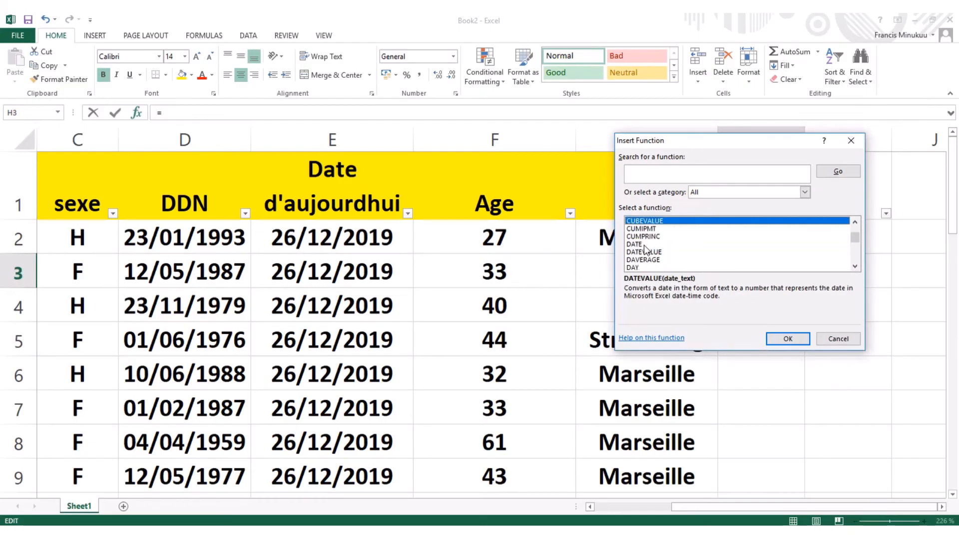
{"action": "key", "text": "Up"}
{"action": "key", "text": "Up"}
{"action": "key", "text": "Up"}
{"action": "key", "text": "Up"}
{"action": "key", "text": "Up"}
{"action": "key", "text": "Up"}
{"action": "key", "text": "Up"}
{"action": "key", "text": "Up"}
{"action": "key", "text": "Up"}
{"action": "key", "text": "Up"}
{"action": "key", "text": "Up"}
{"action": "key", "text": "Up"}
{"action": "key", "text": "Up"}
{"action": "key", "text": "Up"}
{"action": "key", "text": "Up"}
{"action": "key", "text": "Up"}
{"action": "key", "text": "Up"}
{"action": "key", "text": "Up"}
{"action": "key", "text": "Up"}
{"action": "key", "text": "Up"}
{"action": "key", "text": "Up"}
{"action": "key", "text": "Up"}
{"action": "key", "text": "Up"}
{"action": "key", "text": "Up"}
{"action": "key", "text": "Up"}
{"action": "key", "text": "Up"}
{"action": "key", "text": "Up"}
{"action": "key", "text": "Up"}
{"action": "key", "text": "Up"}
{"action": "key", "text": "Up"}
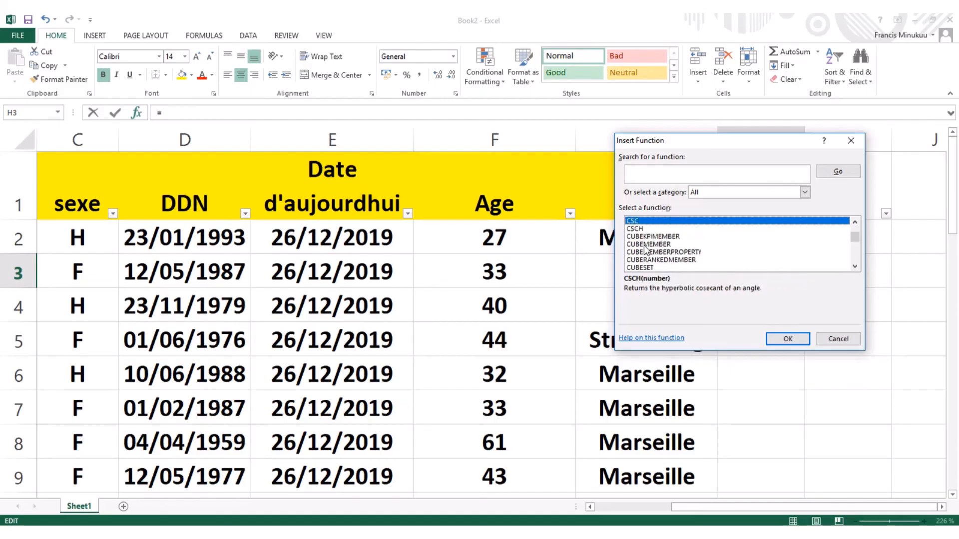
{"action": "key", "text": "Up"}
{"action": "key", "text": "Up"}
{"action": "key", "text": "Up"}
{"action": "key", "text": "Up"}
{"action": "key", "text": "Up"}
{"action": "key", "text": "Up"}
{"action": "key", "text": "Up"}
{"action": "key", "text": "Up"}
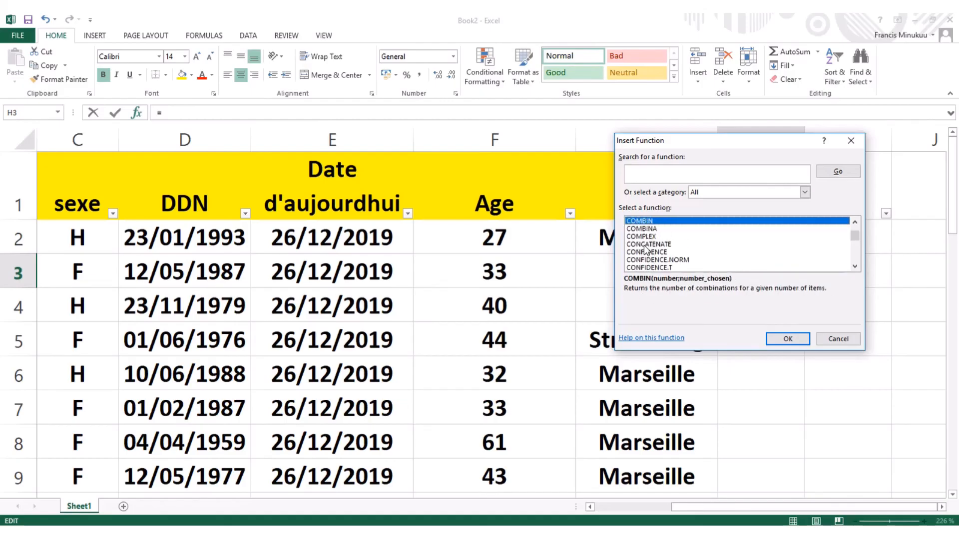
{"action": "key", "text": "Down"}
{"action": "key", "text": "Down"}
{"action": "key", "text": "Down"}
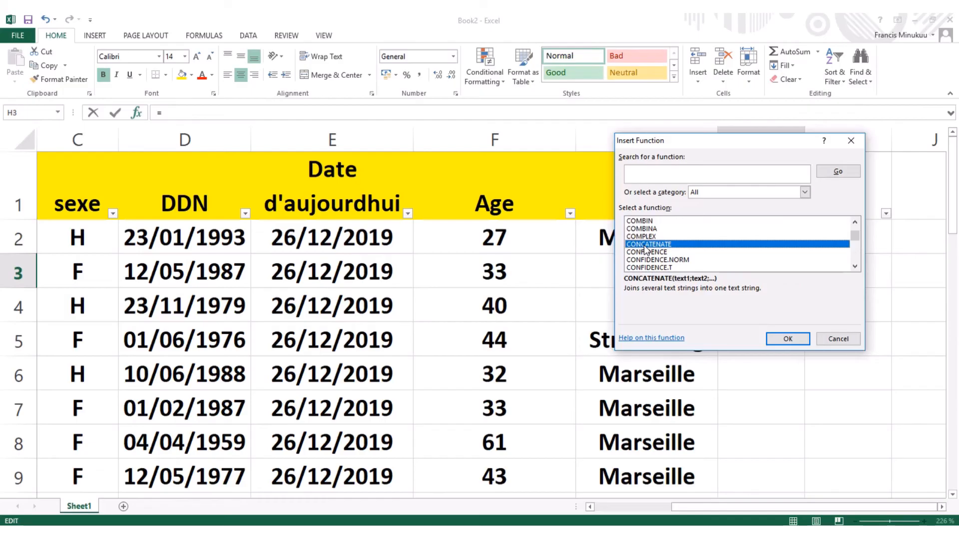
{"action": "key", "text": "Down"}
{"action": "key", "text": "Down"}
{"action": "key", "text": "Down"}
{"action": "key", "text": "Down"}
{"action": "key", "text": "Down"}
{"action": "key", "text": "Down"}
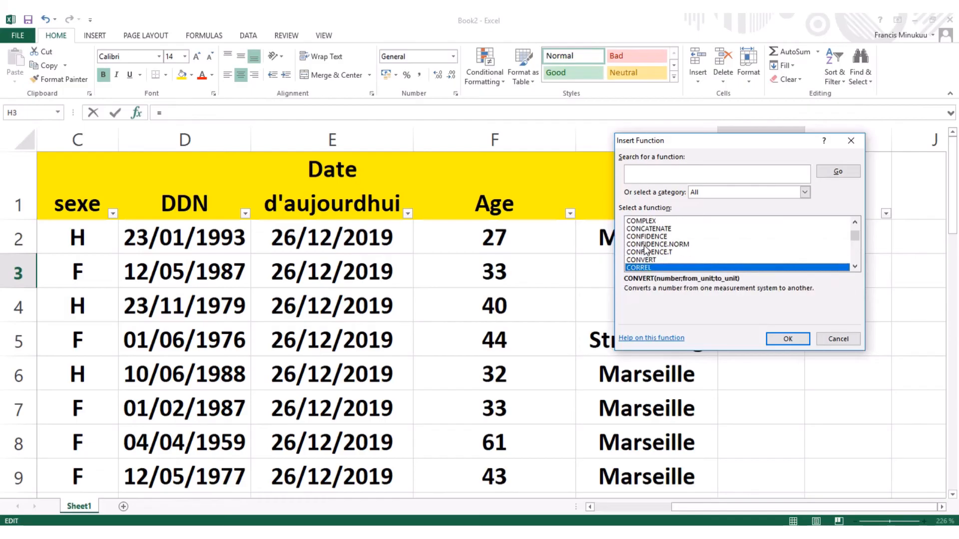
{"action": "key", "text": "Up"}
{"action": "key", "text": "Up"}
{"action": "key", "text": "Up"}
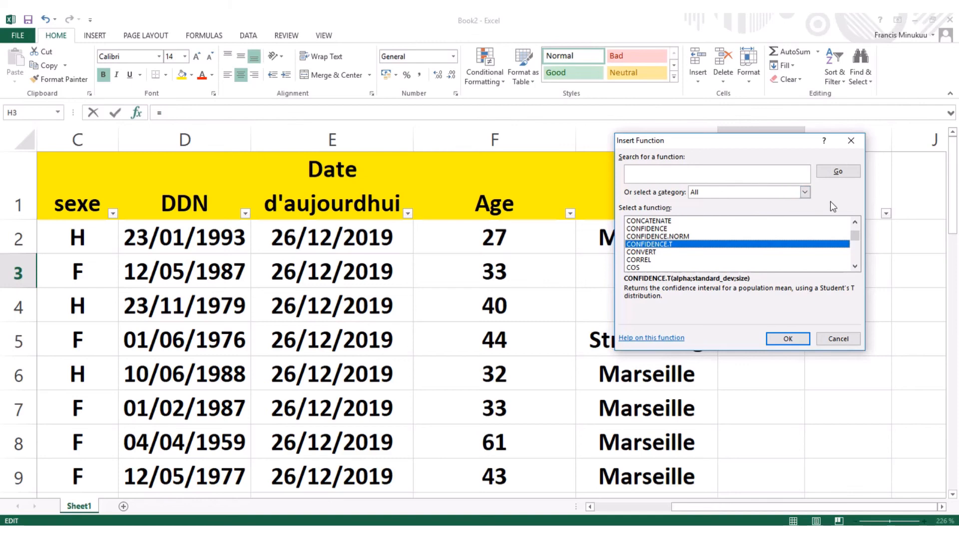
{"action": "left_click", "coordinate": [808, 194]}
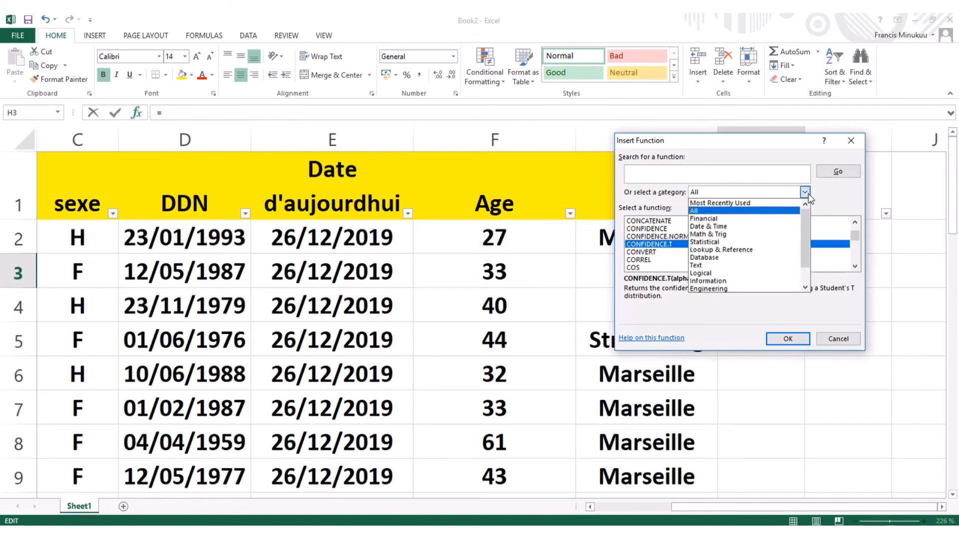
{"action": "left_click", "coordinate": [729, 210]}
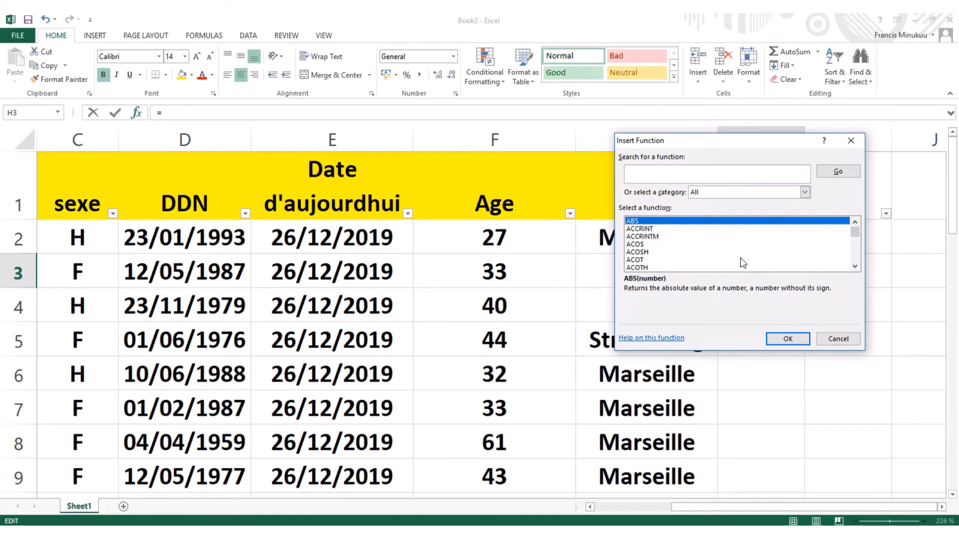
{"action": "key", "text": "c"}
{"action": "key", "text": "Down"}
{"action": "key", "text": "Down"}
{"action": "key", "text": "Down"}
{"action": "key", "text": "Down"}
{"action": "key", "text": "Down"}
{"action": "key", "text": "Down"}
{"action": "key", "text": "Down"}
{"action": "key", "text": "Down"}
{"action": "key", "text": "Down"}
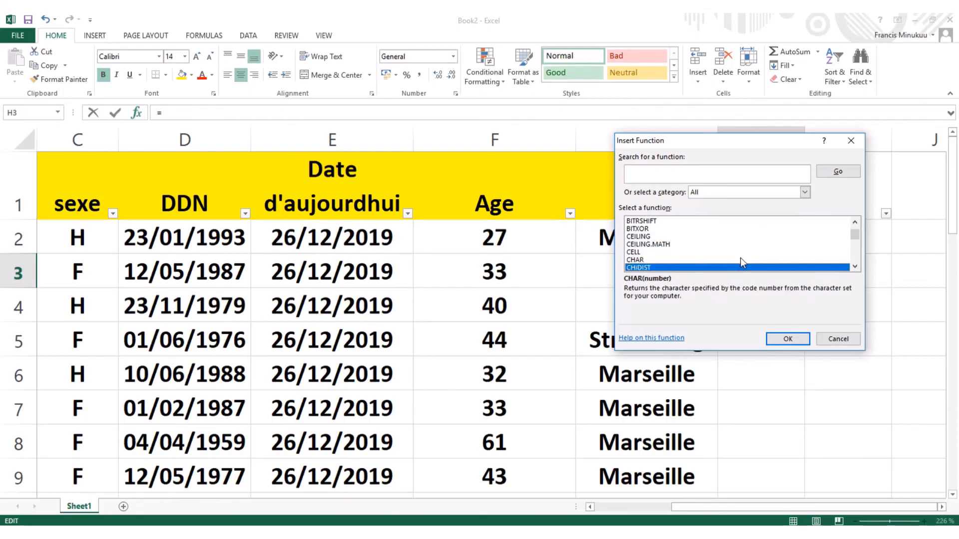
{"action": "key", "text": "Down"}
{"action": "key", "text": "Down"}
{"action": "key", "text": "Down"}
{"action": "key", "text": "Down"}
{"action": "key", "text": "Down"}
{"action": "key", "text": "Down"}
{"action": "key", "text": "Down"}
{"action": "key", "text": "Down"}
{"action": "key", "text": "Down"}
{"action": "key", "text": "Down"}
{"action": "key", "text": "Down"}
{"action": "key", "text": "Down"}
{"action": "key", "text": "Down"}
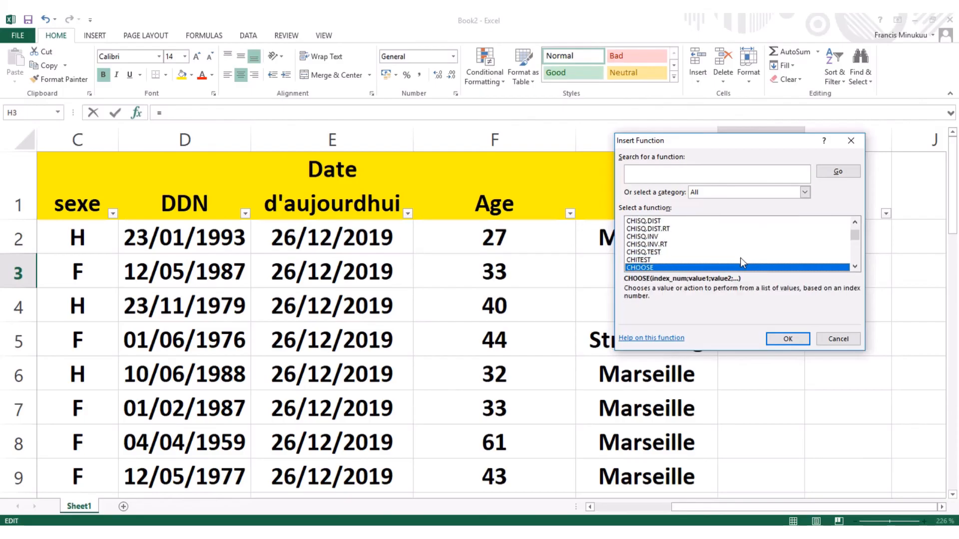
{"action": "key", "text": "Down"}
{"action": "key", "text": "Down"}
{"action": "key", "text": "Down"}
{"action": "key", "text": "Down"}
{"action": "key", "text": "Down"}
{"action": "key", "text": "Down"}
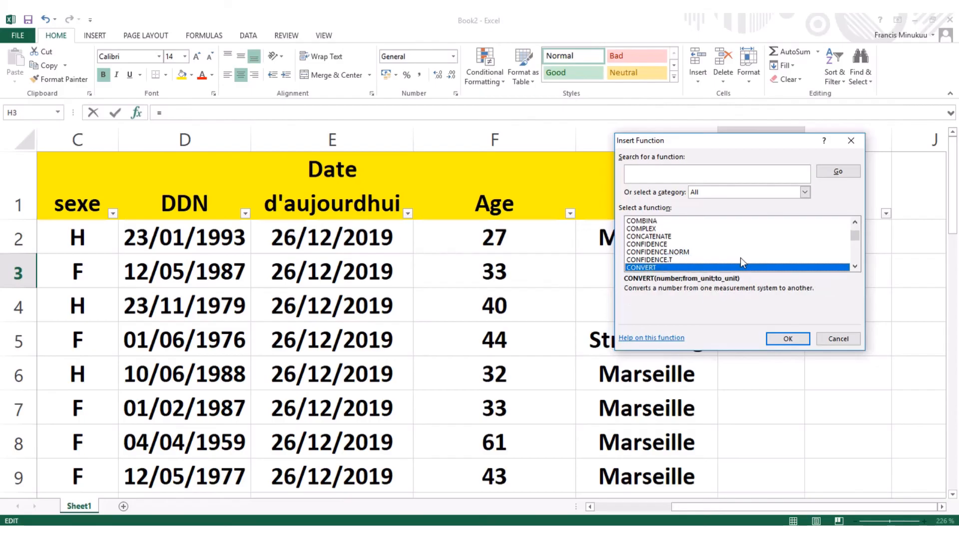
{"action": "key", "text": "Up"}
{"action": "key", "text": "Up"}
{"action": "key", "text": "Up"}
{"action": "key", "text": "Up"}
{"action": "key", "text": "Up"}
{"action": "key", "text": "Up"}
{"action": "key", "text": "Up"}
{"action": "key", "text": "Up"}
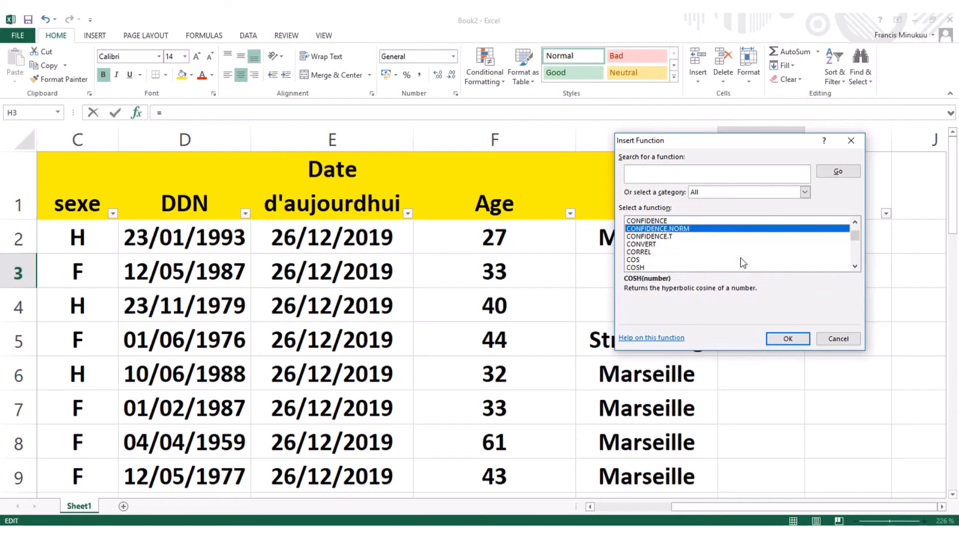
{"action": "key", "text": "Down"}
{"action": "key", "text": "Down"}
{"action": "key", "text": "Down"}
{"action": "key", "text": "Down"}
{"action": "key", "text": "Down"}
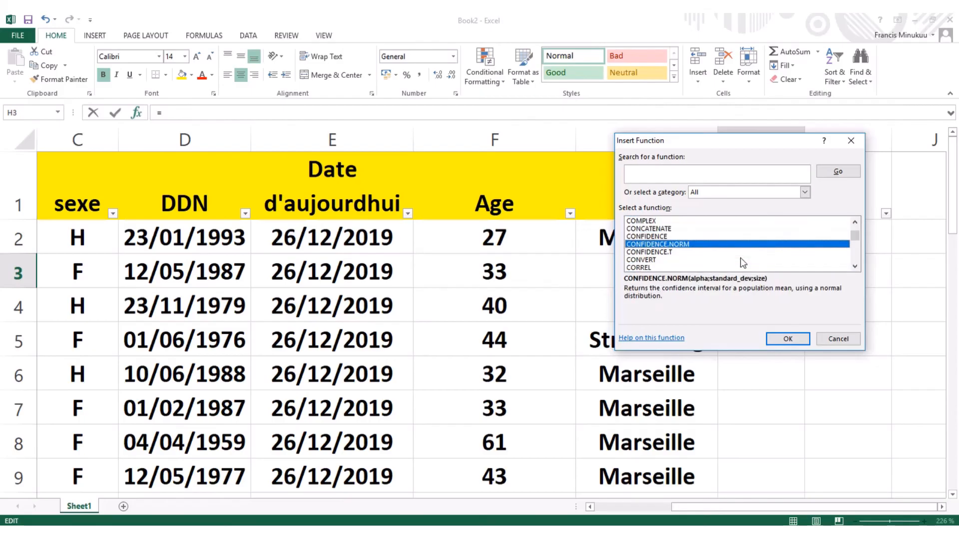
{"action": "key", "text": "Up"}
{"action": "key", "text": "Up"}
{"action": "key", "text": "Up"}
{"action": "key", "text": "Up"}
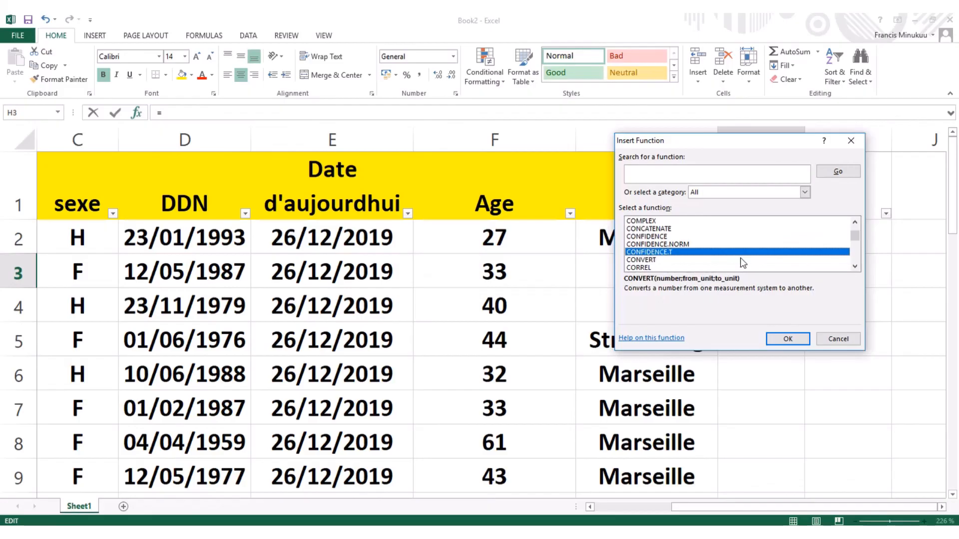
{"action": "key", "text": "Up"}
{"action": "key", "text": "Up"}
{"action": "key", "text": "Up"}
{"action": "key", "text": "Up"}
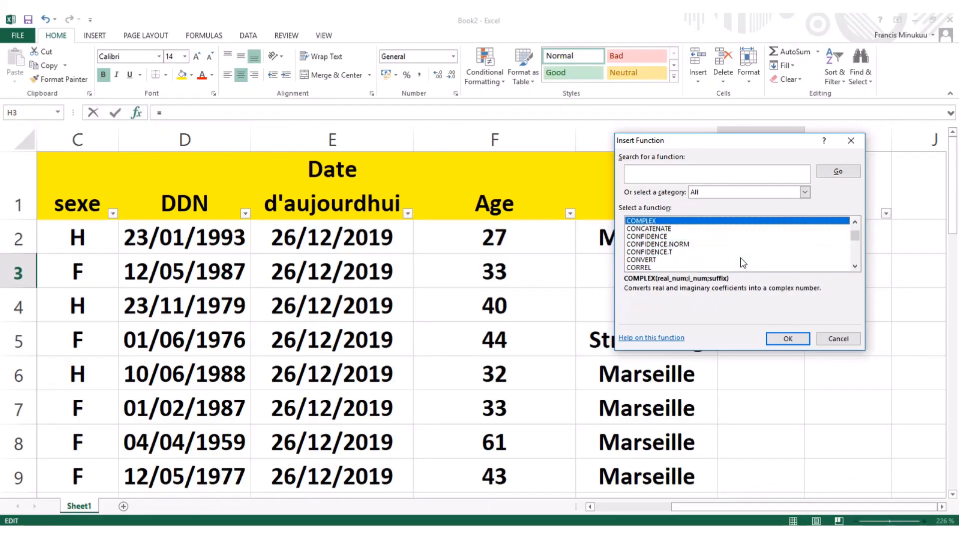
{"action": "key", "text": "Up"}
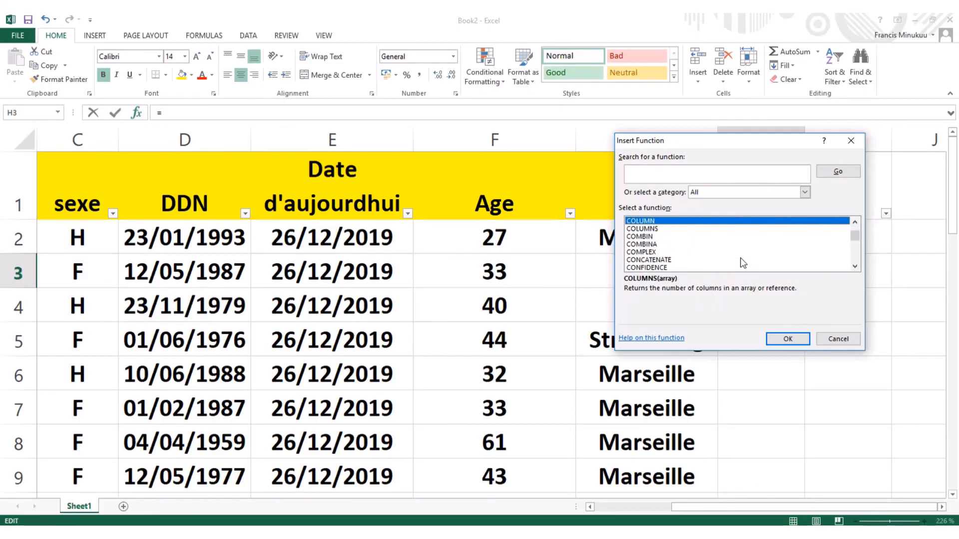
{"action": "key", "text": "Up"}
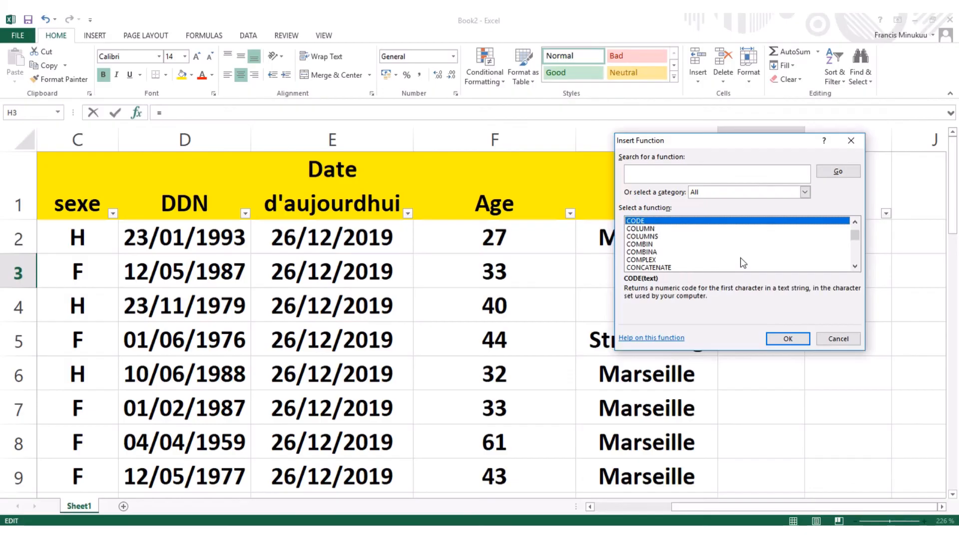
{"action": "left_click", "coordinate": [851, 140]}
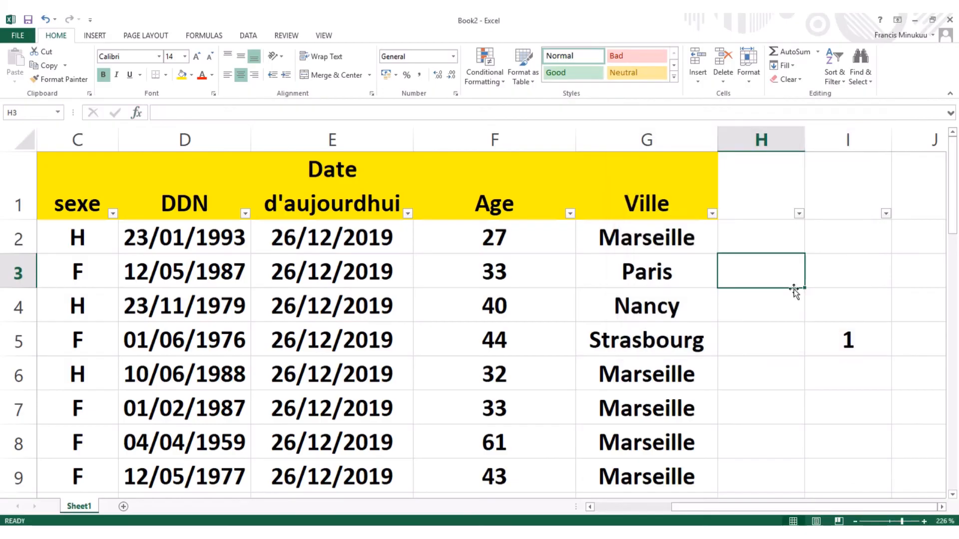
Step: Insert the COUNTIF function in cell I3, choosing it from the list of all functions
{"action": "left_click", "coordinate": [800, 311]}
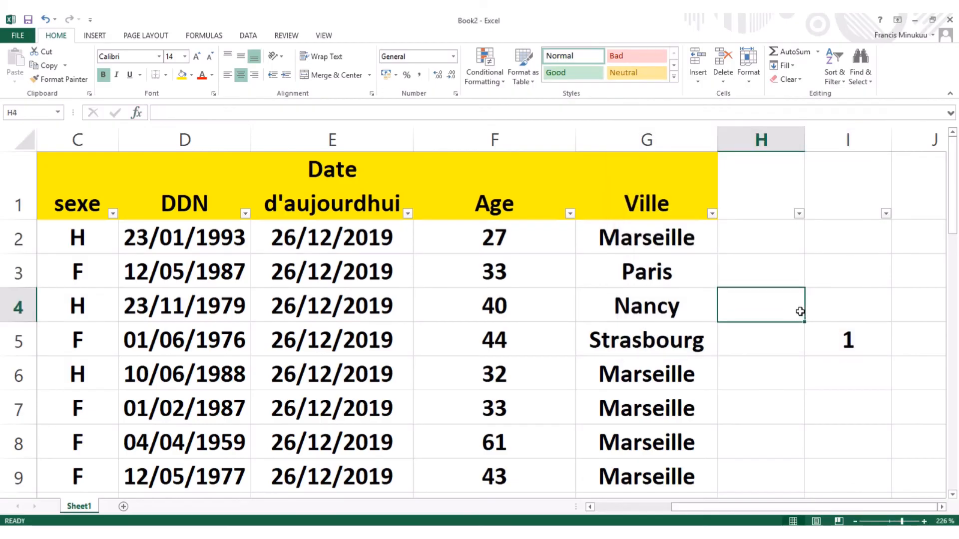
{"action": "left_click", "coordinate": [852, 272]}
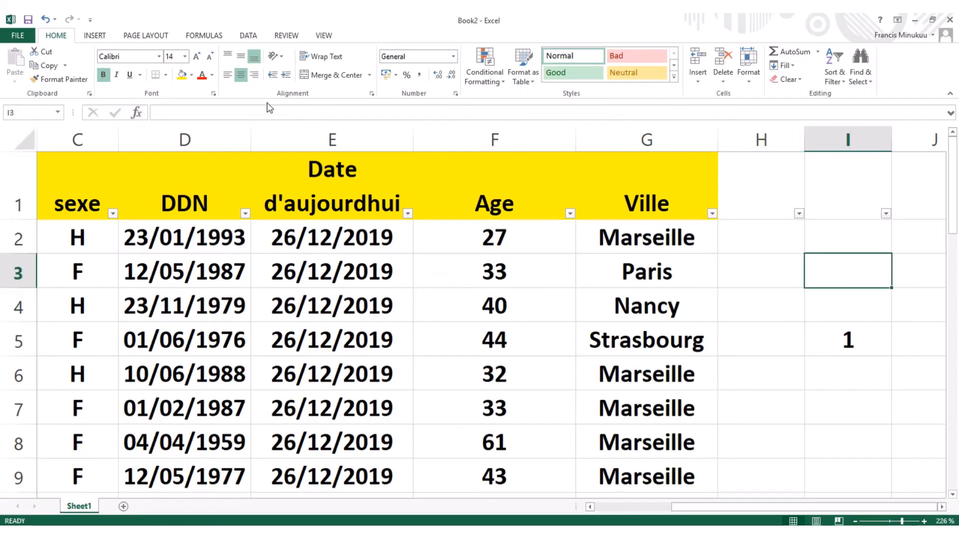
{"action": "left_click", "coordinate": [136, 112]}
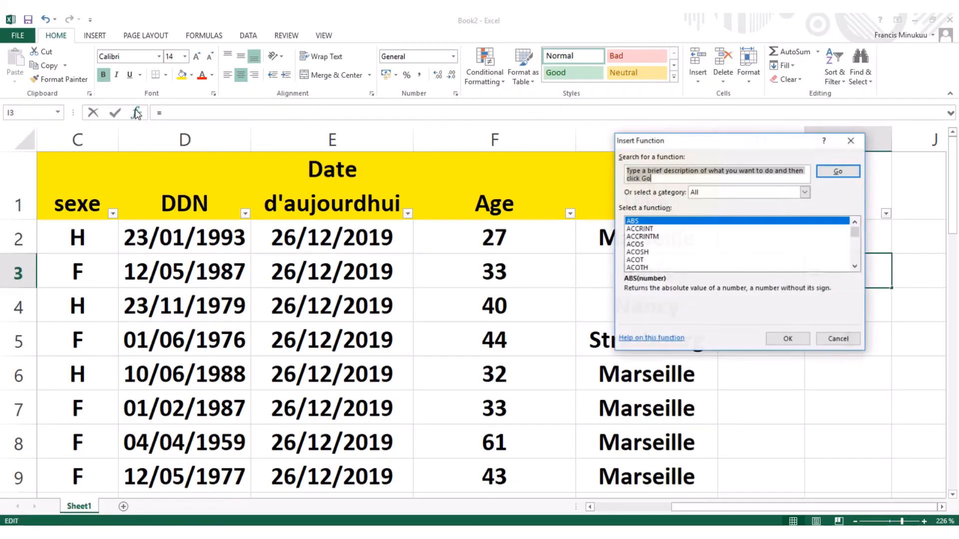
{"action": "left_click", "coordinate": [804, 193]}
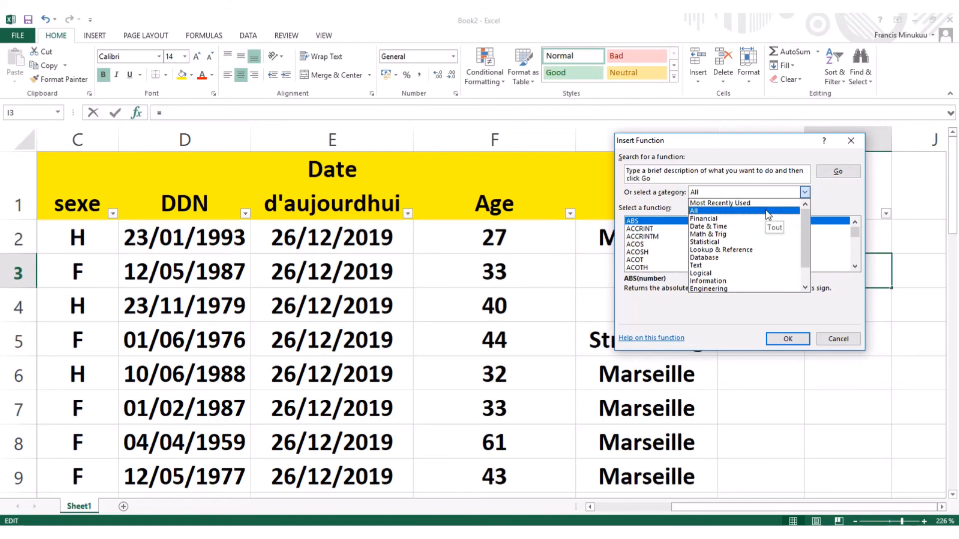
{"action": "left_click", "coordinate": [766, 210]}
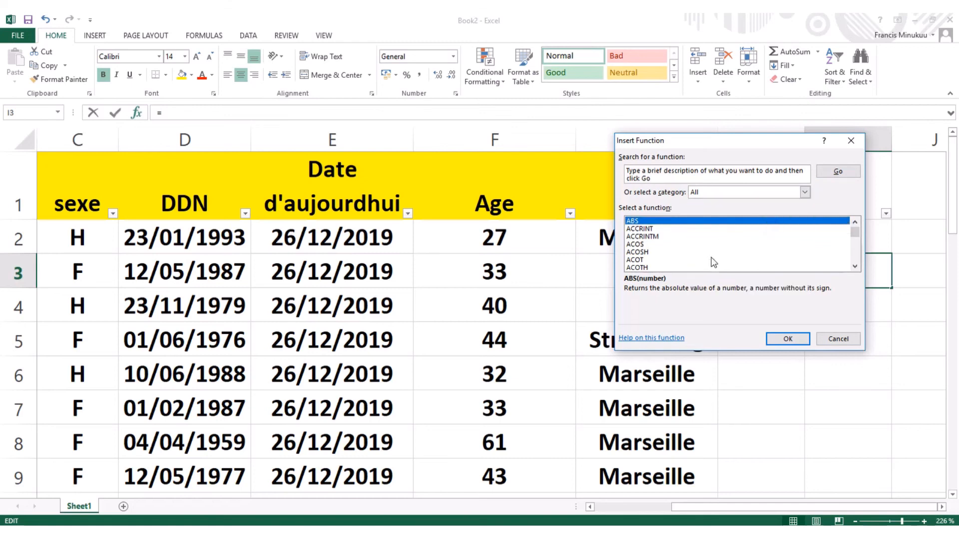
{"action": "key", "text": "c"}
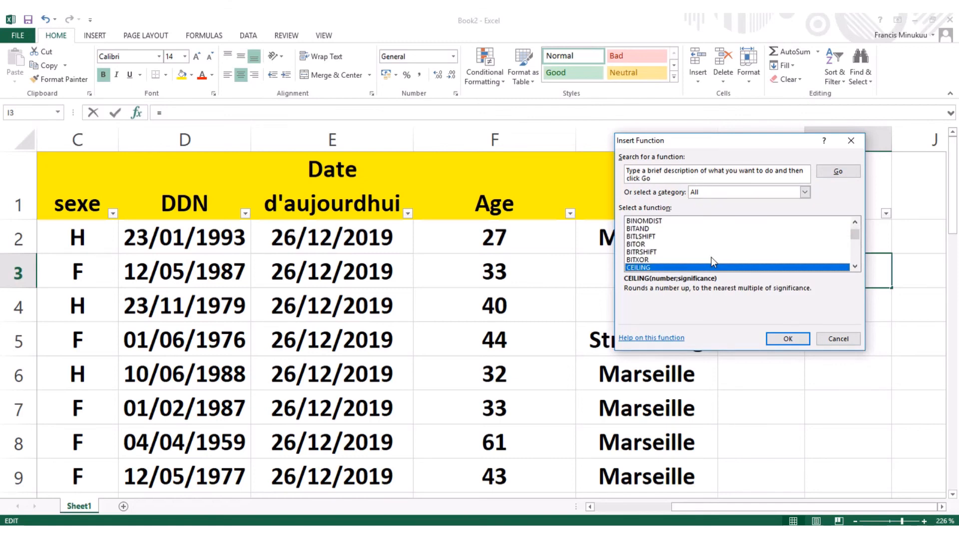
{"action": "key", "text": "Down"}
{"action": "key", "text": "Down"}
{"action": "key", "text": "Down"}
{"action": "key", "text": "Down"}
{"action": "key", "text": "Down"}
{"action": "key", "text": "Down"}
{"action": "key", "text": "Down"}
{"action": "key", "text": "Down"}
{"action": "key", "text": "Down"}
{"action": "key", "text": "Down"}
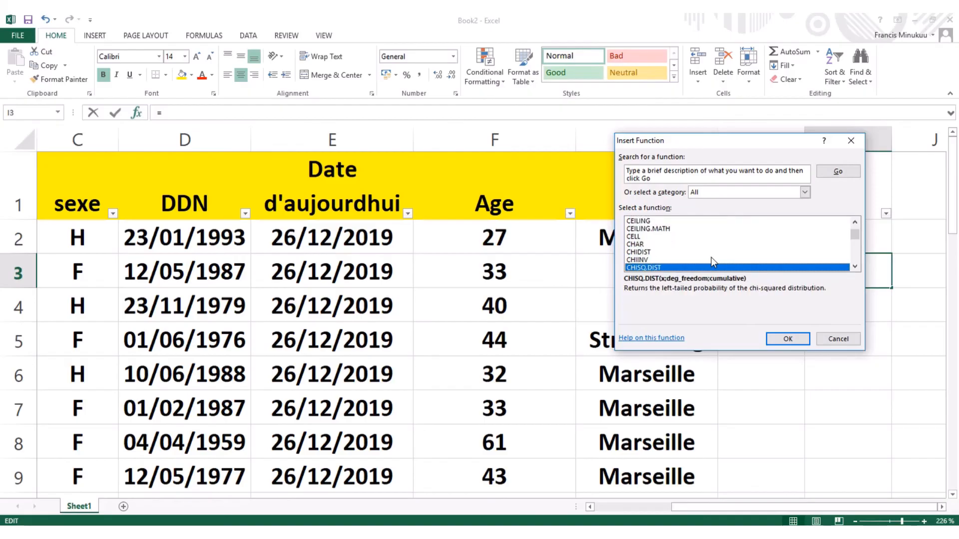
{"action": "key", "text": "Down"}
{"action": "key", "text": "Down"}
{"action": "key", "text": "Down"}
{"action": "key", "text": "Down"}
{"action": "key", "text": "Down"}
{"action": "key", "text": "Down"}
{"action": "key", "text": "Down"}
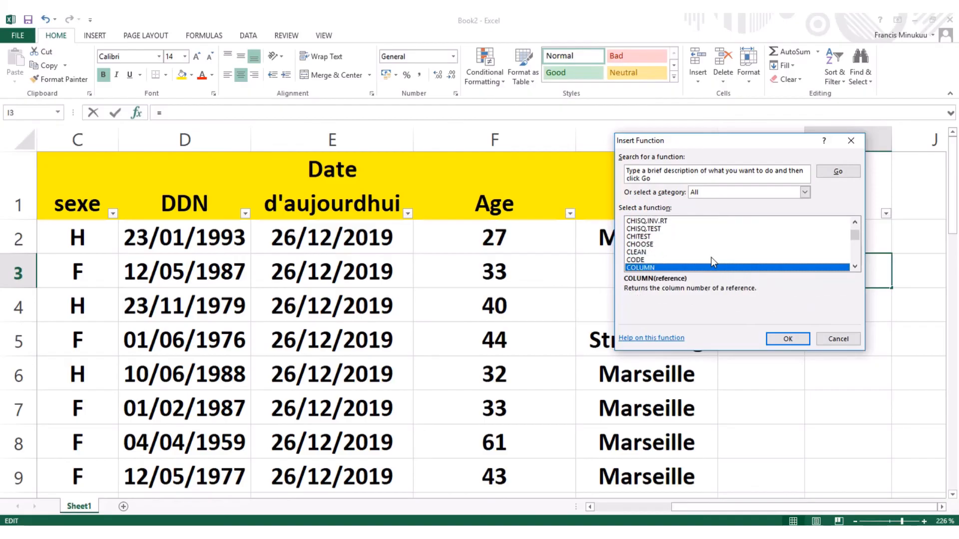
{"action": "key", "text": "Down"}
{"action": "key", "text": "Down"}
{"action": "key", "text": "Down"}
{"action": "key", "text": "Down"}
{"action": "key", "text": "Down"}
{"action": "key", "text": "Down"}
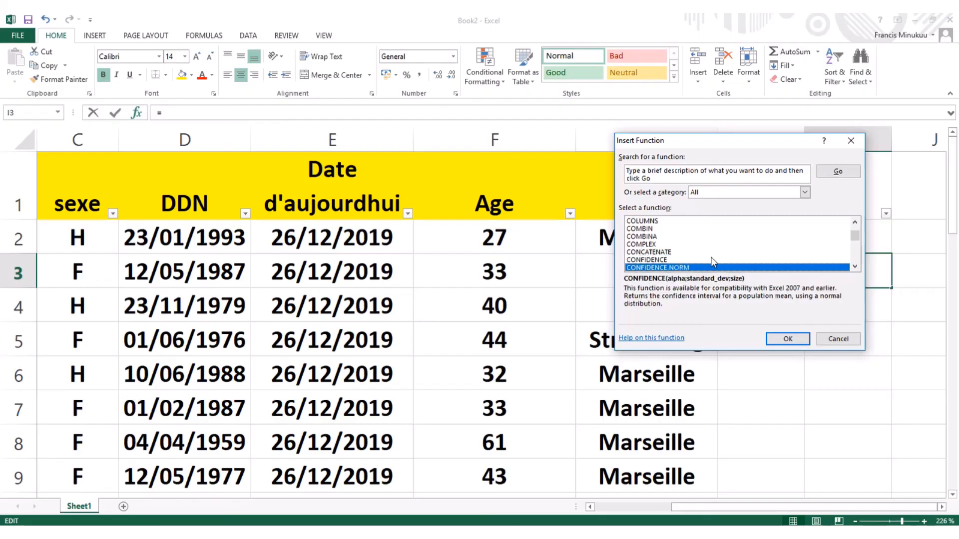
{"action": "key", "text": "Down"}
{"action": "key", "text": "Down"}
{"action": "key", "text": "Down"}
{"action": "key", "text": "Down"}
{"action": "key", "text": "Down"}
{"action": "key", "text": "Down"}
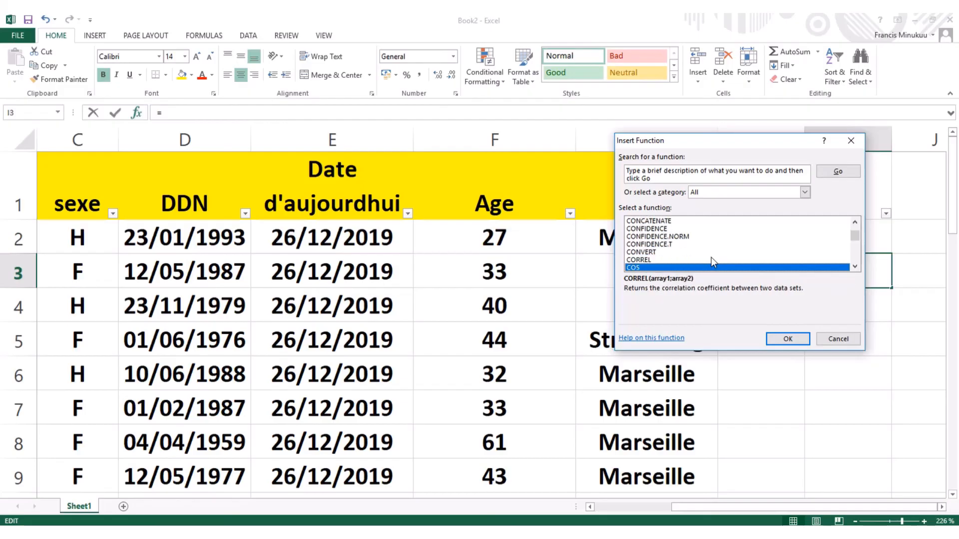
{"action": "key", "text": "Down"}
{"action": "key", "text": "Down"}
{"action": "key", "text": "Down"}
{"action": "key", "text": "Down"}
{"action": "key", "text": "Down"}
{"action": "key", "text": "Down"}
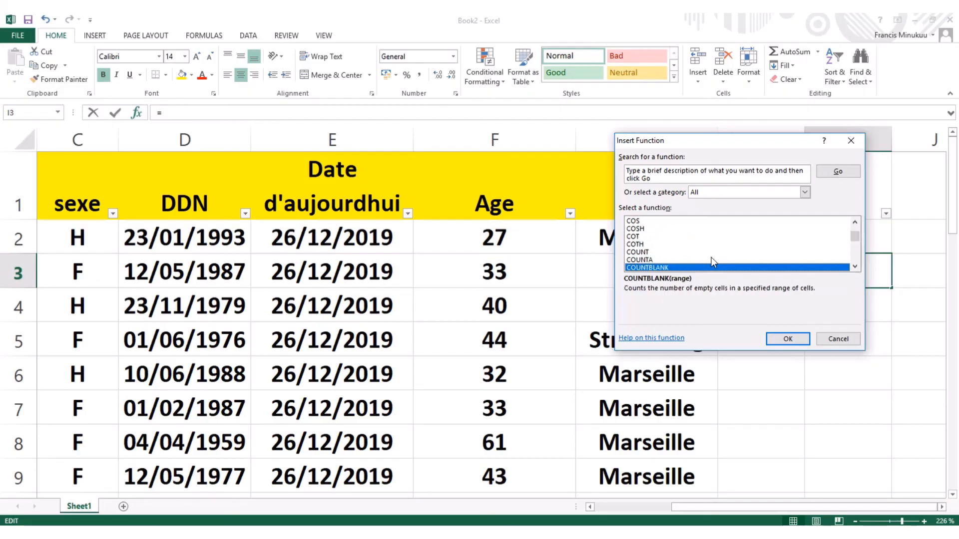
{"action": "key", "text": "Up"}
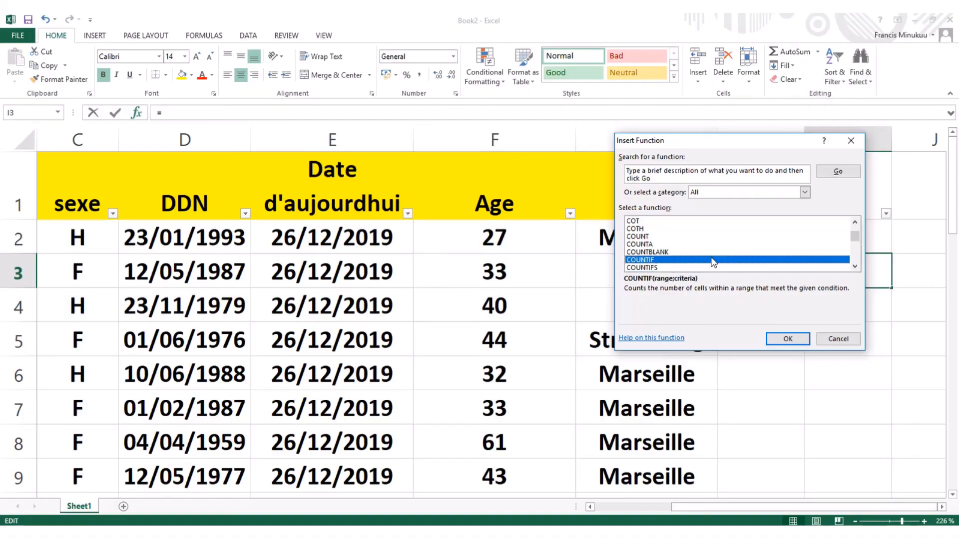
{"action": "left_click", "coordinate": [787, 339]}
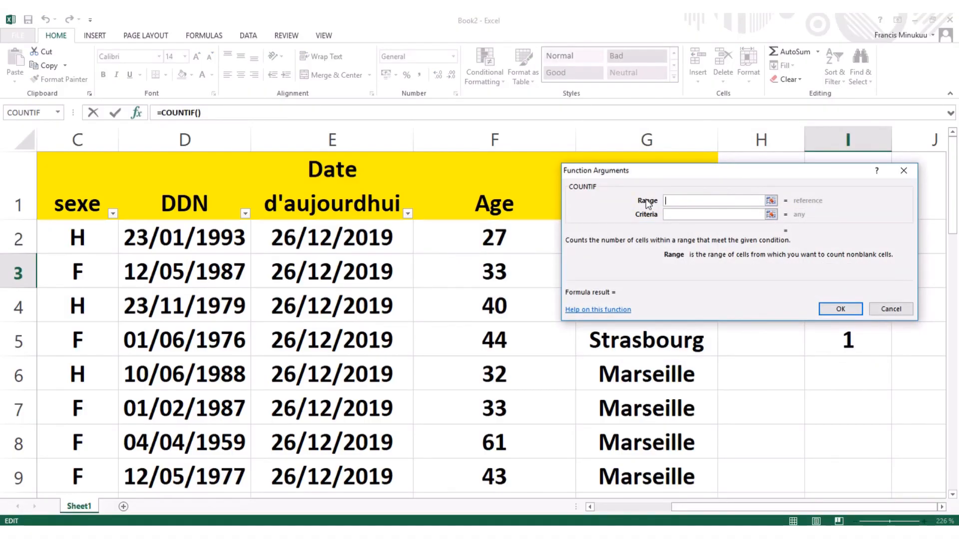
Step: Set the COUNTIF range to the Ville values in G2:G29
{"action": "left_click", "coordinate": [770, 200]}
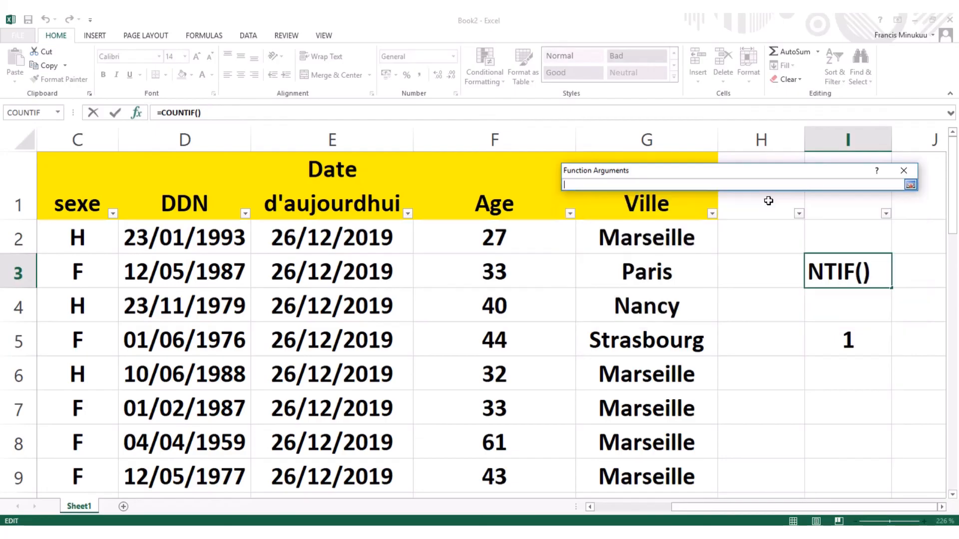
{"action": "left_click", "coordinate": [632, 236]}
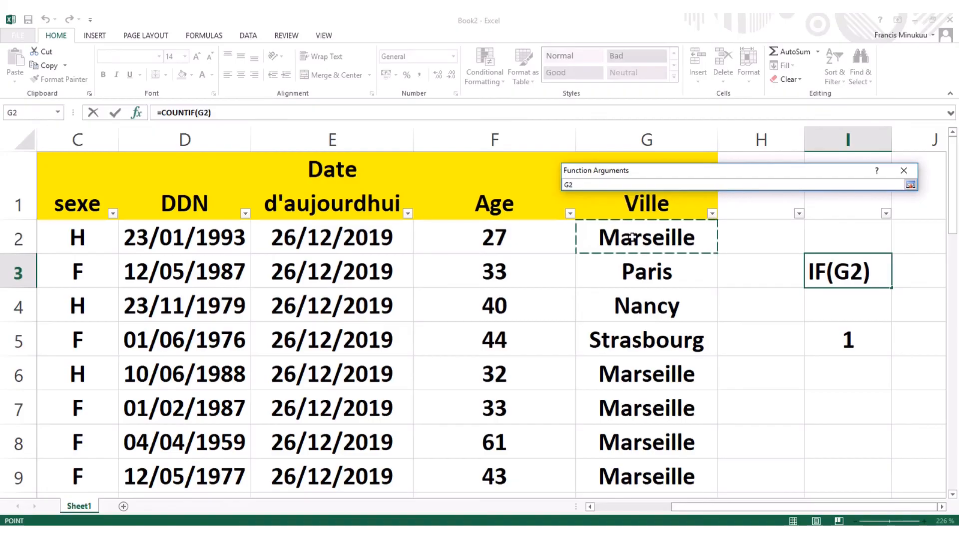
{"action": "left_click_drag", "start_coordinate": [633, 237], "coordinate": [652, 323]}
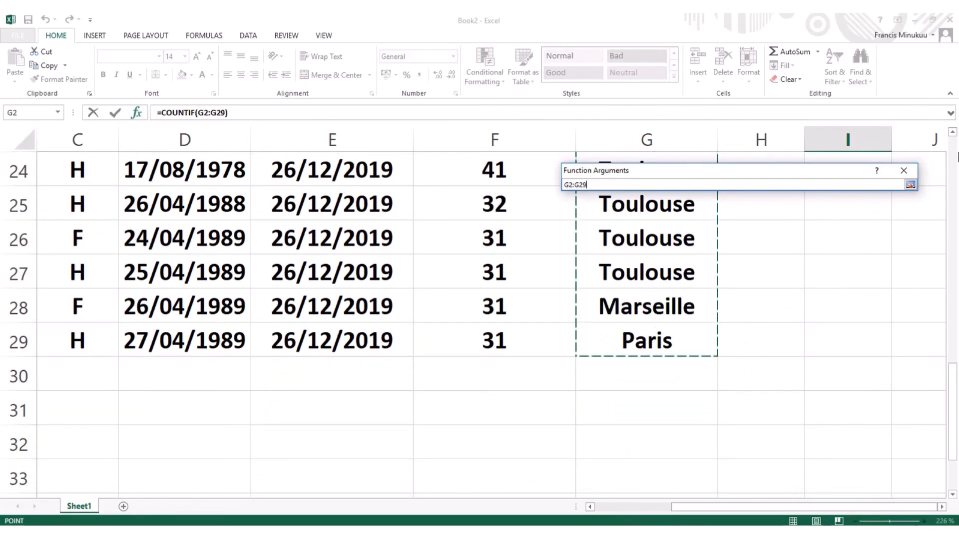
{"action": "left_click", "coordinate": [910, 186]}
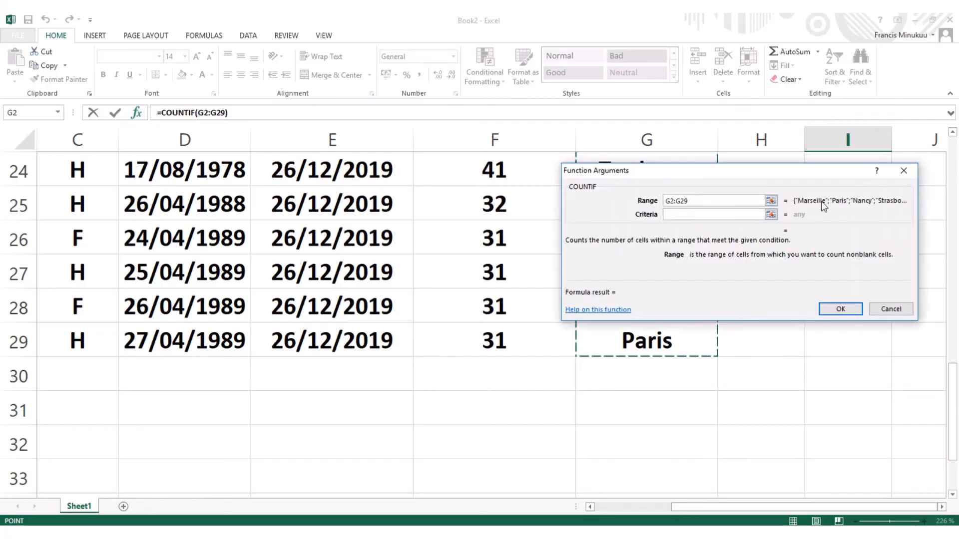
Step: Set the COUNTIF criterion to "Marseille" and enter the formula in I3
{"action": "left_click", "coordinate": [718, 214]}
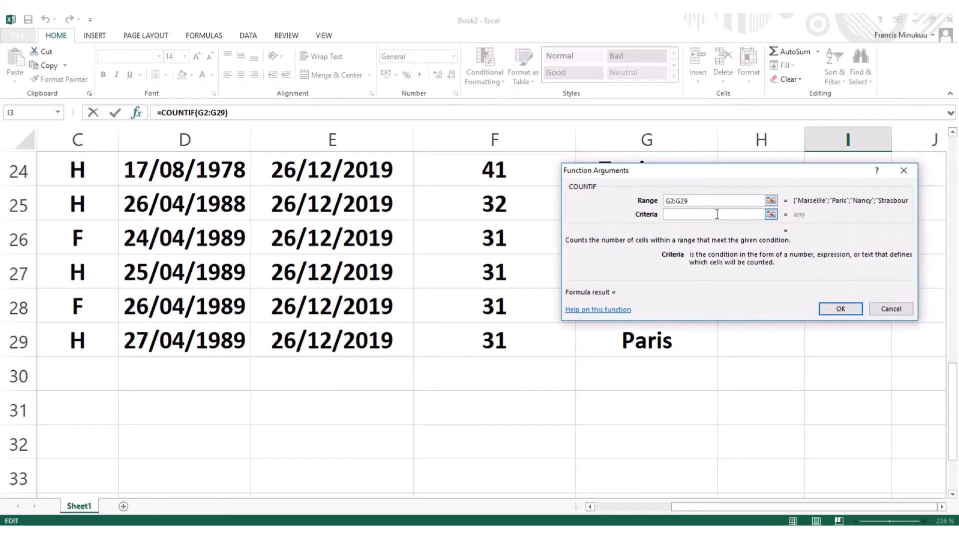
{"action": "type", "text": "\""}
{"action": "left_click_drag", "start_coordinate": [954, 370], "coordinate": [955, 297]}
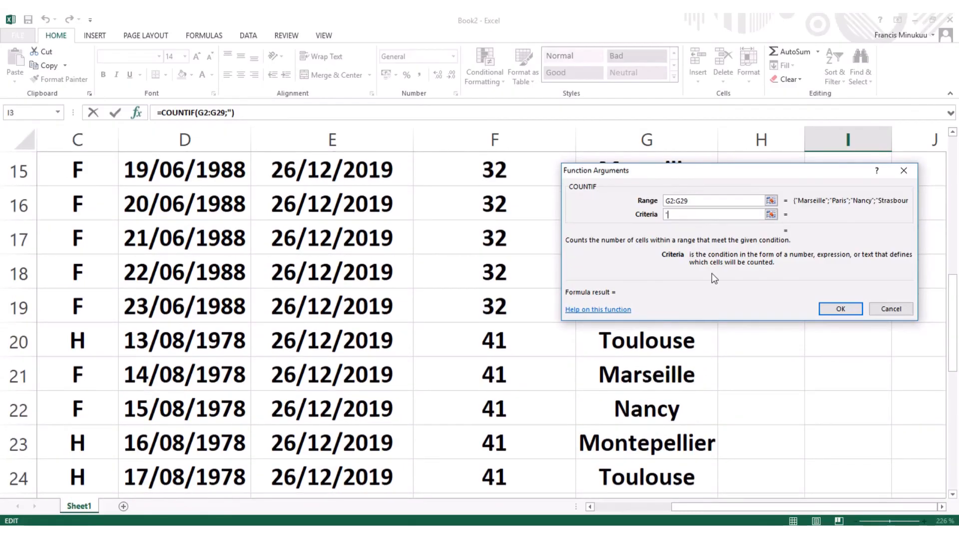
{"action": "key", "text": "BackSpace"}
{"action": "type", "text": "\"Marseille\""}
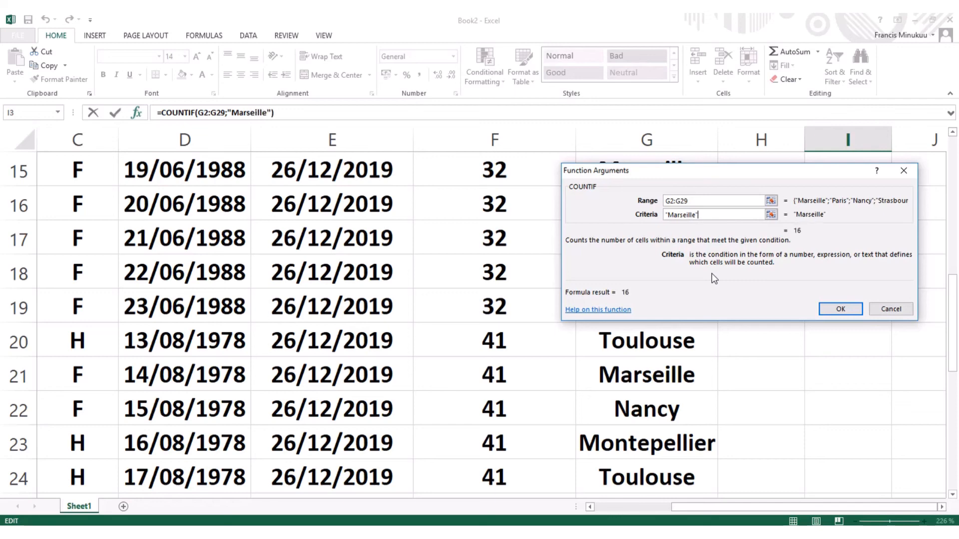
{"action": "left_click", "coordinate": [840, 310]}
Step: Filter the Ville column with a text filter to show only rows equal to Marseille
{"action": "scroll", "coordinate": [841, 311], "scroll_direction": "up", "scroll_amount": 5}
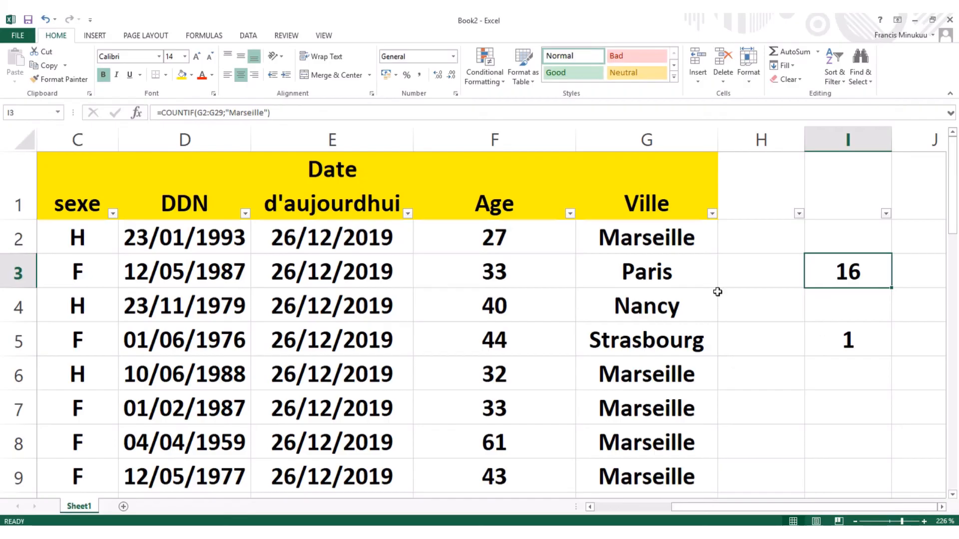
{"action": "left_click", "coordinate": [711, 214]}
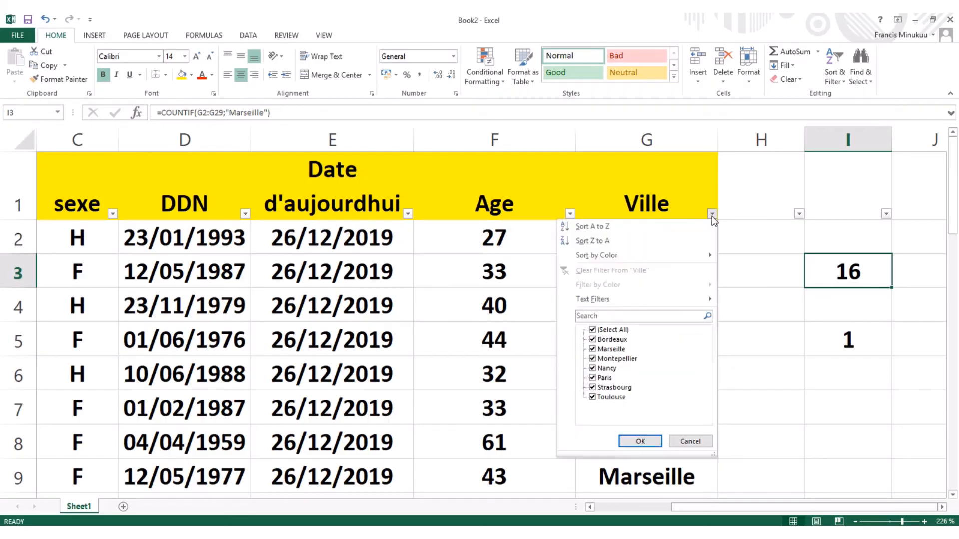
{"action": "mouse_move", "coordinate": [634, 301]}
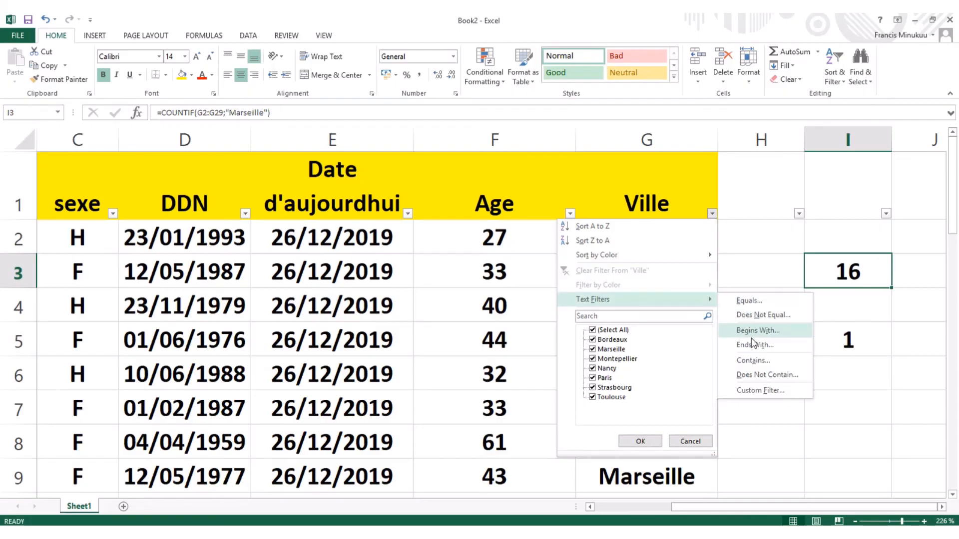
{"action": "left_click", "coordinate": [751, 302]}
{"action": "type", "text": "M"}
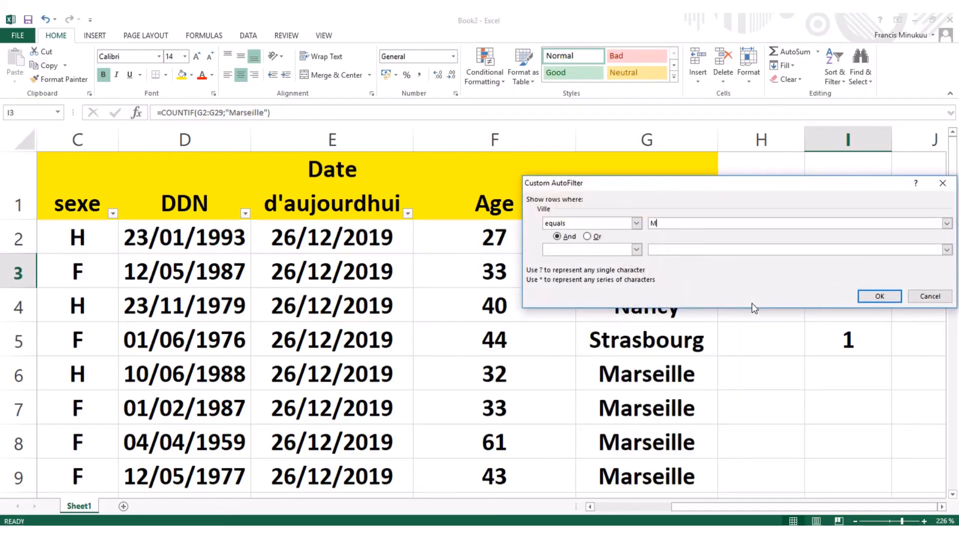
{"action": "type", "text": "arseille"}
{"action": "left_click", "coordinate": [879, 296]}
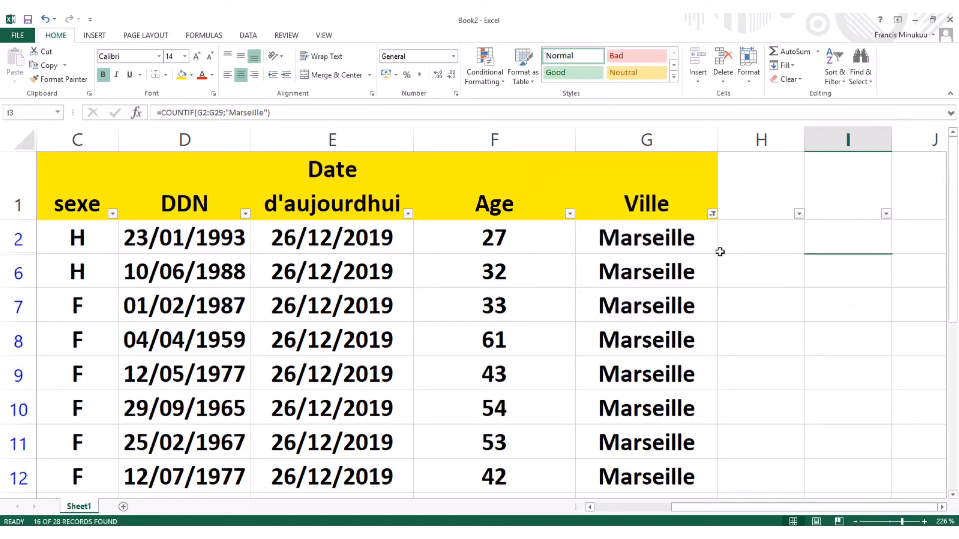
Step: Go through the filtered Ville entries from G2 down to the last row to check the number of Marseille records
{"action": "left_click", "coordinate": [678, 239]}
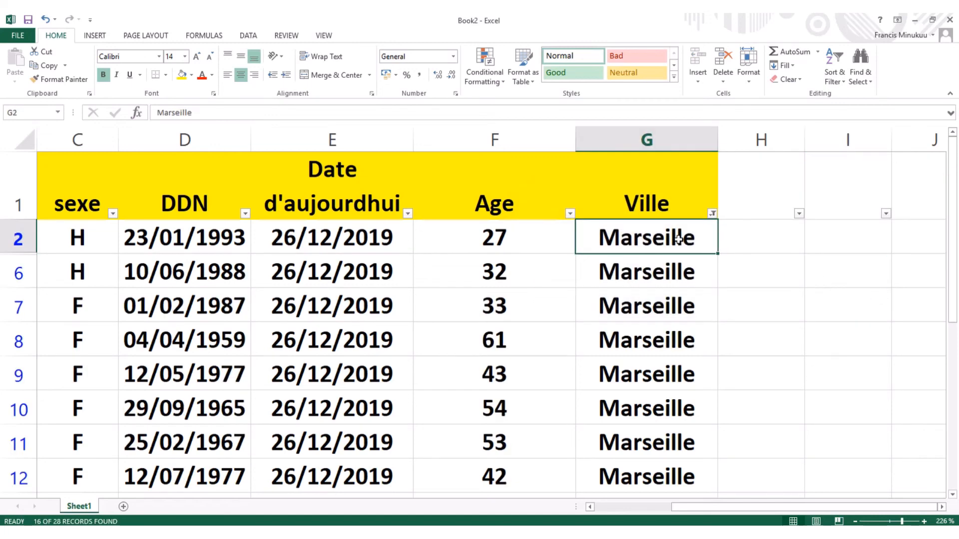
{"action": "key", "text": "Down"}
{"action": "key", "text": "Down"}
{"action": "key", "text": "Down"}
{"action": "key", "text": "Down"}
{"action": "key", "text": "Down"}
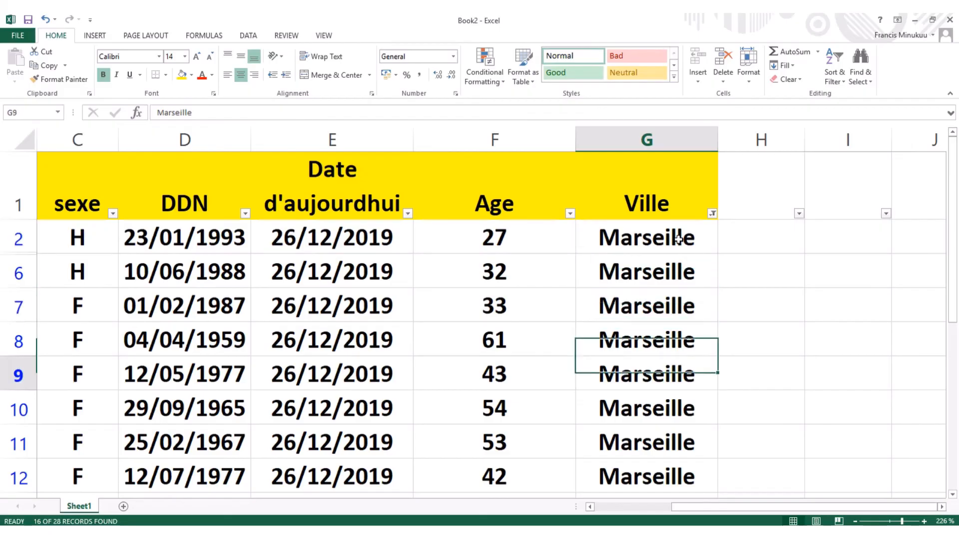
{"action": "key", "text": "Down"}
{"action": "key", "text": "Down"}
{"action": "key", "text": "Down"}
{"action": "key", "text": "Down"}
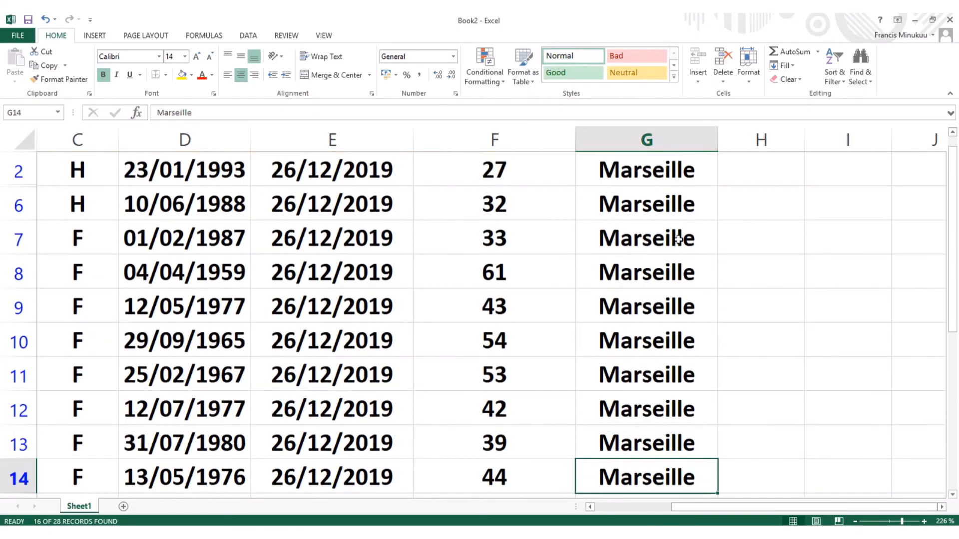
{"action": "key", "text": "Down"}
{"action": "key", "text": "Down"}
{"action": "key", "text": "Down"}
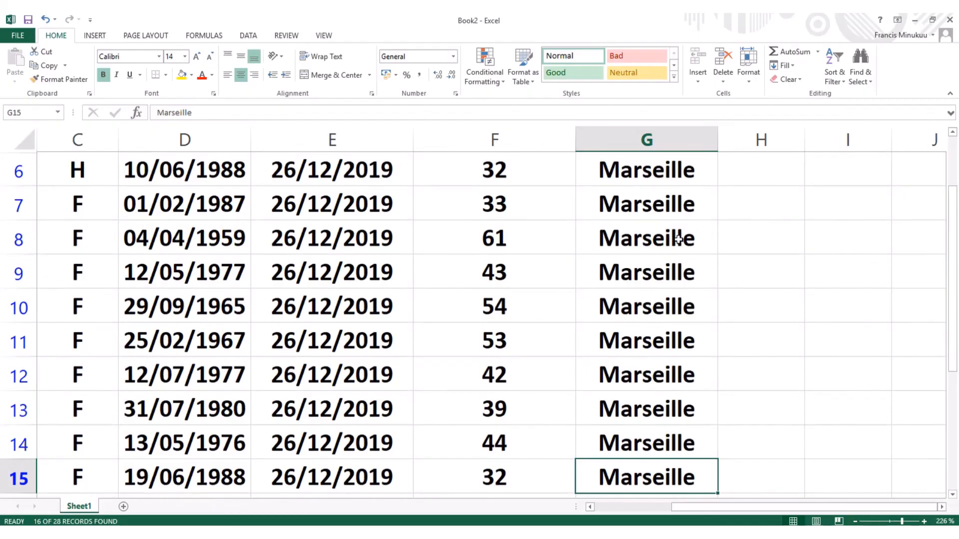
{"action": "key", "text": "Down"}
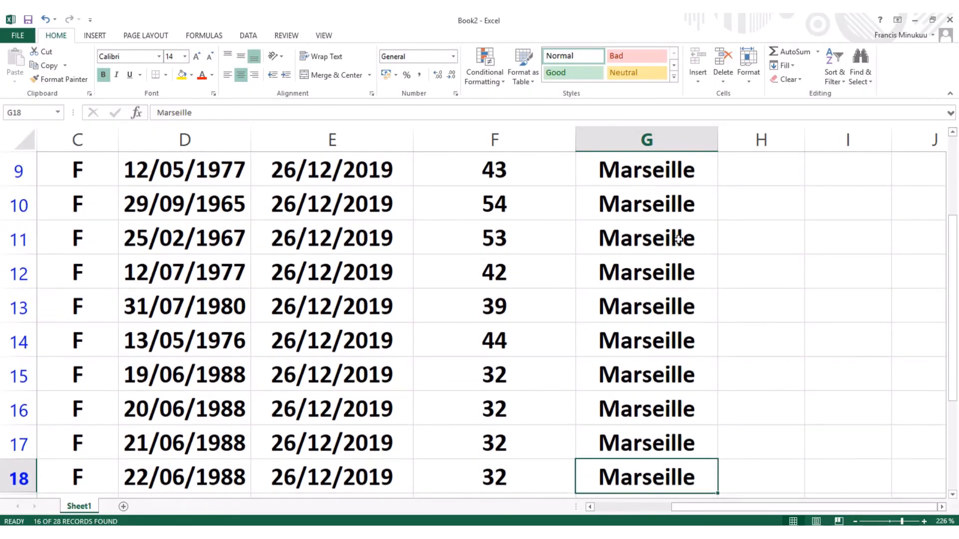
{"action": "key", "text": "Down"}
{"action": "key", "text": "Down"}
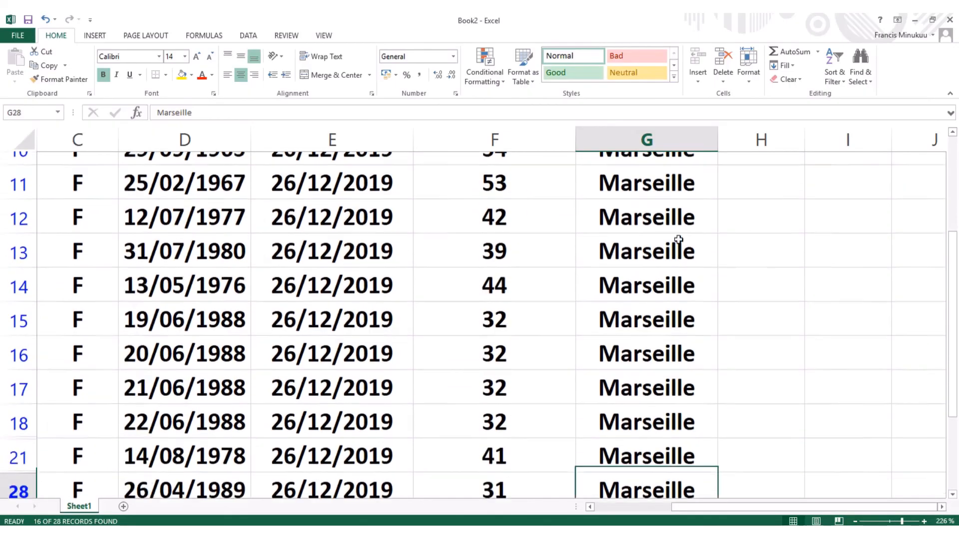
{"action": "scroll", "coordinate": [678, 240], "scroll_direction": "down", "scroll_amount": 1}
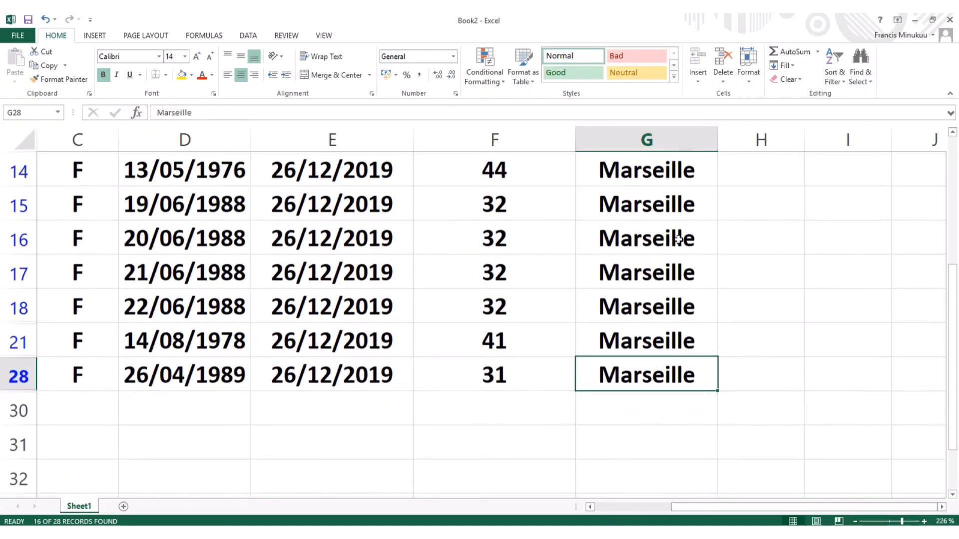
Step: Clear the filter from the Ville column to show all table rows again
{"action": "scroll", "coordinate": [678, 239], "scroll_direction": "up", "scroll_amount": 4}
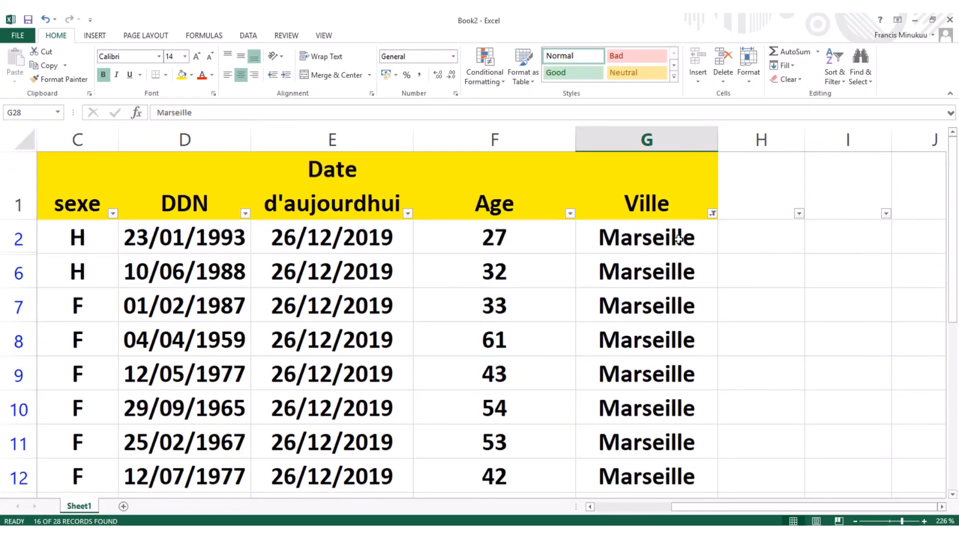
{"action": "left_click", "coordinate": [712, 213]}
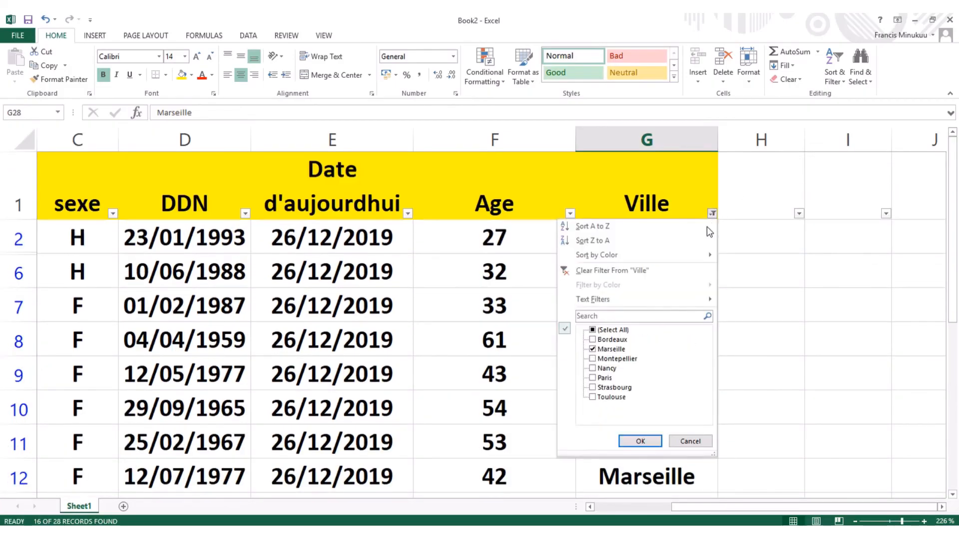
{"action": "left_click", "coordinate": [629, 271]}
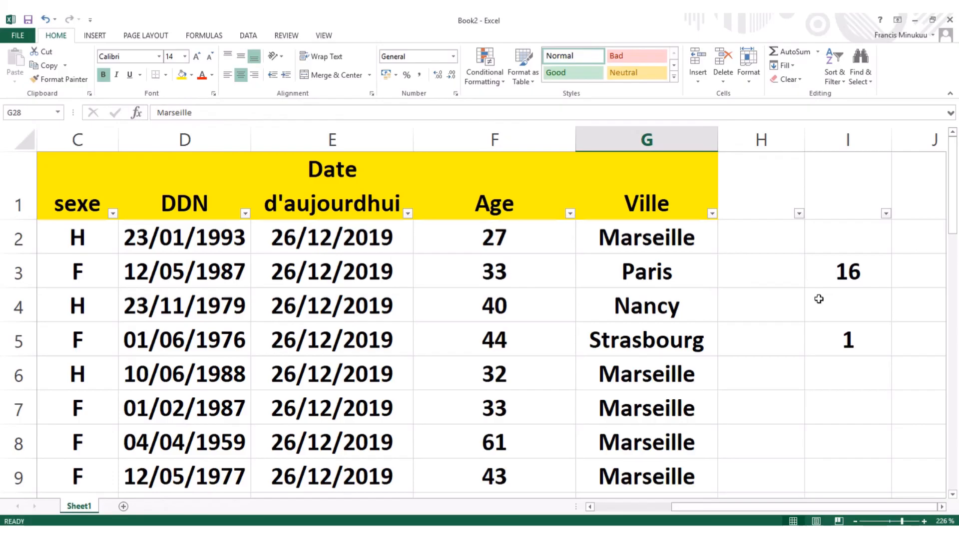
{"action": "left_click_drag", "start_coordinate": [744, 514], "coordinate": [650, 523]}
{"action": "left_click", "coordinate": [573, 383]}
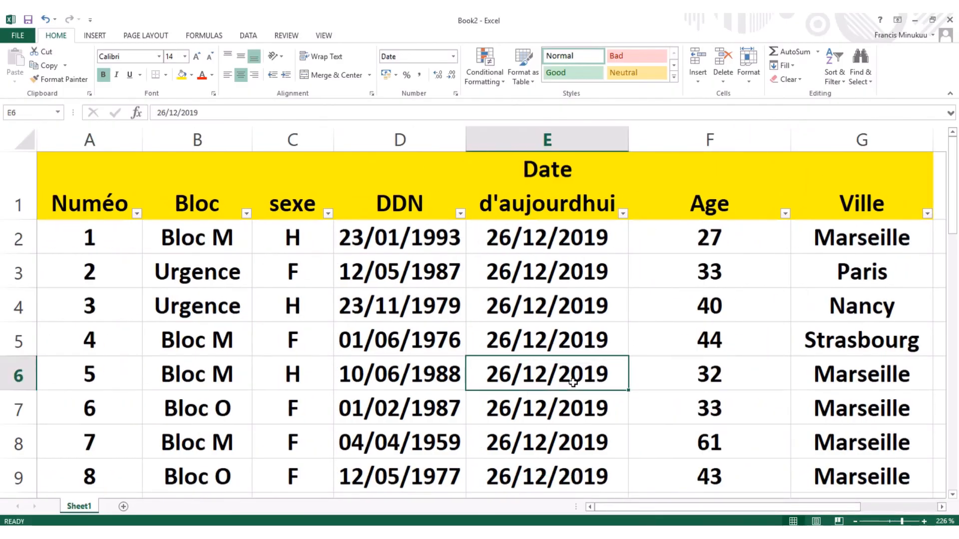
{"action": "left_click", "coordinate": [573, 284]}
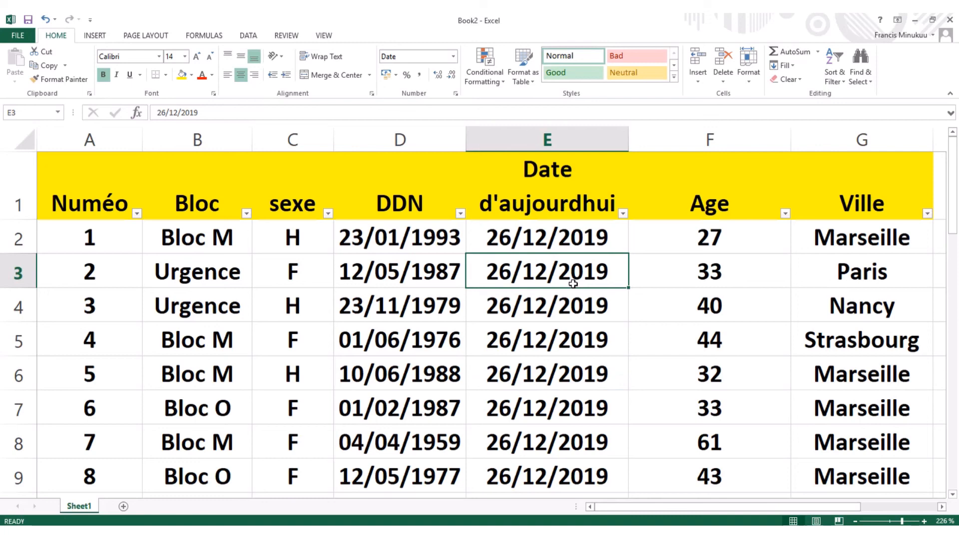